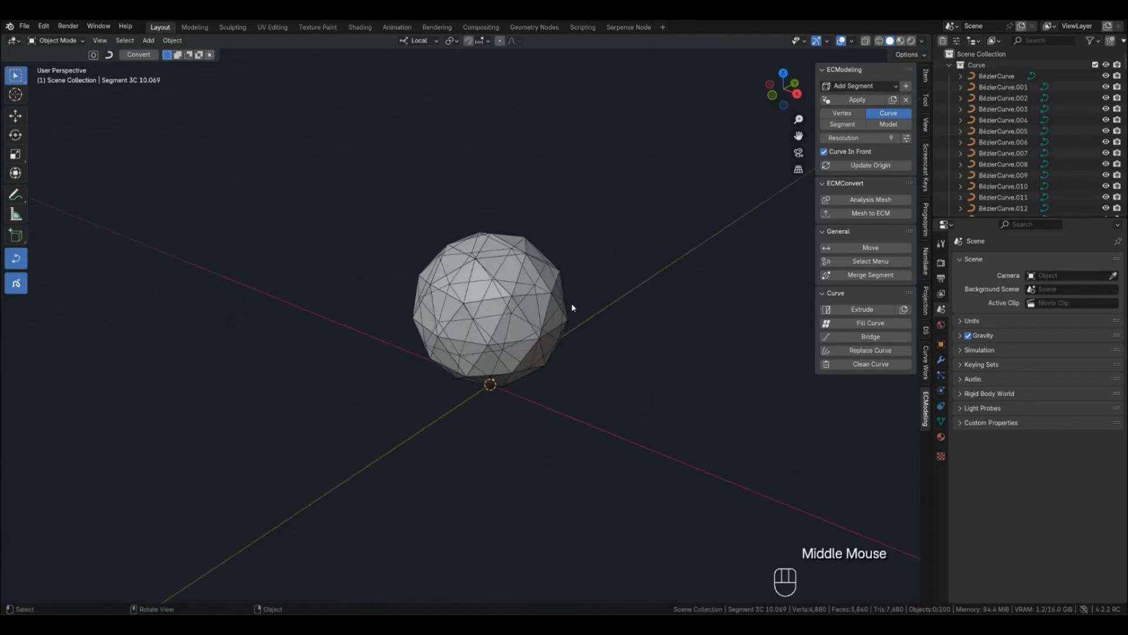
Collapse the Curve, Segment and Vertex collections in the outliner
click(949, 65)
click(949, 87)
click(949, 87)
Select all curves of the converted icosphere and scale their handles to 0.680 in Edit Mode
key(a)
shift+click(418, 361)
scroll(605, 326, up, 1)
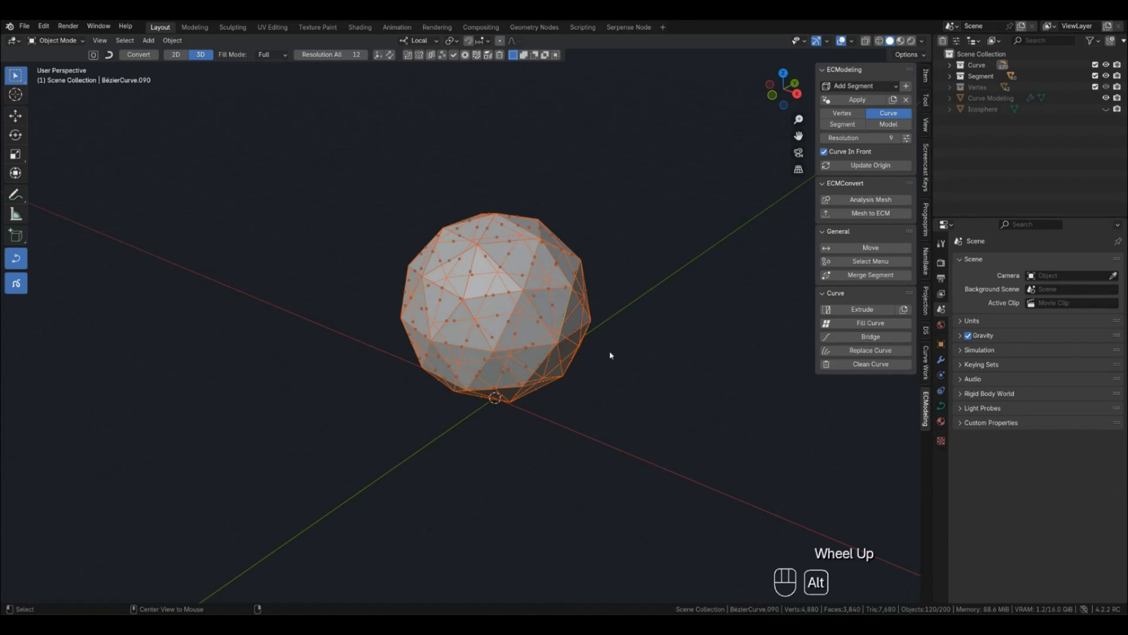
key(Tab)
key(s)
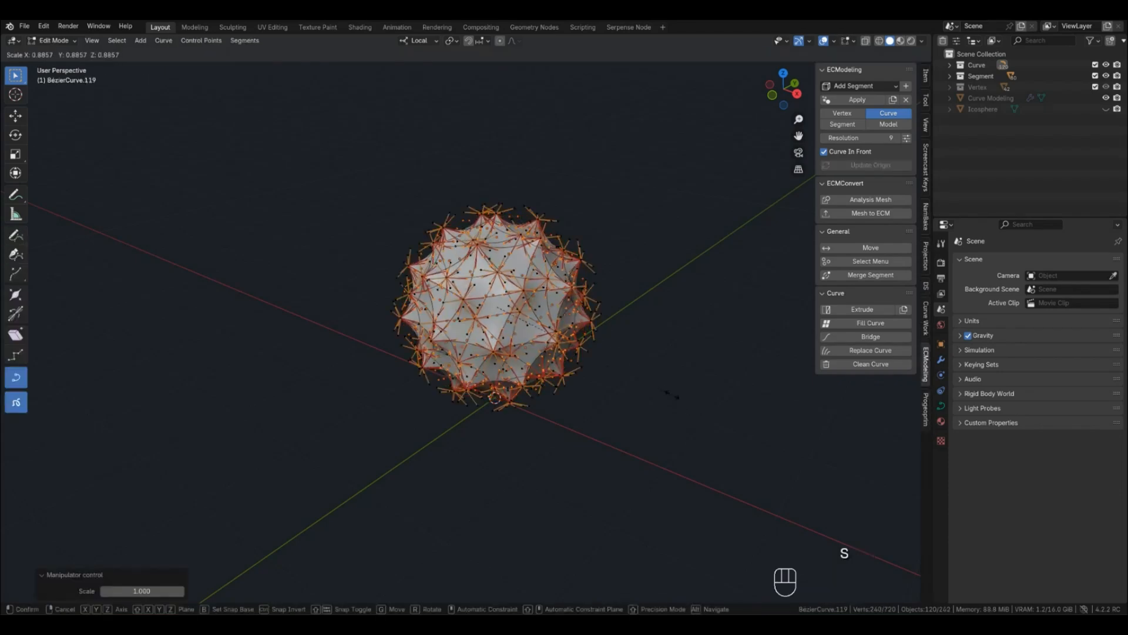
click(632, 368)
scroll(629, 373, up, 2)
scroll(626, 376, down, 1)
shift+middle_drag(625, 376, 578, 407)
scroll(611, 405, up, 1)
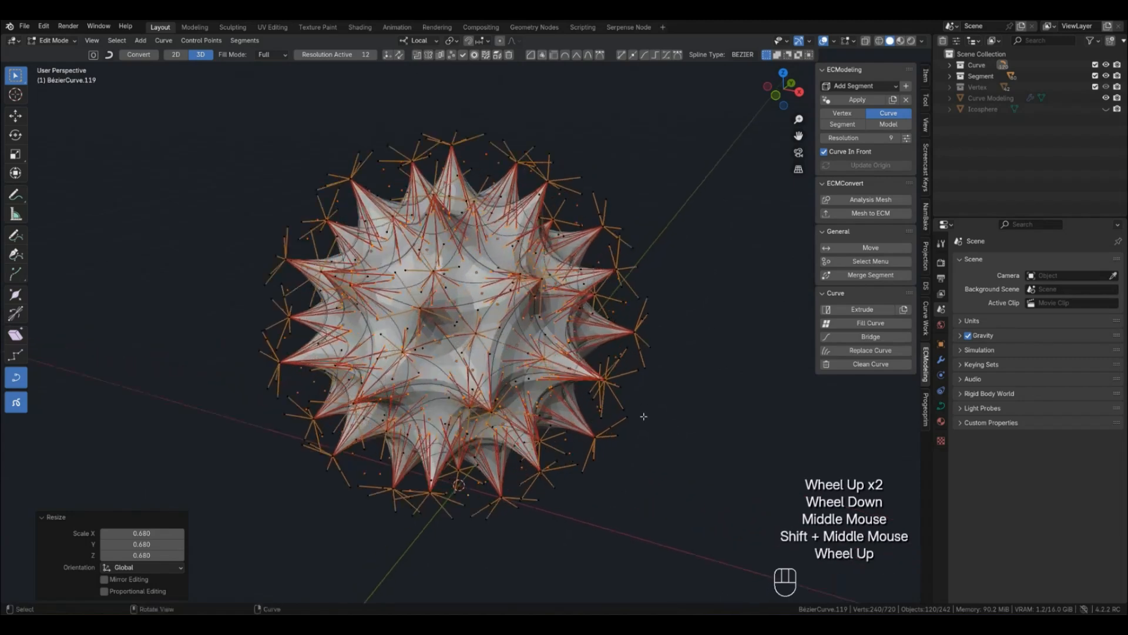
key(Tab)
click(622, 370)
Show the ECM model of the spiky sphere and lower its resolution to 5
key(4)
middle_drag(621, 370, 675, 359)
click(594, 329)
click(825, 138)
click(825, 138)
click(826, 137)
click(826, 138)
Overlay the wireframe on the spiky model and compare its topology at different low resolutions
key(q)
key(q)
key(q)
click(573, 320)
key(q)
click(555, 315)
click(897, 138)
click(824, 138)
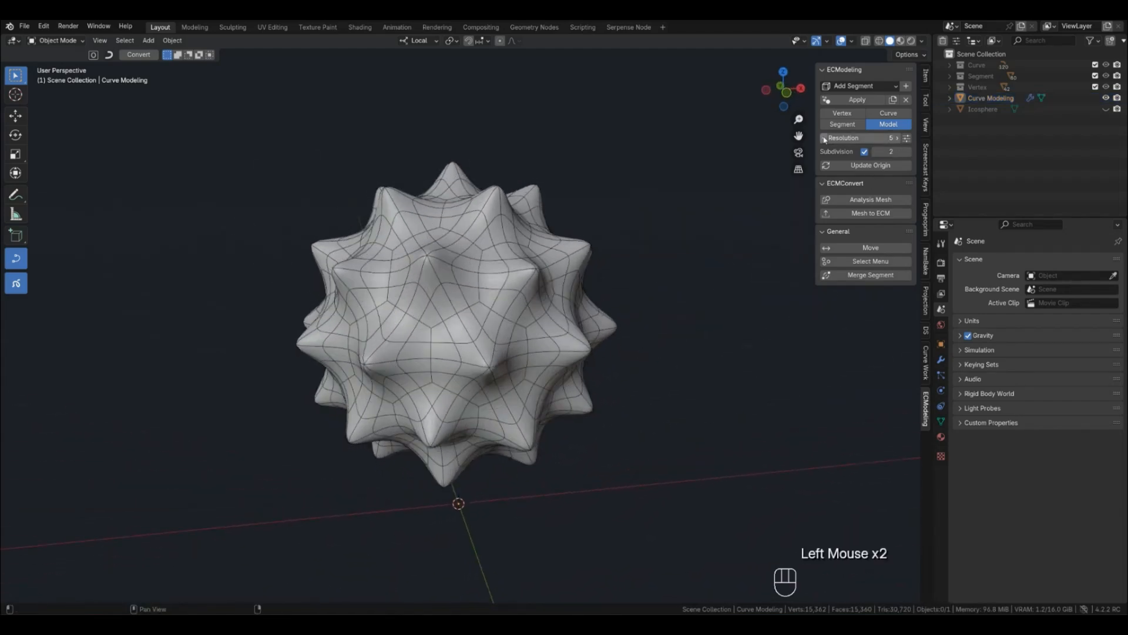
click(825, 137)
click(824, 138)
key(q)
middle_drag(537, 340, 582, 352)
Compare the spiky model at higher resolutions and set its resolution to 6
click(897, 138)
click(897, 138)
click(897, 139)
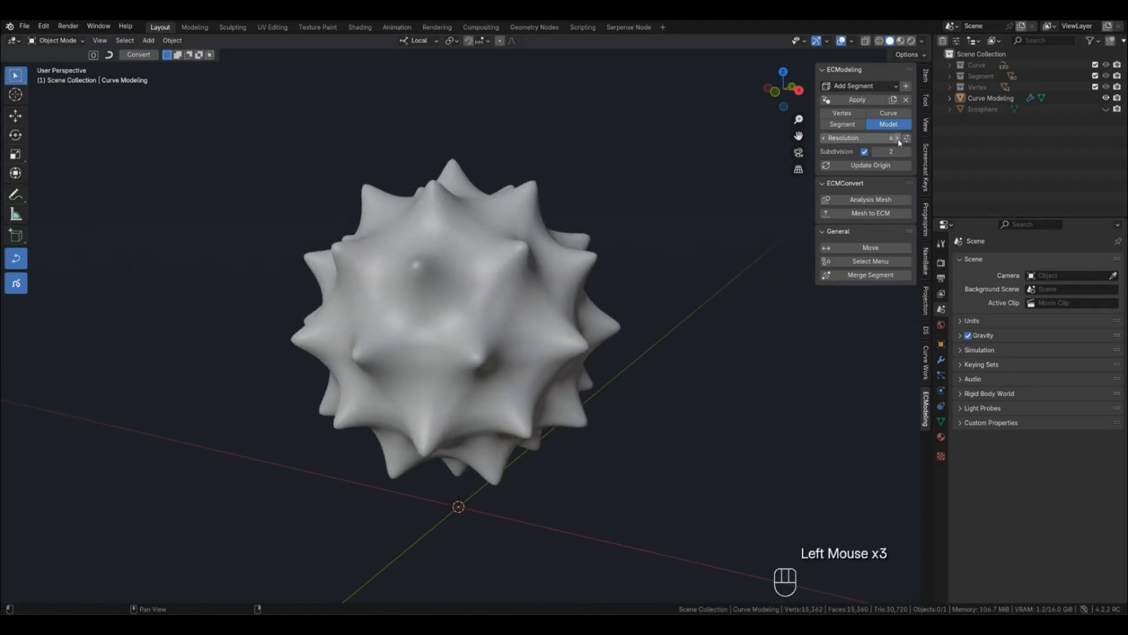
click(897, 138)
click(897, 139)
click(897, 139)
mouse_move(631, 361)
middle_down()
mouse_move(615, 350)
mouse_move(589, 375)
mouse_move(638, 355)
middle_up()
click(826, 140)
click(826, 140)
click(826, 140)
click(826, 140)
click(826, 140)
click(826, 140)
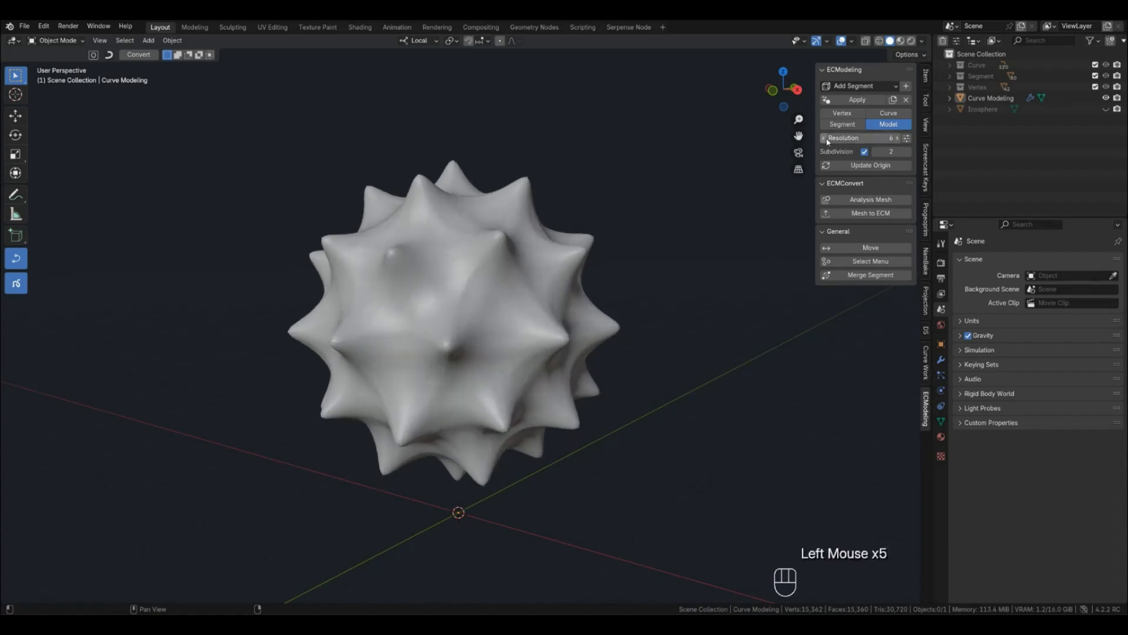
Return to the curve display, select all the sphere's curves and rescale their handles in Edit Mode
click(563, 331)
key(2)
key(a)
shift+click(567, 341)
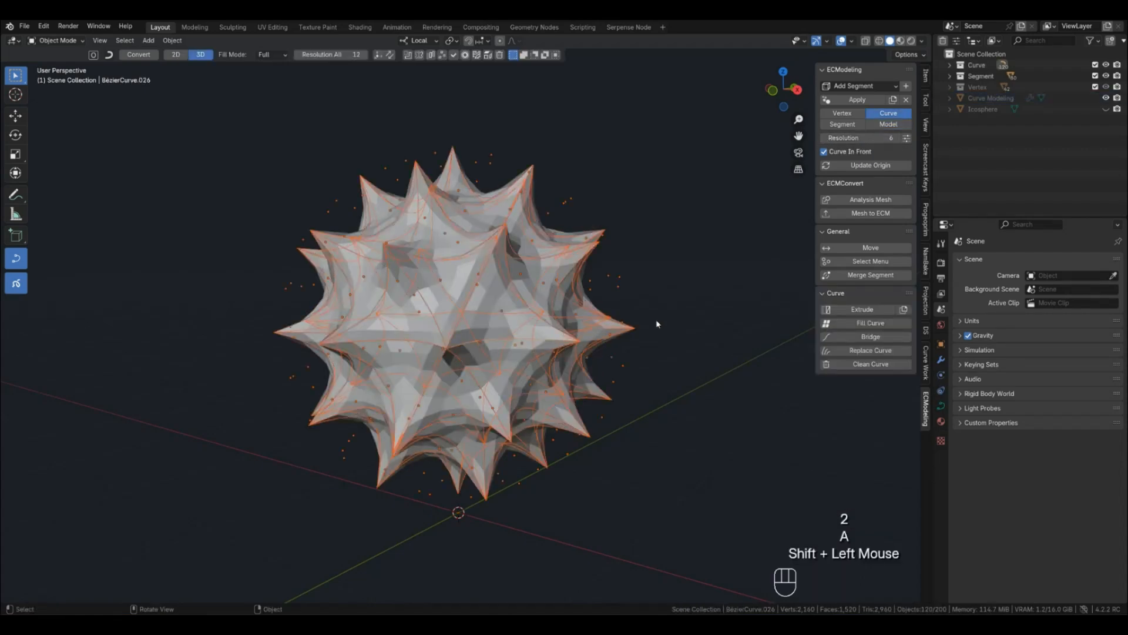
key(Tab)
key(s)
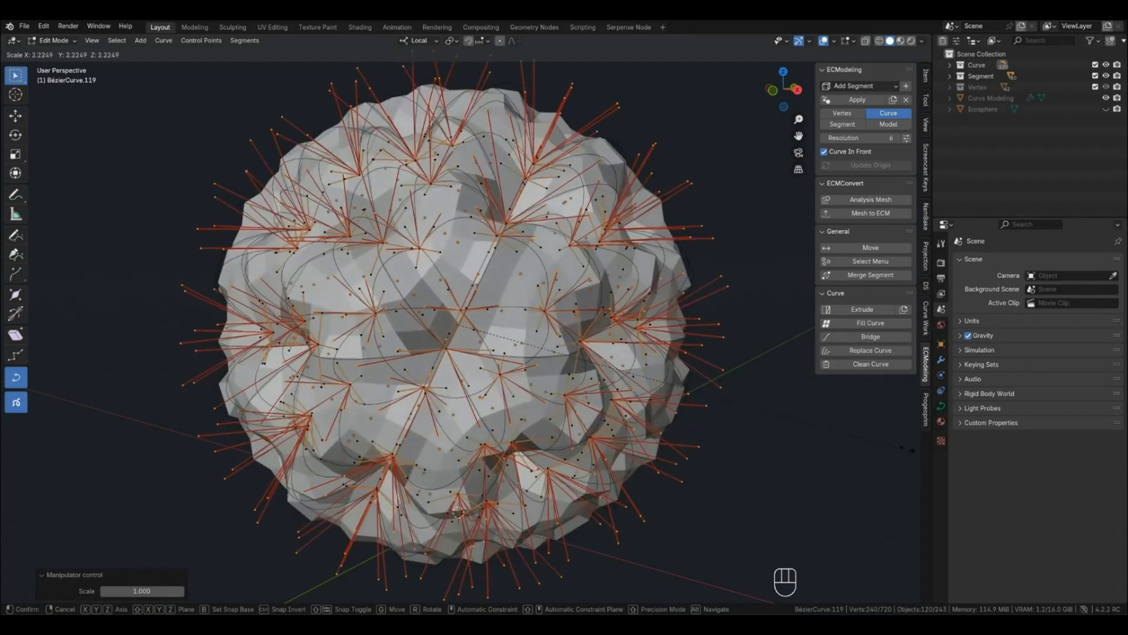
click(664, 415)
scroll(665, 415, down, 1)
key(Tab)
Show the rescaled sphere as a model with its wireframe and raise the resolution
middle_drag(657, 400, 611, 415)
click(574, 294)
click(574, 294)
key(q)
key(q)
click(896, 138)
click(896, 138)
click(896, 137)
click(896, 137)
Examine the reshaped sphere from several angles, toggling its wireframe
scroll(494, 347, down, 2)
middle_drag(493, 346, 496, 322)
key(q)
click(600, 327)
middle_drag(599, 327, 657, 363)
scroll(552, 347, up, 2)
key(q)
scroll(526, 356, down, 1)
click(657, 364)
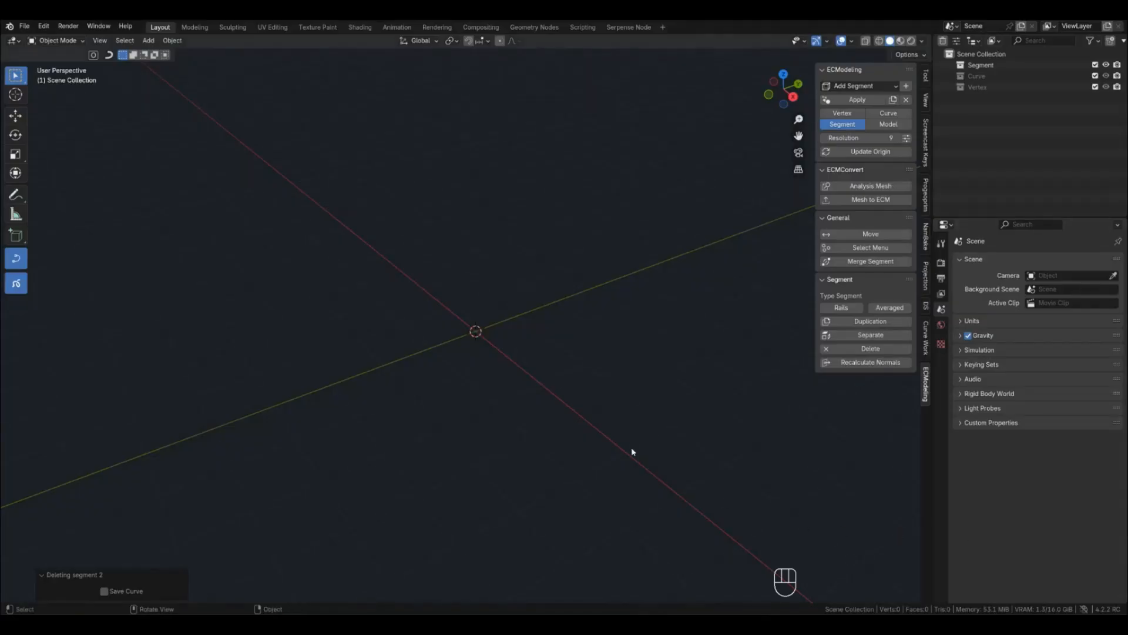
Add a 2 m mesh cube at the world origin of the emptied scene
click(520, 331)
key(shift+alt+a)
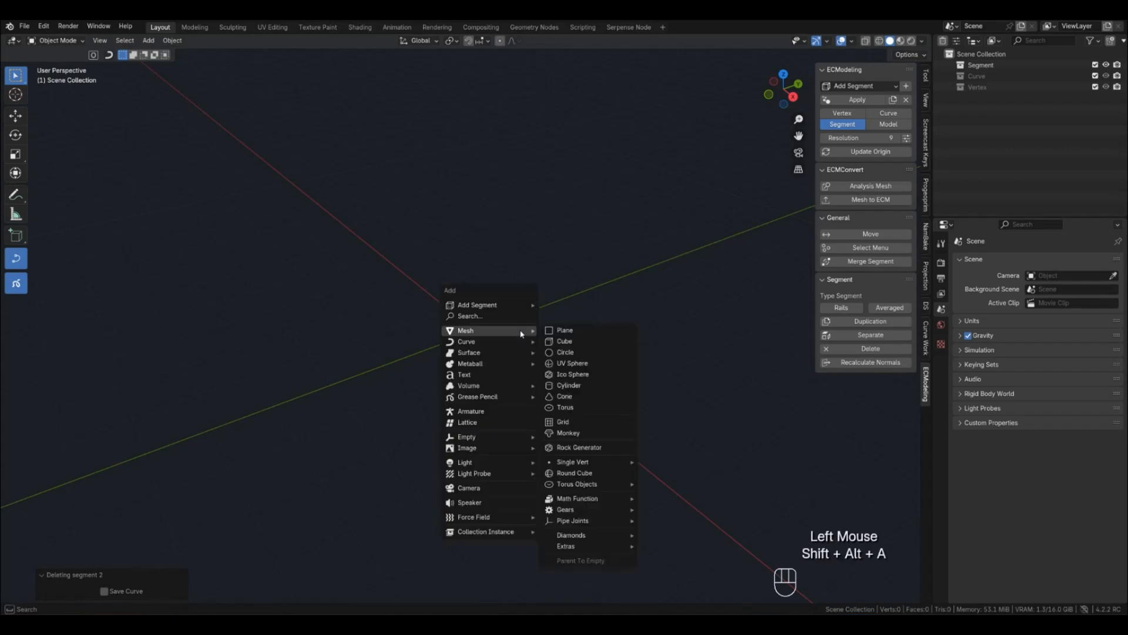
click(551, 342)
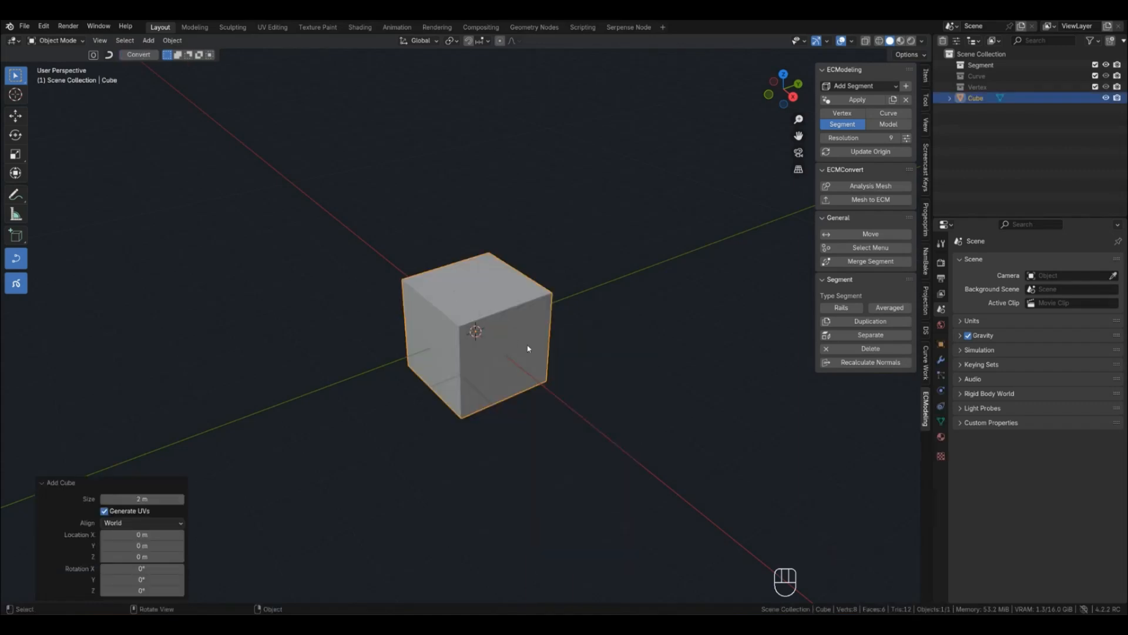
click(463, 342)
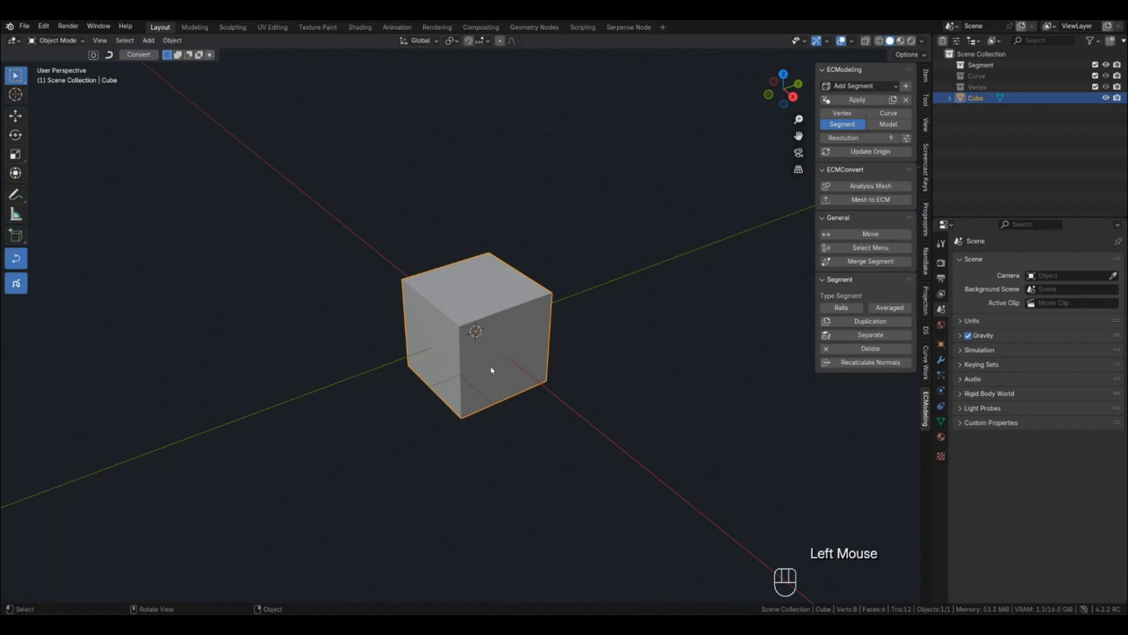
Inset all six faces of the cube individually by about 0.41 m in Edit Mode
key(Tab)
key(i)
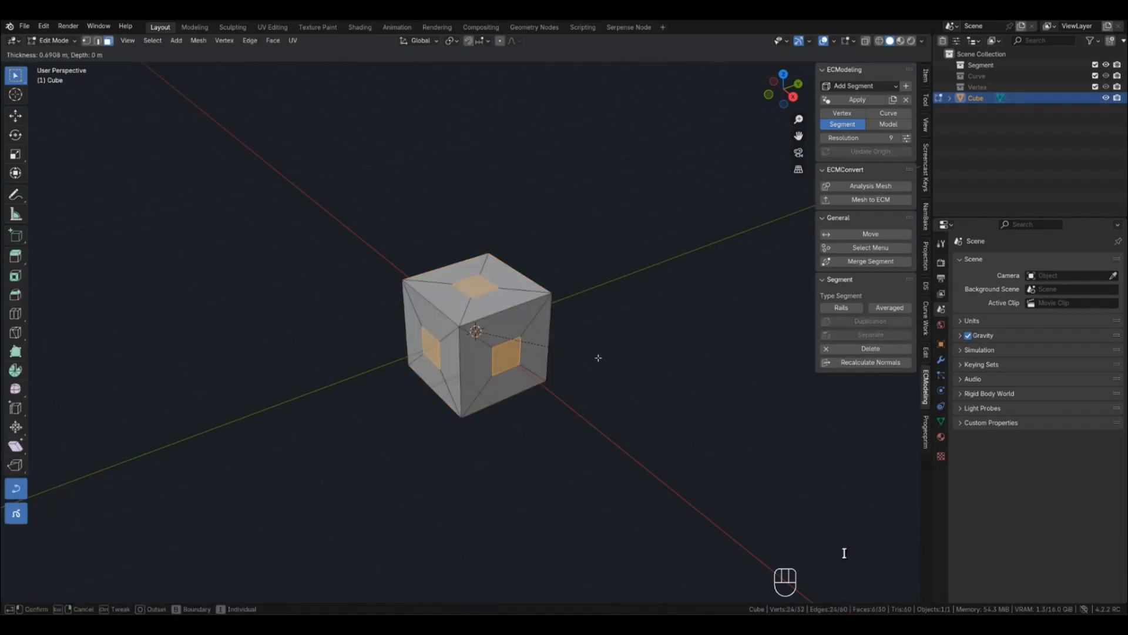
click(612, 359)
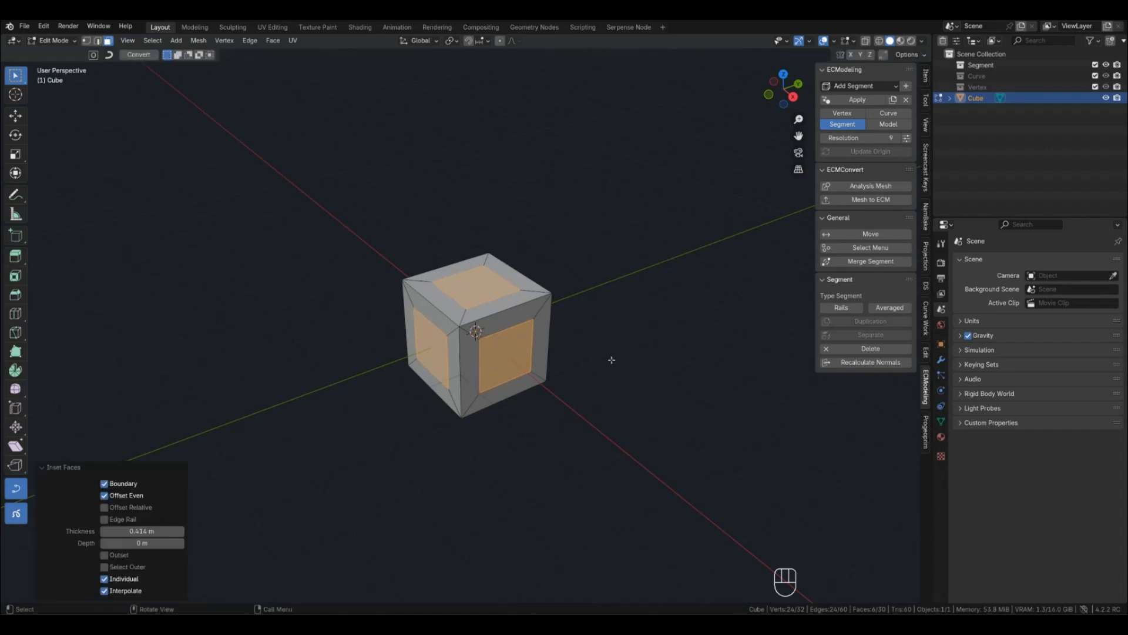
Extrude the six inset faces along their normals by about 1.41 m and return to Object Mode
key(alt+e)
click(536, 360)
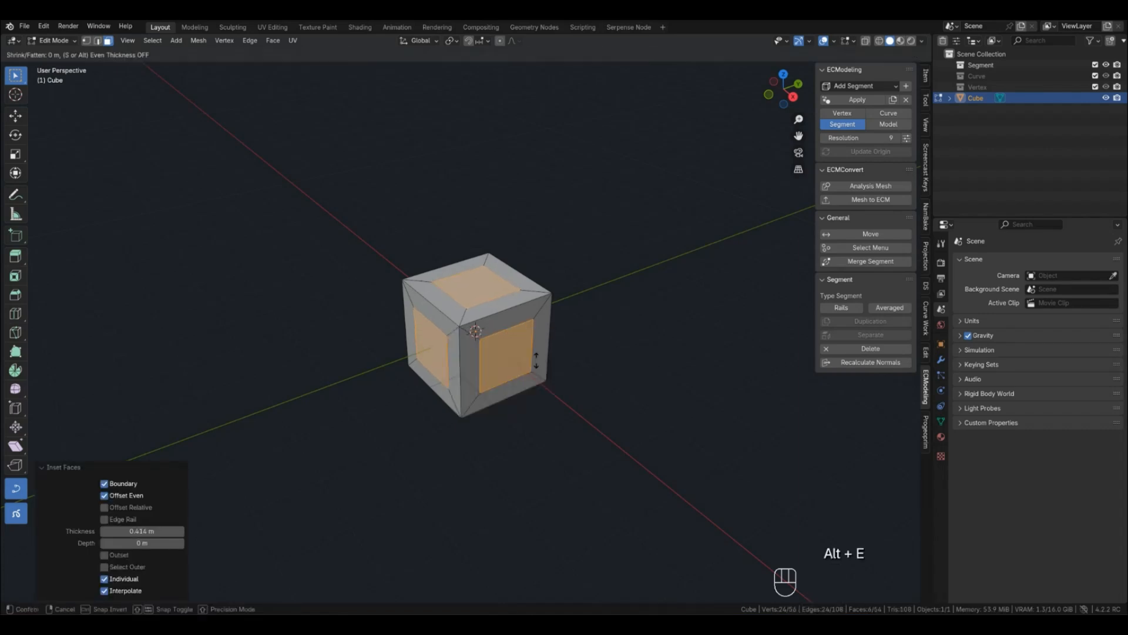
click(588, 332)
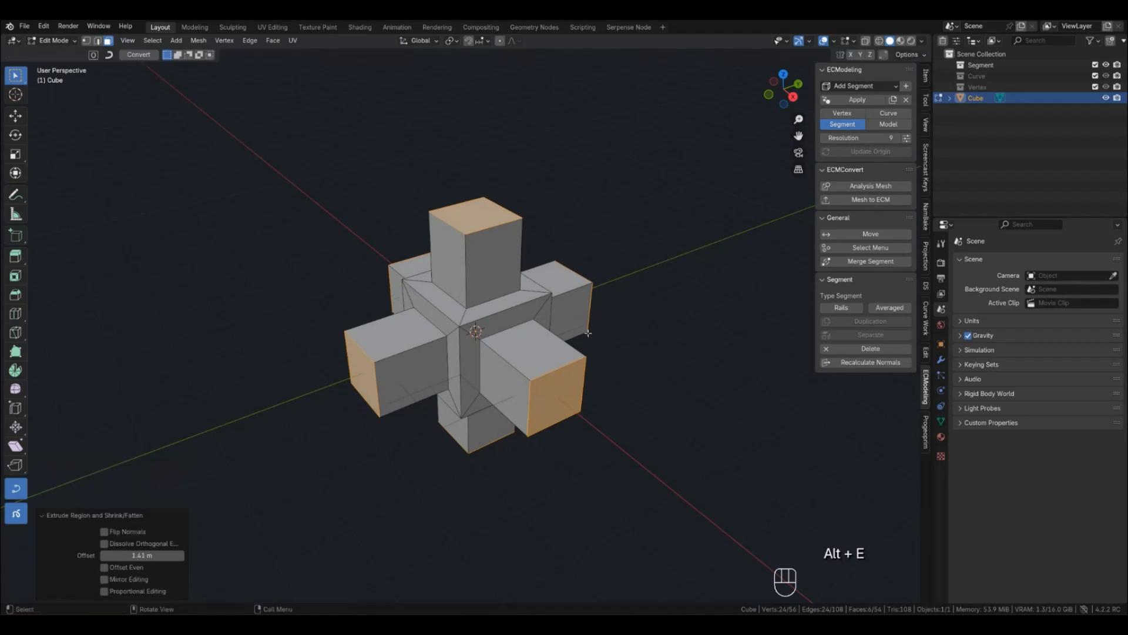
key(Tab)
middle_drag(600, 404, 494, 312)
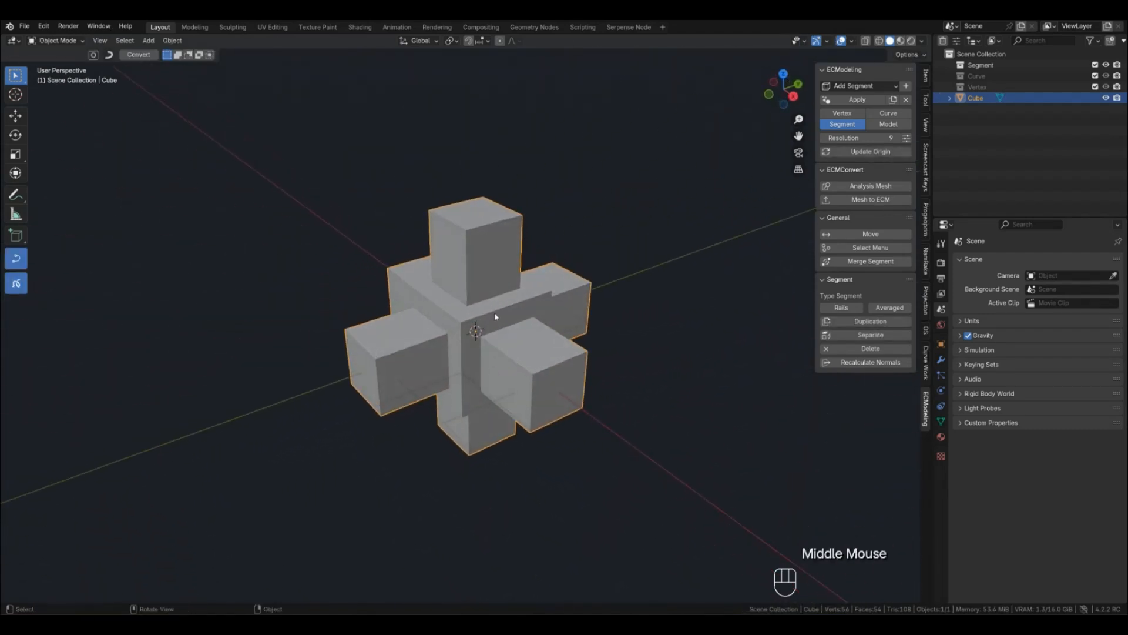
click(411, 259)
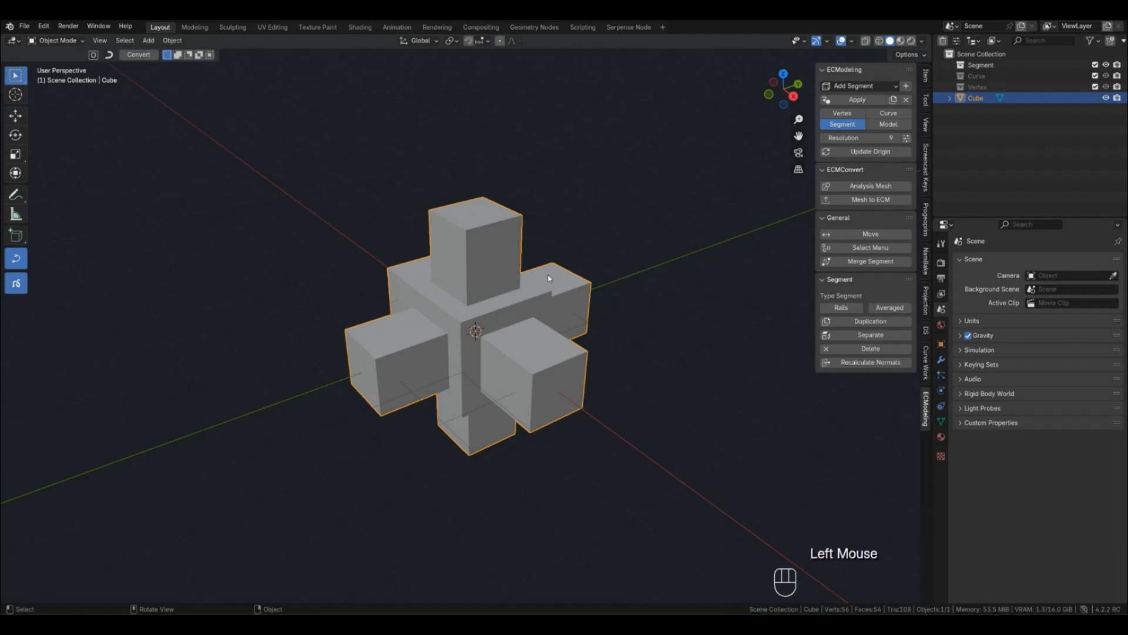
scroll(513, 338, up, 1)
key(q)
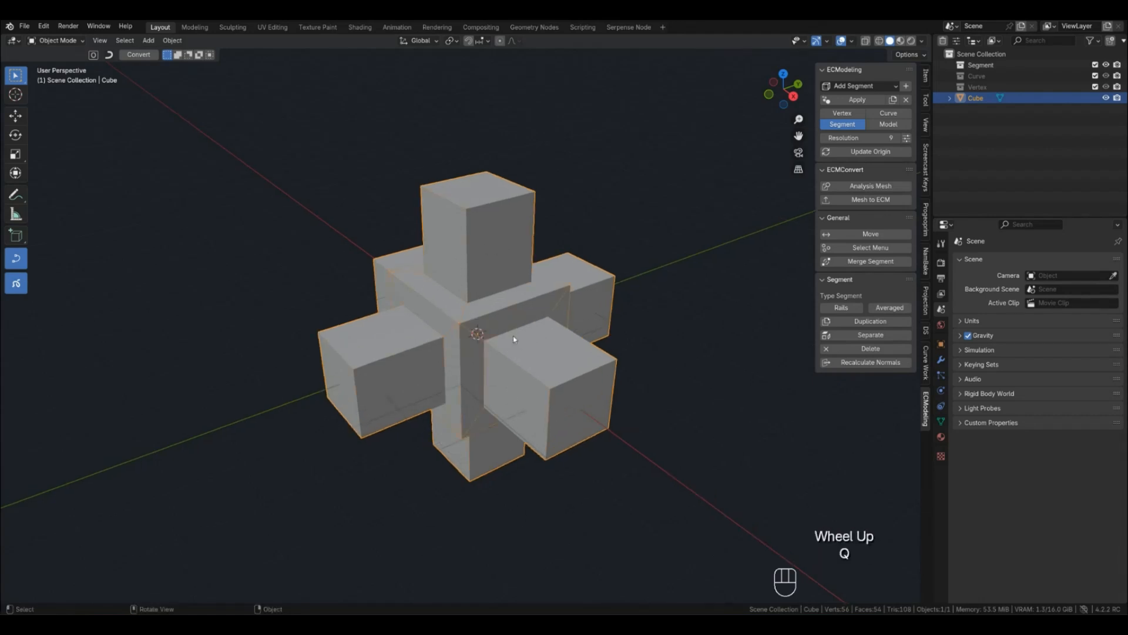
click(722, 396)
mouse_move(510, 319)
middle_down()
mouse_move(675, 289)
mouse_move(670, 255)
mouse_move(602, 237)
mouse_move(501, 262)
mouse_move(487, 301)
mouse_move(516, 327)
mouse_move(525, 319)
mouse_move(508, 318)
mouse_move(531, 321)
middle_up()
Raise the six-armed cube so the base of its bottom arm sits at the world origin
click(511, 333)
scroll(511, 332, down, 2)
key(g)
click(523, 222)
middle_drag(523, 223, 514, 334)
scroll(516, 321, up, 1)
Convert the six-armed cube from mesh to ECM and turn off the wireframe display on its segments
click(489, 324)
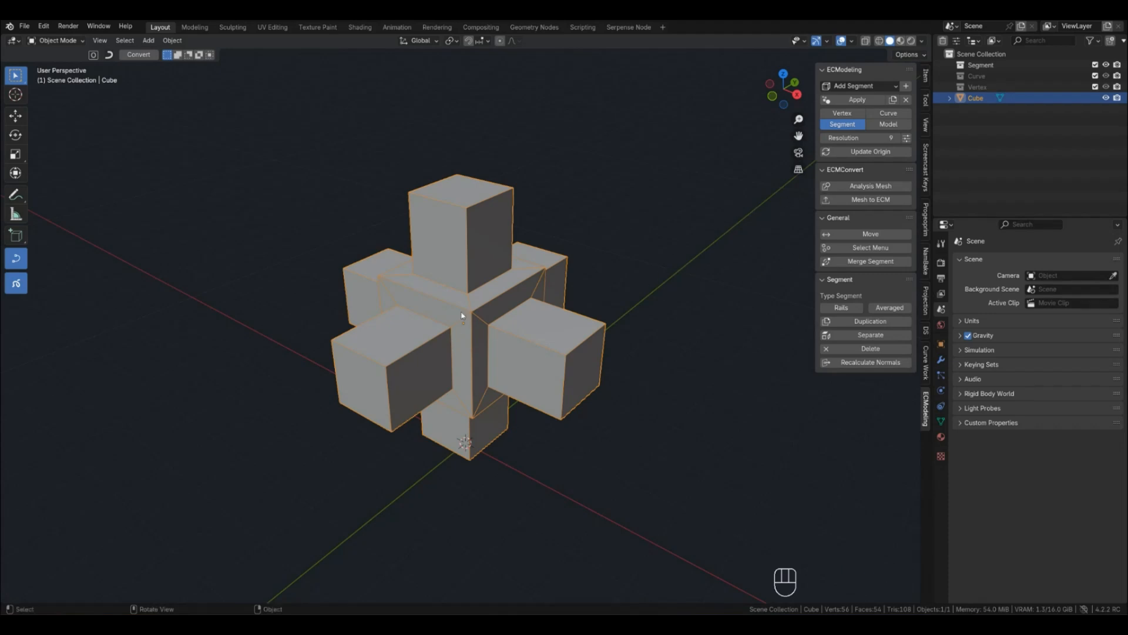
click(864, 200)
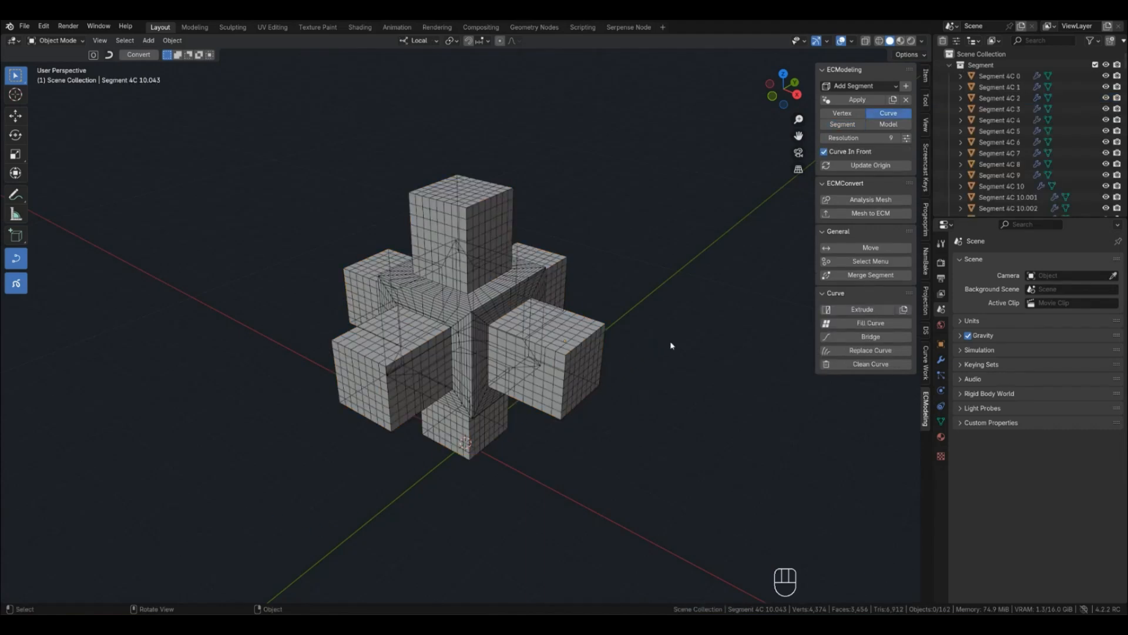
key(q)
click(532, 287)
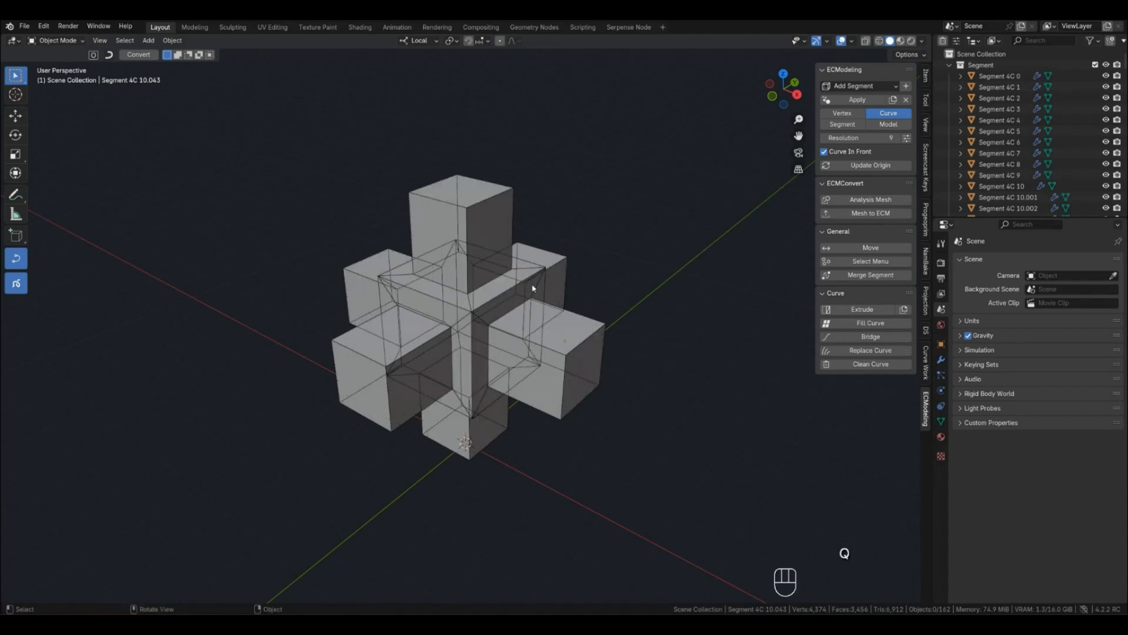
Collapse the Segment, Curve and Vertex collections of the converted cube in the outliner
middle_drag(527, 317, 498, 322)
click(950, 65)
click(950, 86)
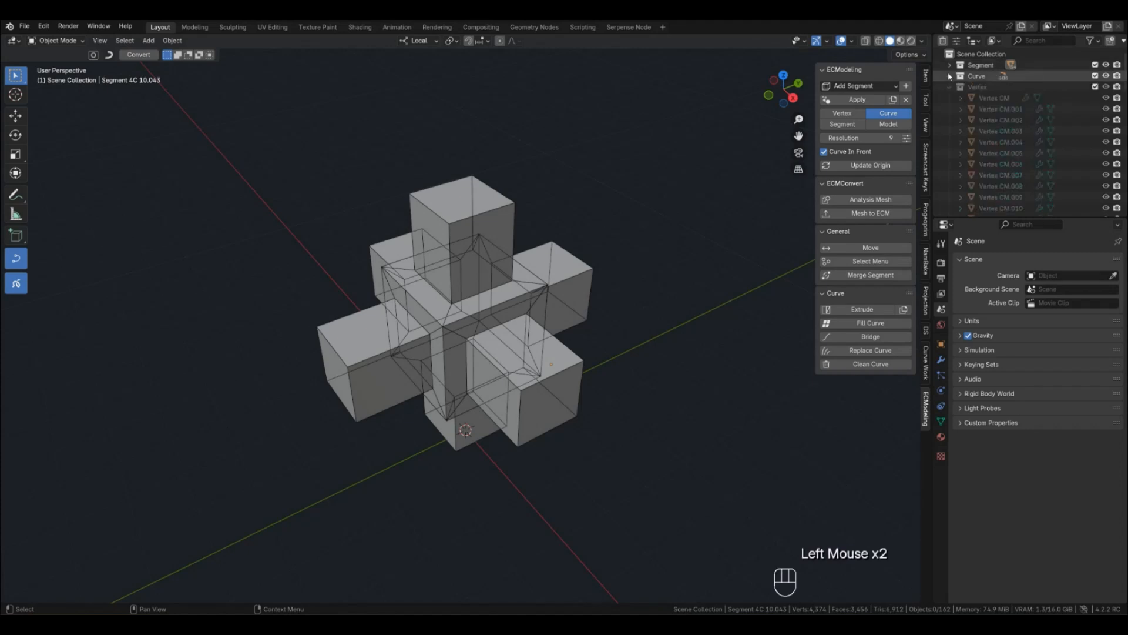
click(949, 87)
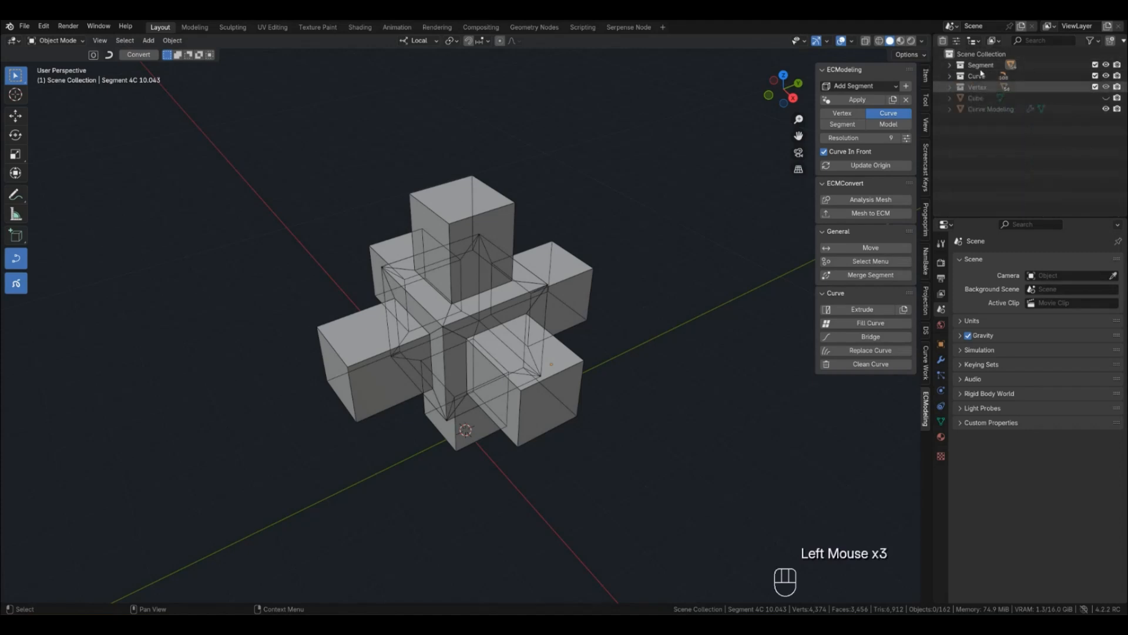
Select the four lengthwise curves of the +X arm and scale their handles inward to pinch the arm
middle_drag(711, 192, 559, 272)
drag(559, 272, 591, 415)
middle_drag(591, 415, 584, 374)
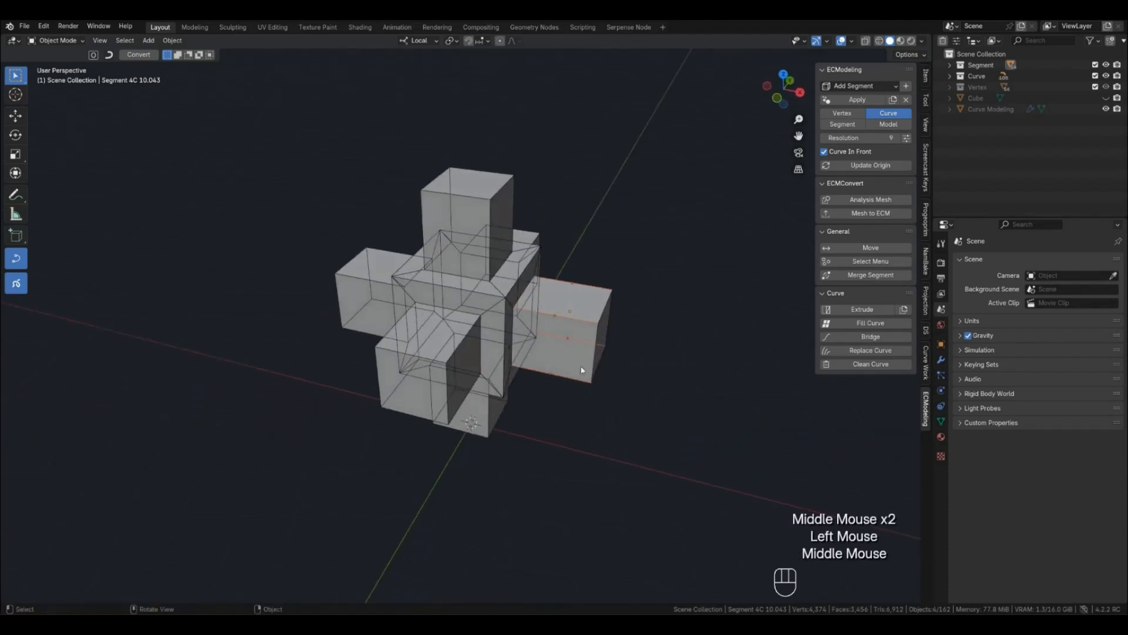
key(alt+c)
middle_drag(652, 345, 768, 441)
key(s)
click(624, 392)
key(Tab)
click(667, 365)
Show the ECM model and inspect the pinched +X arm from several angles
key(4)
middle_drag(667, 365, 558, 418)
scroll(554, 330, up, 2)
scroll(567, 408, up, 2)
scroll(558, 418, down, 2)
click(558, 418)
middle_drag(558, 419, 640, 381)
Select the four curves around the upper arm's end face and move their handles up along local Z to dome it
click(639, 380)
click(502, 231)
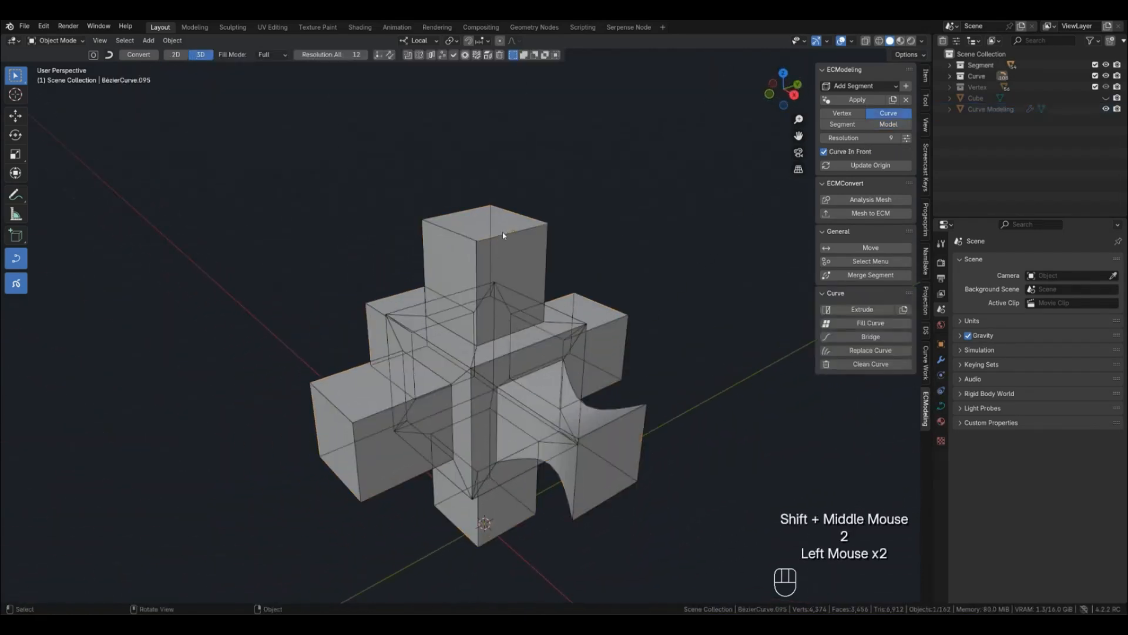
shift+click(509, 222)
shift+click(513, 215)
key(alt+c)
key(g)
key(z)
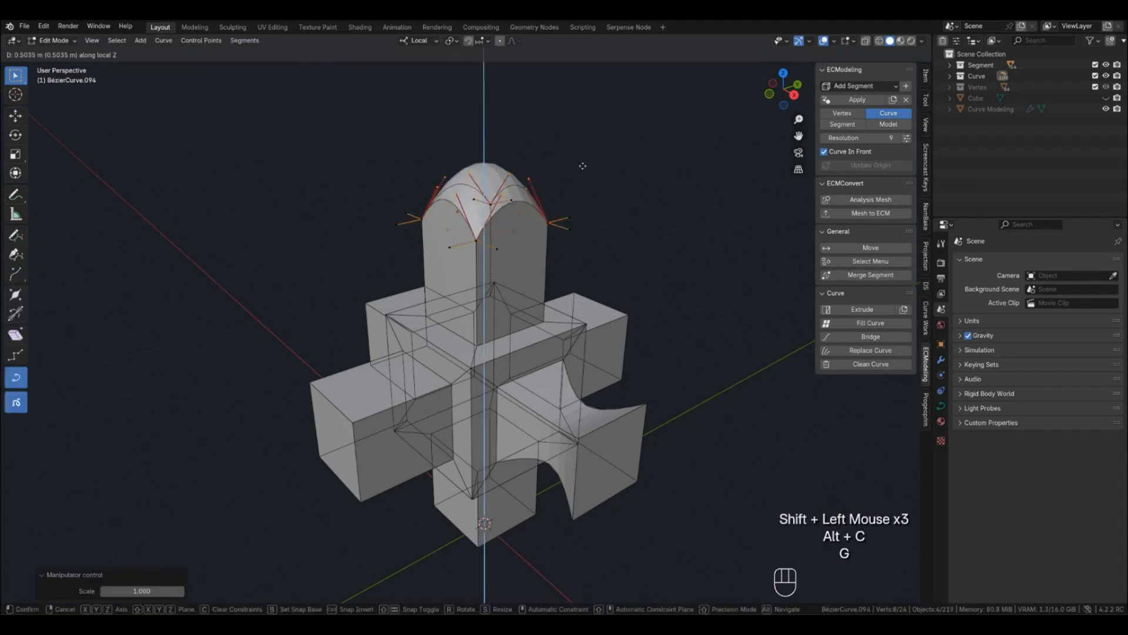
click(584, 156)
key(Tab)
click(612, 235)
Show the ECM model and inspect the domed upper arm beside the pinched one
key(4)
middle_drag(612, 235, 488, 318)
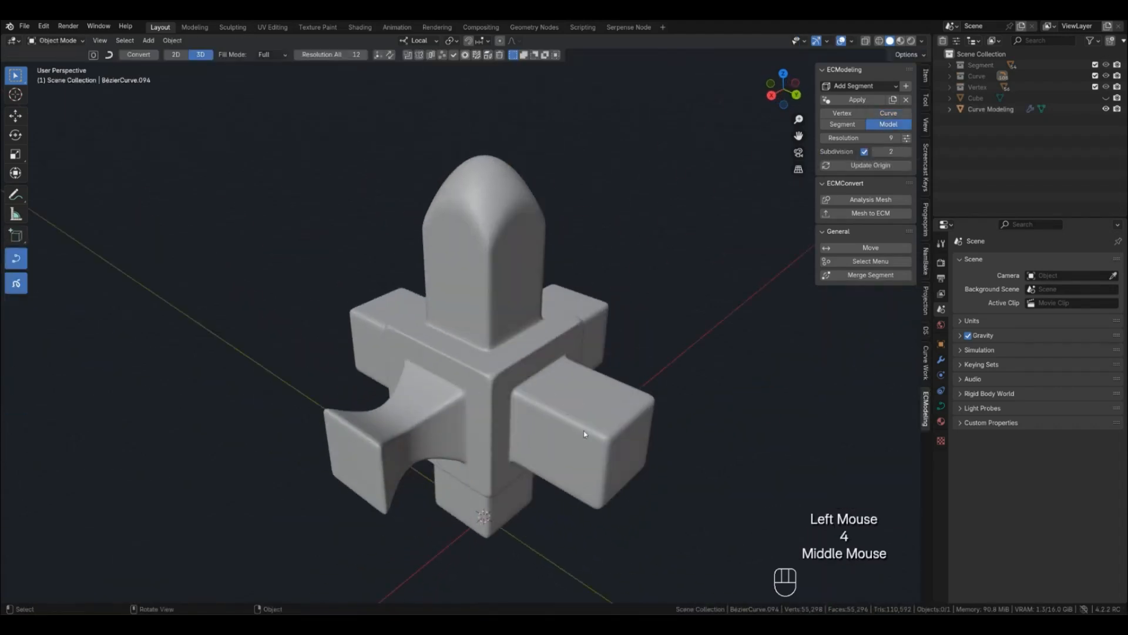
click(587, 430)
key(Tab)
key(Tab)
click(579, 431)
Select the four lengthwise curves of the +Y arm and scale their handles inward to pinch it
key(2)
middle_drag(579, 431, 623, 423)
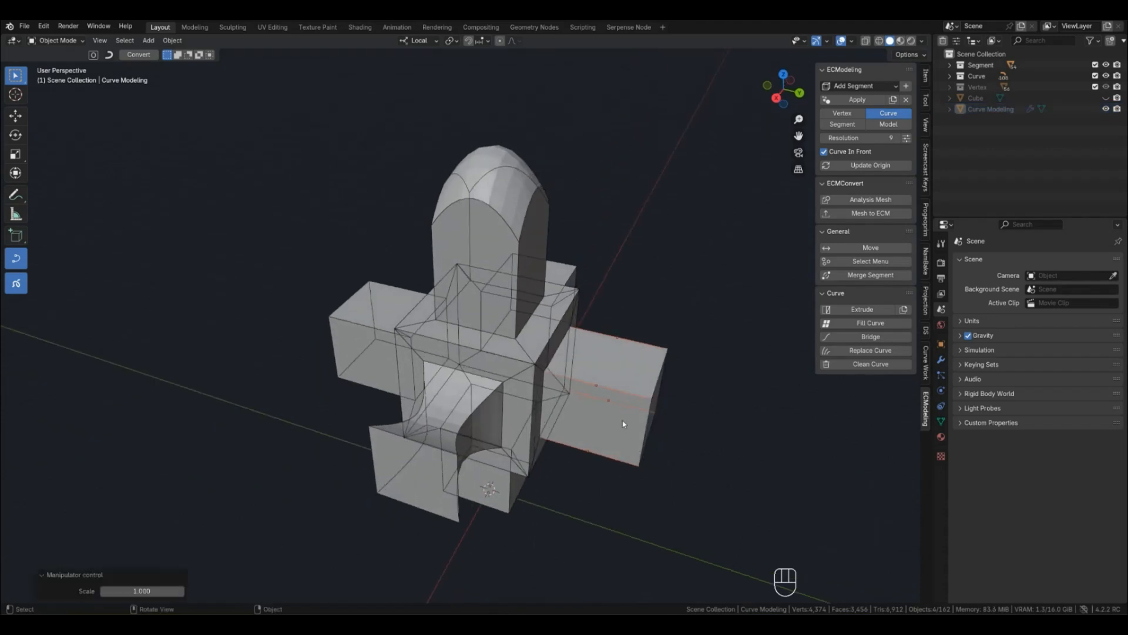
shift+click(625, 412)
key(alt+c)
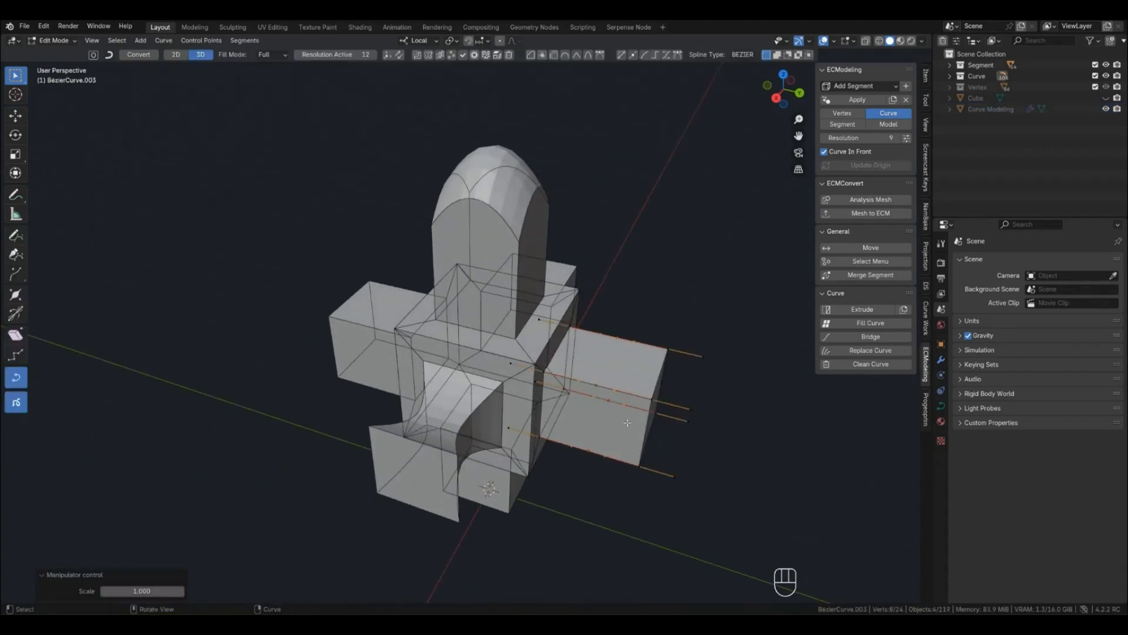
key(s)
click(609, 410)
key(Tab)
click(597, 468)
Show the ECM model with its wireframe on and lower the resolution to 5
key(4)
middle_drag(597, 468, 541, 379)
click(541, 379)
key(q)
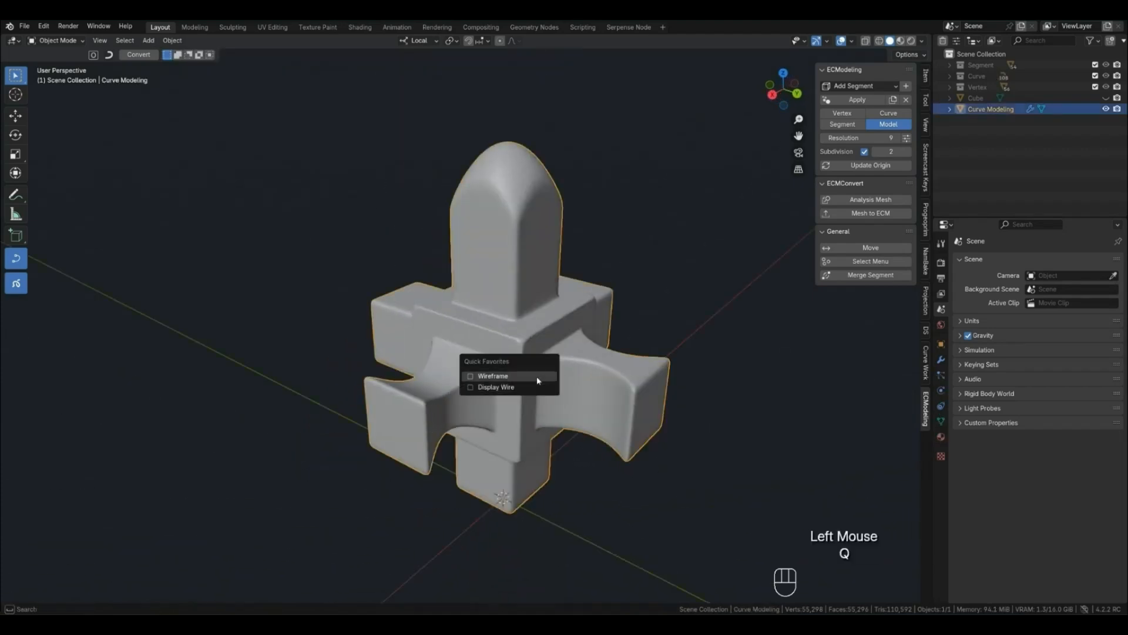
click(537, 376)
click(825, 138)
click(825, 137)
click(825, 137)
click(825, 138)
Toggle the wireframe display options and inspect the lower-resolution ECM model from several angles
middle_drag(532, 354, 551, 399)
key(q)
click(538, 364)
key(q)
click(527, 402)
key(q)
click(549, 398)
scroll(549, 398, down, 1)
middle_drag(464, 425, 441, 391)
Return to the curves, select the four around the -Y arm's end face and scale their handles outward to round it
click(489, 378)
key(2)
drag(387, 283, 390, 302)
middle_drag(390, 302, 477, 403)
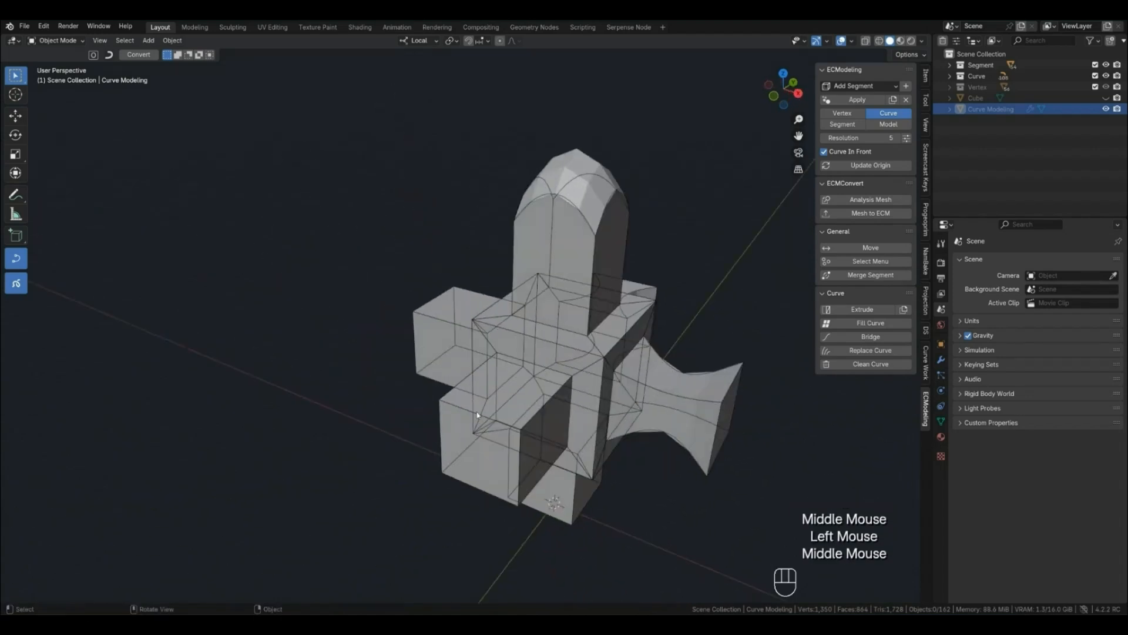
click(477, 413)
shift+click(473, 488)
shift+click(440, 442)
shift+click(520, 473)
key(alt+c)
key(s)
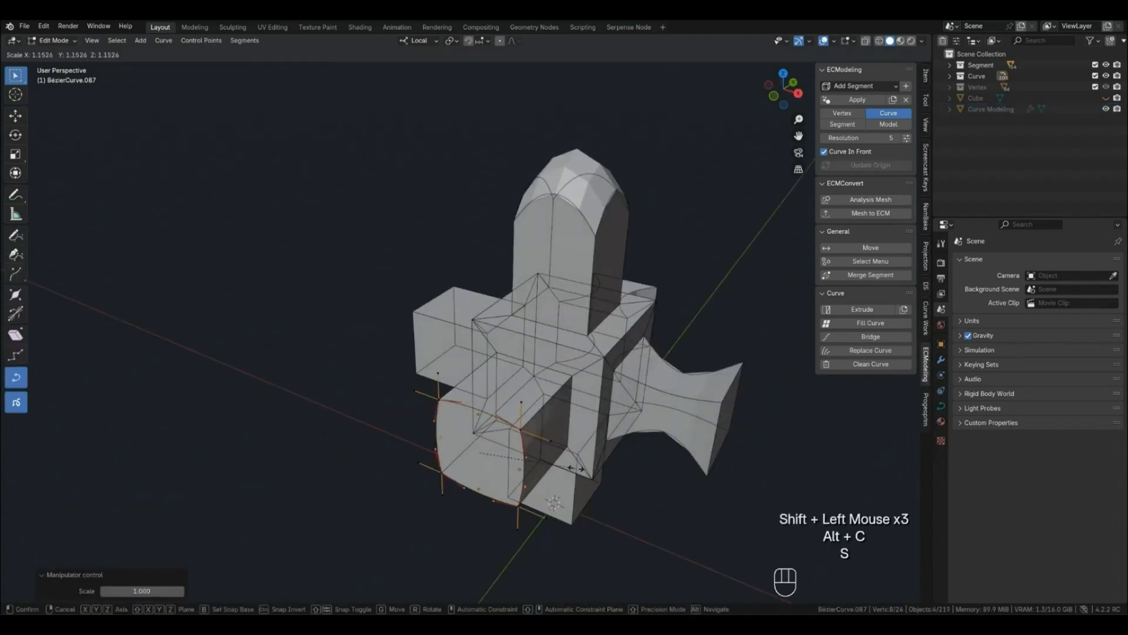
click(605, 473)
middle_drag(605, 473, 366, 499)
key(s)
key(Tab)
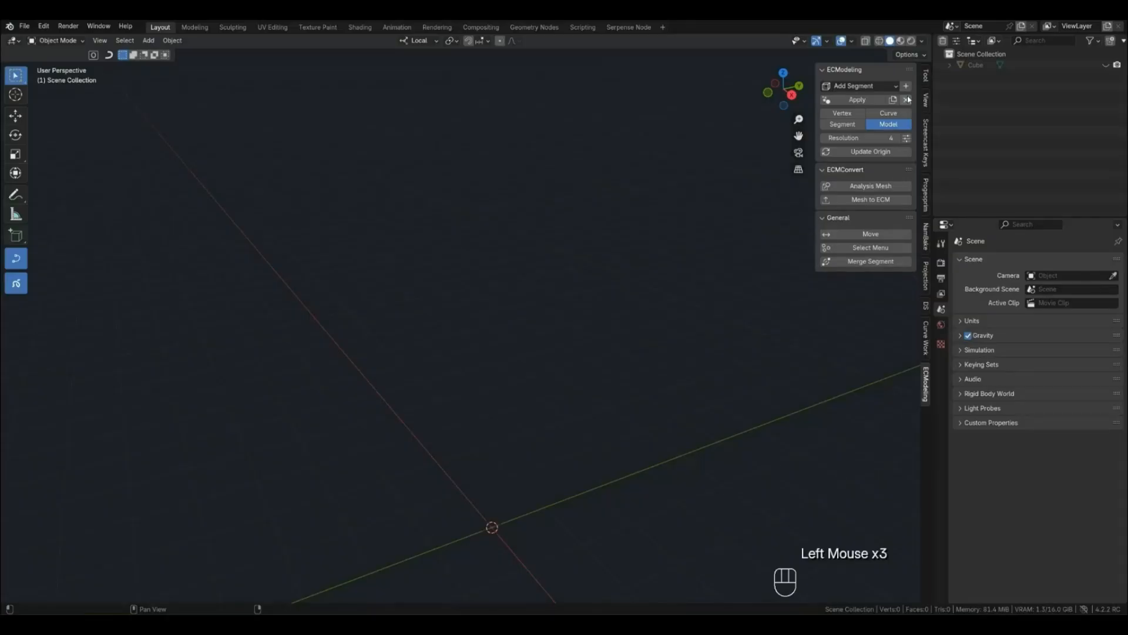
Toggle the viewport visibility of the hidden Cube to look at the original mesh
click(1107, 65)
click(1107, 65)
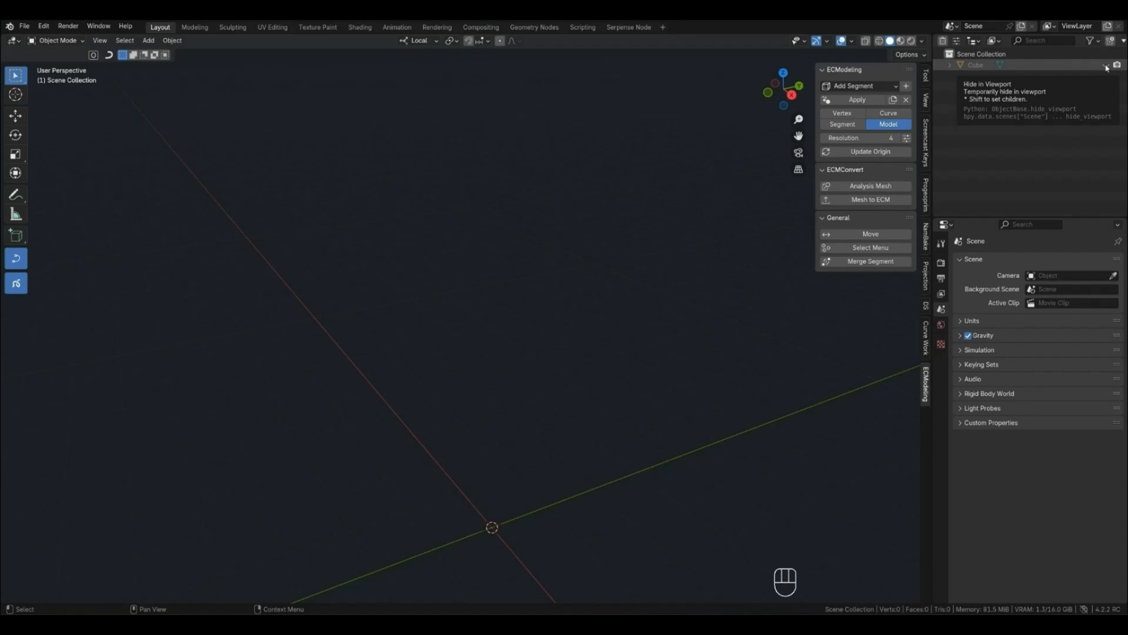
click(1107, 65)
click(1087, 66)
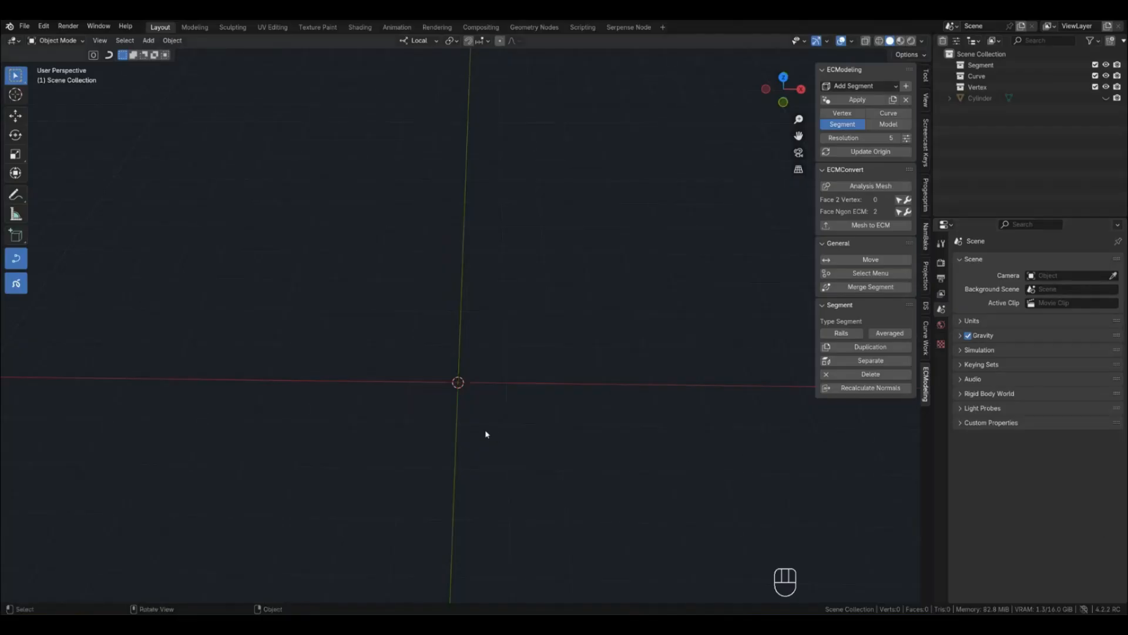
Add a mesh plane and merge its two +Y vertices midway between them to make a triangle
key(shift+alt+a)
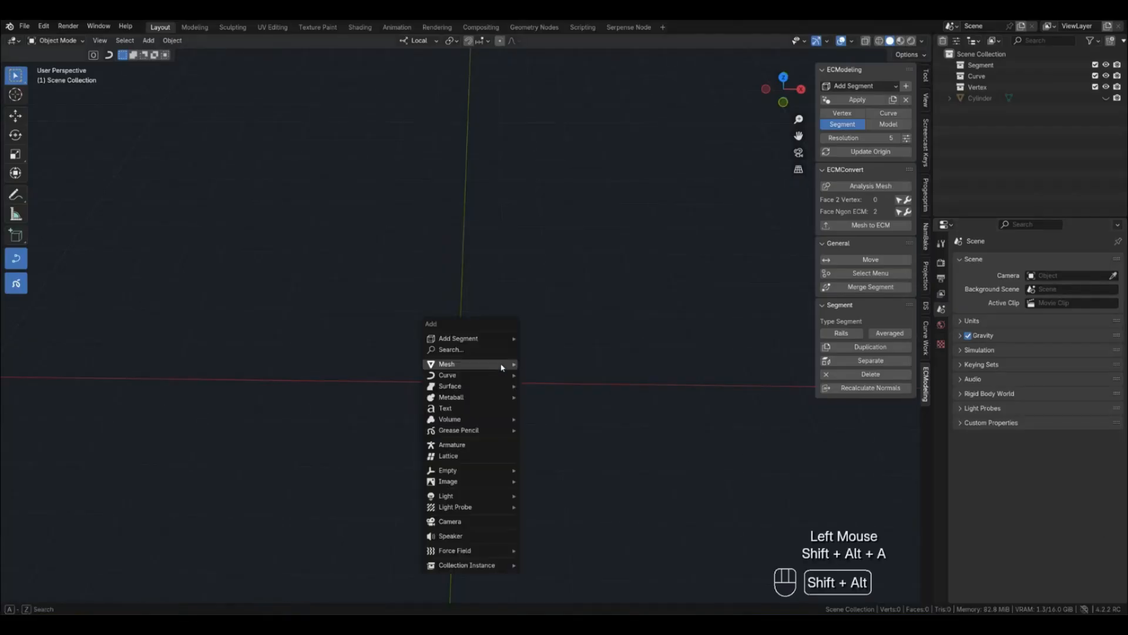
mouse_move(503, 365)
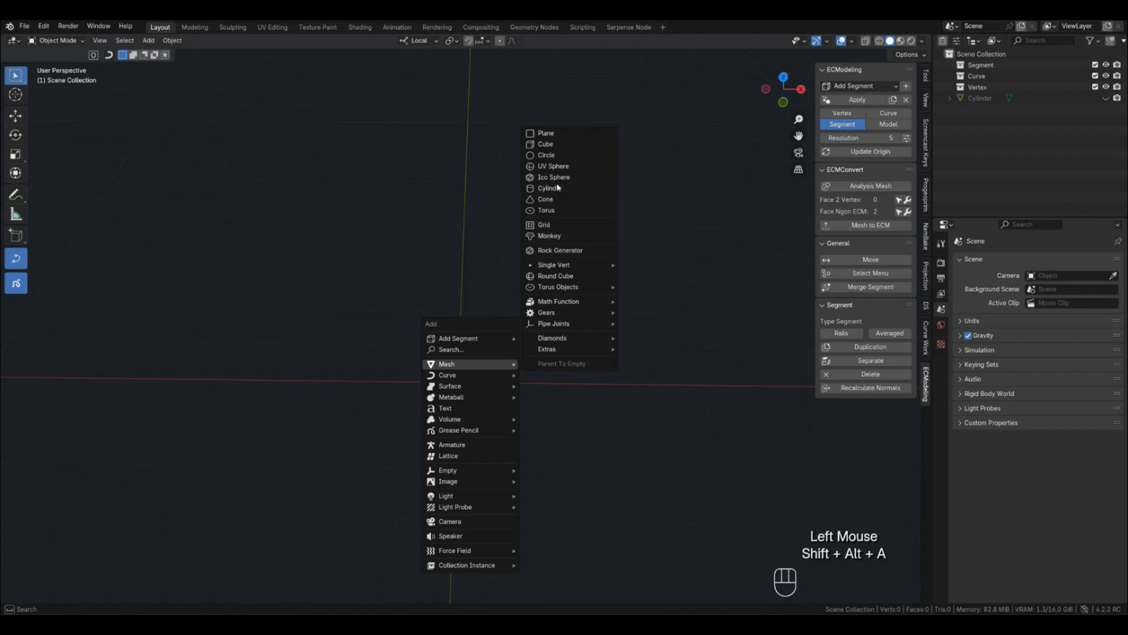
click(547, 133)
key(Tab)
click(563, 366)
key(x)
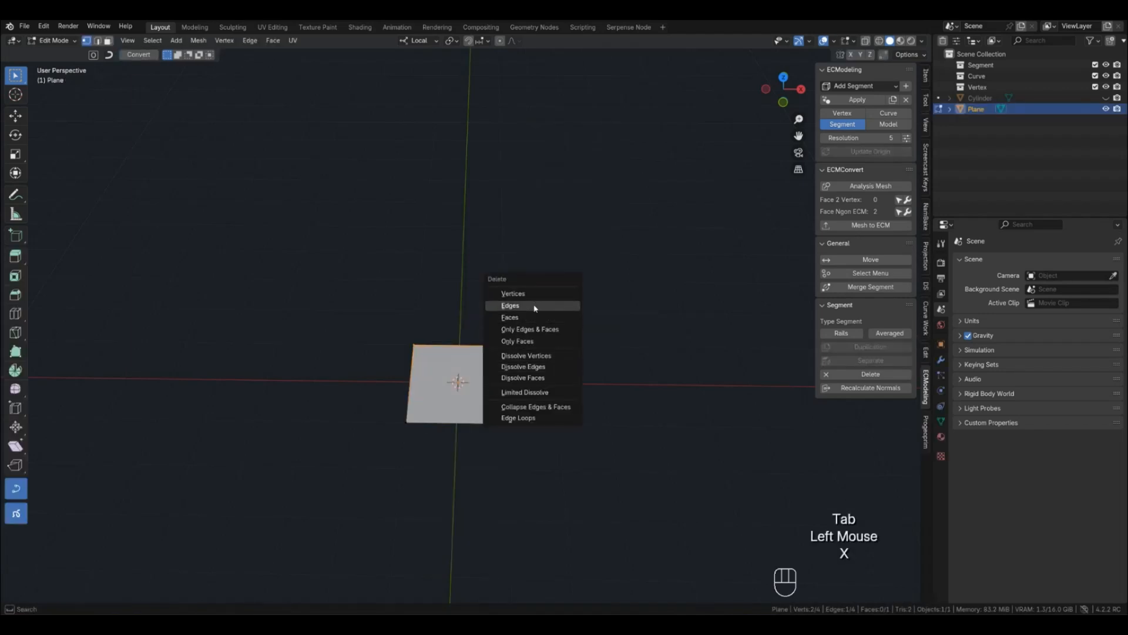
key(m)
click(513, 344)
key(Tab)
Turn on the statistics overlay with the mesh triangle selected
click(468, 398)
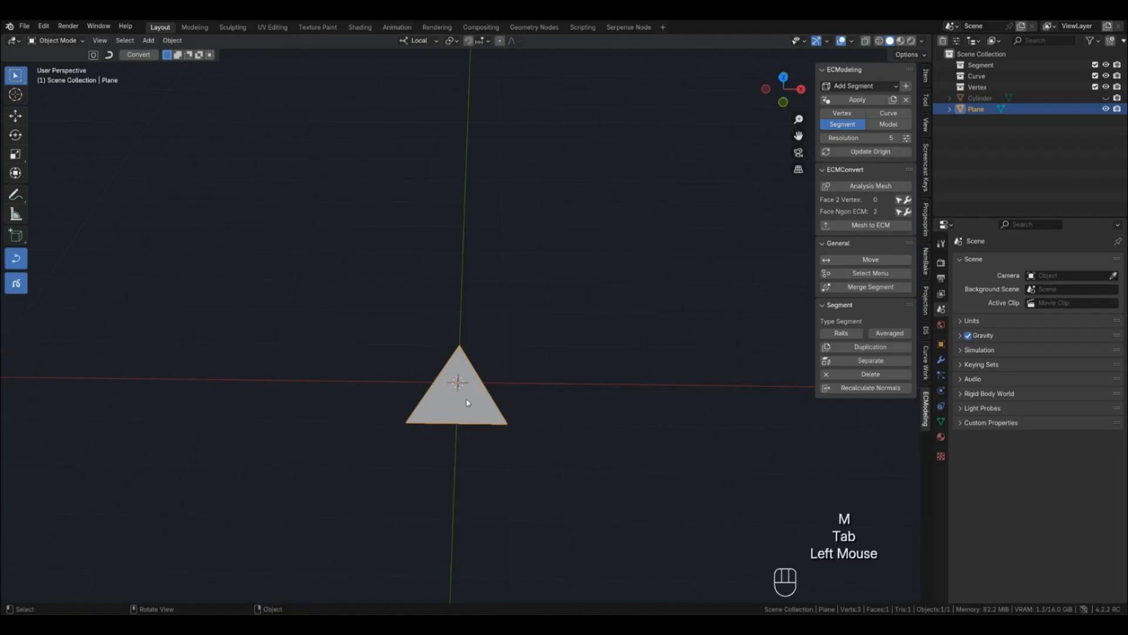
click(827, 41)
mouse_move(852, 40)
click(791, 130)
Move the mesh triangle away from the origin, towards -X and +Y
click(470, 391)
key(g)
key(g)
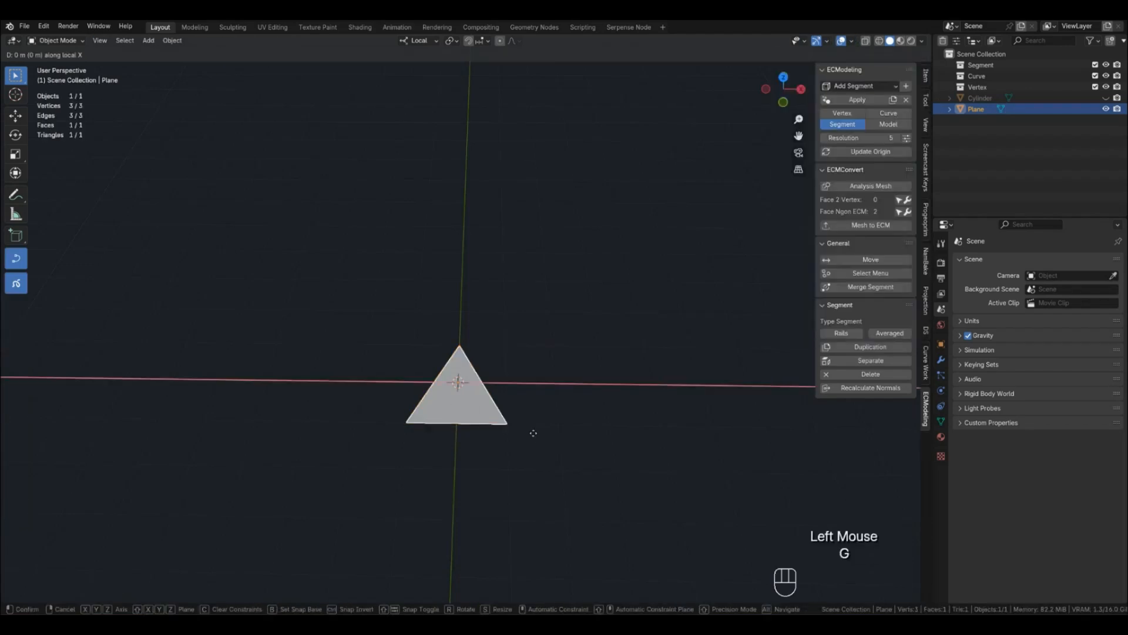
click(346, 357)
Add a mesh plane and place it beside the triangle on its +X side
key(shift+alt+a)
click(526, 334)
key(g)
key(g)
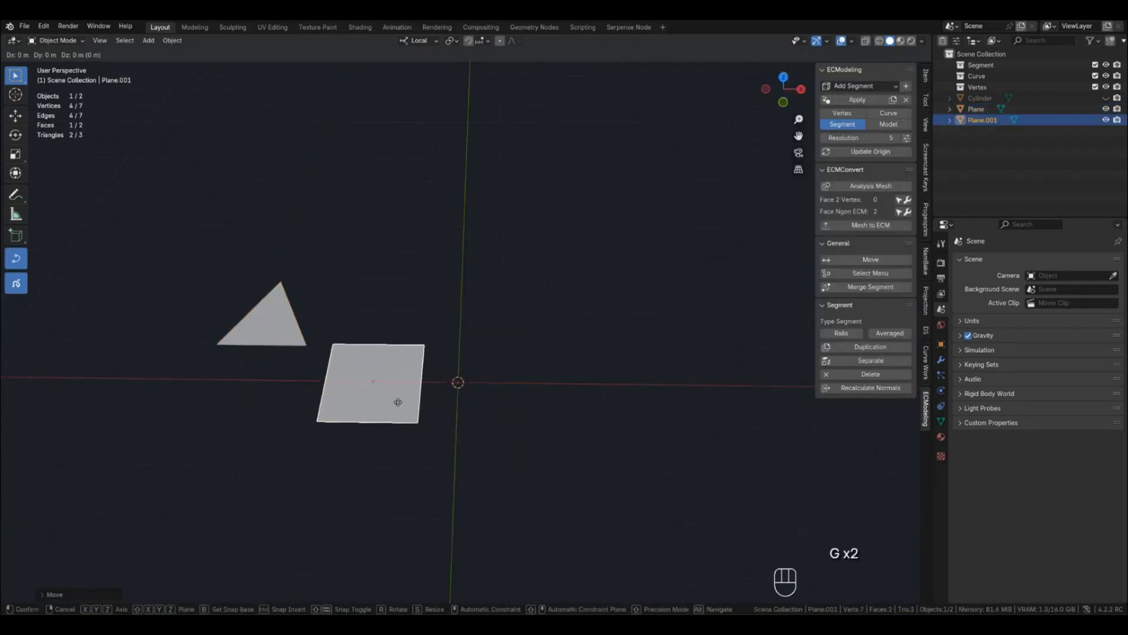
click(479, 365)
Add a mesh circle with 8 vertices and fill it with a face
key(shift+alt+a)
mouse_move(488, 365)
click(576, 172)
click(59, 594)
click(58, 465)
key(Tab)
key(f)
key(Tab)
Move the octagon along X and Y to line up beside the mesh plane and deselect everything
click(483, 403)
key(g)
click(527, 400)
key(g)
key(y)
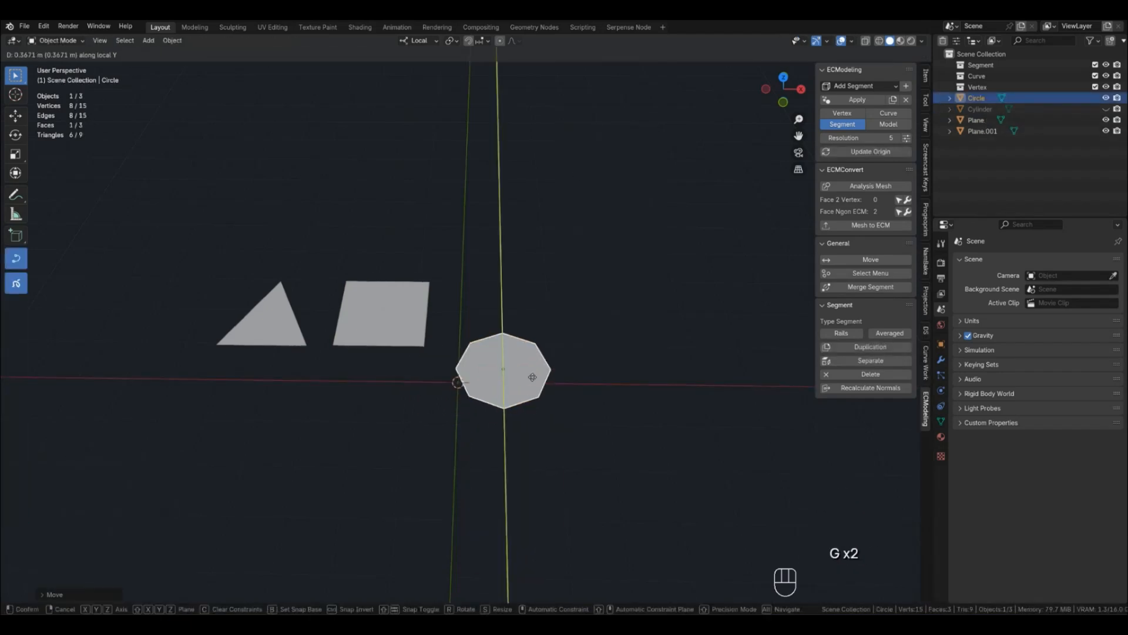
click(540, 337)
click(558, 427)
drag(590, 395, 176, 236)
click(526, 430)
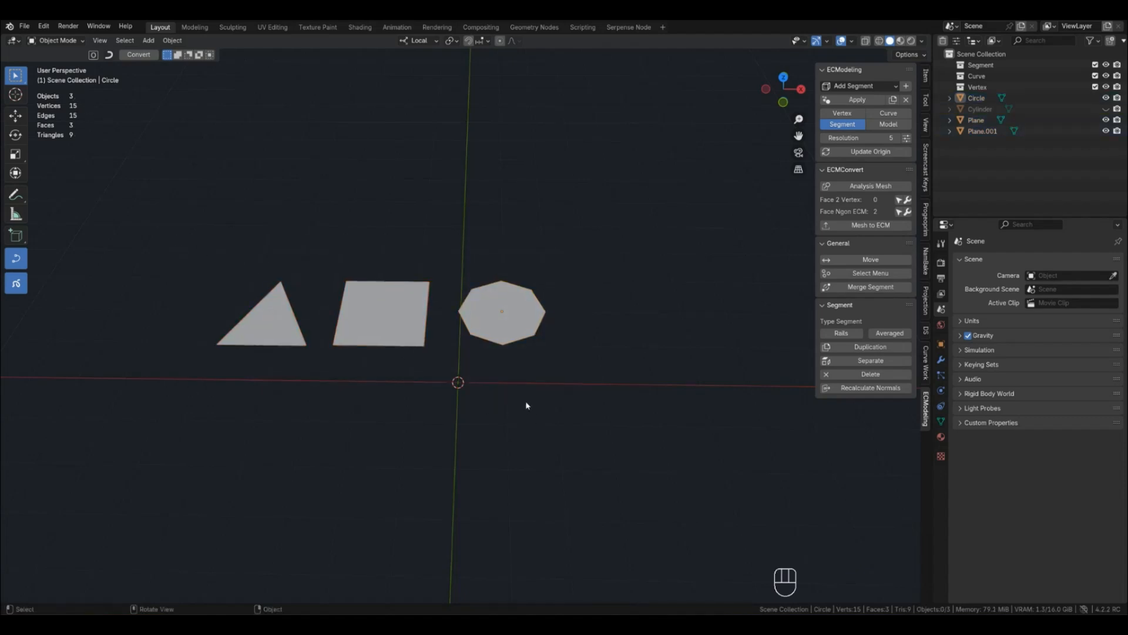
Add an ECM Triangle segment and place it below the mesh triangle
click(849, 87)
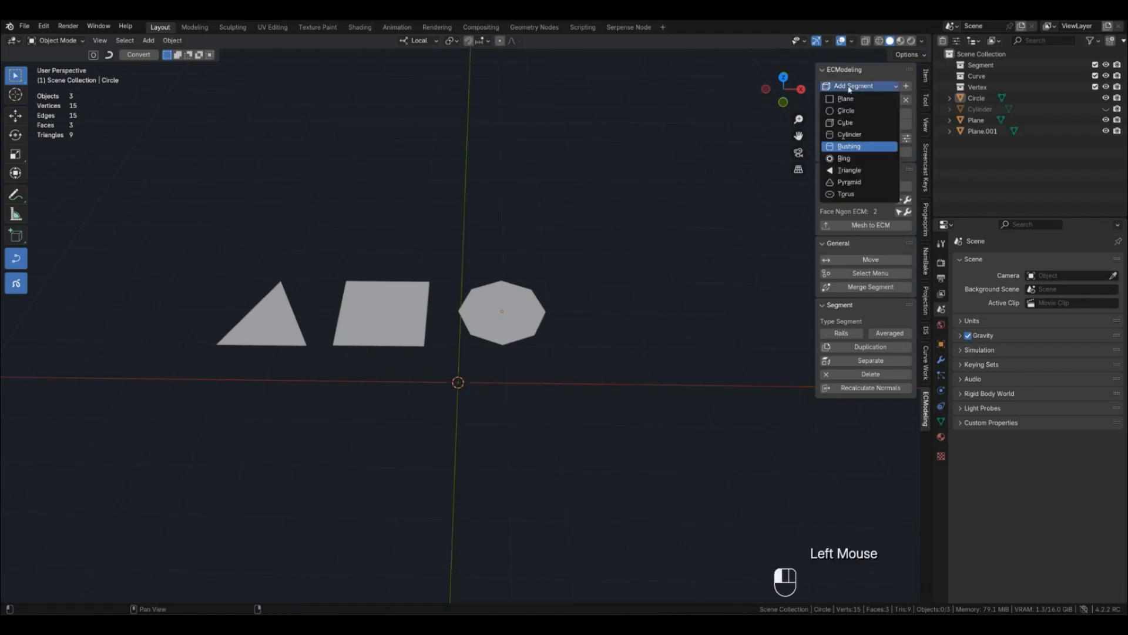
click(844, 171)
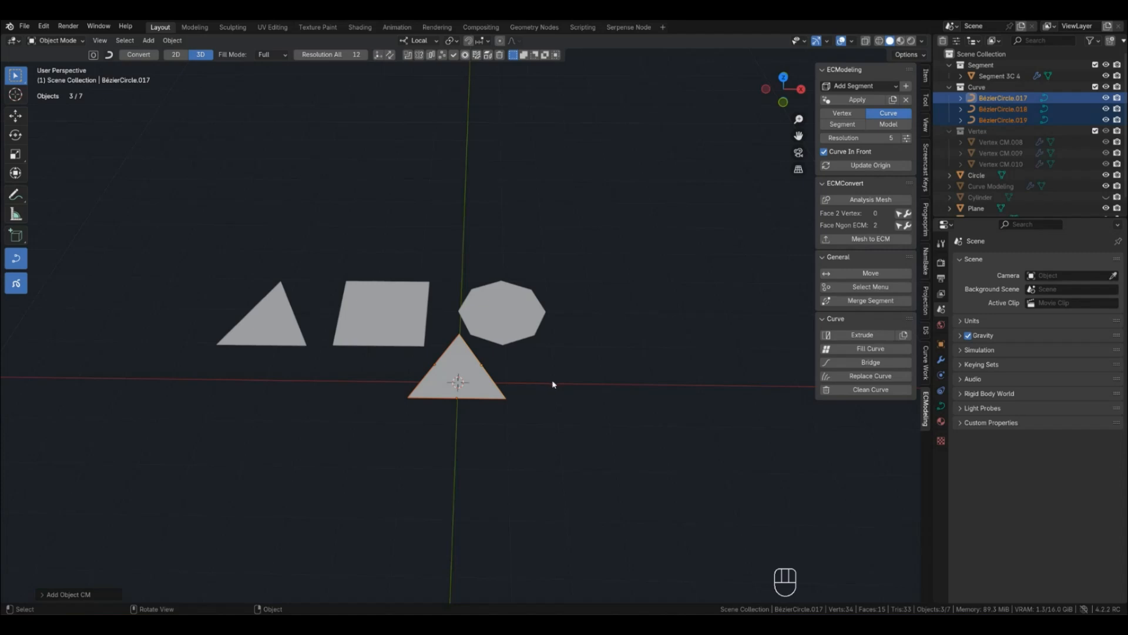
key(g)
key(g)
click(320, 423)
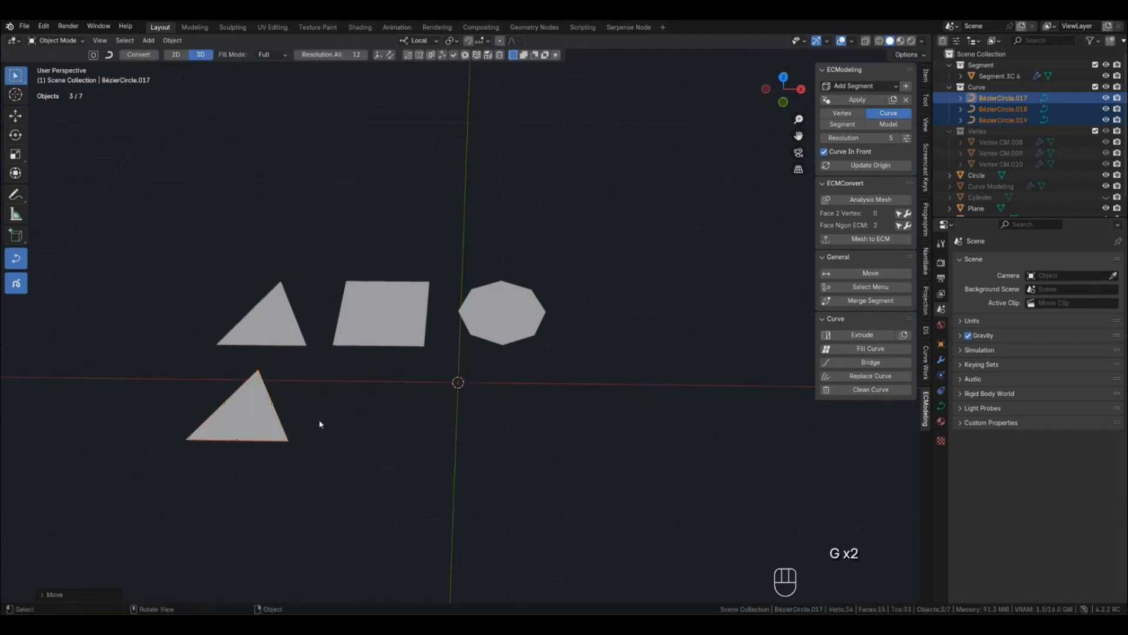
Turn on the wire display for the ECM triangle to show its inner subdivision
click(274, 408)
key(q)
key(q)
key(q)
click(229, 411)
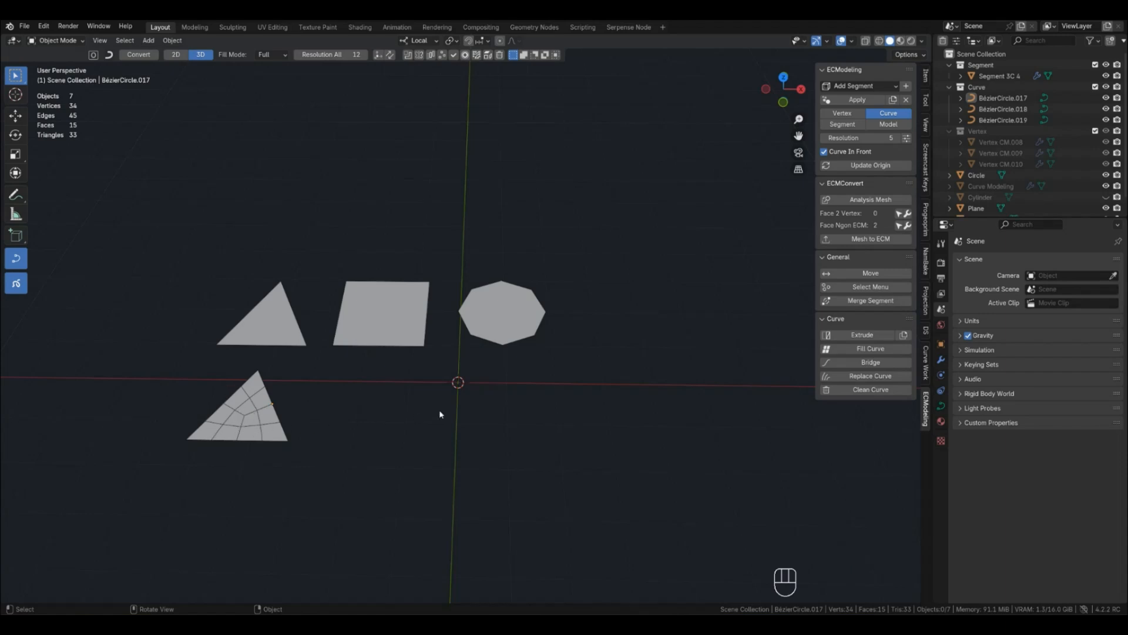
drag(174, 366, 282, 453)
click(363, 406)
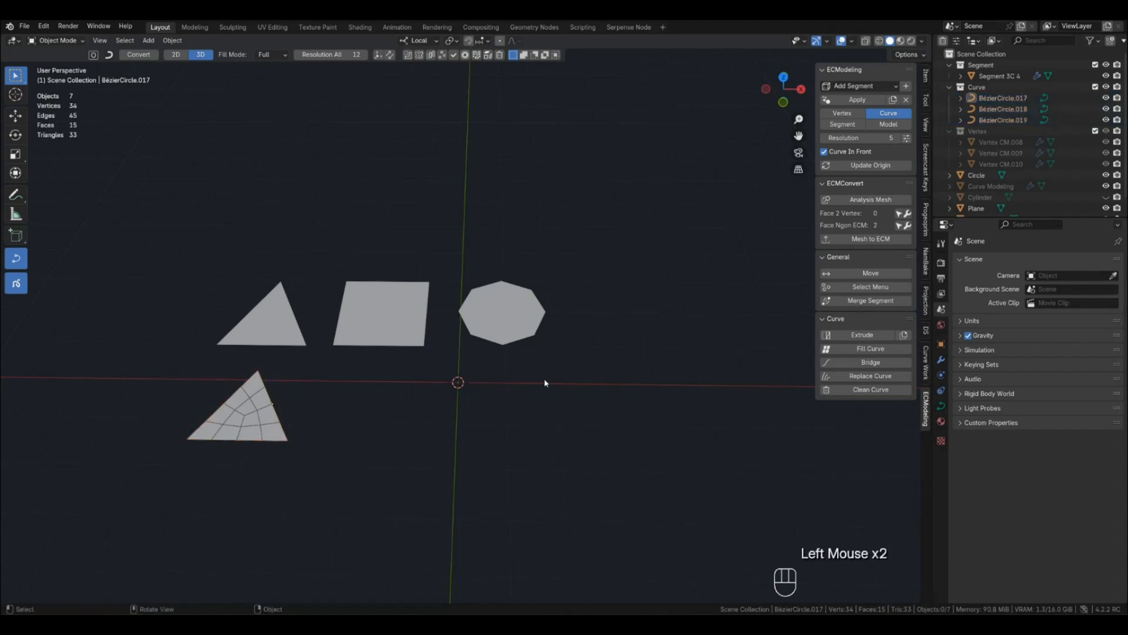
Add an ECM Plane segment and move it along X and Y to sit below the mesh plane
key(shift+alt+a)
mouse_move(539, 353)
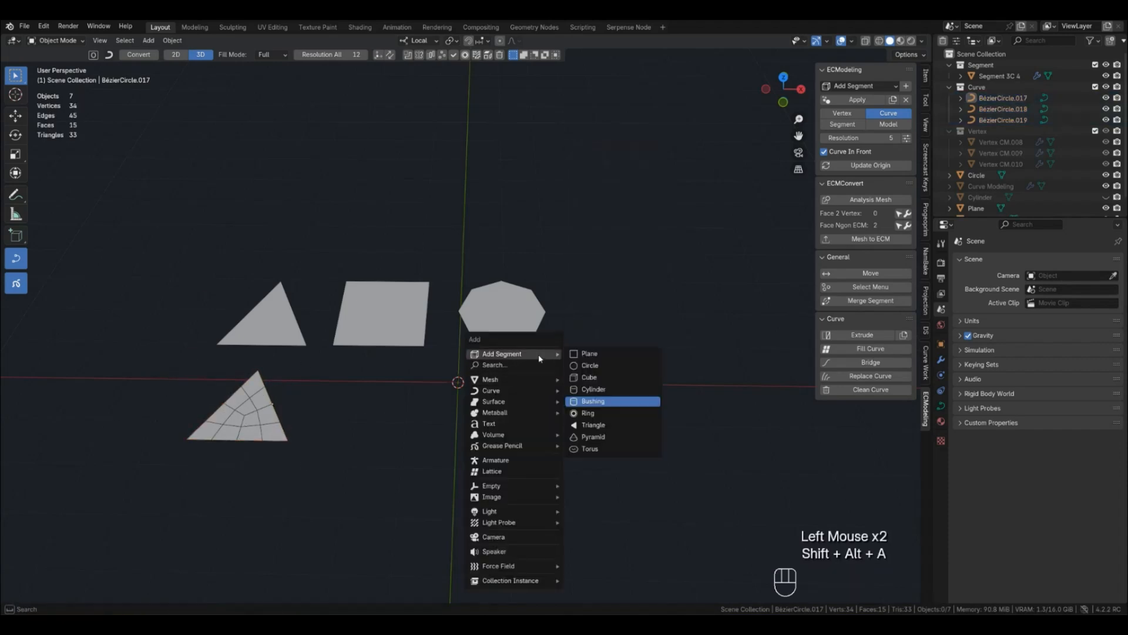
click(606, 356)
key(g)
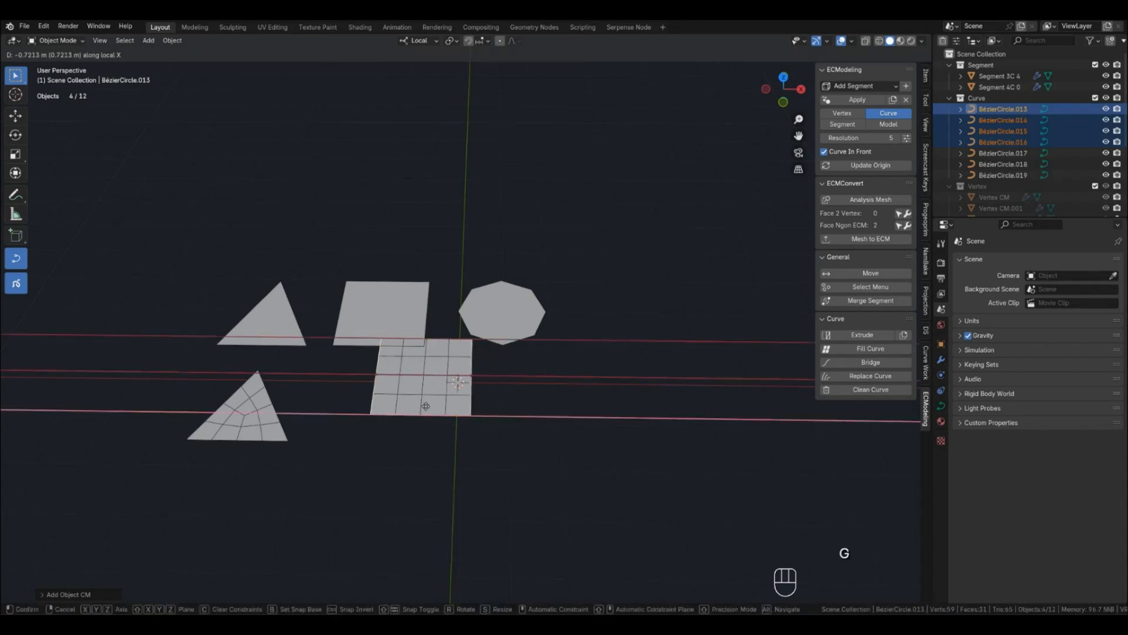
key(g)
key(y)
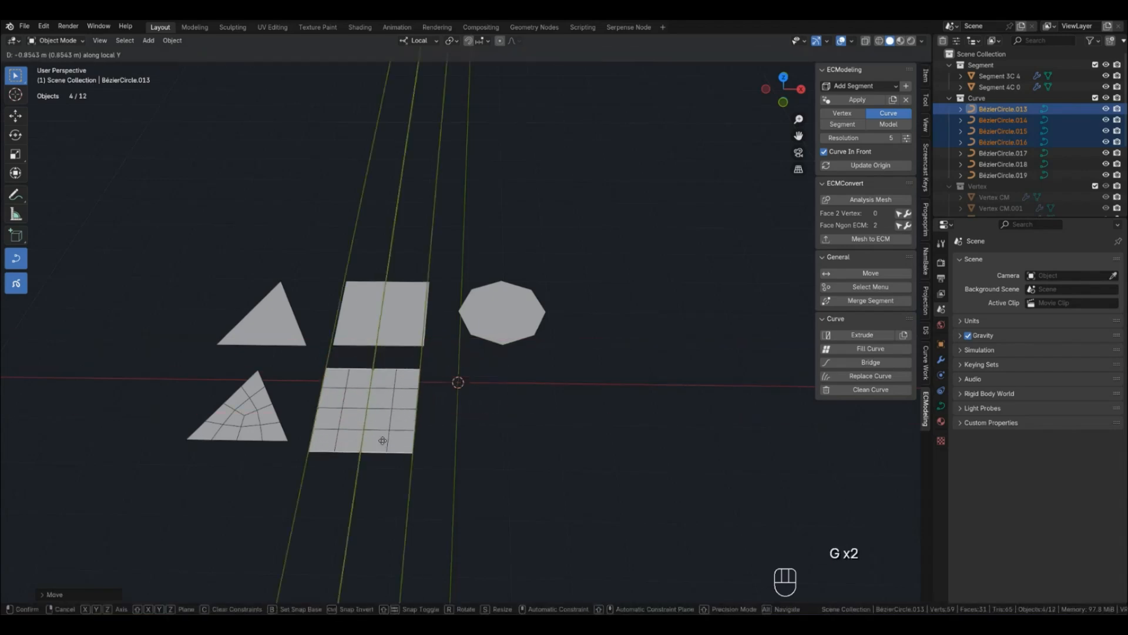
click(386, 435)
click(454, 412)
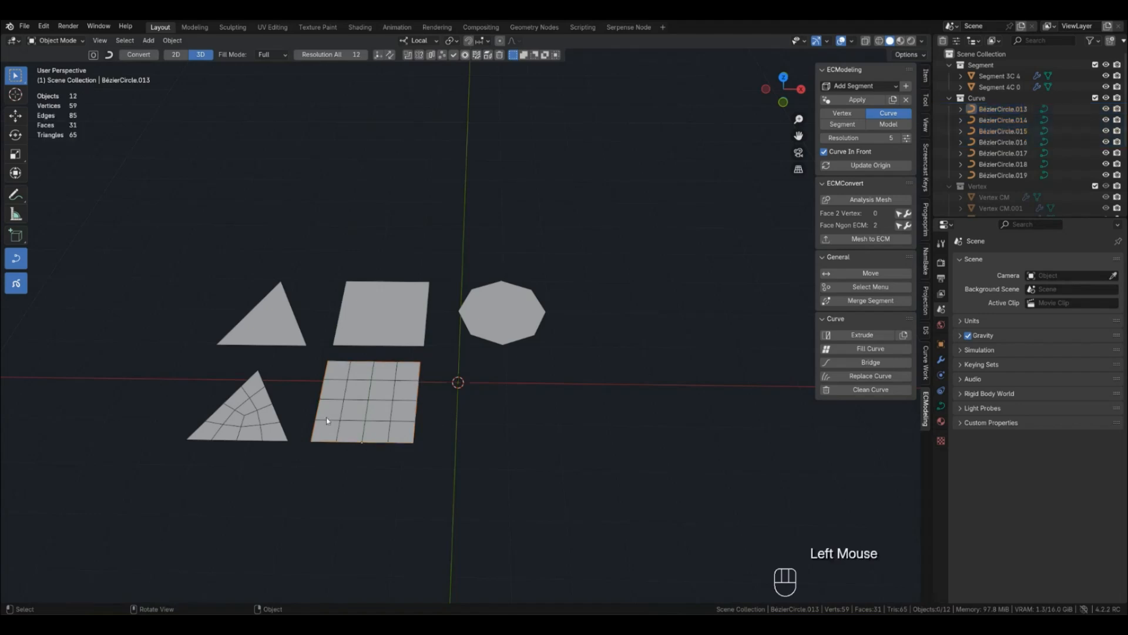
Compare the geometry of the mesh plane and octagon in Edit Mode with the curve edges of the ECM plane
click(402, 359)
scroll(411, 376, up, 1)
shift+middle_drag(452, 412, 484, 401)
scroll(484, 401, up, 1)
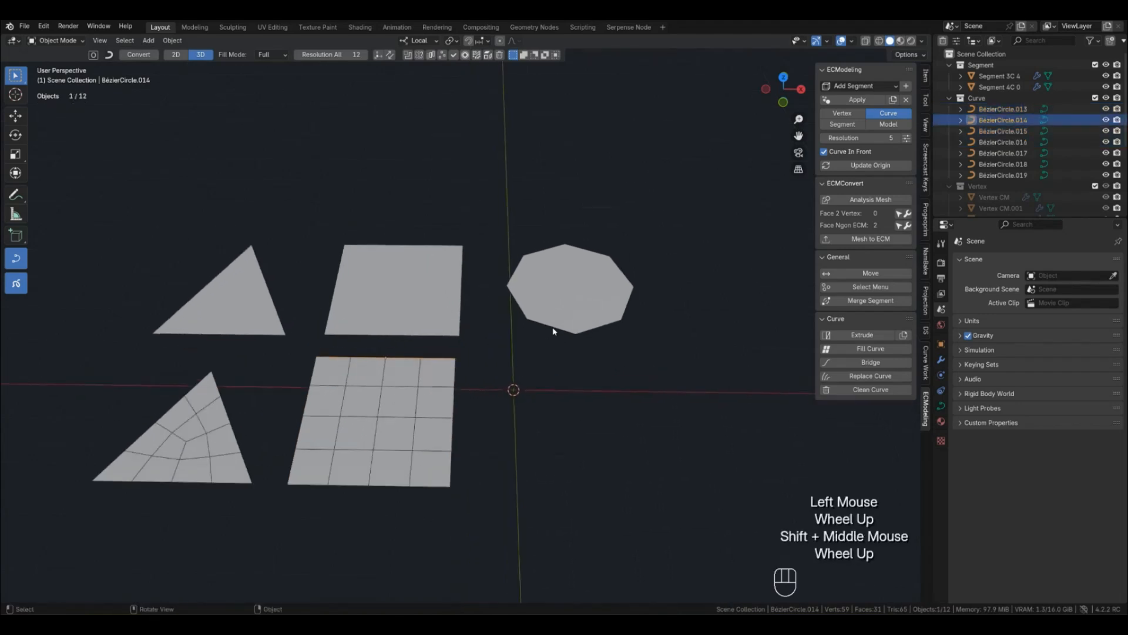
click(535, 285)
click(411, 285)
key(Tab)
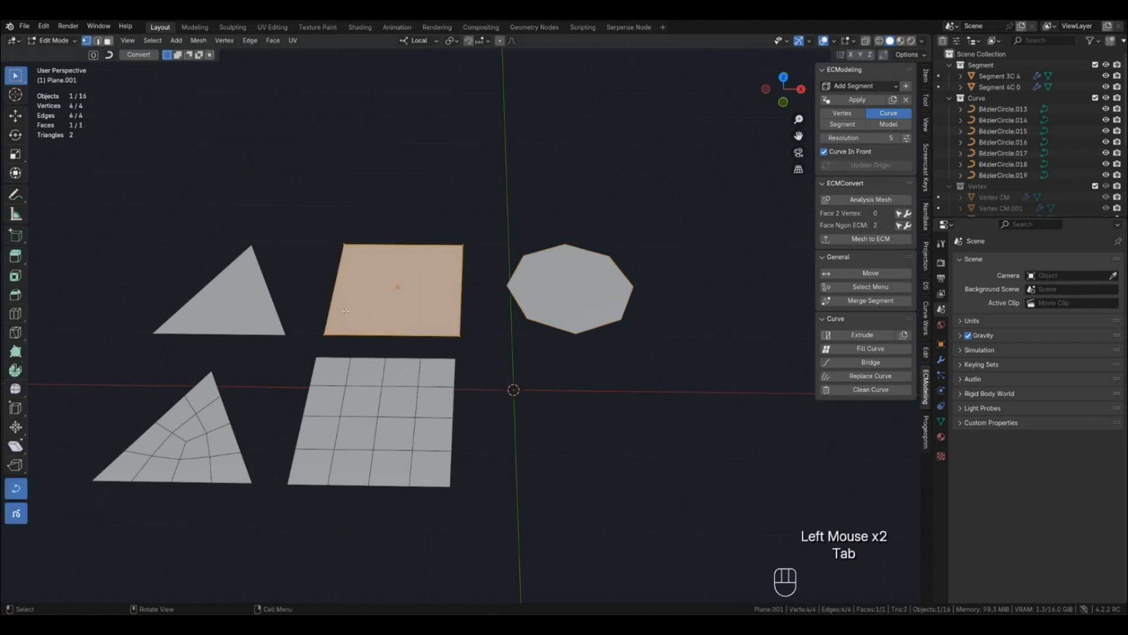
key(Tab)
click(597, 294)
key(Tab)
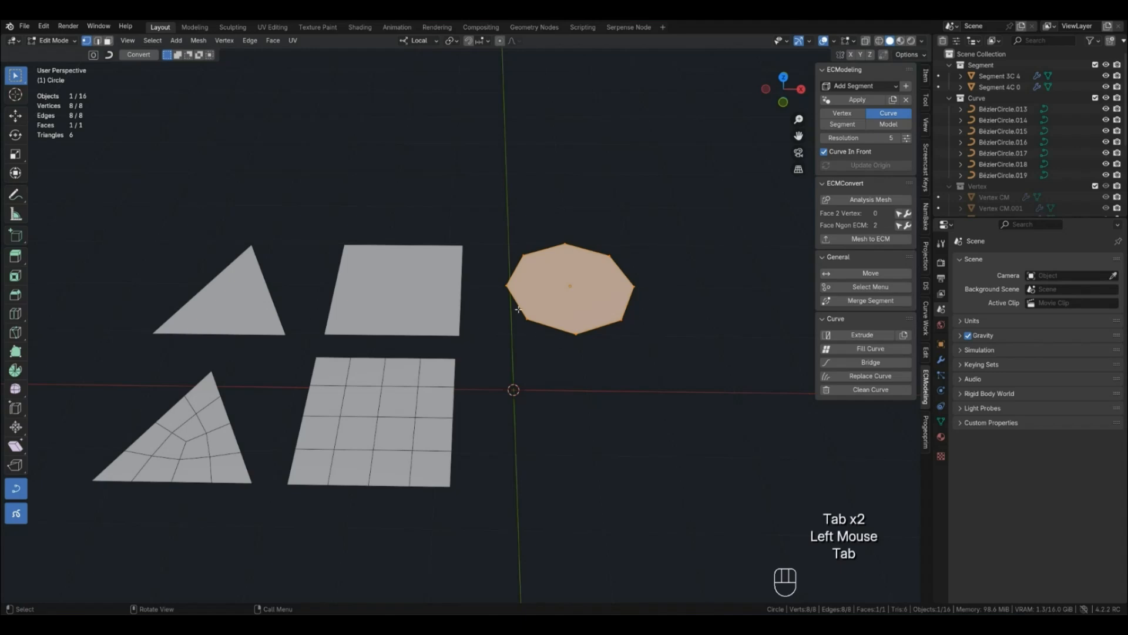
key(Tab)
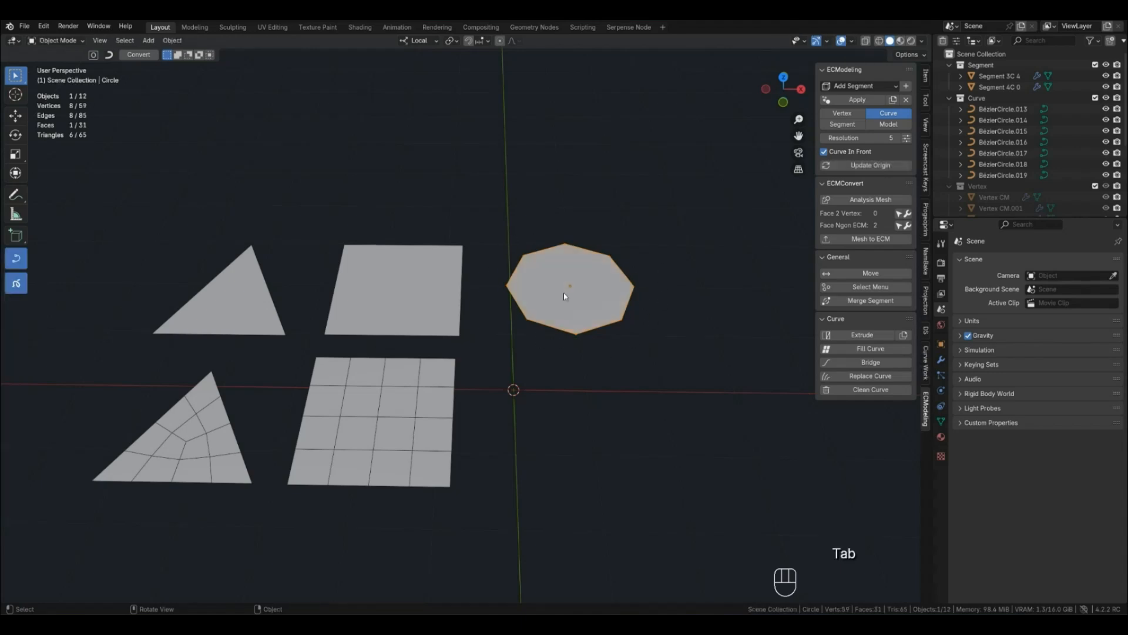
click(404, 397)
click(390, 360)
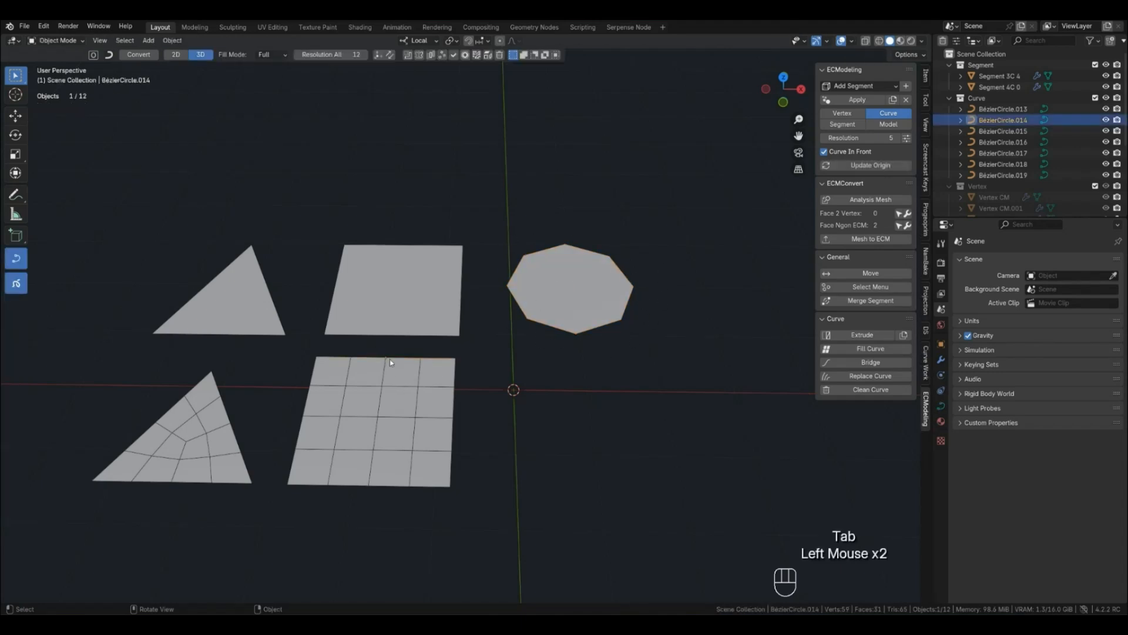
Show the ECM vertices and examine the ECM plane's corners by selecting them singly and all four together
click(493, 413)
key(1)
click(315, 357)
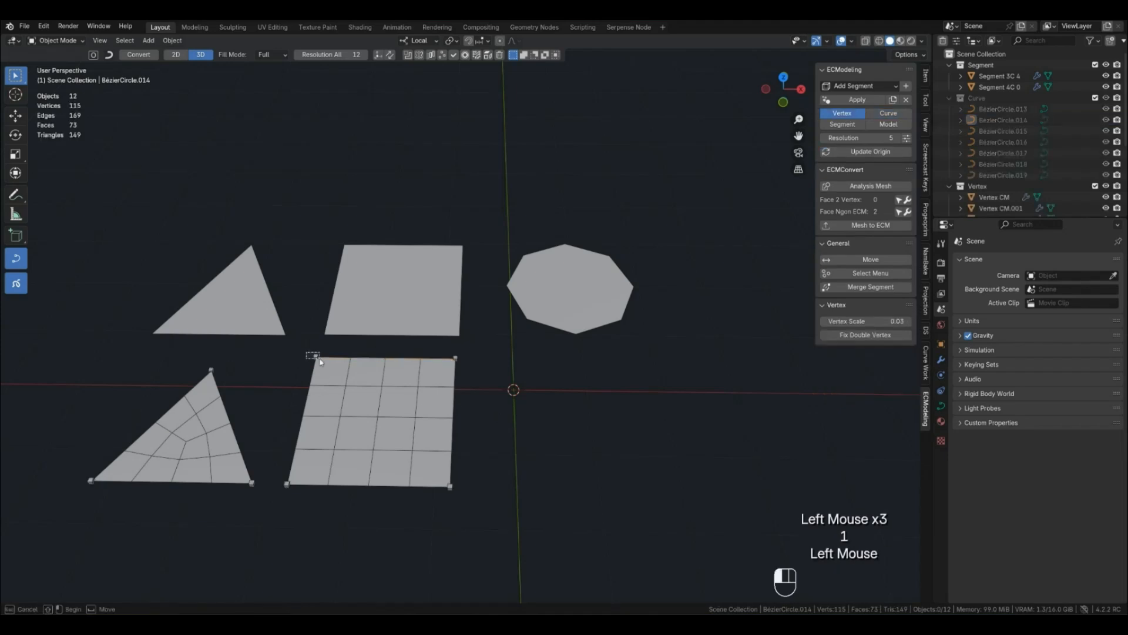
click(453, 357)
click(450, 486)
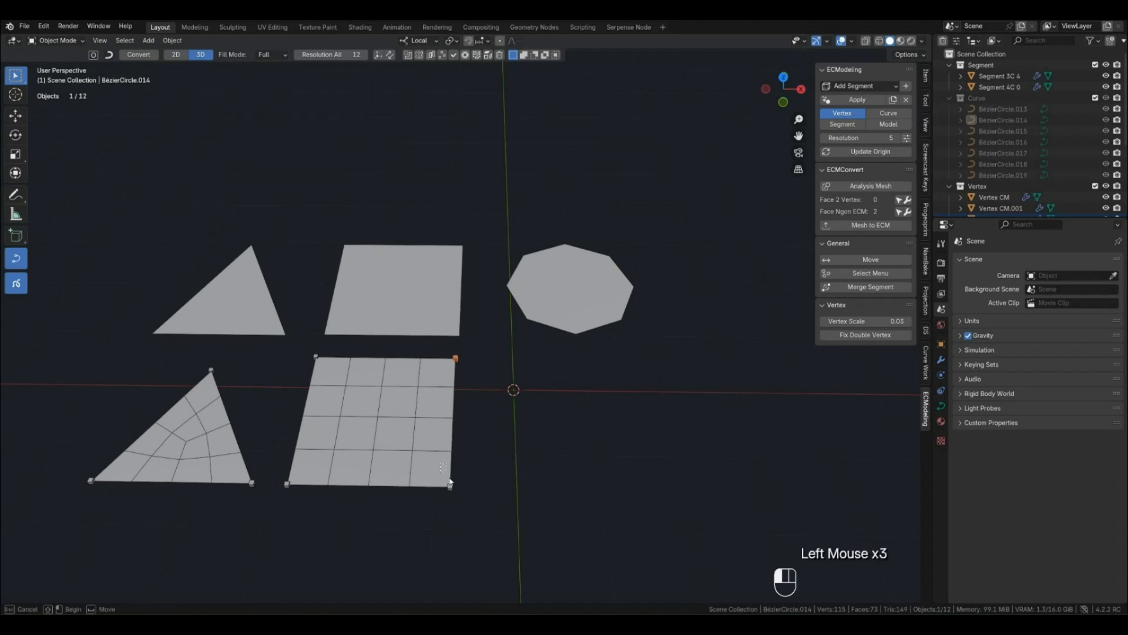
mouse_move(284, 474)
mouse_down()
mouse_move(300, 498)
mouse_move(287, 491)
mouse_up()
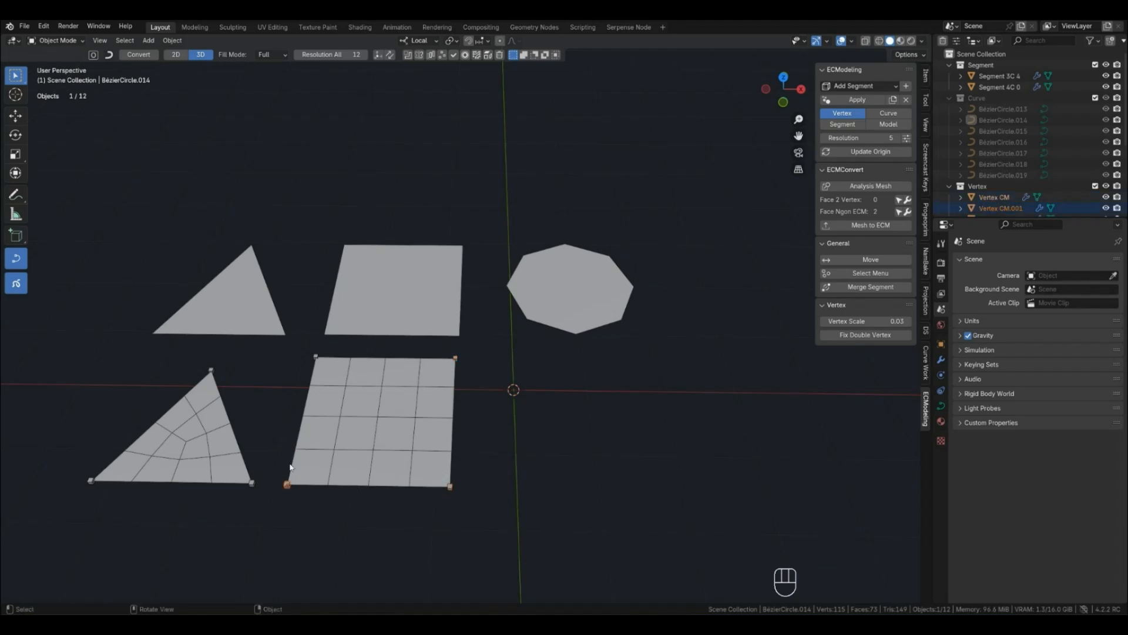
click(322, 510)
click(372, 492)
key(1)
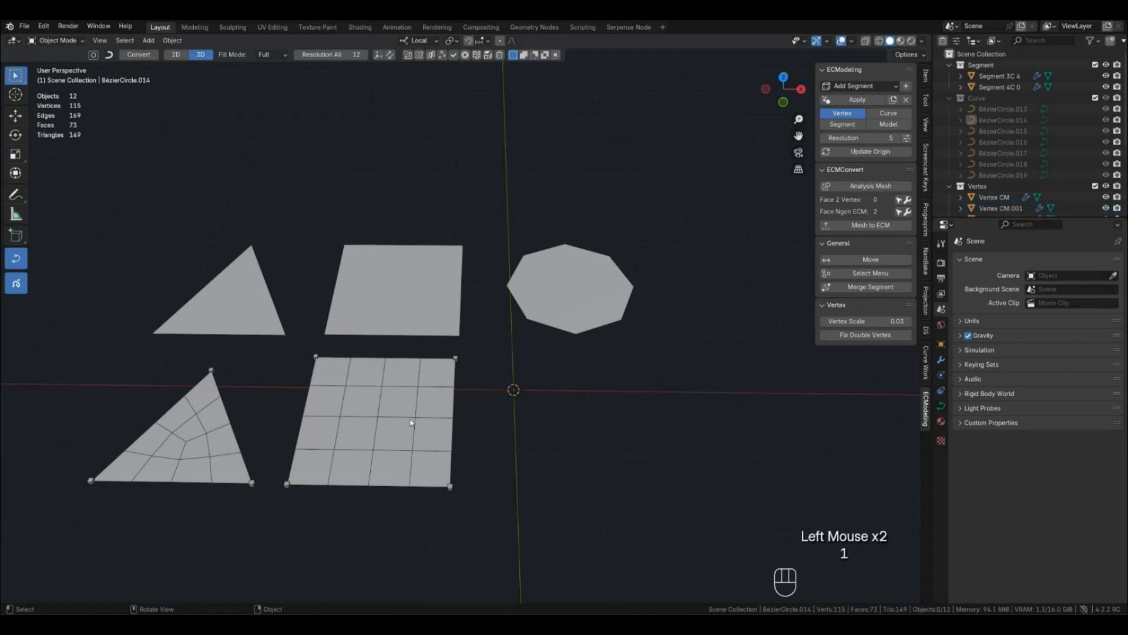
key(Tab)
drag(293, 349, 496, 504)
shift+drag(293, 475, 321, 506)
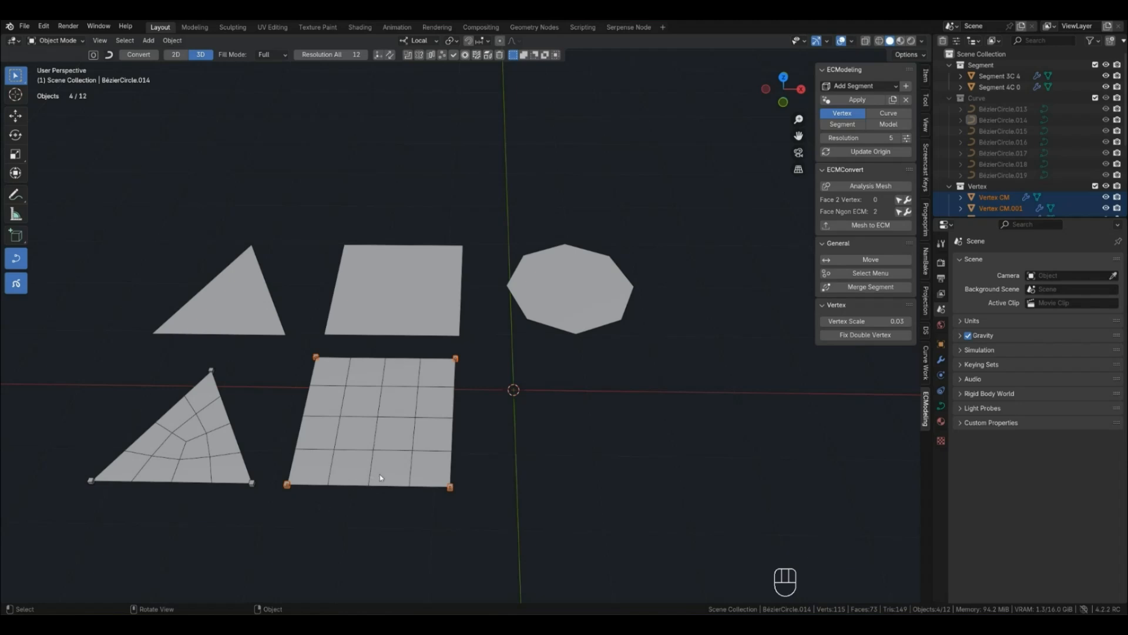
Switch to the curves and select all four boundary curves of the ECM plane
click(359, 486)
click(358, 487)
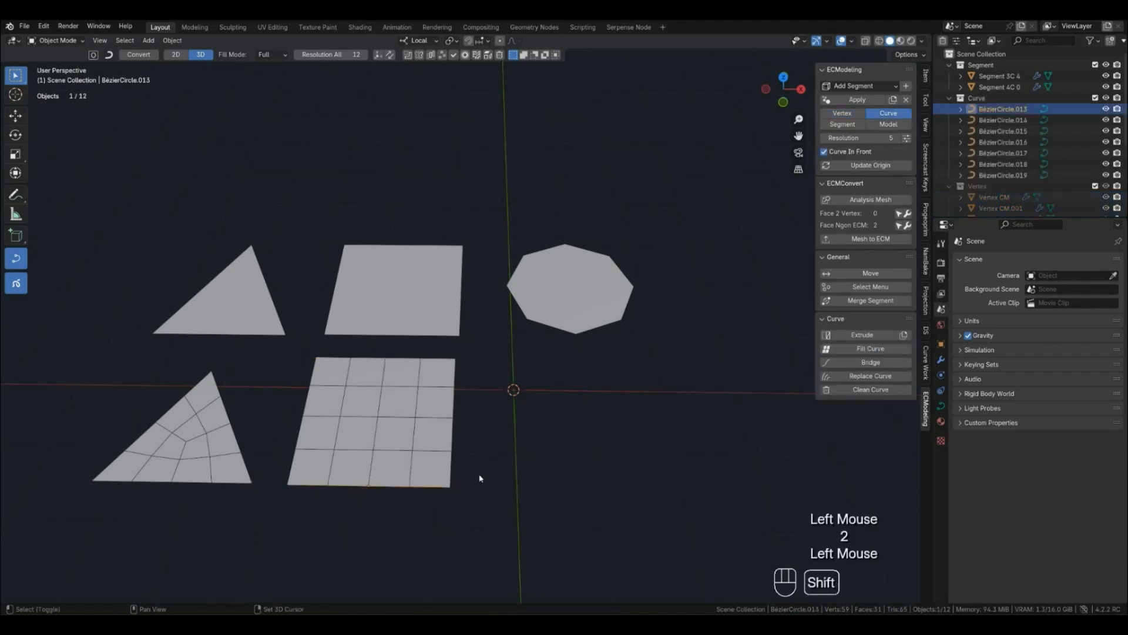
shift+click(453, 451)
shift+click(408, 359)
shift+click(306, 401)
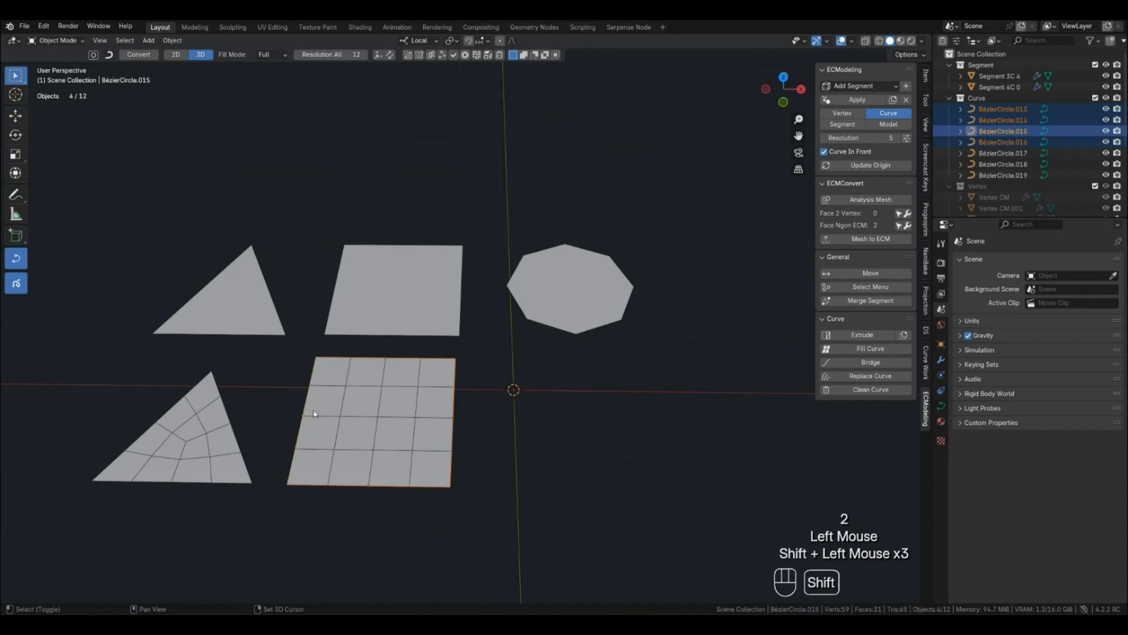
Try scaling the control points of all four boundary curves of the ECM plane together
key(alt+c)
key(s)
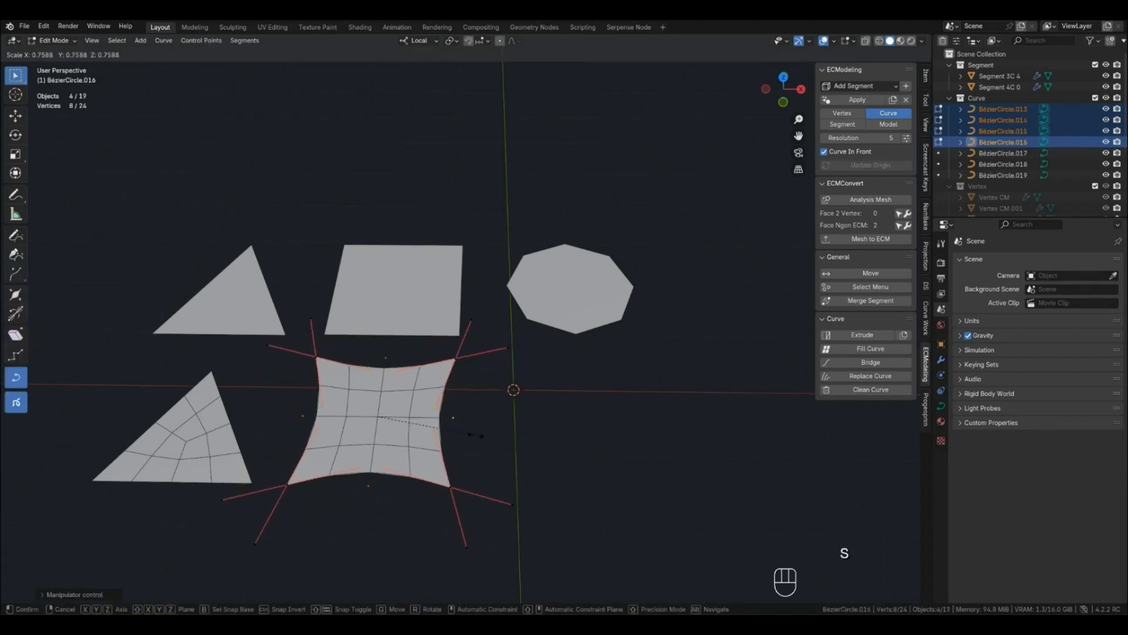
right_click(555, 437)
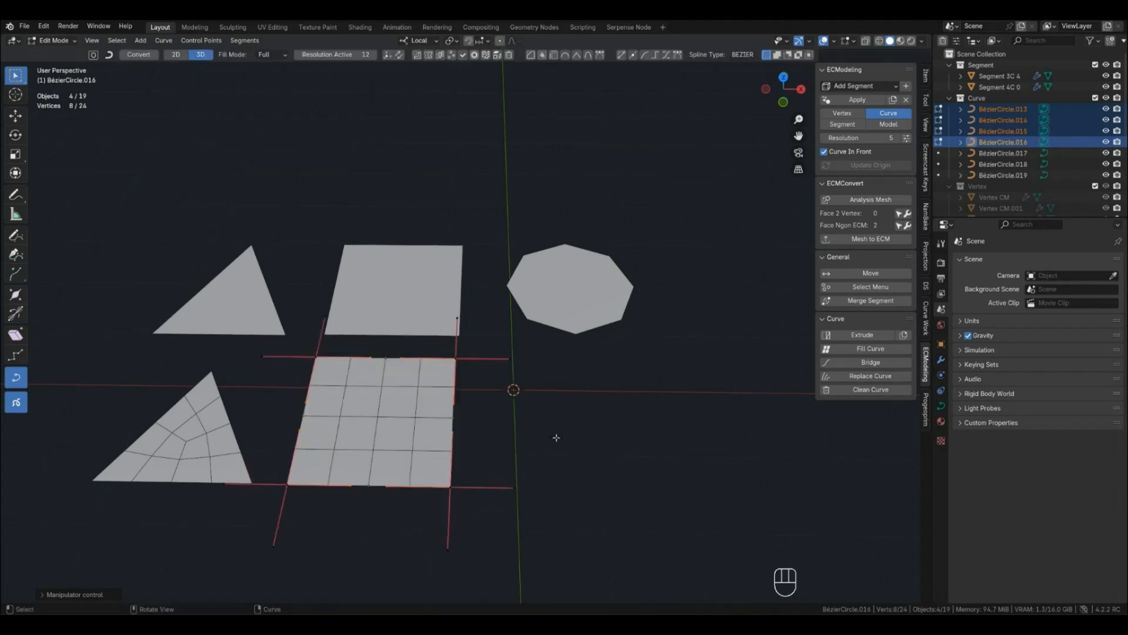
Try bending the ECM plane's side edge near the origin by moving its curve's control points along local X, then undo the move
click(479, 438)
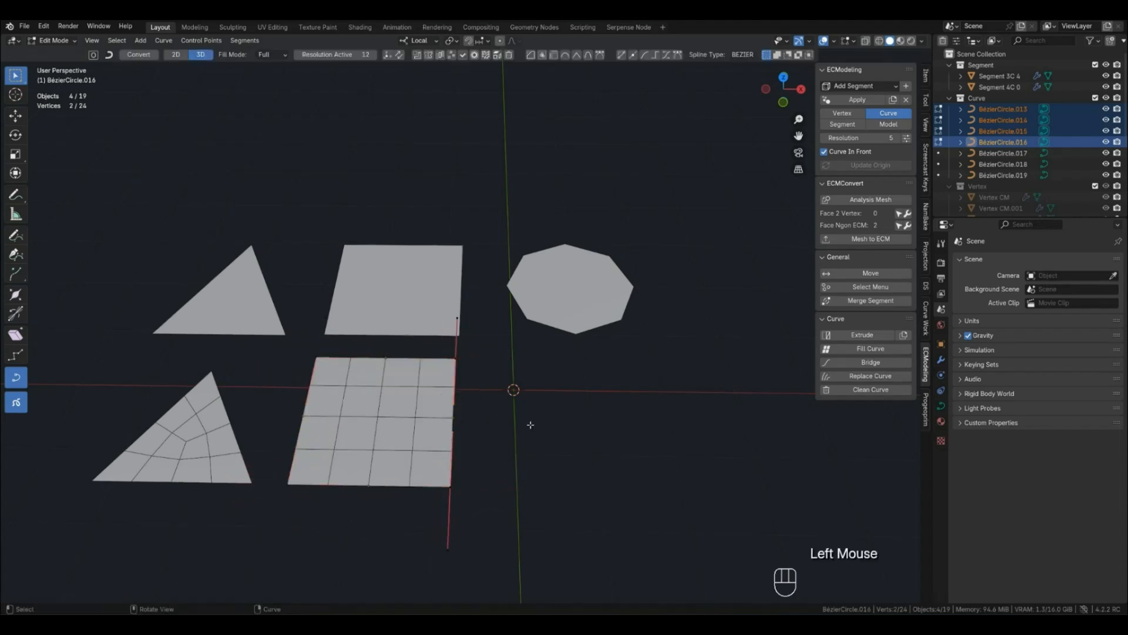
key(g)
key(x)
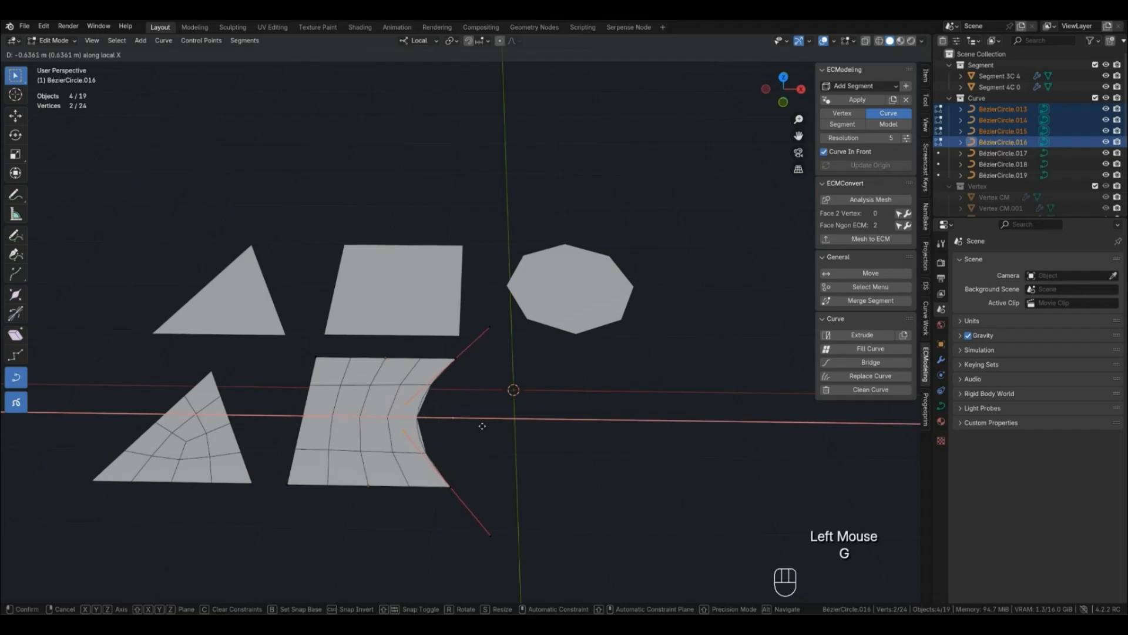
click(541, 435)
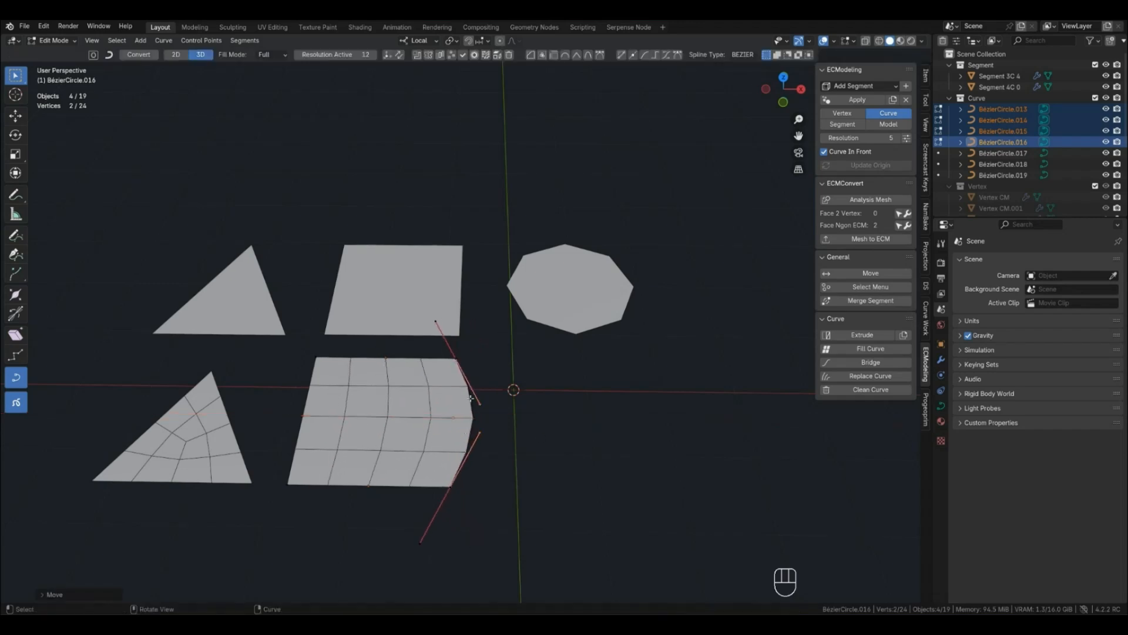
key(ctrl+z)
Return to Object Mode, show the ECM vertices and select the upper-left corner vertex of the ECM plane
click(472, 424)
key(Tab)
key(1)
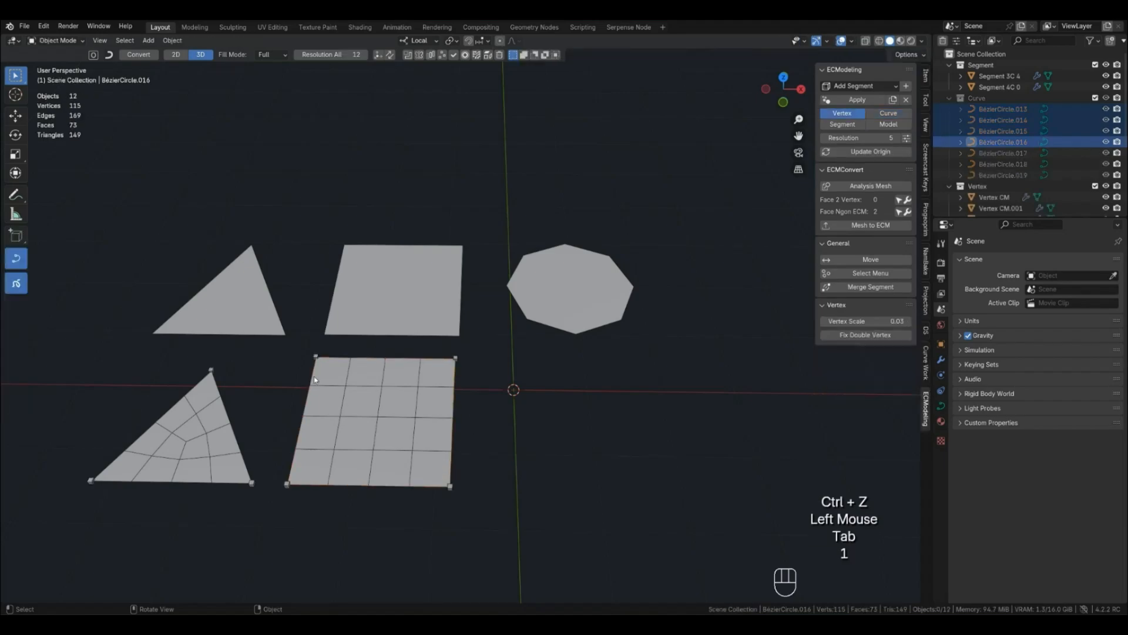
click(312, 352)
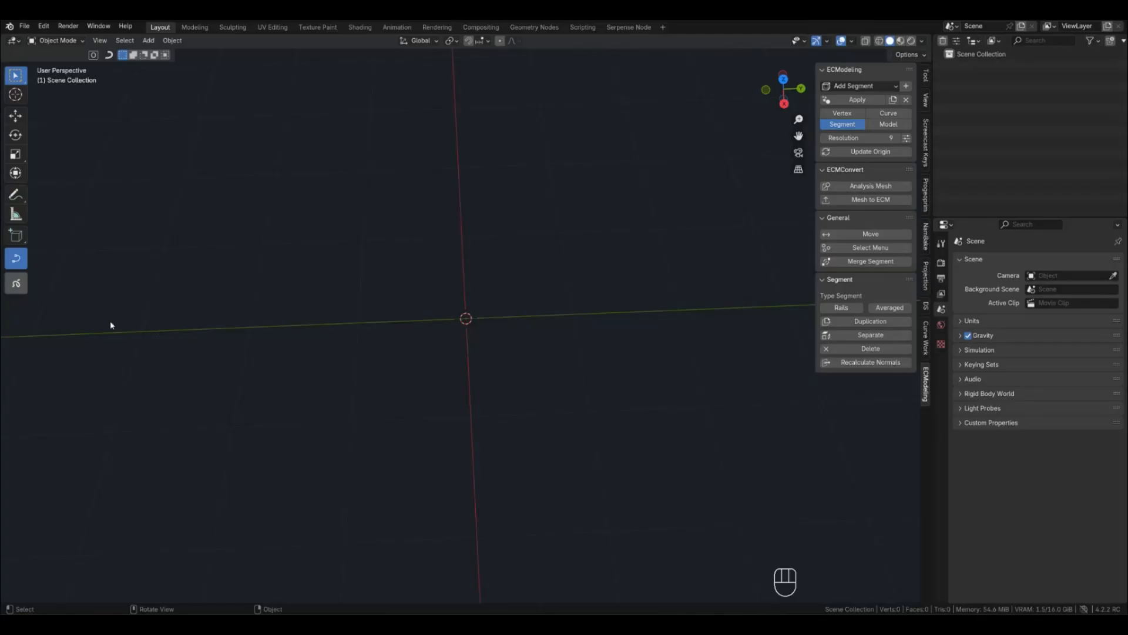
Activate ECM mode to set up the Segment, Curve and Vertex collections and add a 2 m mesh cube
click(16, 283)
click(484, 312)
key(shift+alt+a)
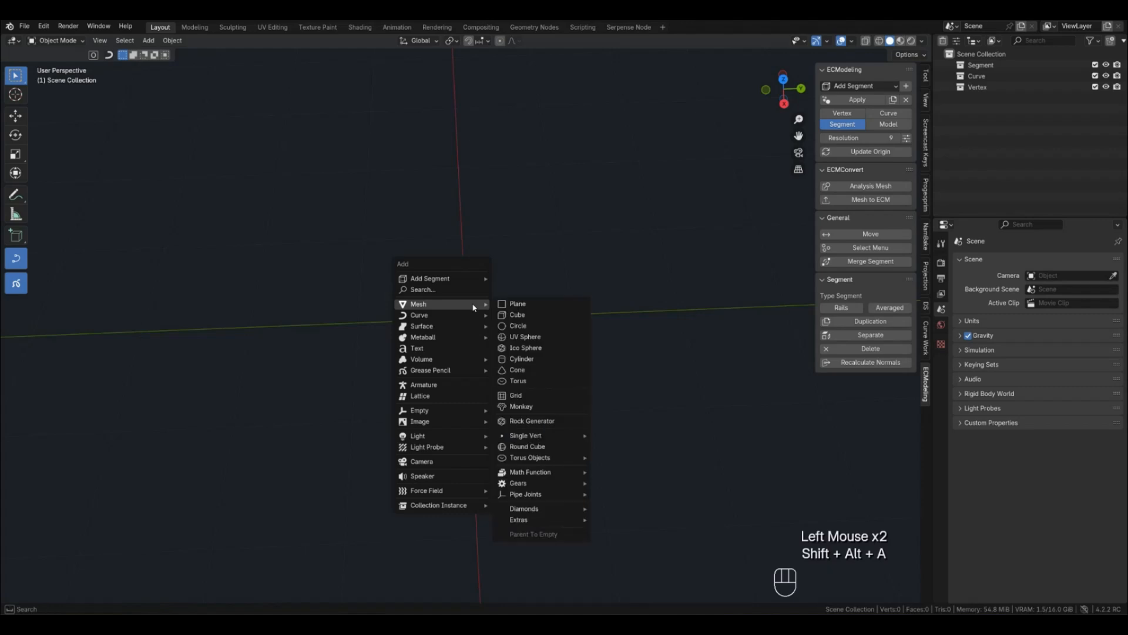
click(504, 314)
middle_drag(503, 326, 500, 328)
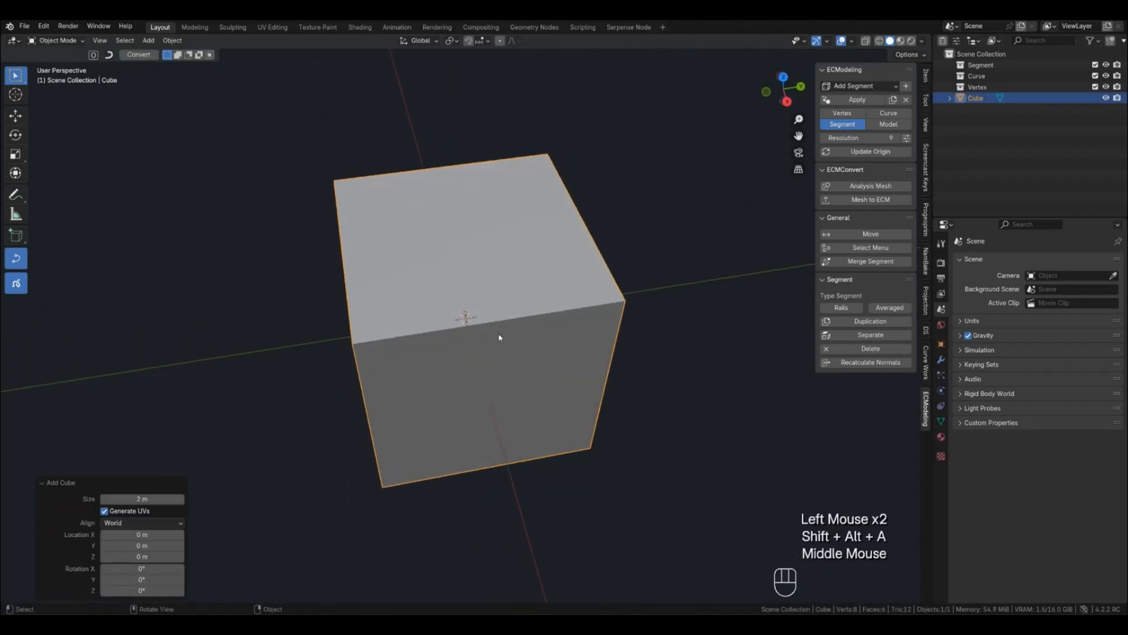
Inset the cube's top face in Edit Mode and return to Object Mode
click(499, 341)
key(Tab)
click(501, 290)
key(i)
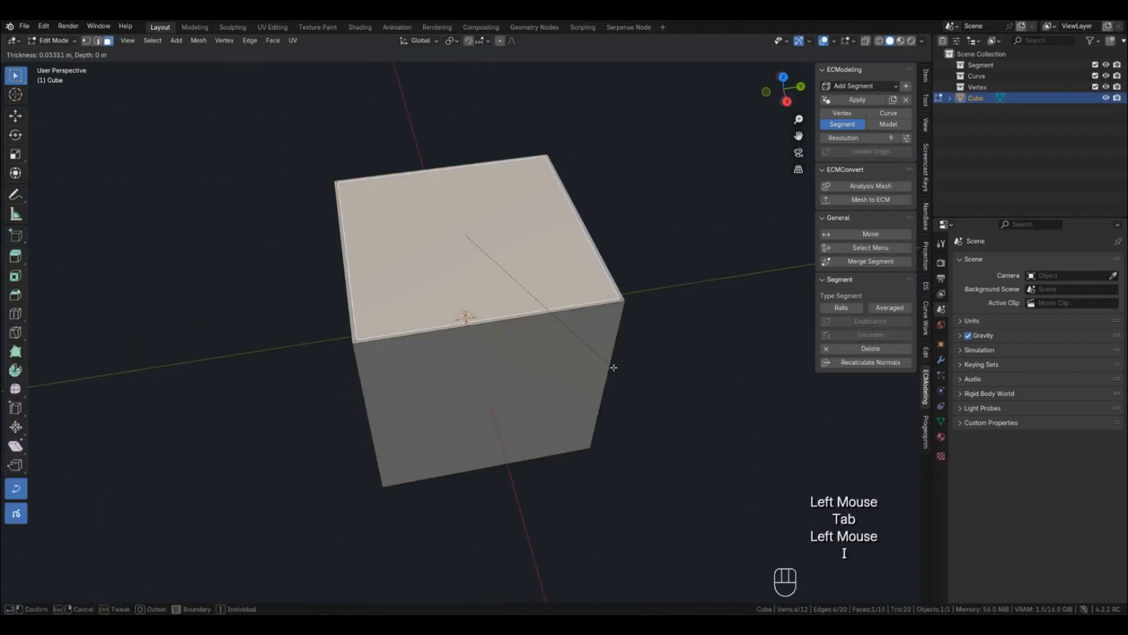
click(575, 332)
key(Tab)
middle_drag(554, 286, 544, 285)
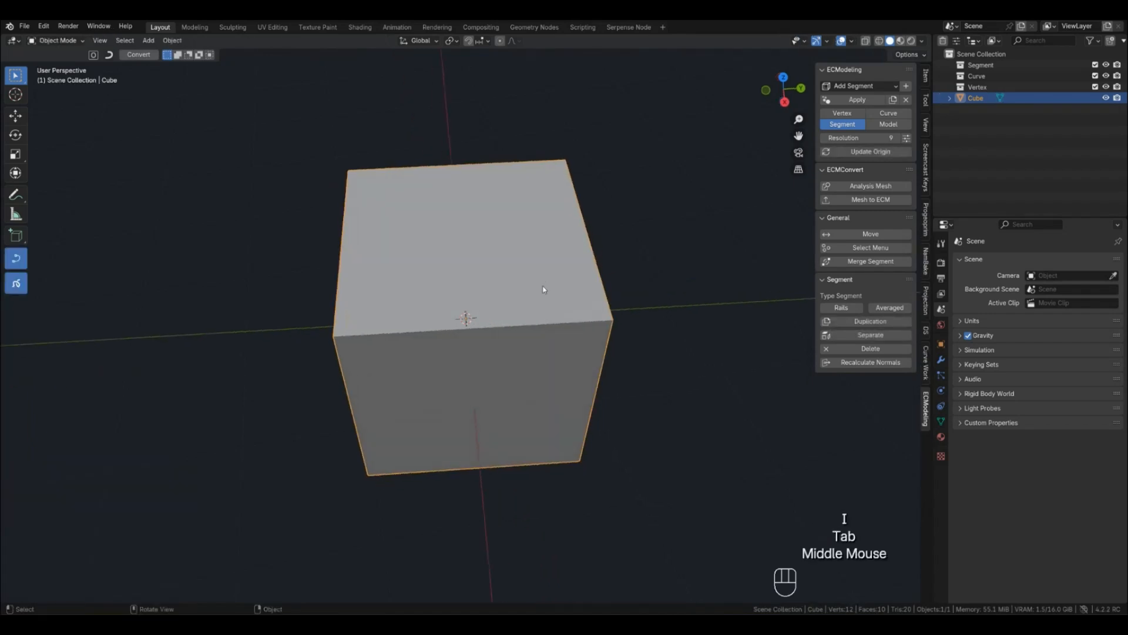
Mark the four corners of the inset square on the cube's top with small freehand annotation circles
click(543, 285)
key(Tab)
click(282, 264)
click(15, 194)
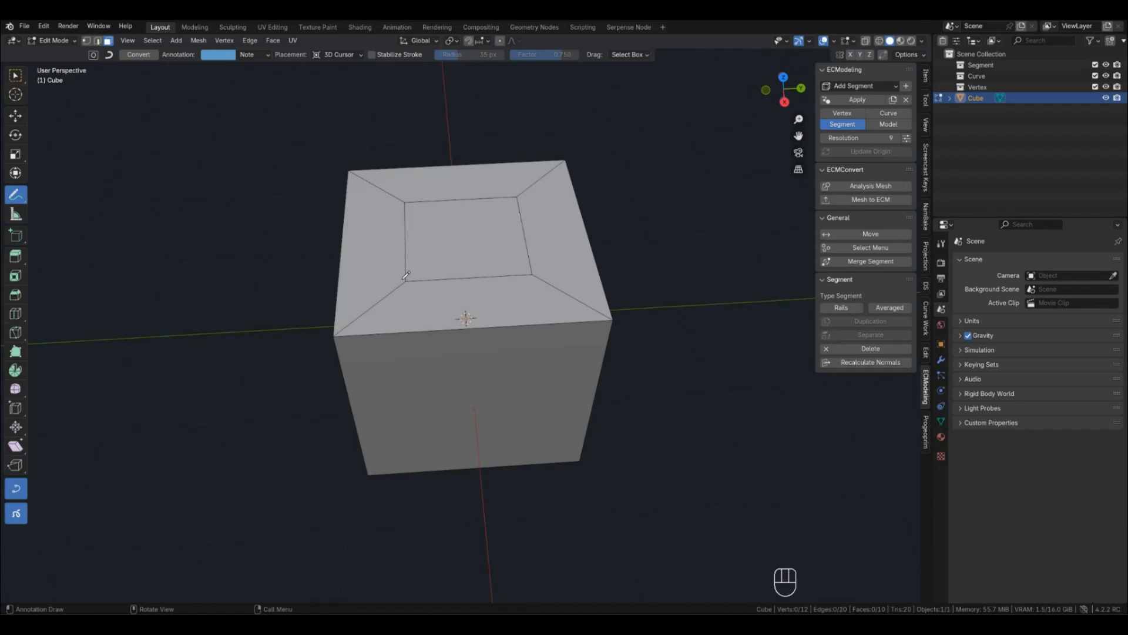
scroll(414, 282, up, 2)
shift+middle_drag(418, 292, 455, 338)
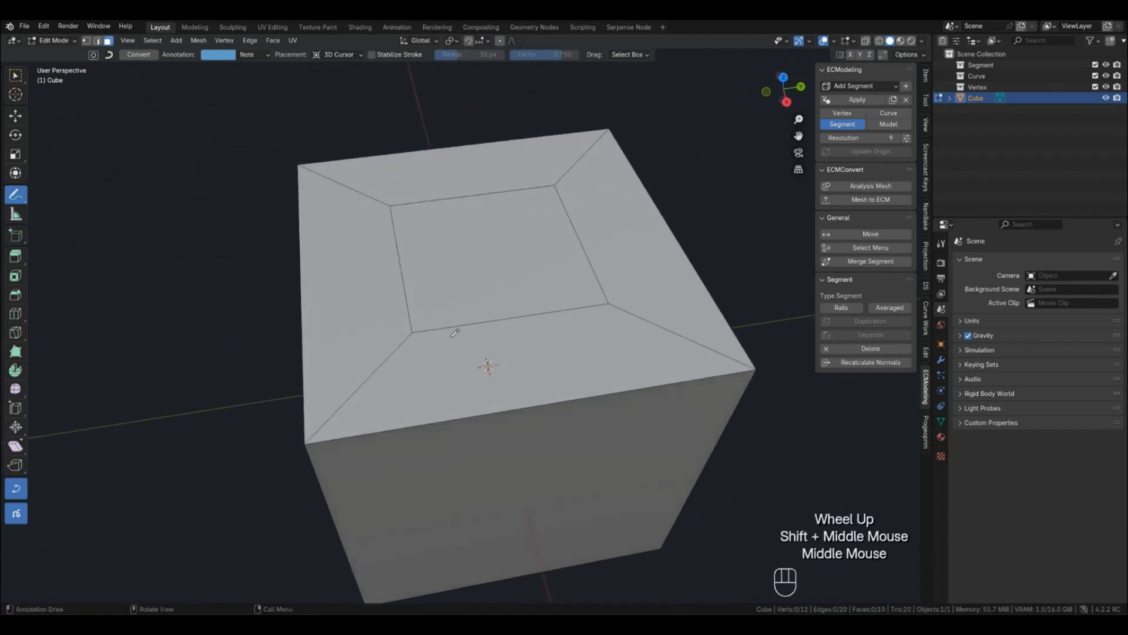
scroll(454, 338, up, 1)
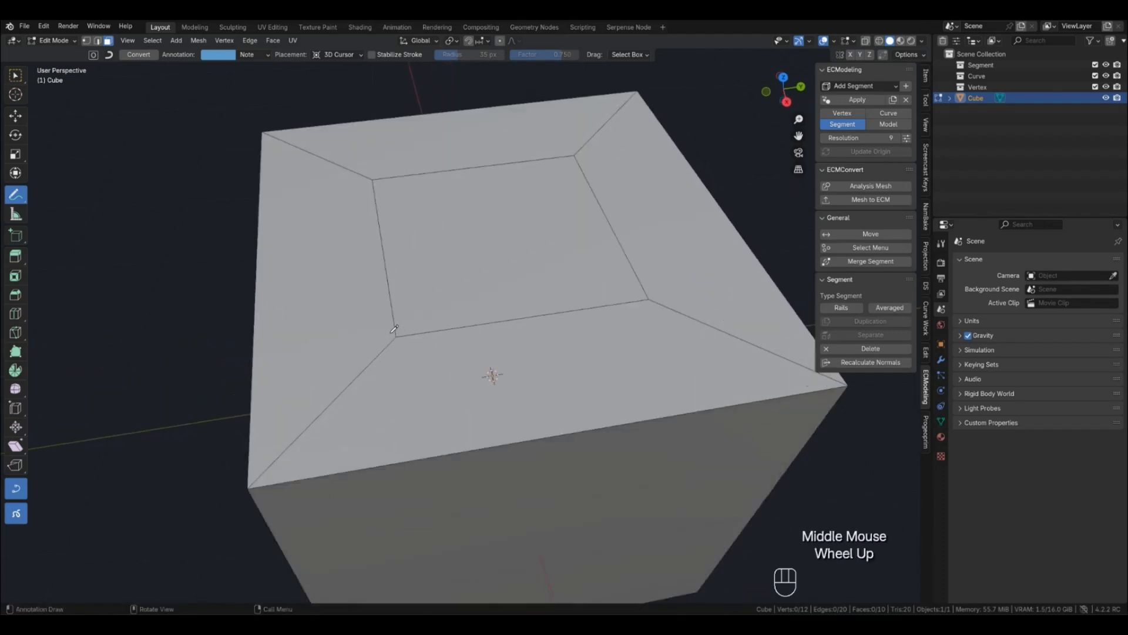
click(395, 345)
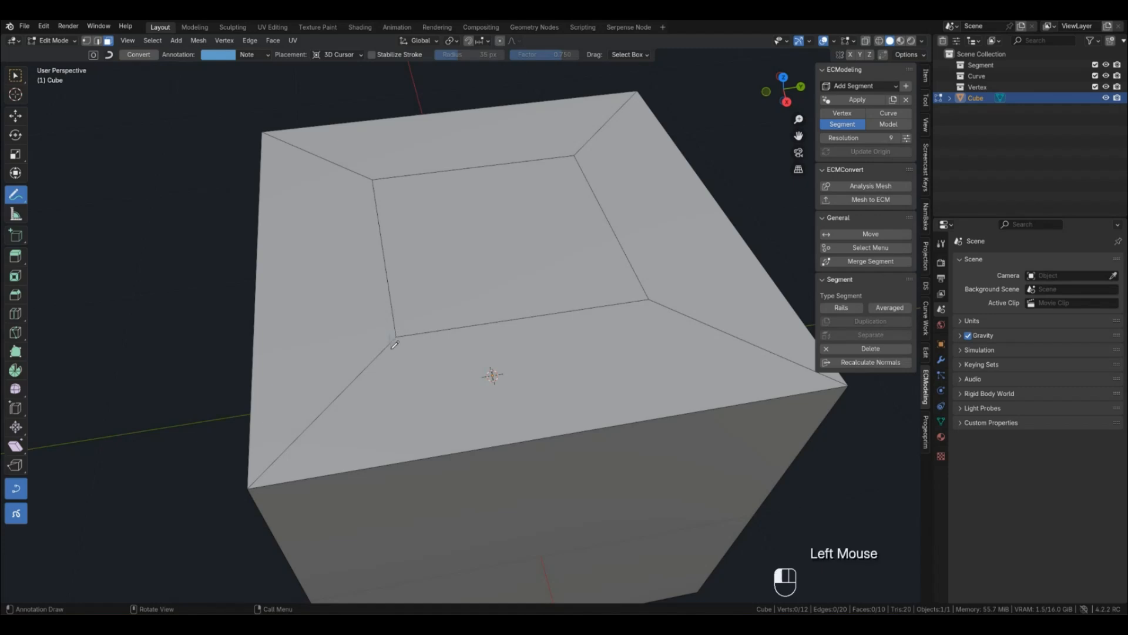
click(371, 173)
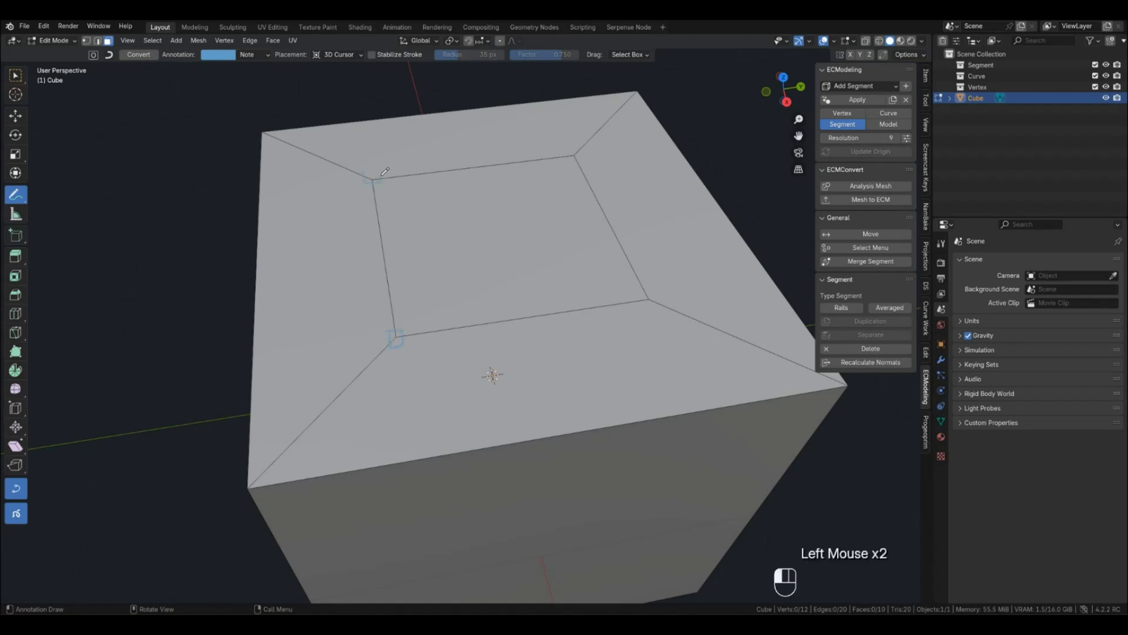
click(573, 155)
click(645, 299)
Erase the annotation circles from the corners of the inset square
scroll(298, 272, down, 2)
mouse_move(19, 205)
mouse_down()
mouse_move(68, 276)
mouse_move(74, 265)
mouse_up()
mouse_move(376, 326)
mouse_down()
mouse_move(609, 298)
mouse_move(567, 259)
mouse_move(281, 134)
mouse_up()
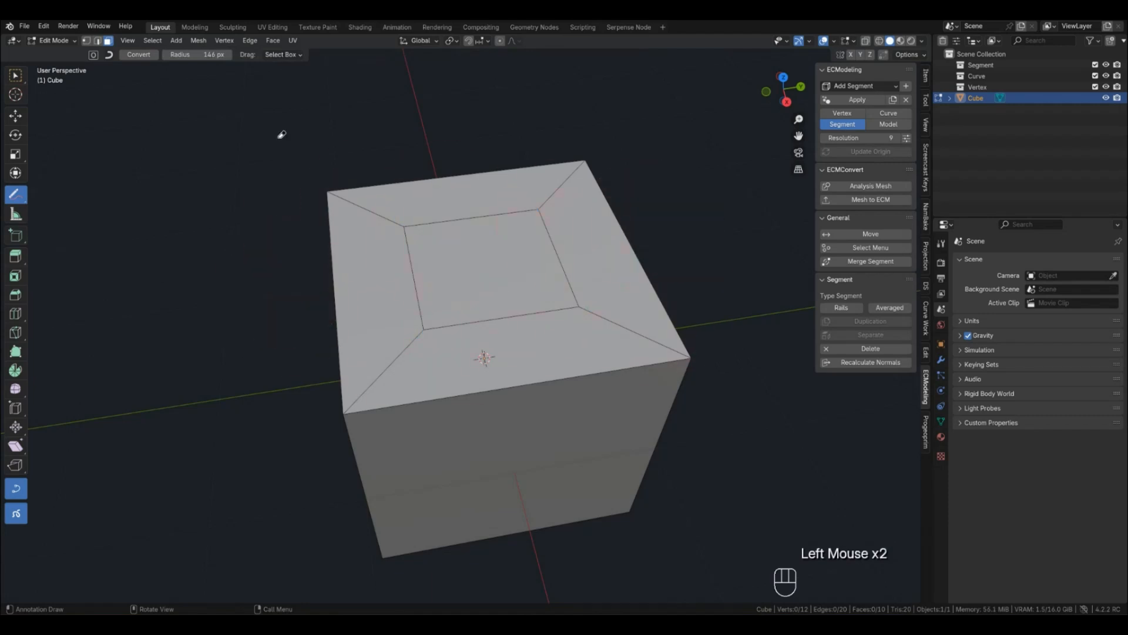
Set the annotation placement to Surface
drag(16, 194, 44, 200)
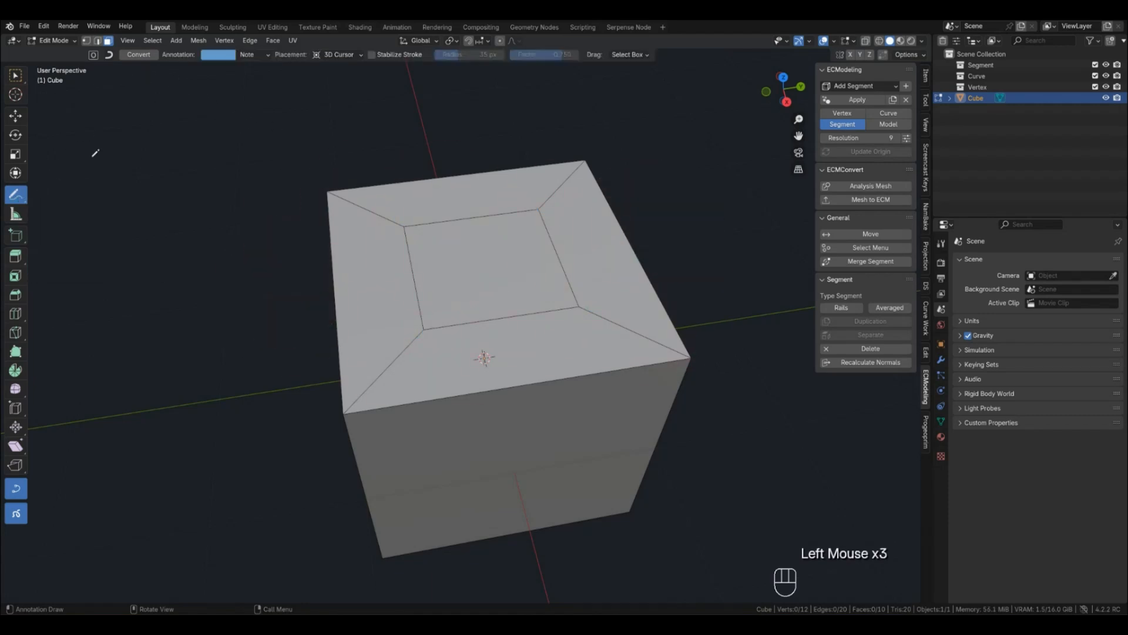
click(343, 55)
click(333, 88)
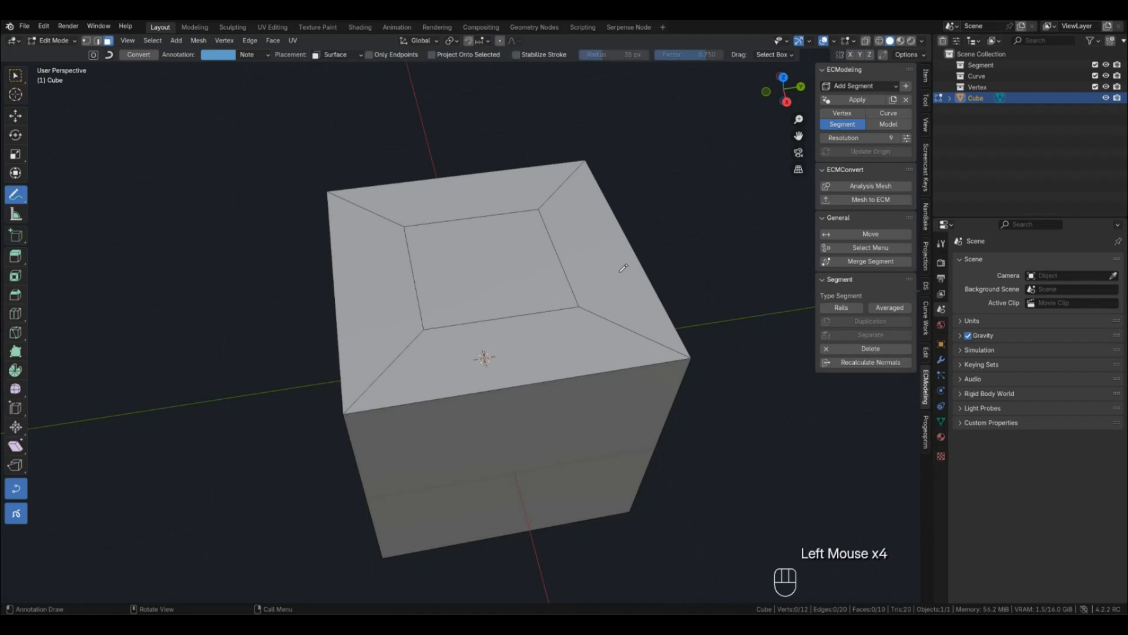
Select the front trapezoid face beside the inset square, return to Object Mode and run Analysis Mesh on the cube
click(15, 75)
click(553, 347)
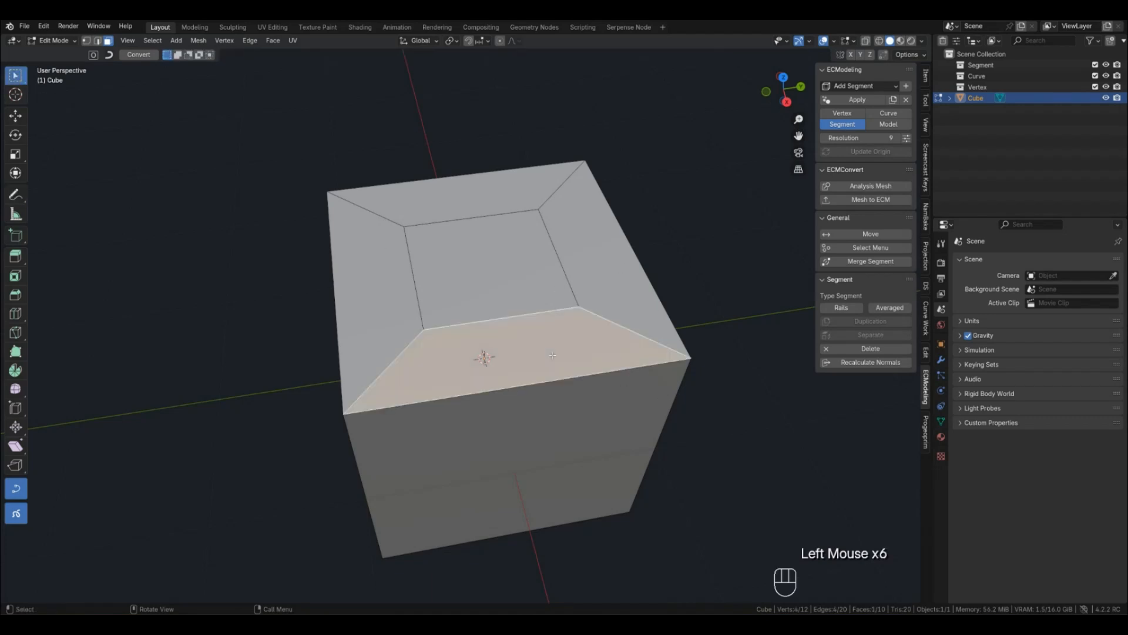
key(Tab)
click(553, 343)
click(845, 188)
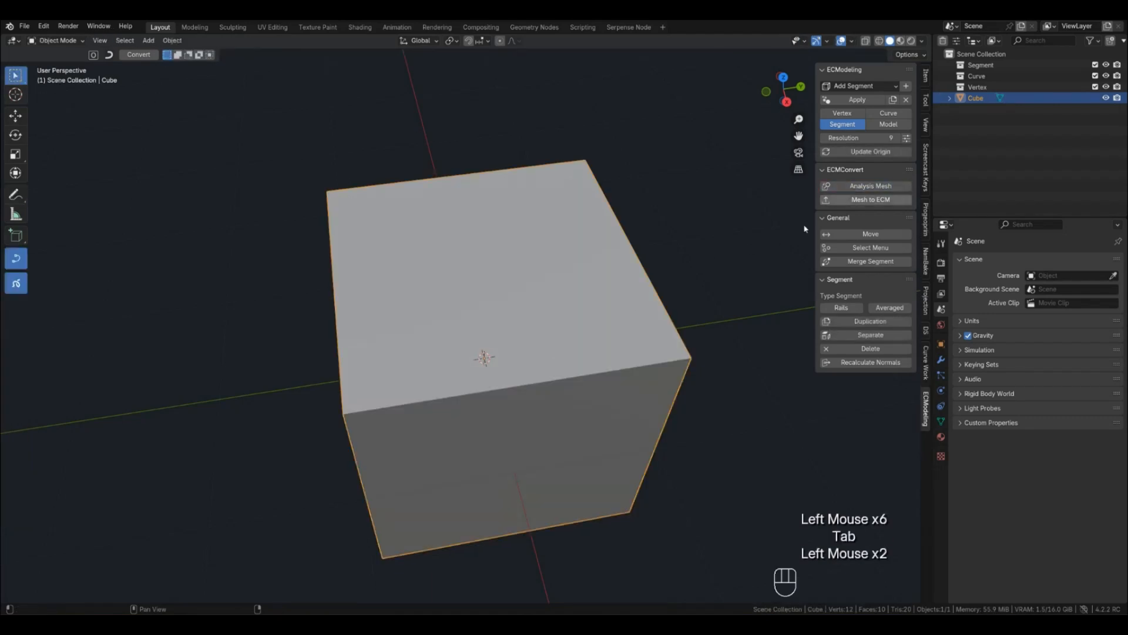
Subdivide the front edge of the inset square on the cube's top in Edit Mode
click(504, 326)
key(Tab)
click(512, 309)
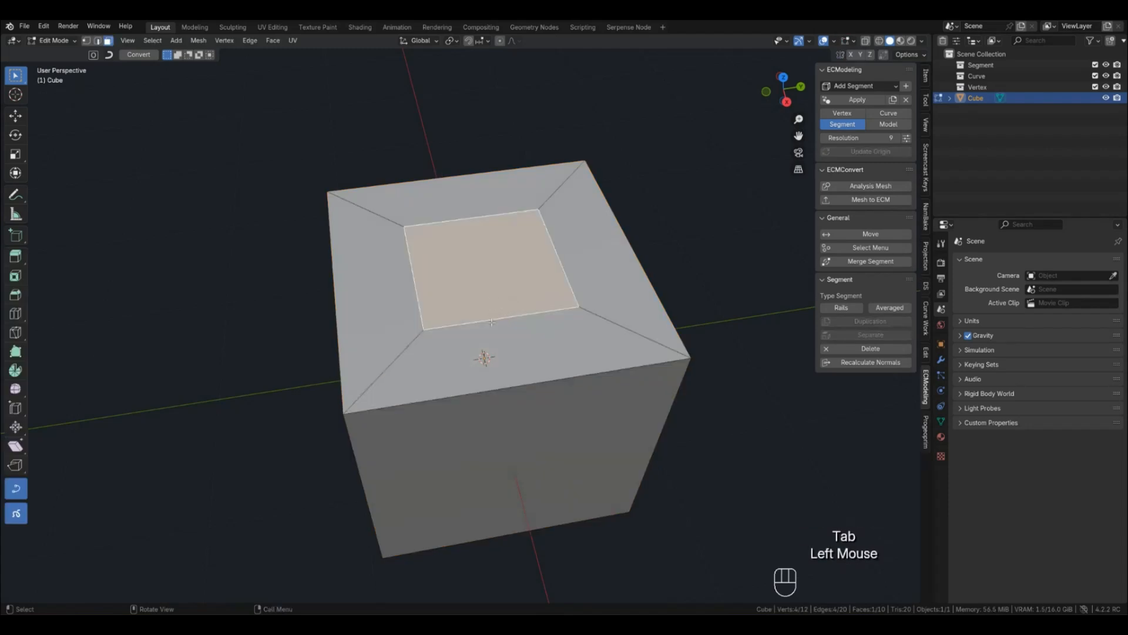
key(2)
click(520, 307)
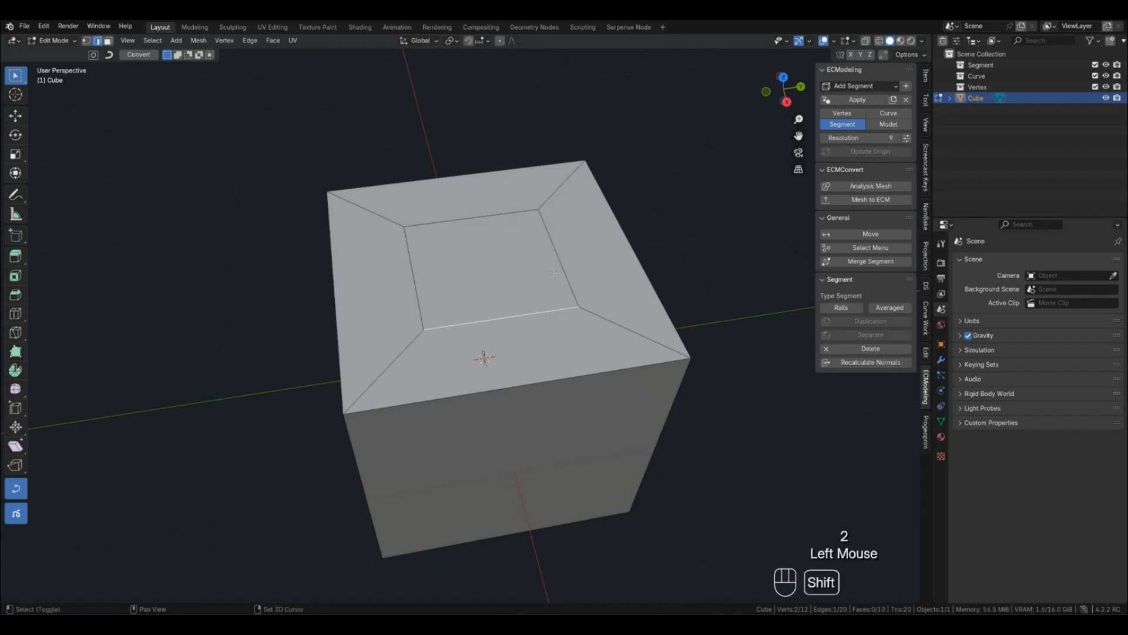
key(q)
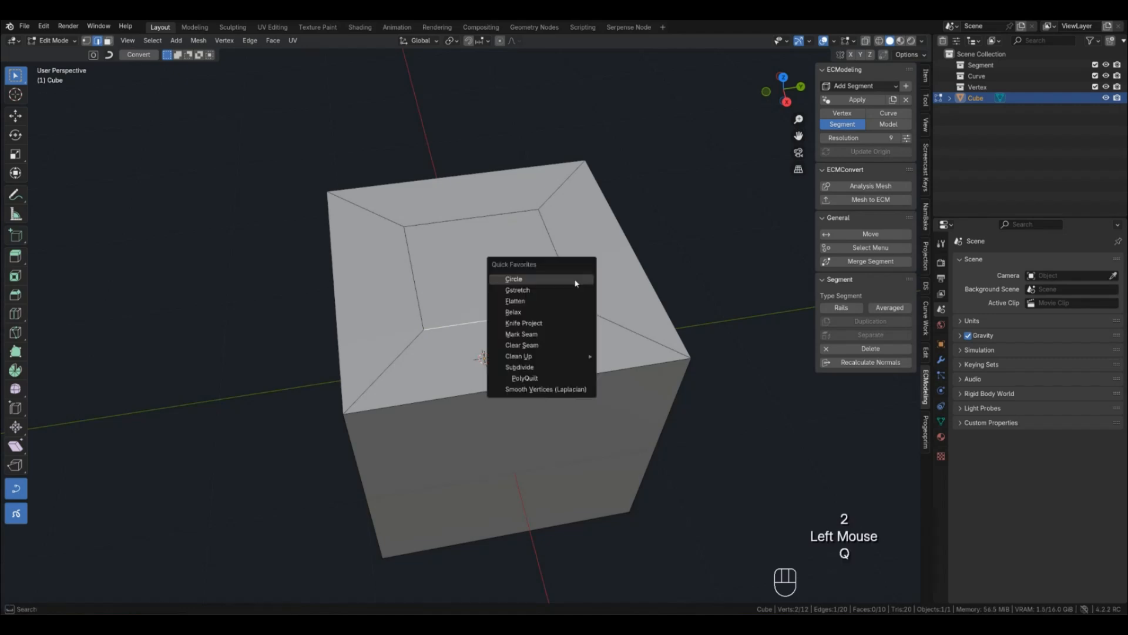
click(529, 367)
Subdivide the remaining three edges of the inset square, selecting the end vertices of each edge in turn
key(1)
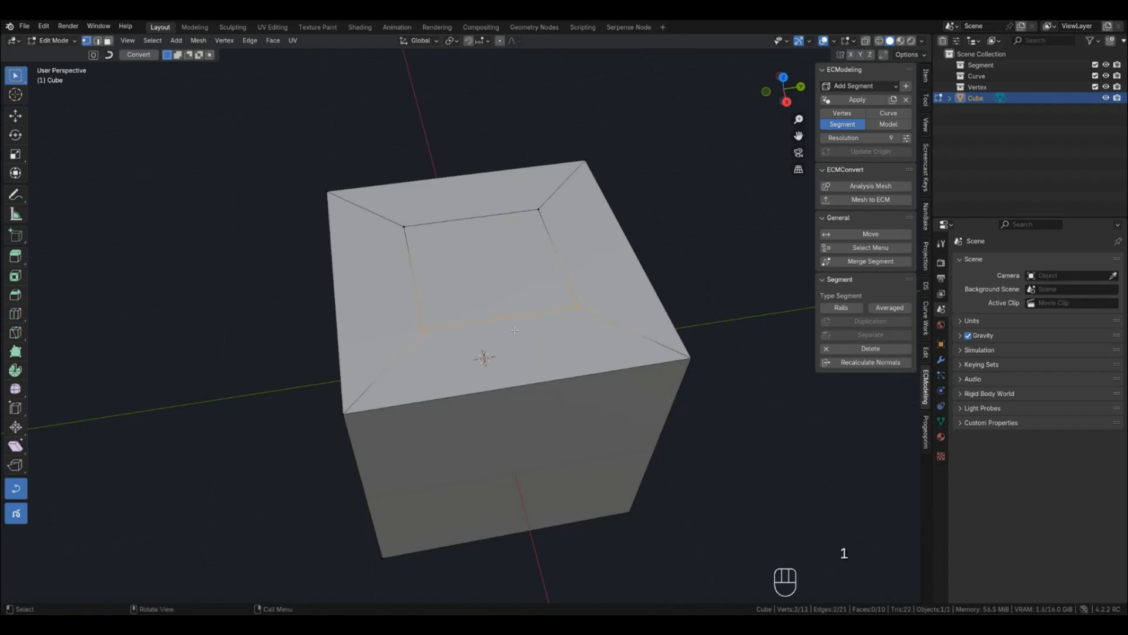
drag(532, 198, 592, 313)
shift+drag(394, 212, 431, 237)
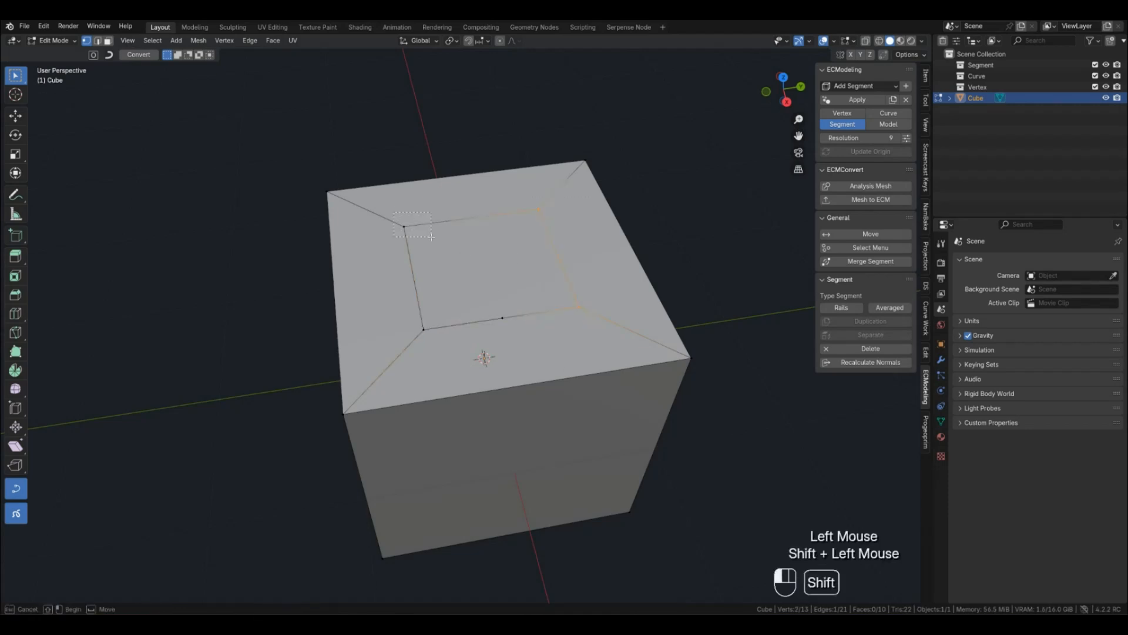
key(q)
click(435, 215)
drag(380, 204, 554, 237)
key(q)
click(554, 237)
drag(380, 215, 435, 355)
key(q)
click(435, 355)
click(528, 352)
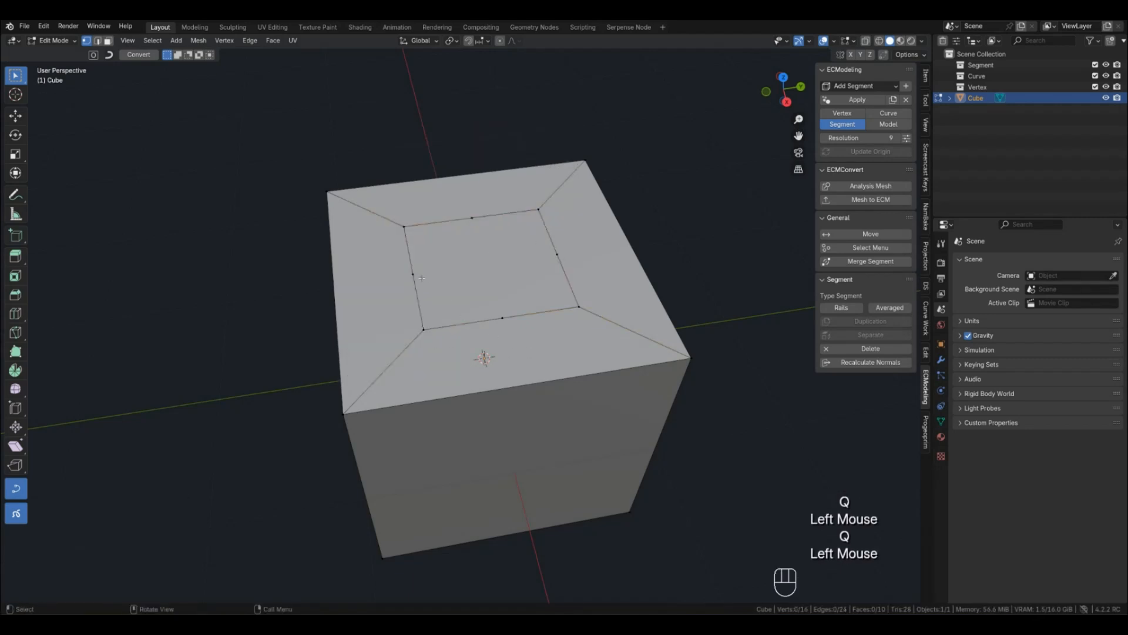
Scale the four edge midpoints of the inset square outward to turn it into an octagon and switch to edge selection
click(413, 275)
shift+click(472, 218)
shift+click(502, 318)
shift+click(557, 254)
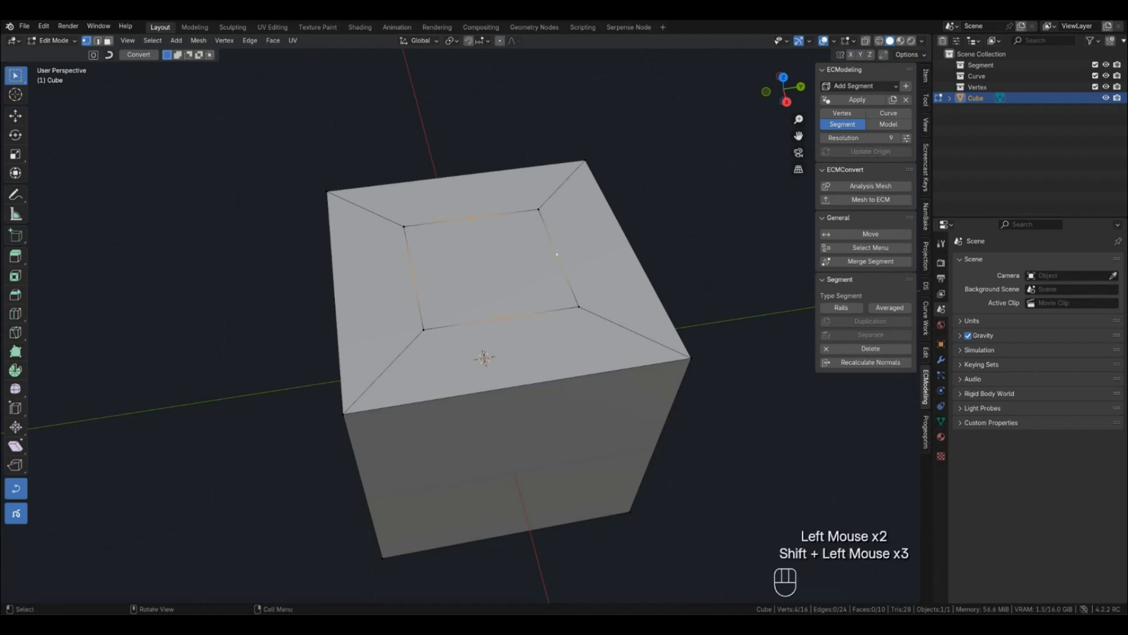
key(s)
key(Tab)
key(Tab)
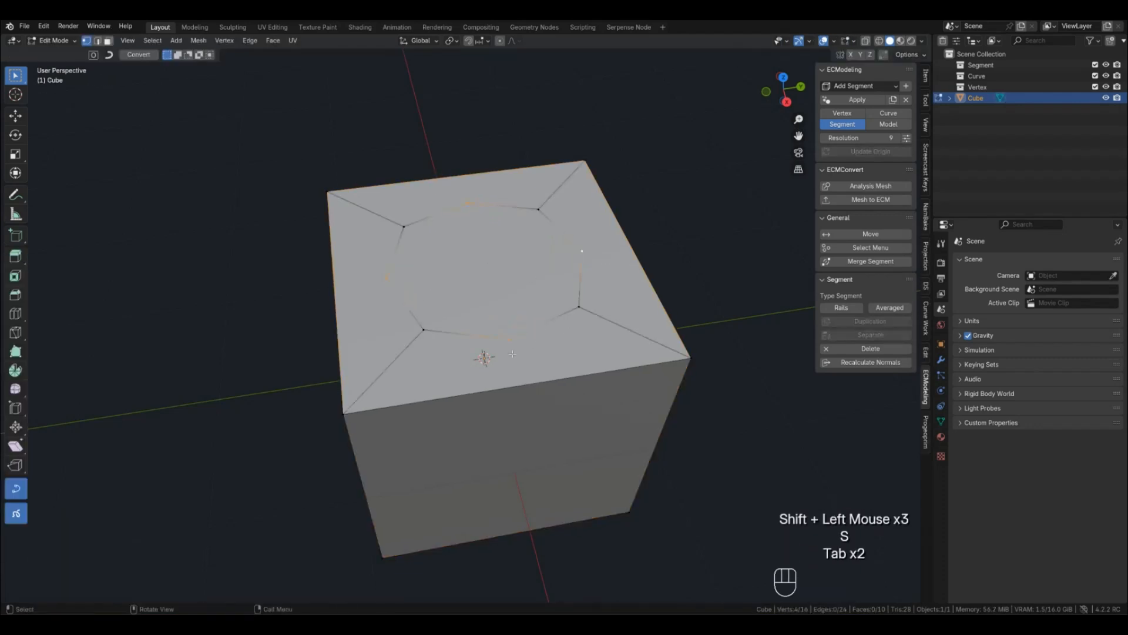
key(2)
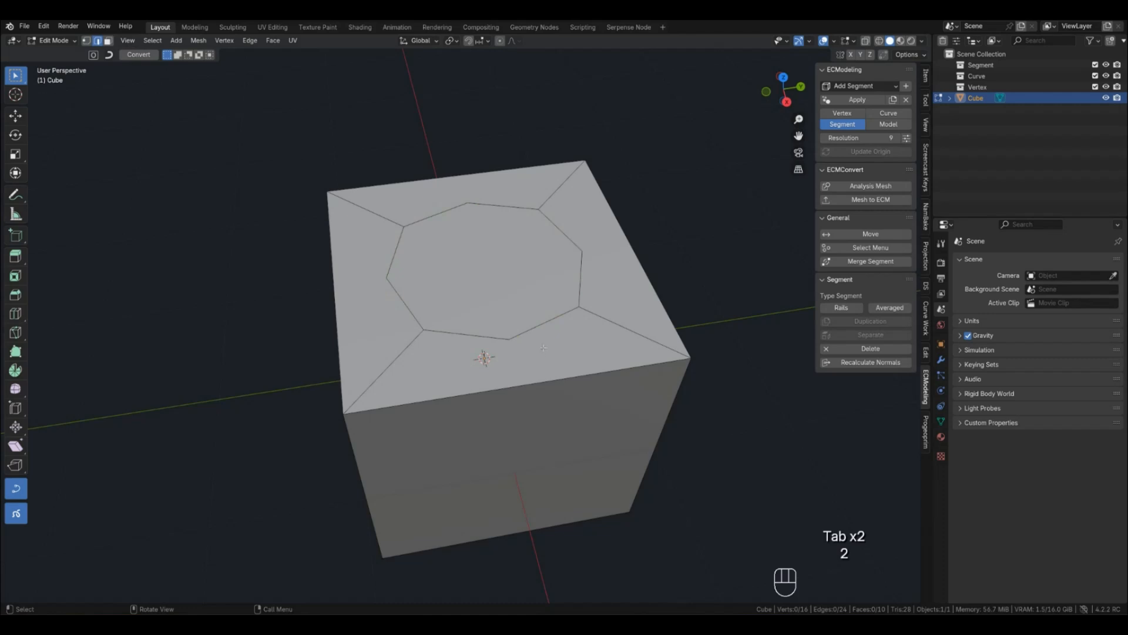
Annotate the four main corners of the face between the octagon and the cube's front top edge
click(15, 194)
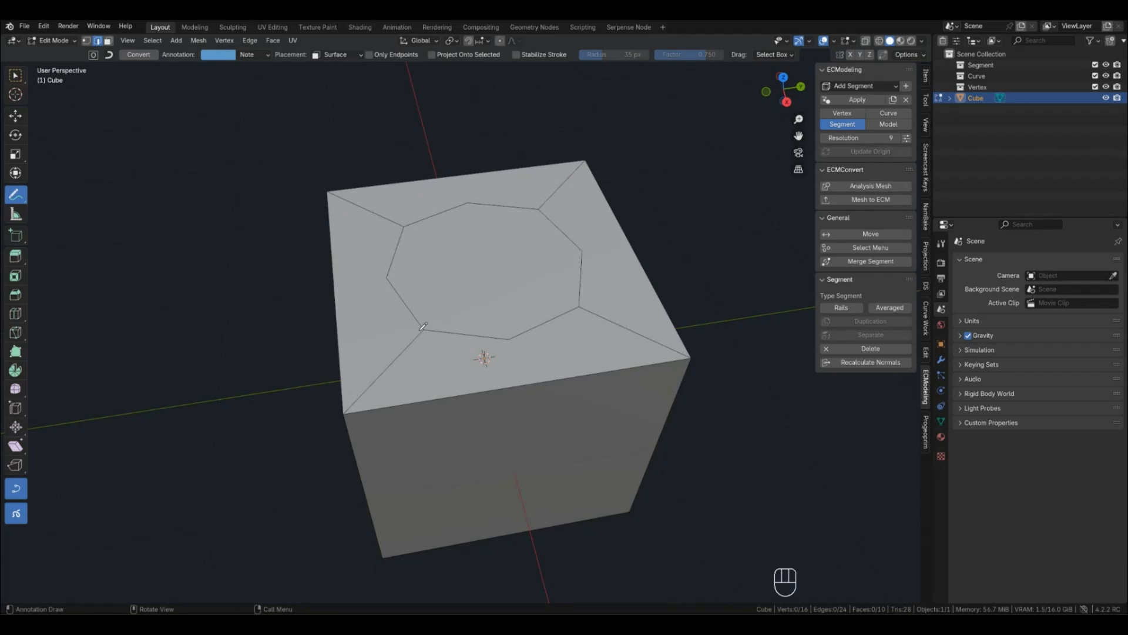
click(423, 328)
click(577, 304)
click(688, 355)
click(343, 410)
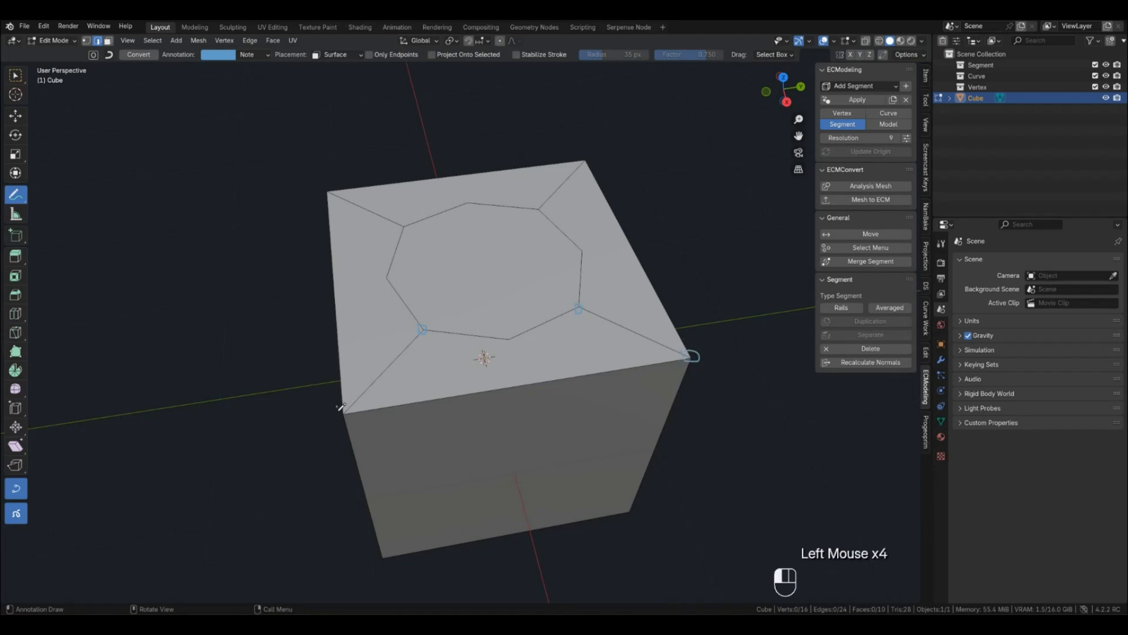
Run Analysis Mesh on the cube and erase the corner annotations
click(854, 188)
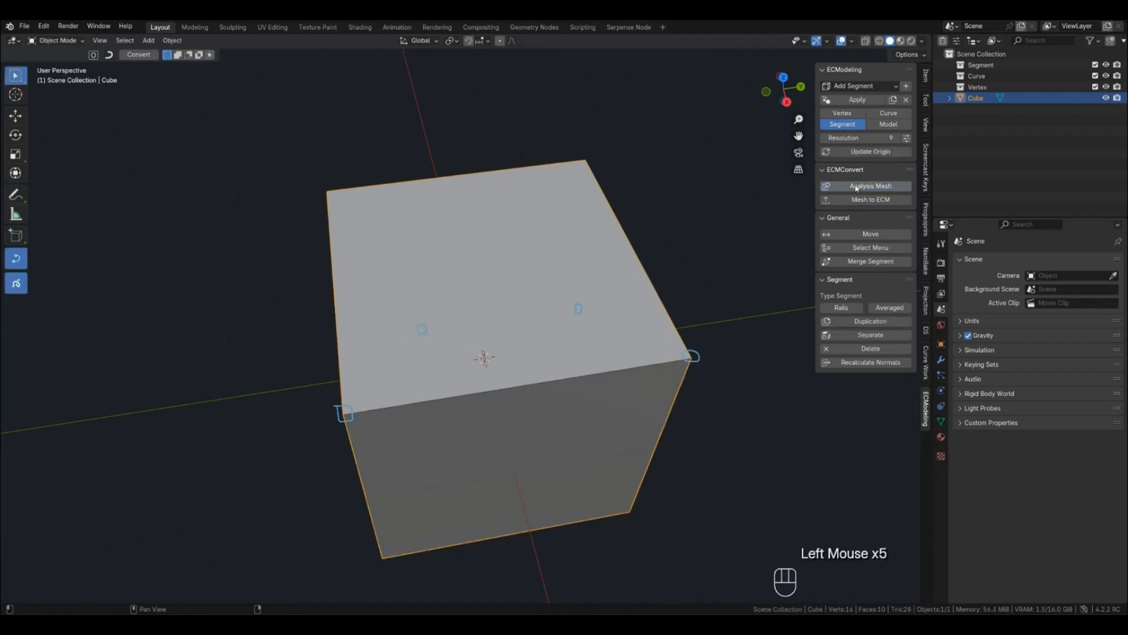
drag(21, 189, 59, 257)
mouse_move(302, 374)
mouse_down()
mouse_move(345, 381)
mouse_move(675, 339)
mouse_up()
drag(19, 195, 49, 198)
Enter Edit Mode with face selection and select the octagonal face on the cube's top
click(16, 75)
click(509, 331)
key(Tab)
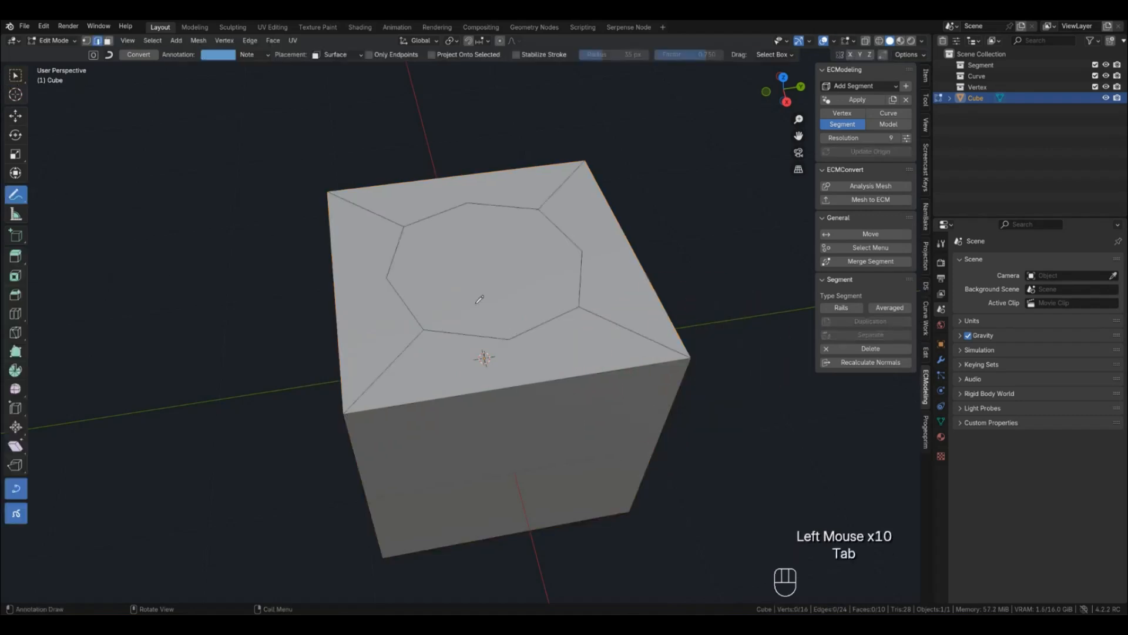
click(16, 75)
key(3)
click(487, 276)
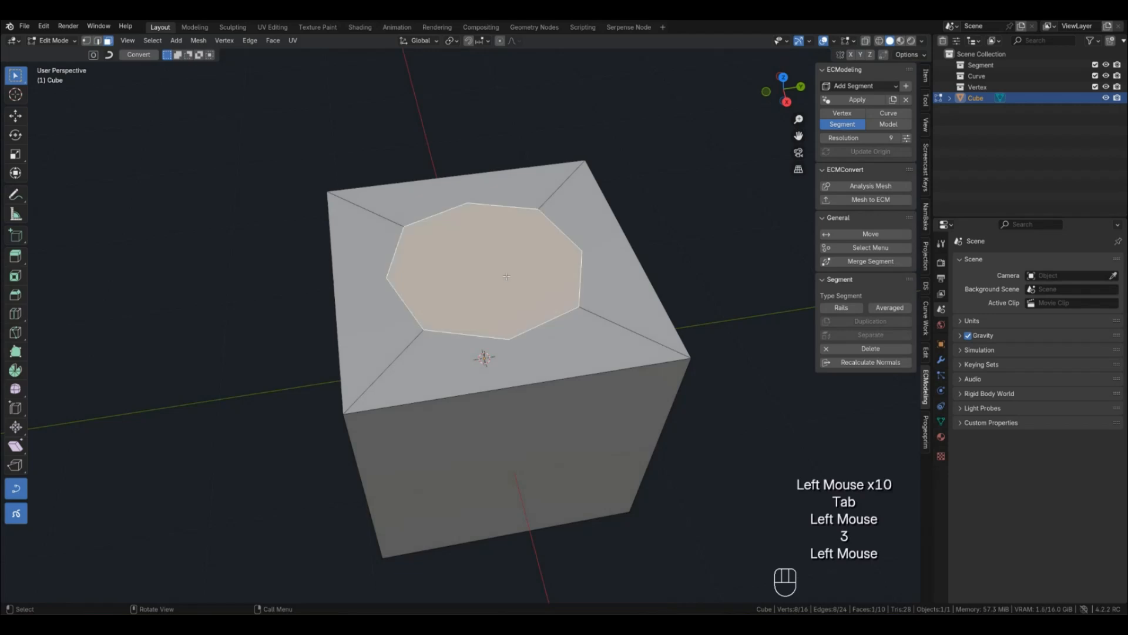
Extrude the octagonal face on the cube's top upward by about 0.6 m and leave nothing selected
key(e)
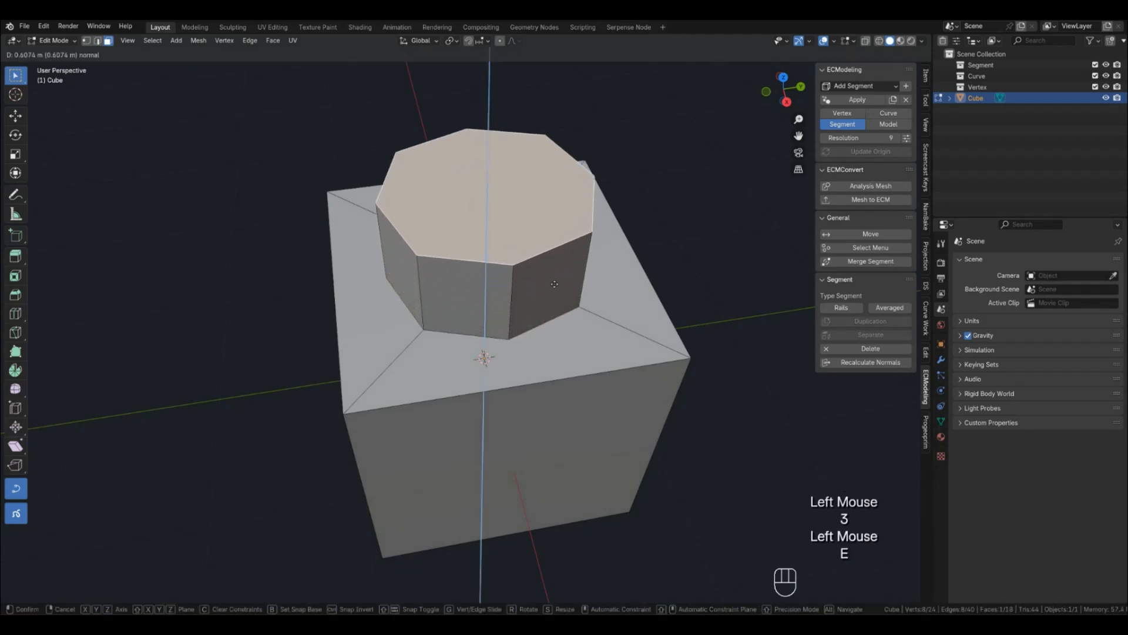
click(556, 291)
click(600, 338)
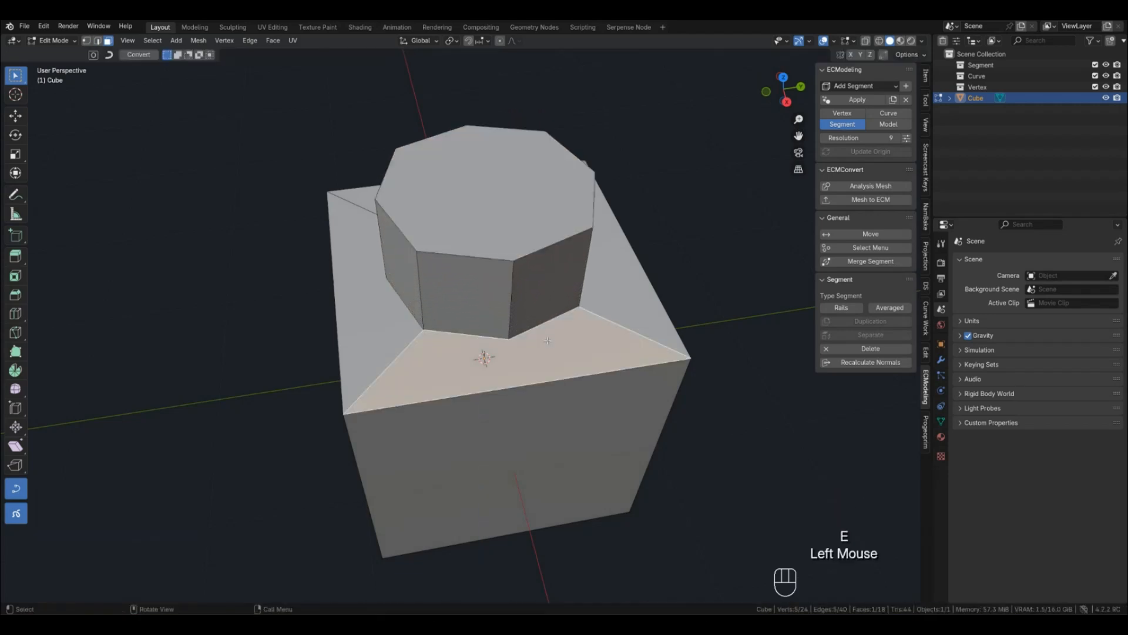
click(752, 313)
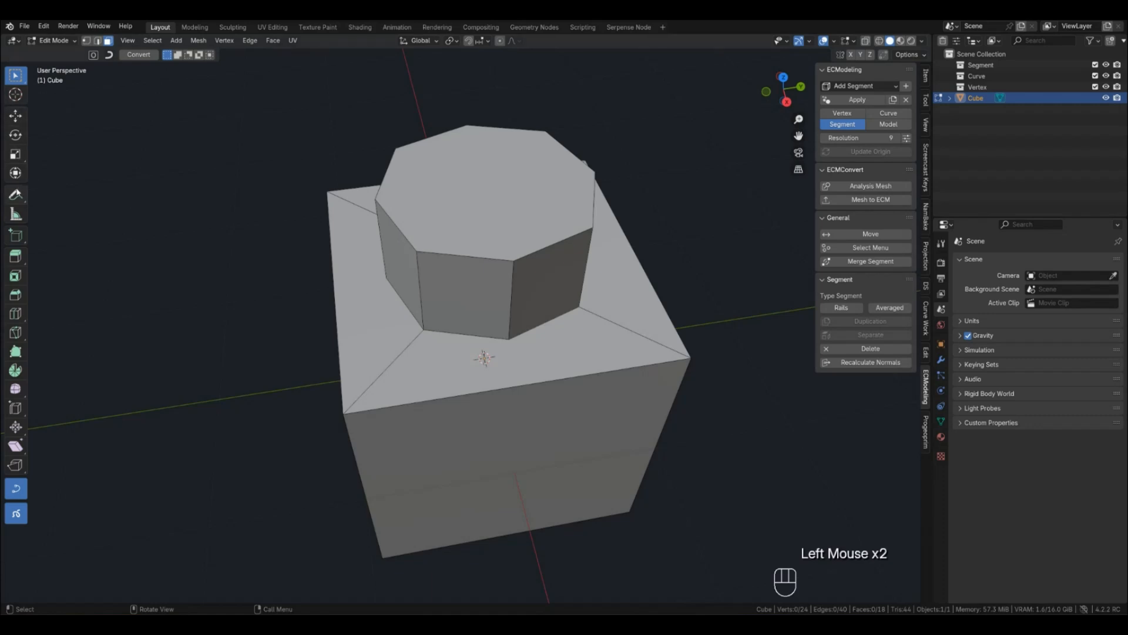
Annotate the corners of the face between the extruded octagon's base and the cube's front top edge
click(16, 194)
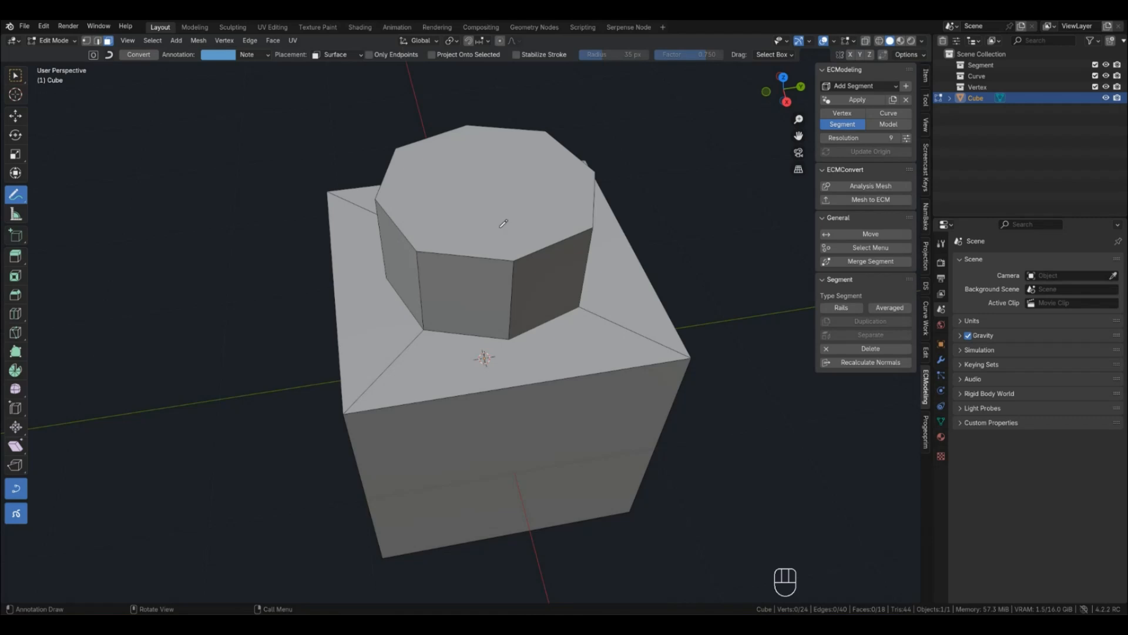
mouse_move(512, 304)
mouse_down()
mouse_move(510, 318)
mouse_move(544, 322)
mouse_up()
drag(475, 333, 508, 337)
drag(430, 332, 422, 325)
drag(345, 394, 350, 412)
mouse_move(674, 353)
mouse_down()
mouse_move(704, 359)
mouse_move(682, 350)
mouse_up()
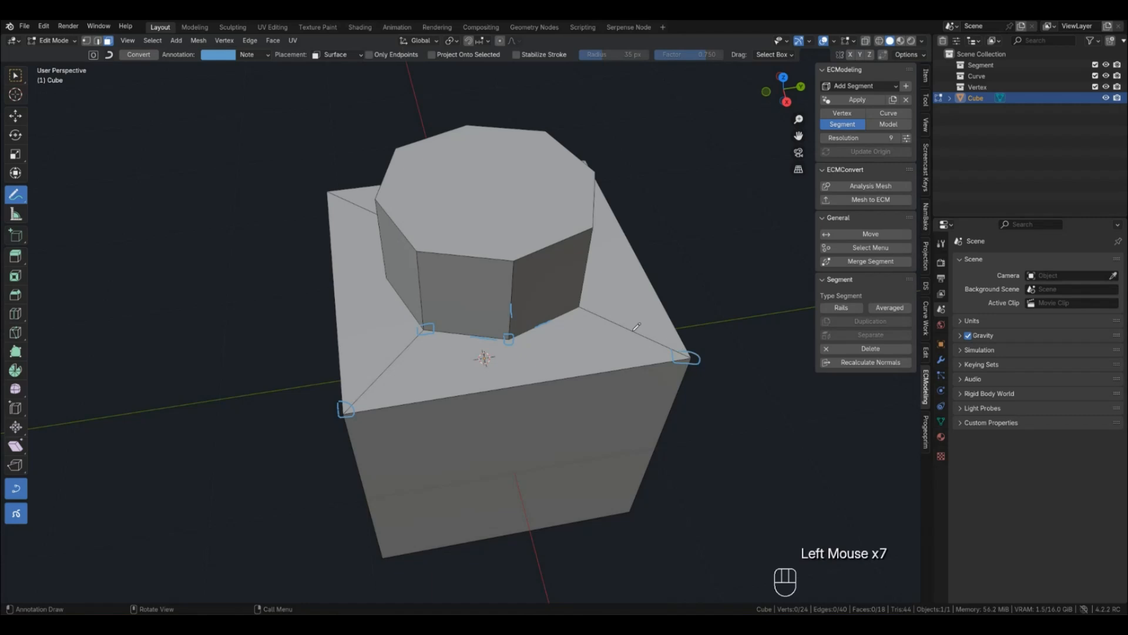
drag(576, 299, 578, 303)
Erase the corner annotations and return to the selection tool
drag(21, 199, 68, 264)
mouse_move(304, 406)
mouse_down()
mouse_move(771, 354)
mouse_move(708, 302)
mouse_up()
drag(18, 194, 55, 191)
click(16, 77)
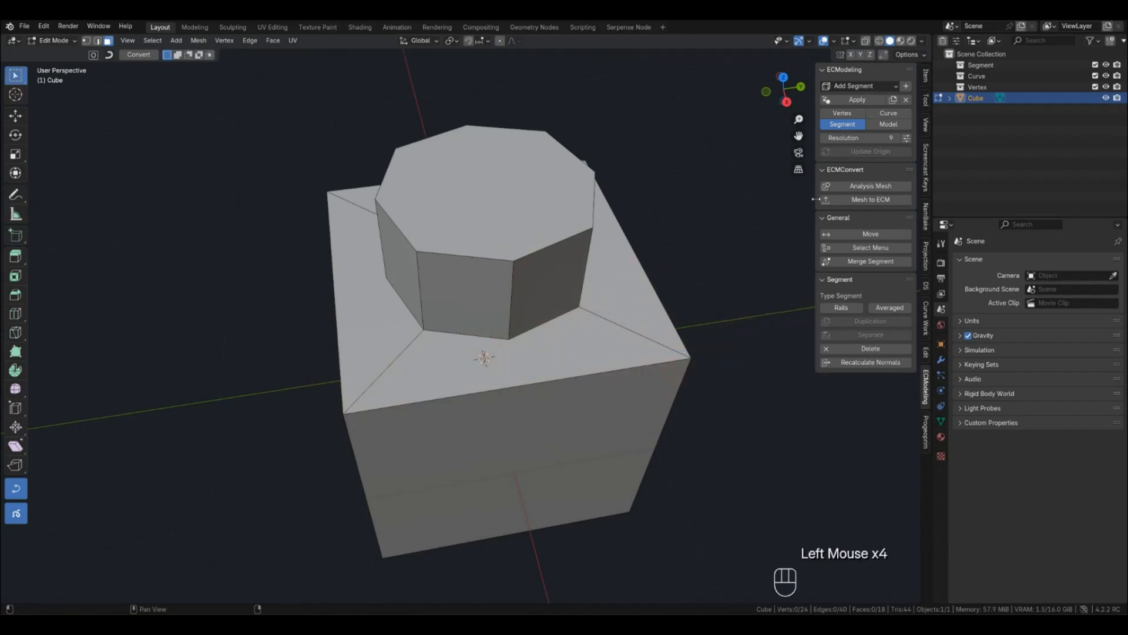
Run Analysis Mesh on the cube and inspect the Face Ngon ECM faces, including the face in front of the octagon
click(565, 279)
key(Tab)
click(562, 274)
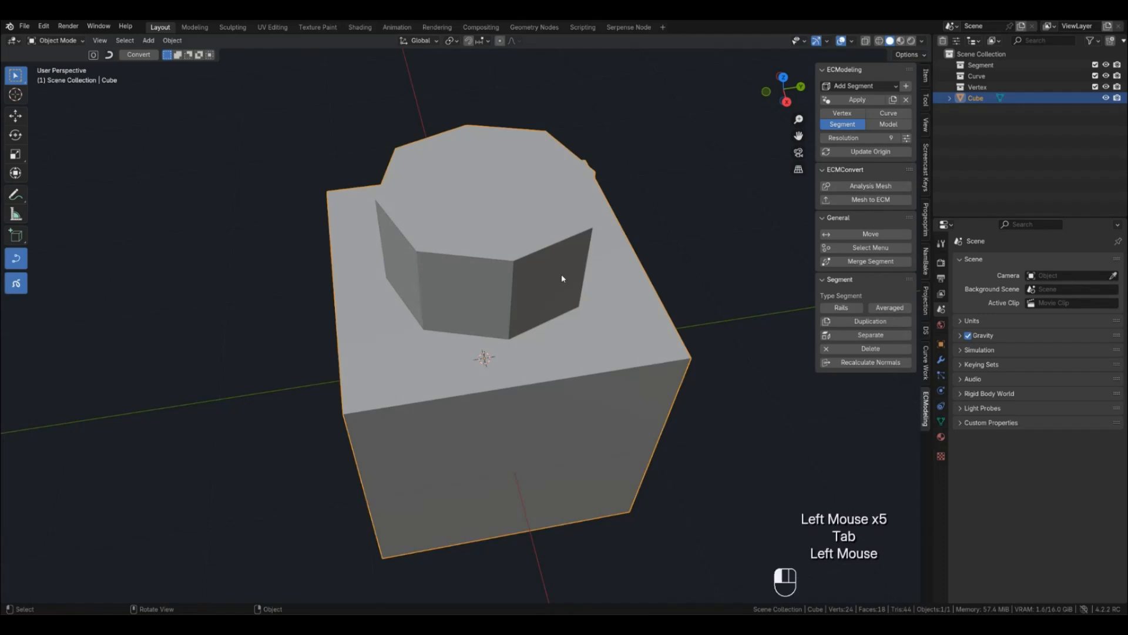
click(862, 187)
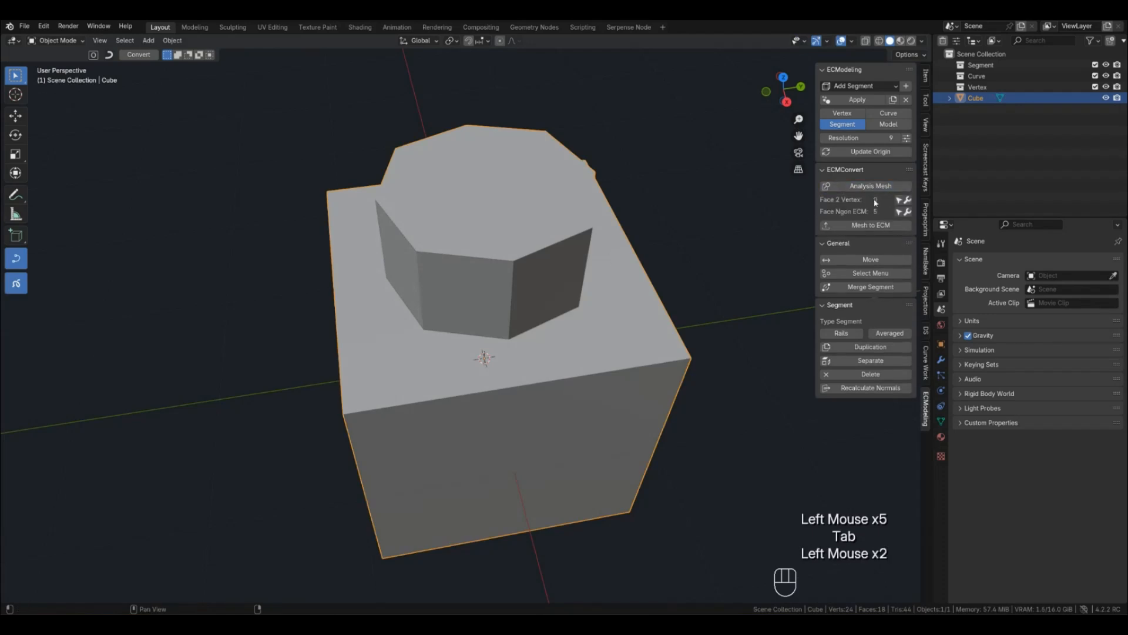
click(902, 214)
mouse_move(564, 352)
middle_down()
mouse_move(591, 327)
mouse_move(548, 350)
middle_up()
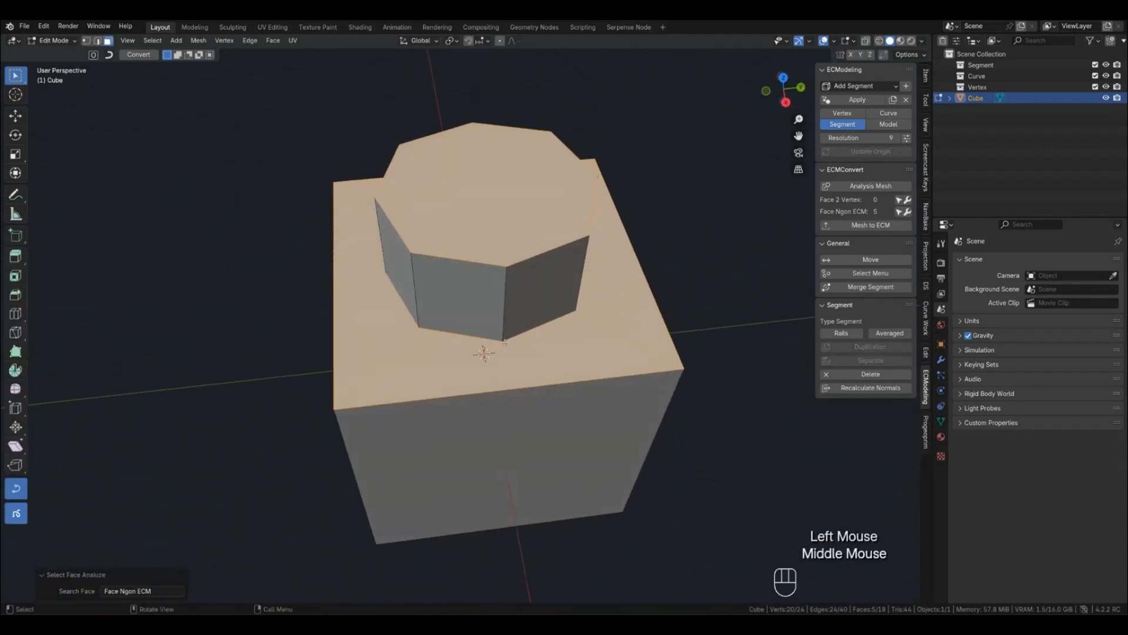
middle_drag(479, 369, 468, 375)
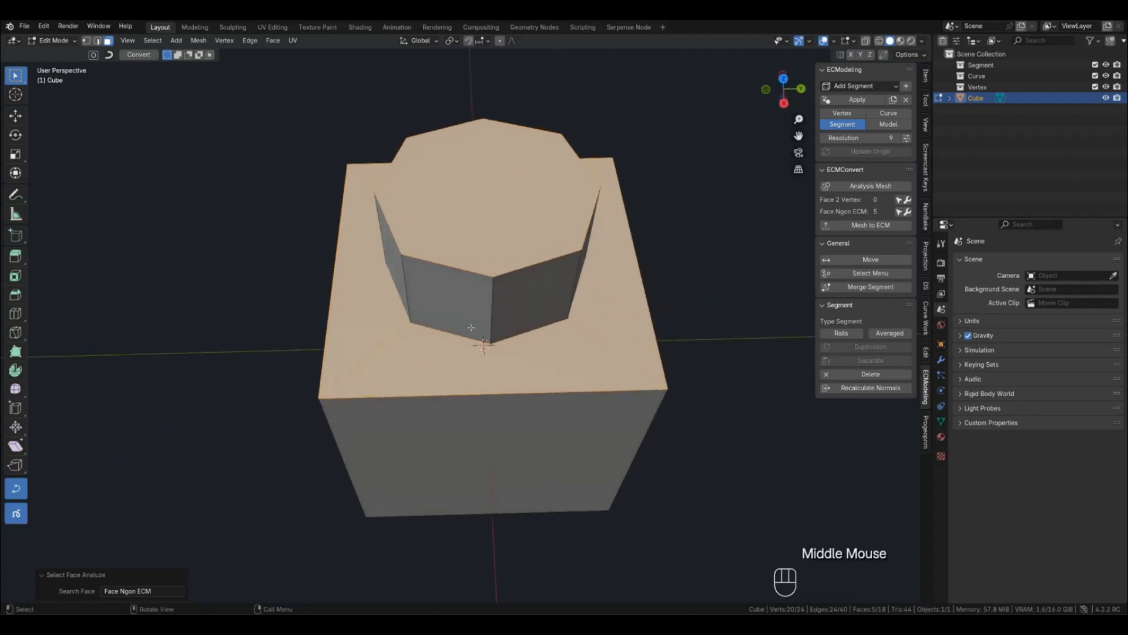
click(723, 396)
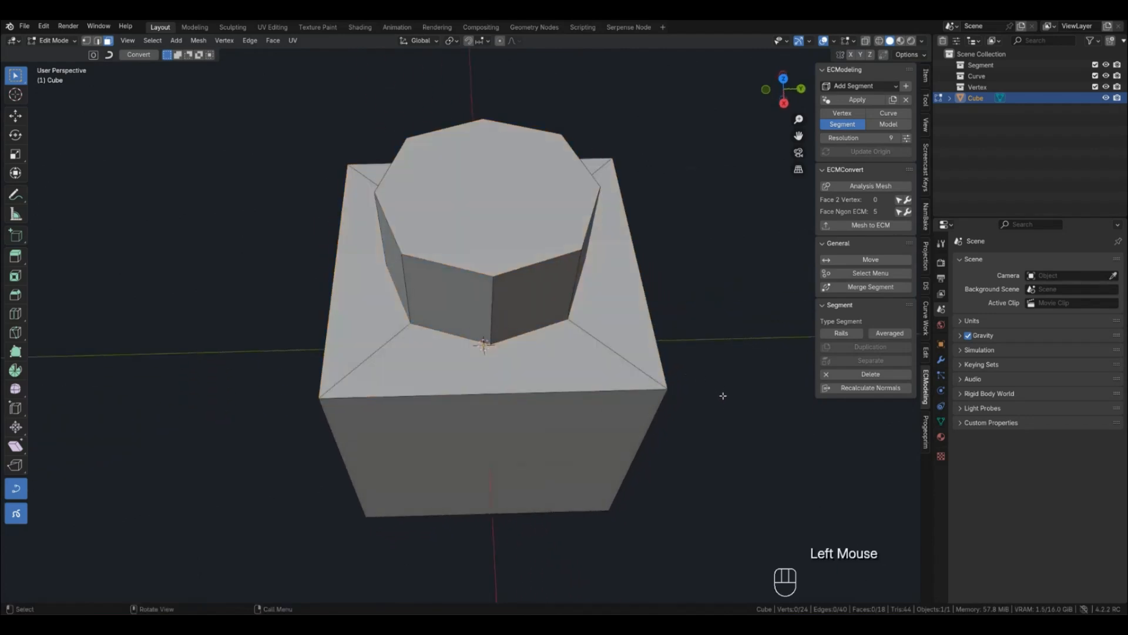
middle_drag(503, 375, 547, 360)
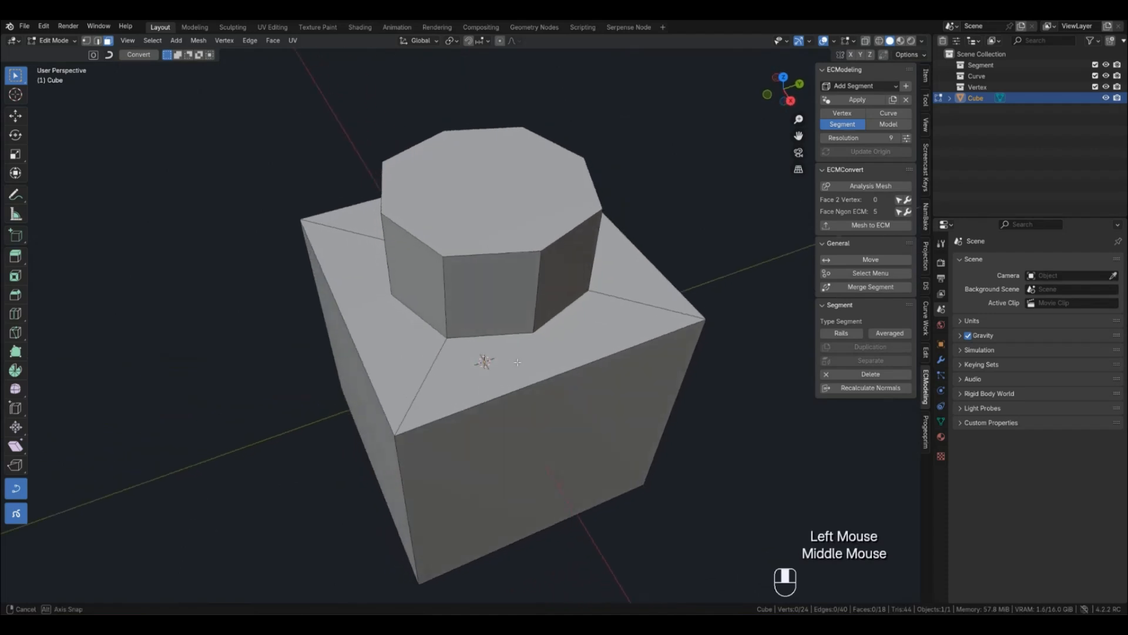
click(548, 352)
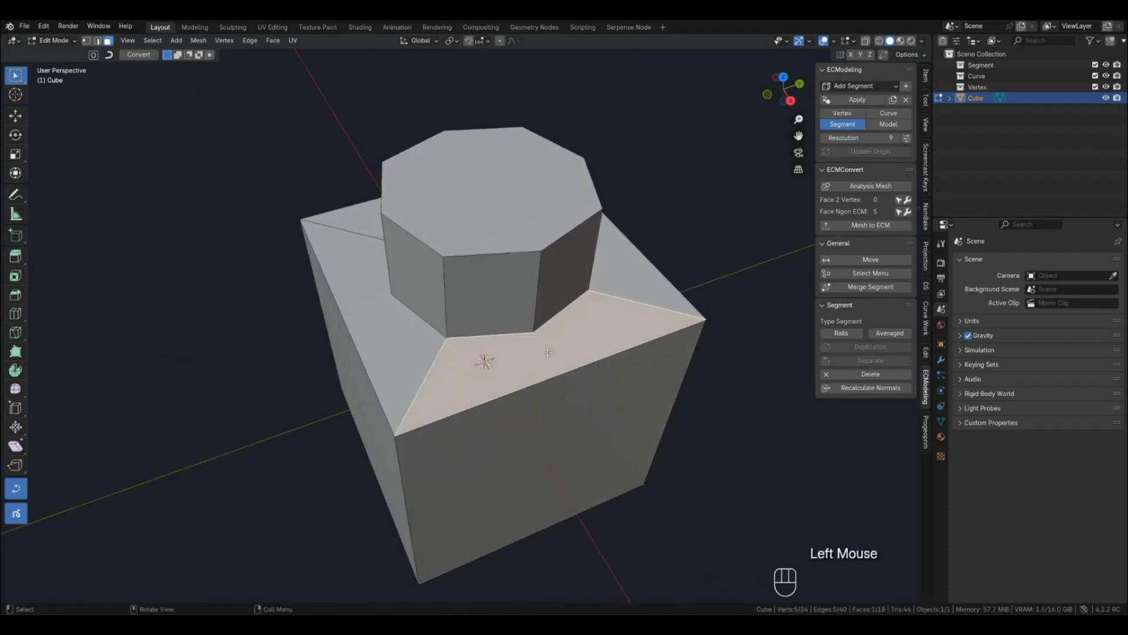
click(734, 447)
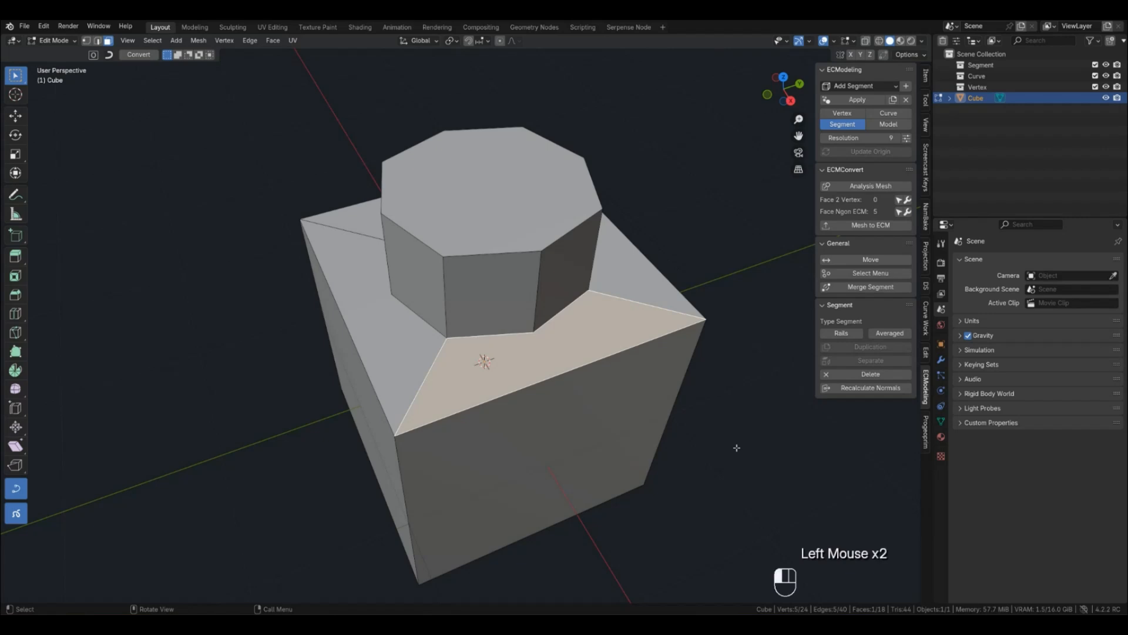
Select the octagon's top face and fix its n-gon with the Tris to Qauds mode
click(505, 215)
middle_drag(504, 216, 483, 273)
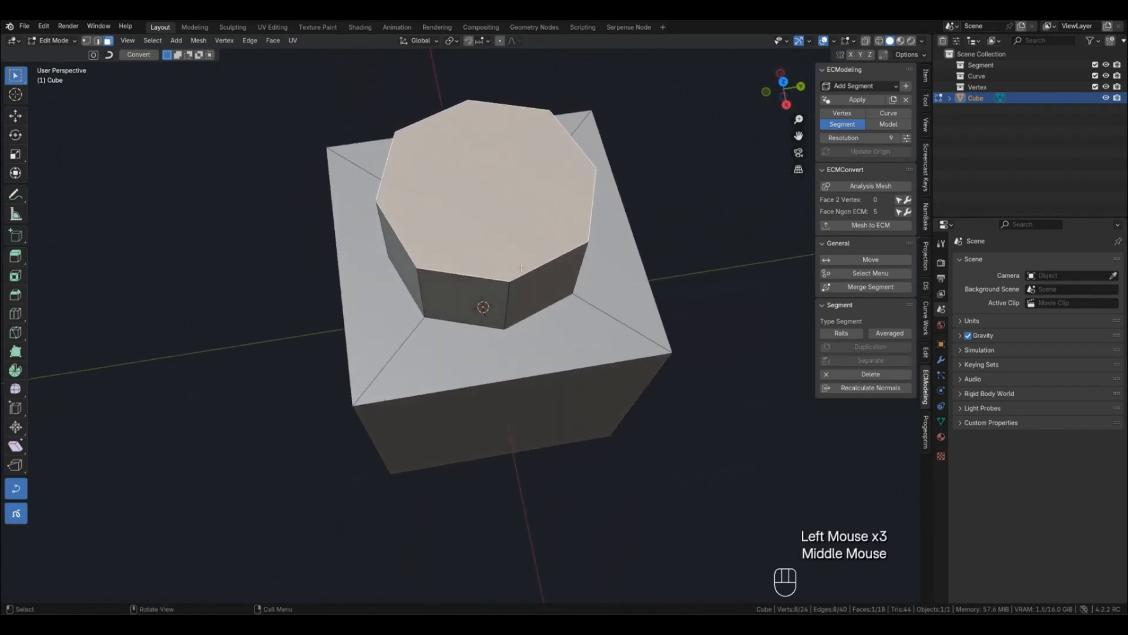
click(908, 213)
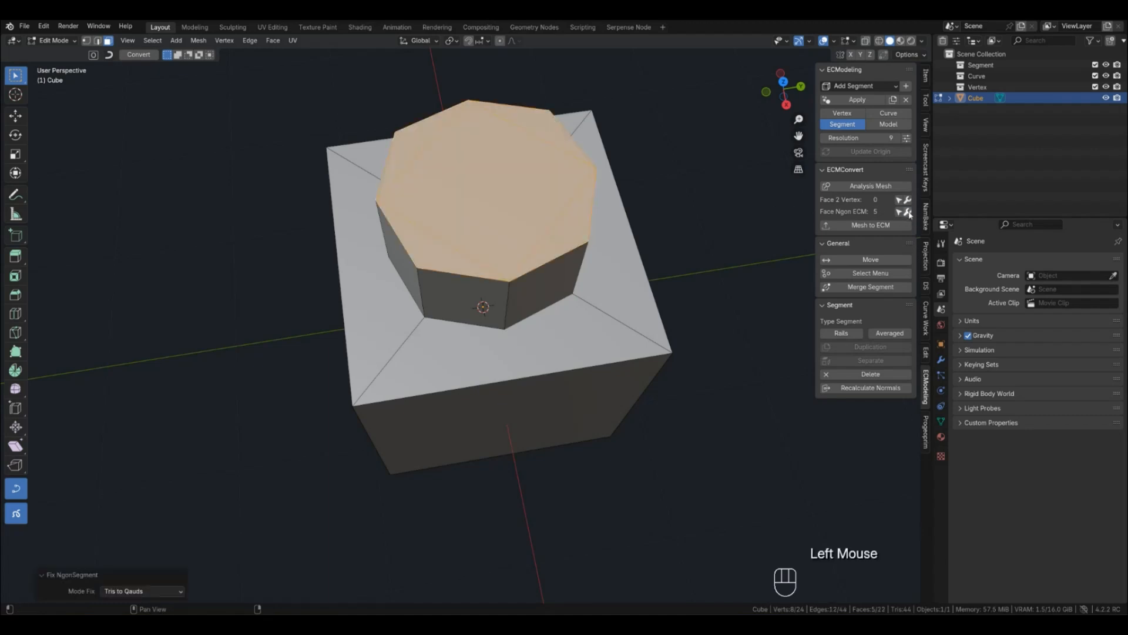
shift+middle_drag(529, 235, 544, 321)
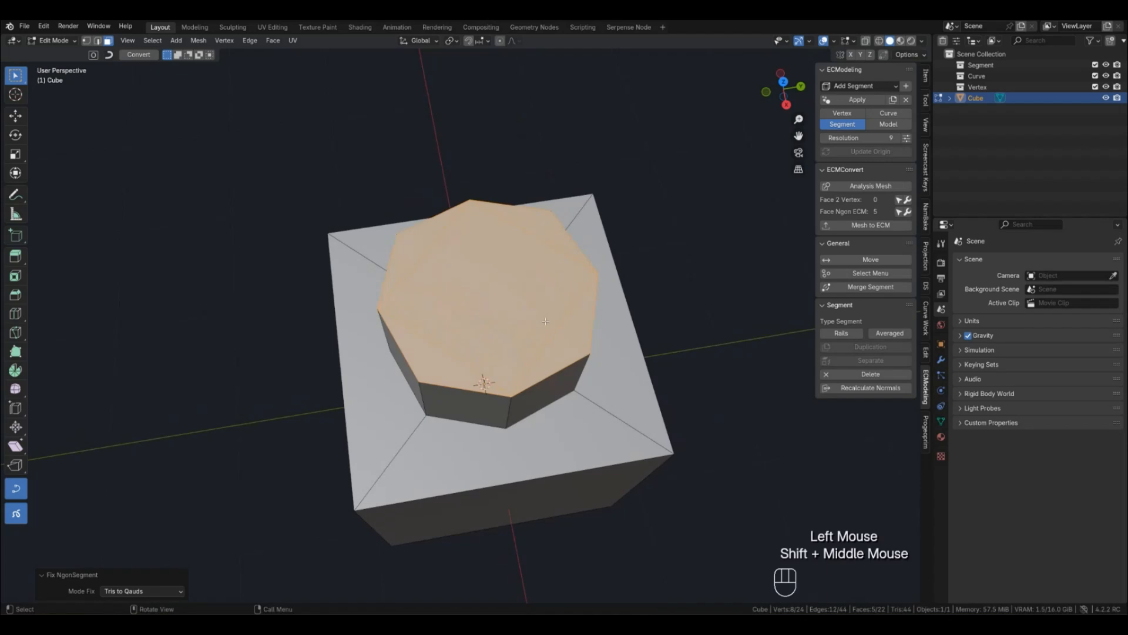
scroll(544, 321, up, 2)
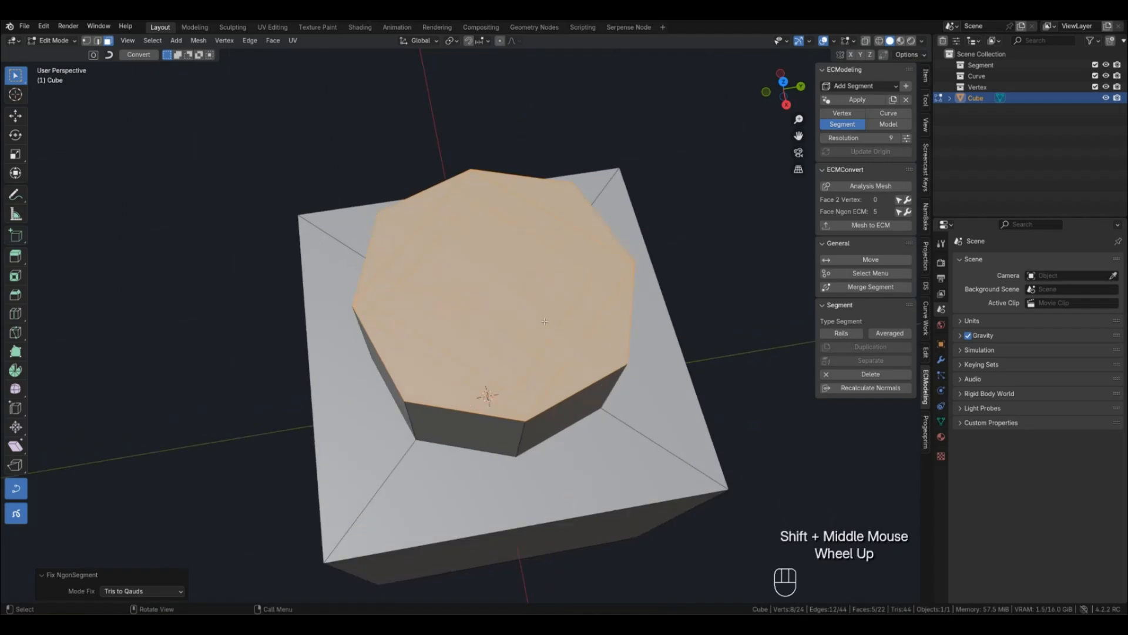
Compare the Poke Face to Qauds and Tris to Qauds fix modes on the octagon's top, ending with Poke Face to Qauds
click(143, 592)
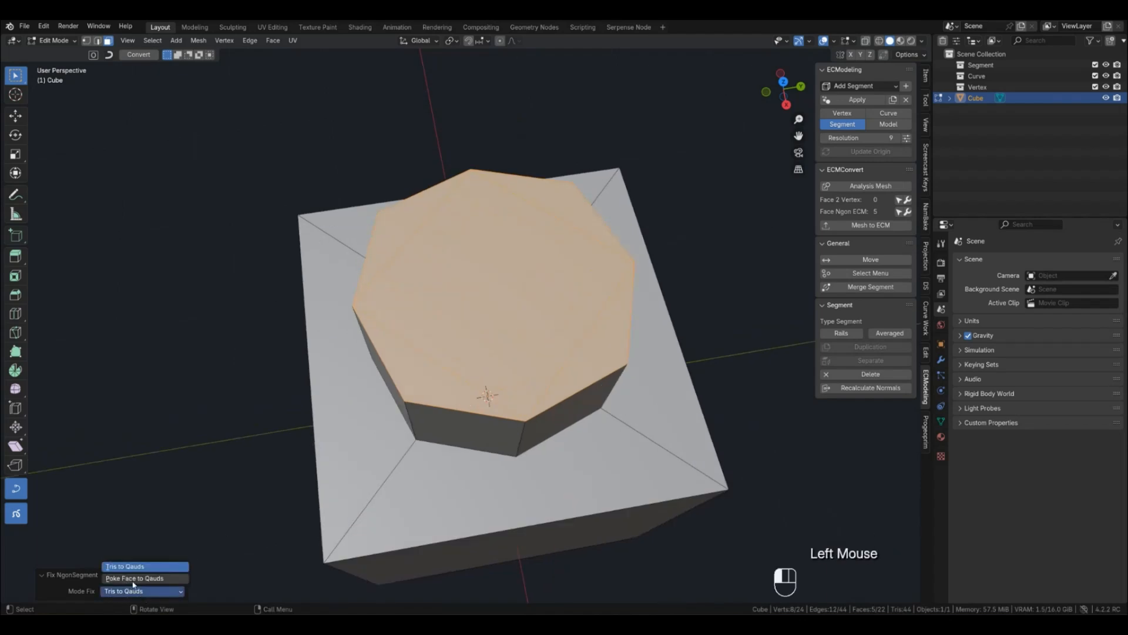
click(134, 579)
middle_drag(442, 370, 445, 298)
scroll(470, 375, down, 3)
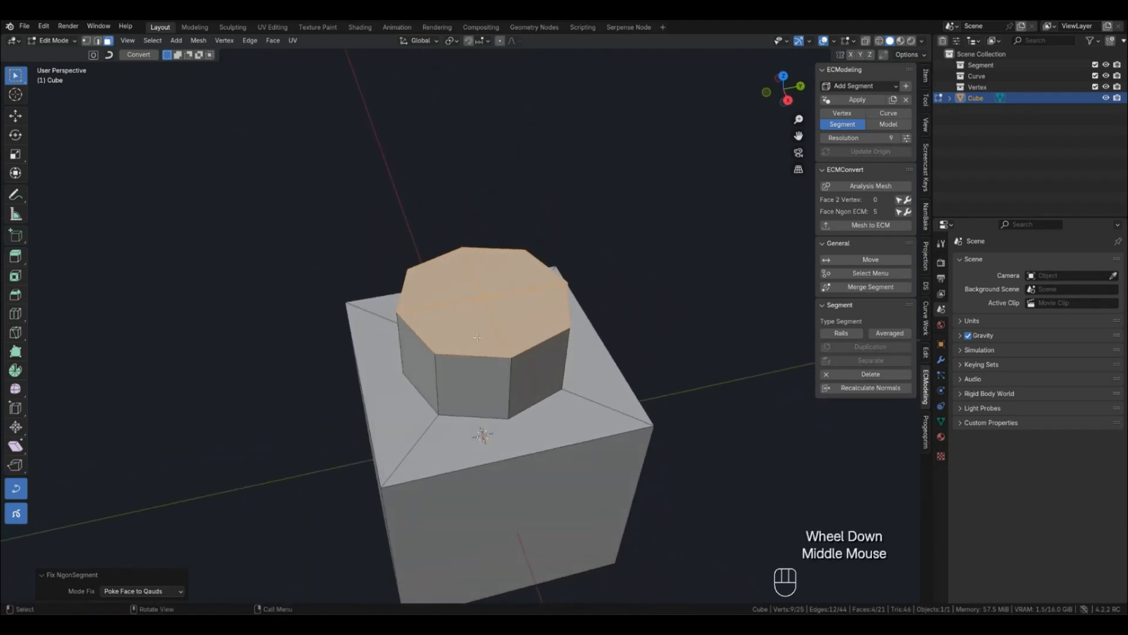
click(151, 592)
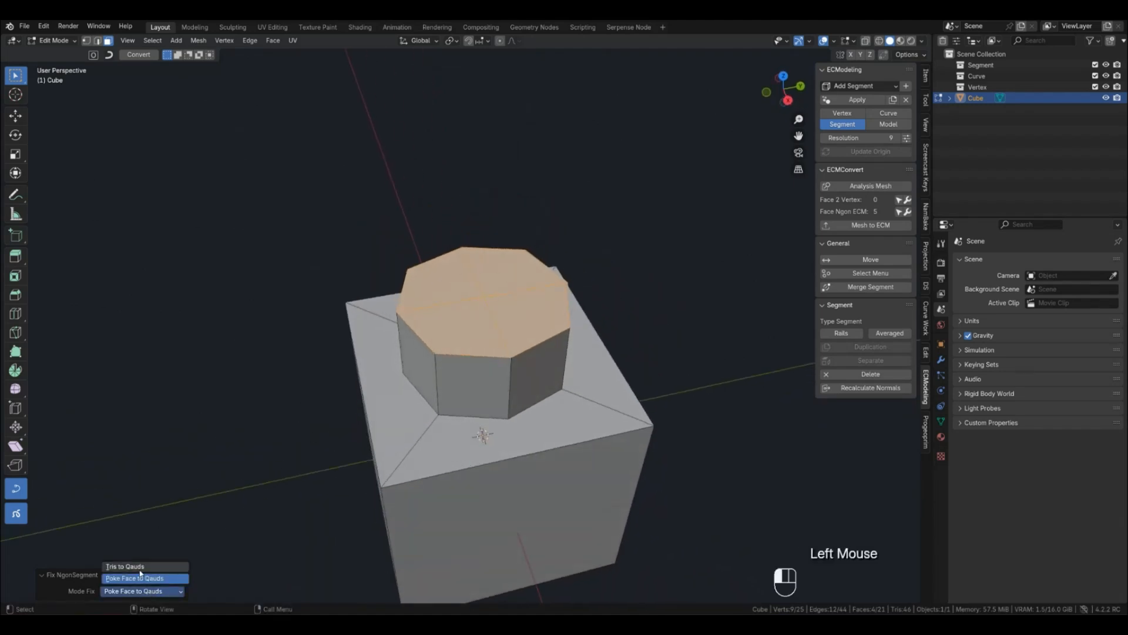
click(141, 571)
click(148, 590)
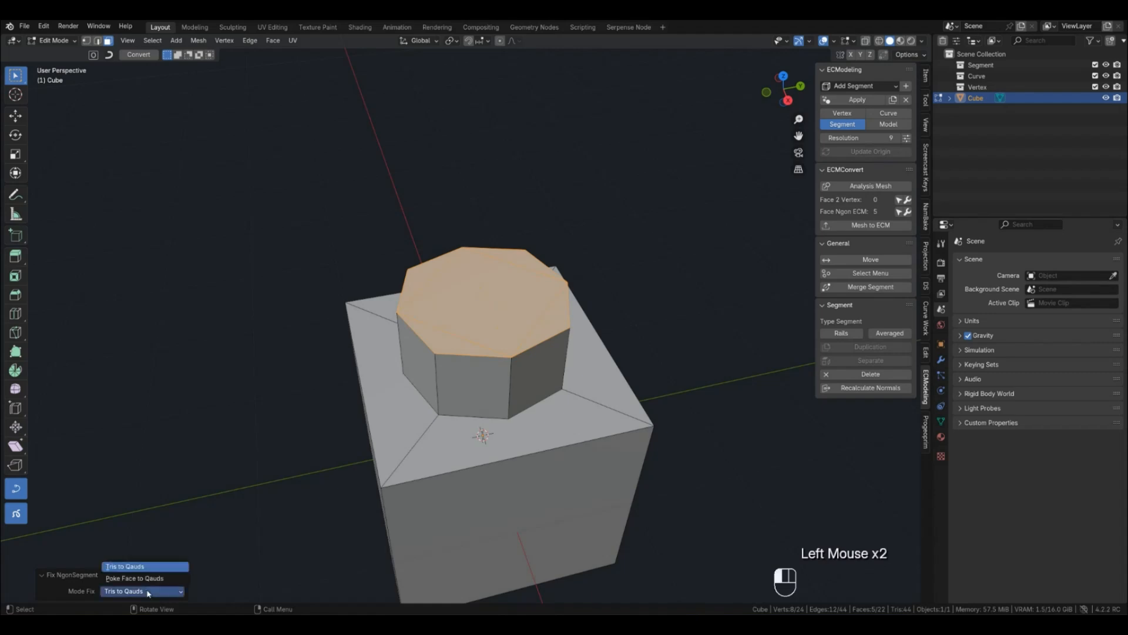
click(150, 580)
click(522, 445)
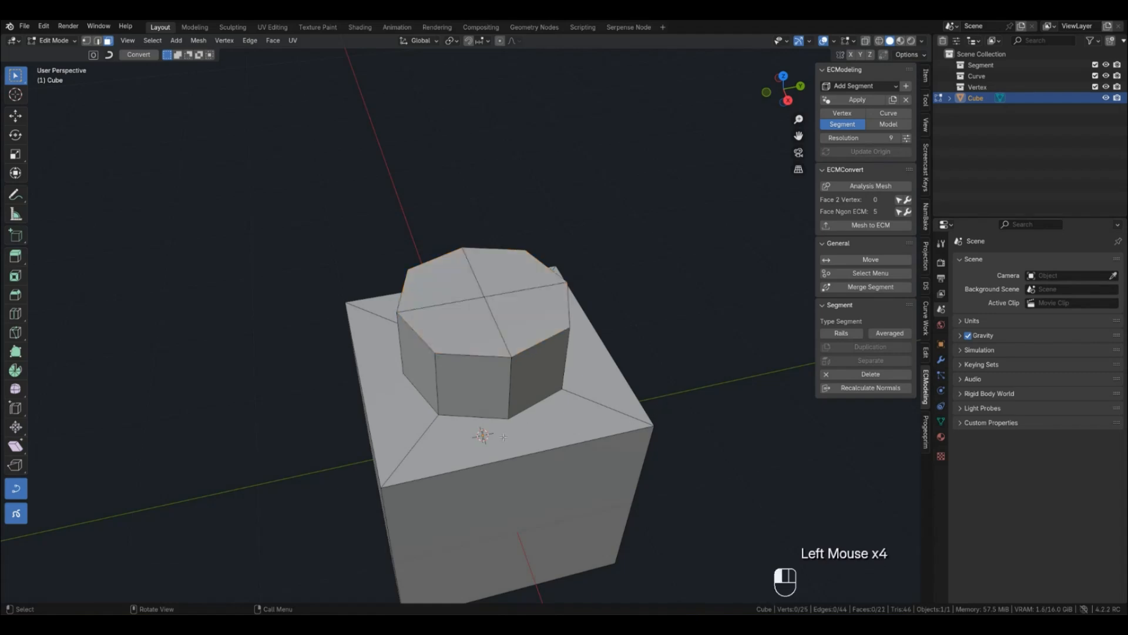
shift+middle_drag(527, 464, 536, 411)
click(758, 428)
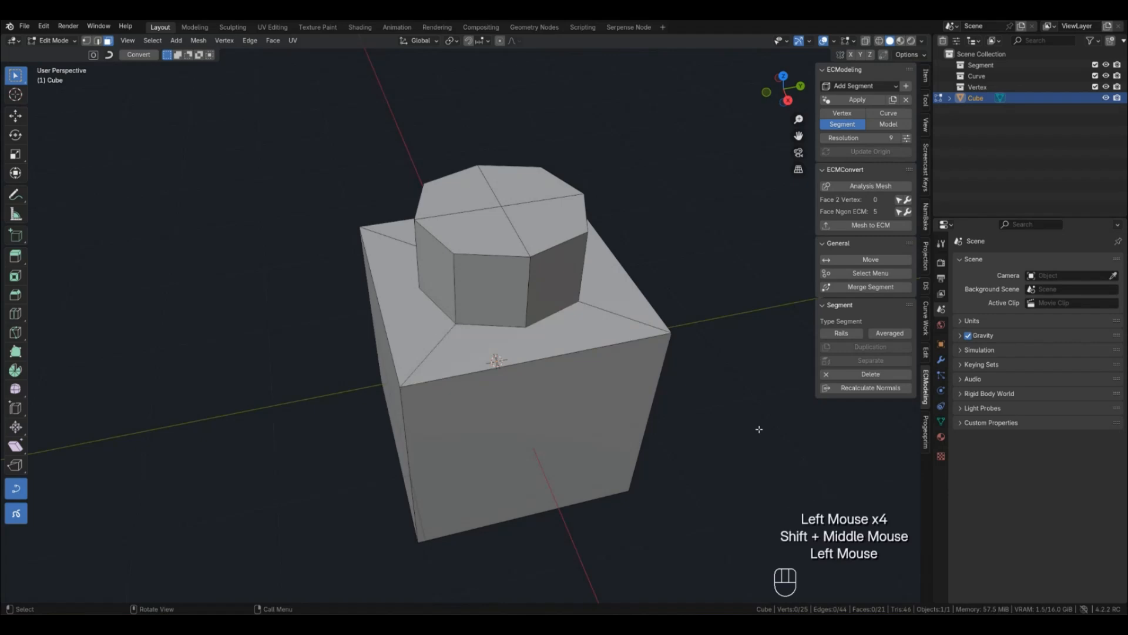
Add a centred vertical loop cut to the cube's front face and another to its adjacent side face
key(ctrl+r)
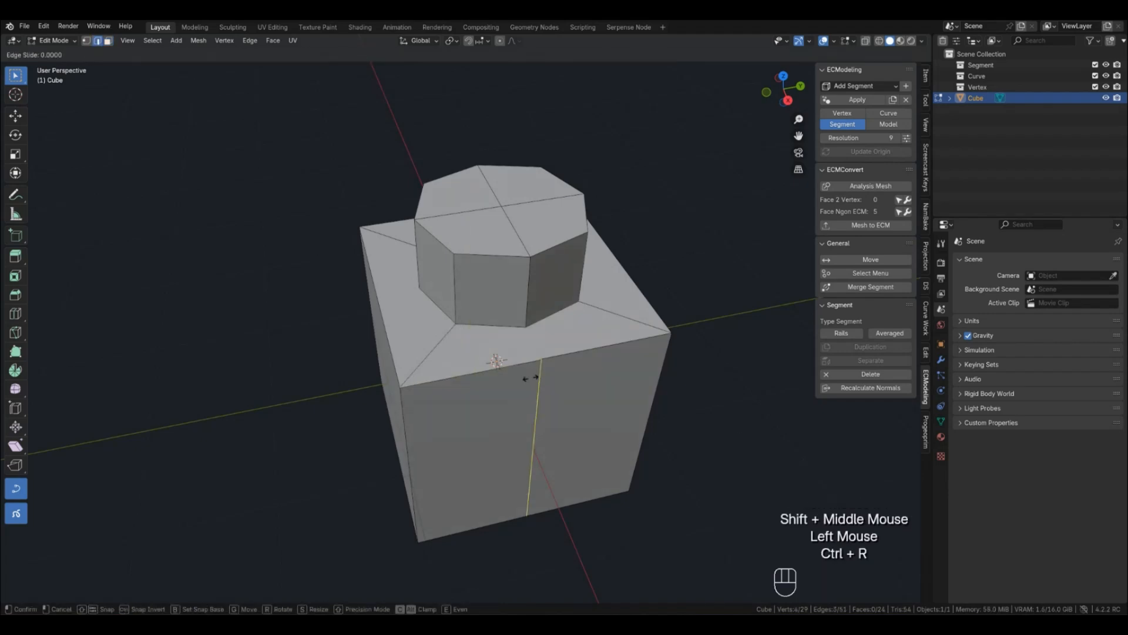
click(532, 379)
key(ctrl+r)
click(643, 425)
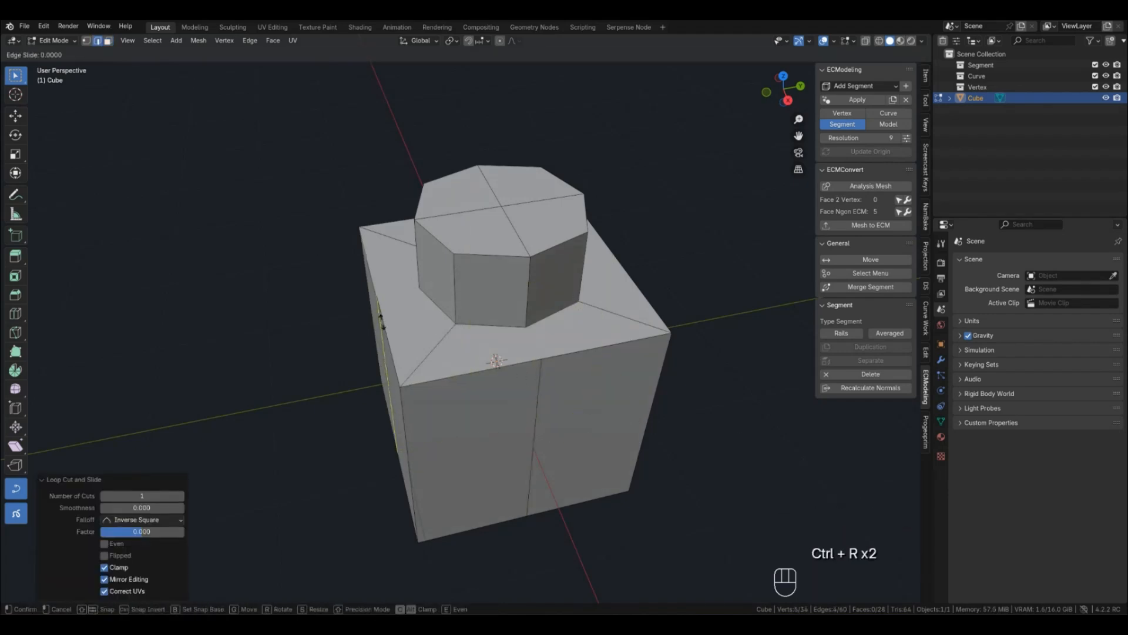
key(Tab)
key(Tab)
Select the remaining Face Ngon ECM faces around the octagon's base and fix them with Tris to Qauds
click(722, 334)
click(899, 211)
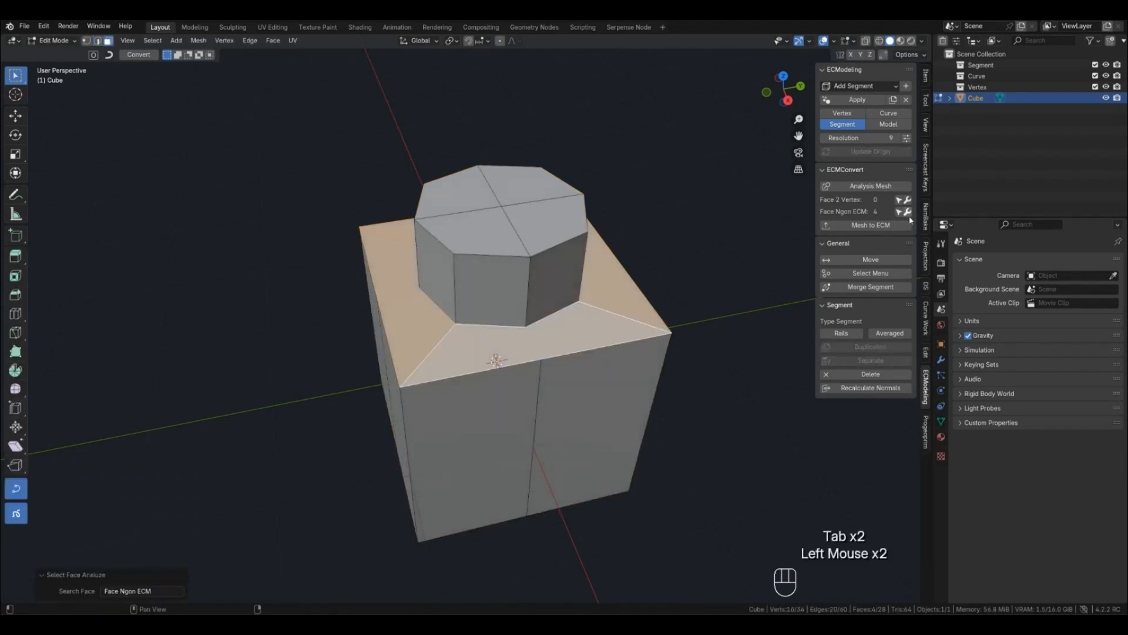
click(908, 212)
middle_drag(576, 365, 819, 212)
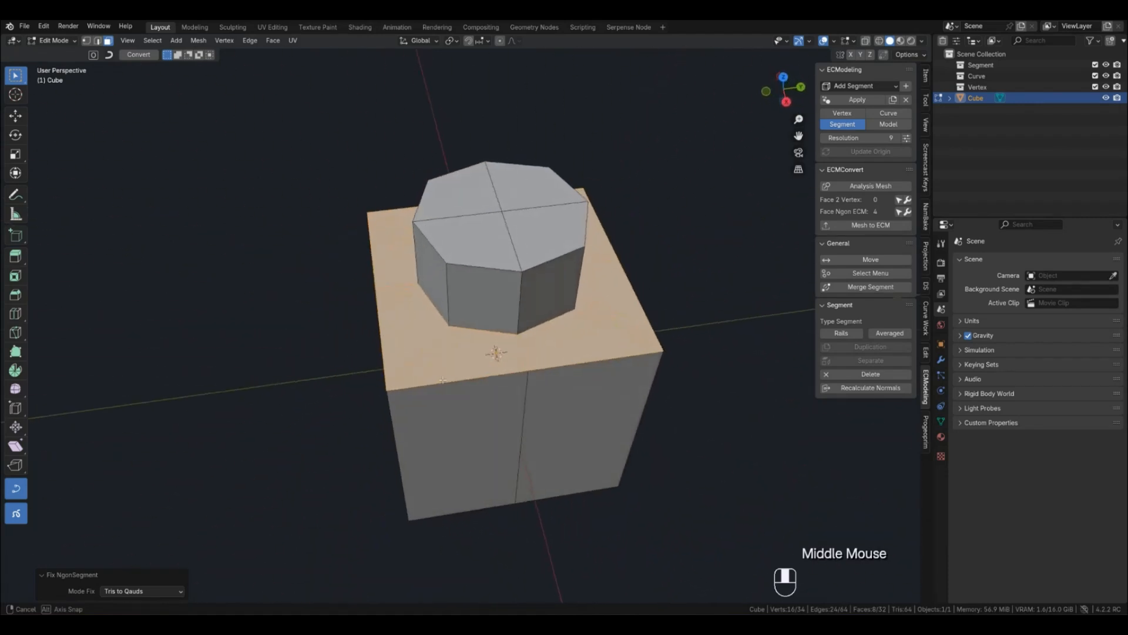
Rerun Analysis Mesh on the fixed cube and check its faces in Edit Mode
click(869, 187)
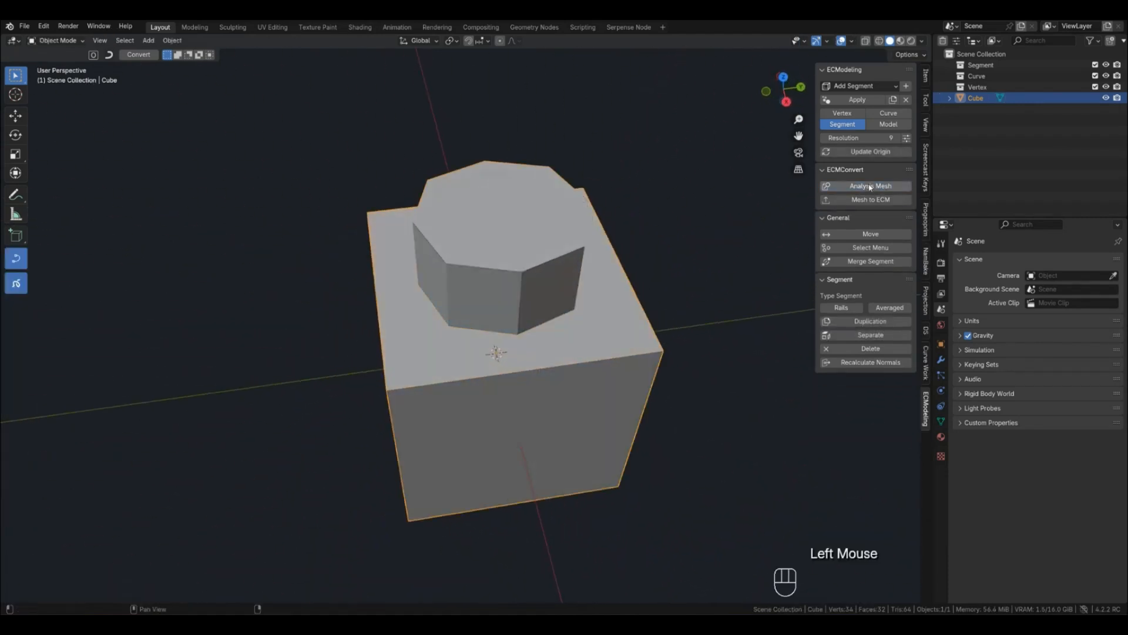
double_click(532, 378)
key(Tab)
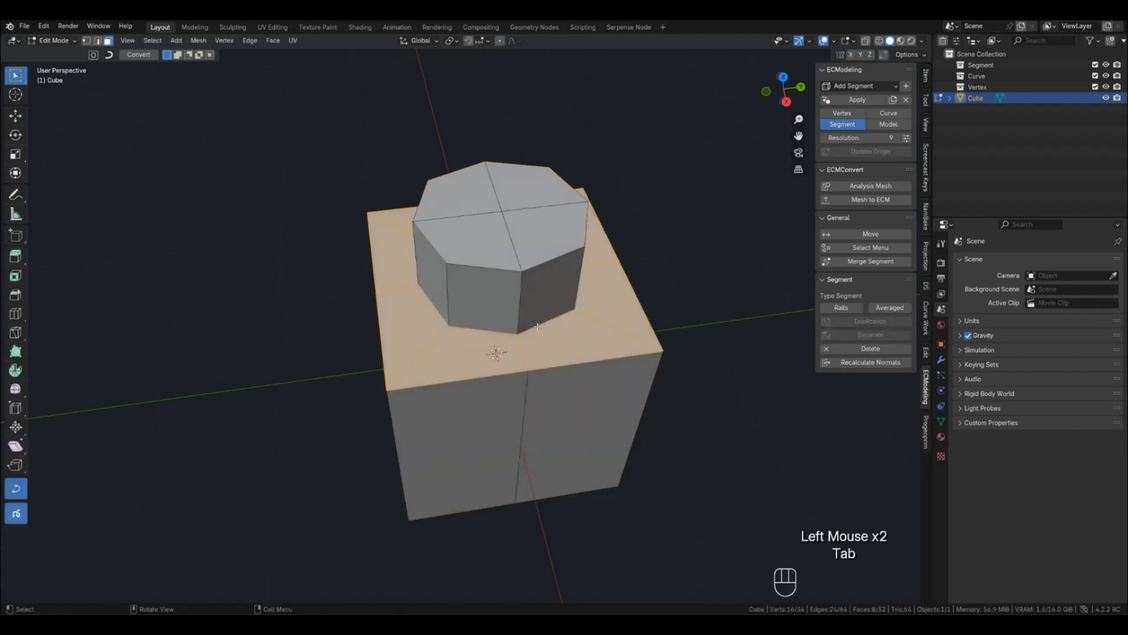
key(Tab)
click(612, 322)
Undo the n-gon fixes, loop cuts and mesh analysis back to the plain extruded octagon on the cube
key(ctrl+z)
key(ctrl+z)
key(ctrl+z)
key(ctrl+z)
key(ctrl+z)
key(ctrl+z)
key(ctrl+z)
key(ctrl+z)
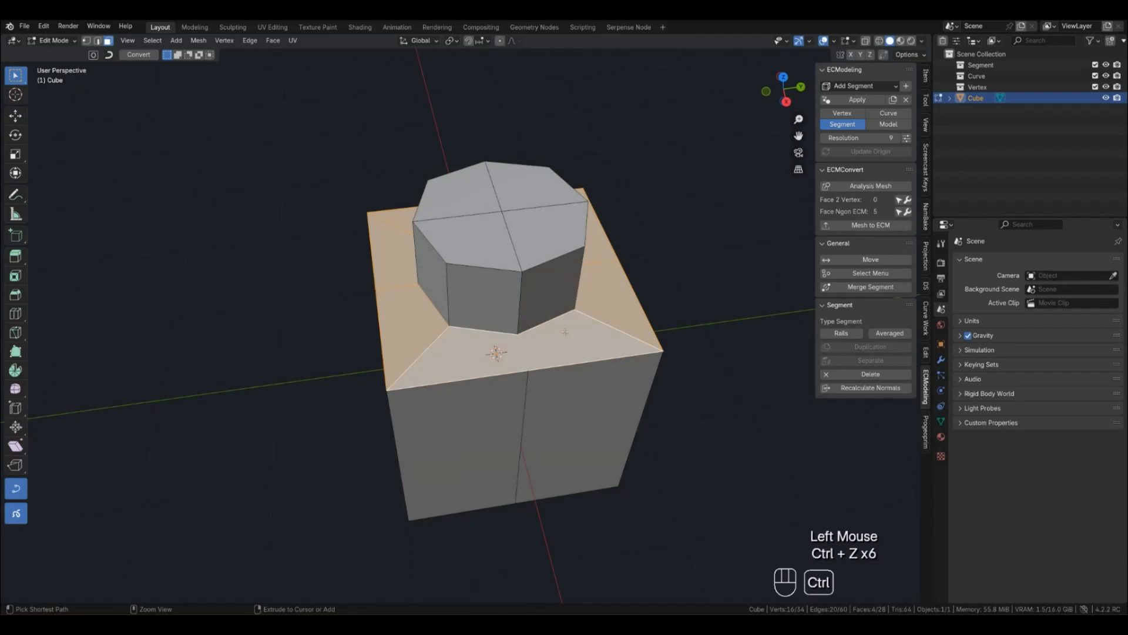
key(ctrl+z)
key(ctrl+z)
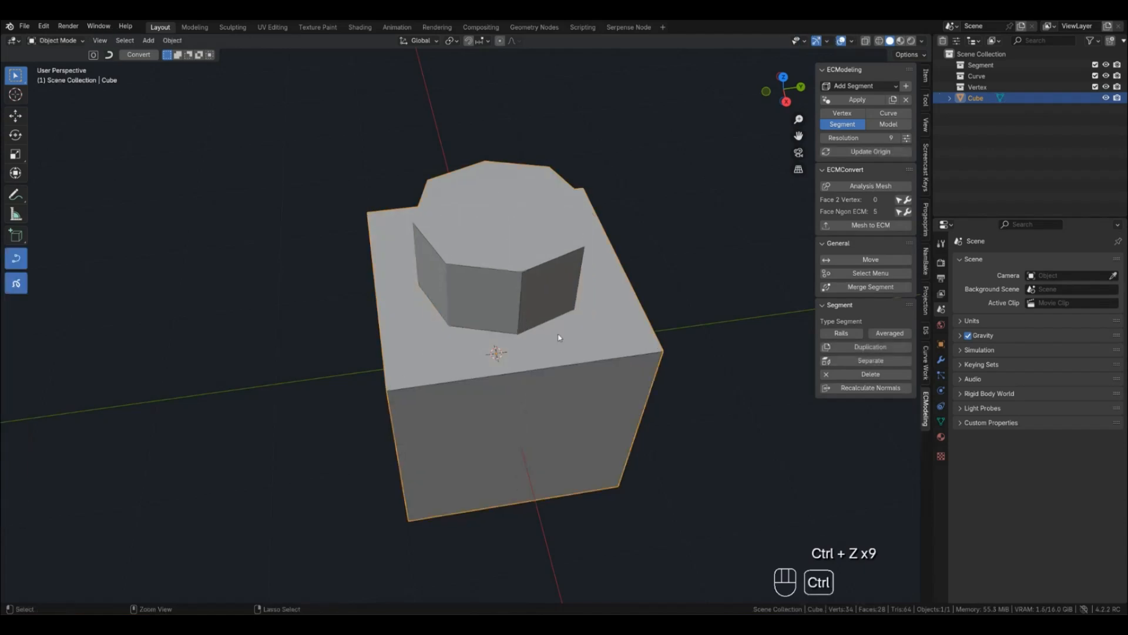
key(ctrl+z)
key(ctrl+z)
key(ctrl+z)
key(ctrl+z)
click(523, 339)
scroll(522, 341, up, 1)
middle_drag(523, 340, 547, 360)
key(ctrl+z)
key(ctrl+z)
key(ctrl+z)
key(ctrl+z)
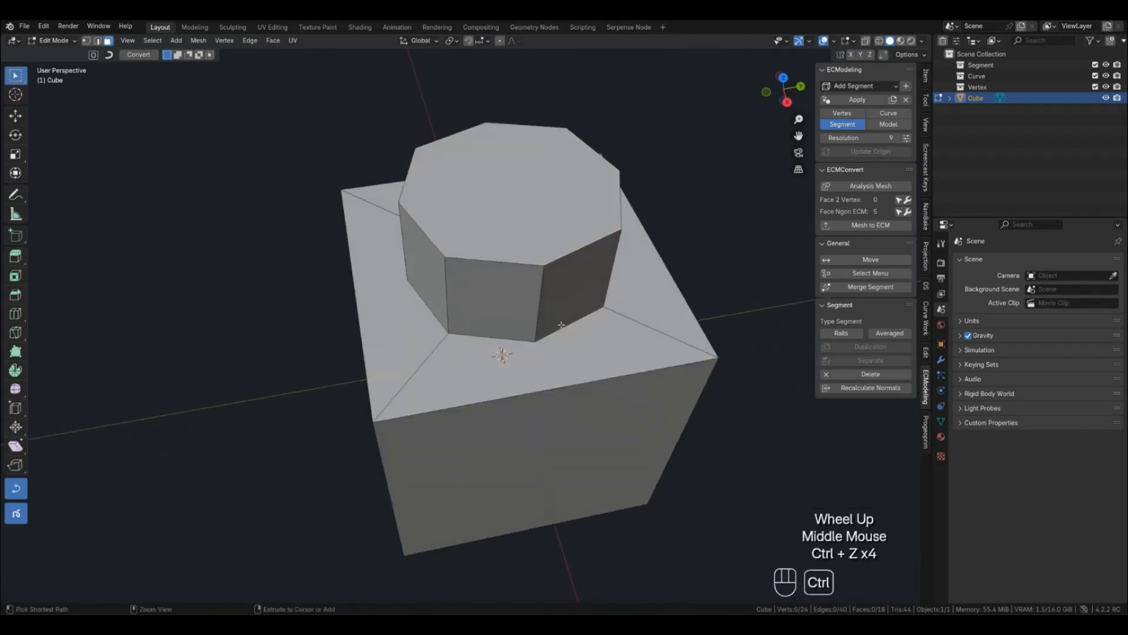
key(ctrl+z)
key(ctrl+z)
key(ctrl+z)
Dissolve the octagon's front vertical edge with Dissolve Vertices disabled, keeping both of its end vertices
click(548, 363)
key(Tab)
click(549, 362)
key(2)
click(526, 342)
shift+click(519, 343)
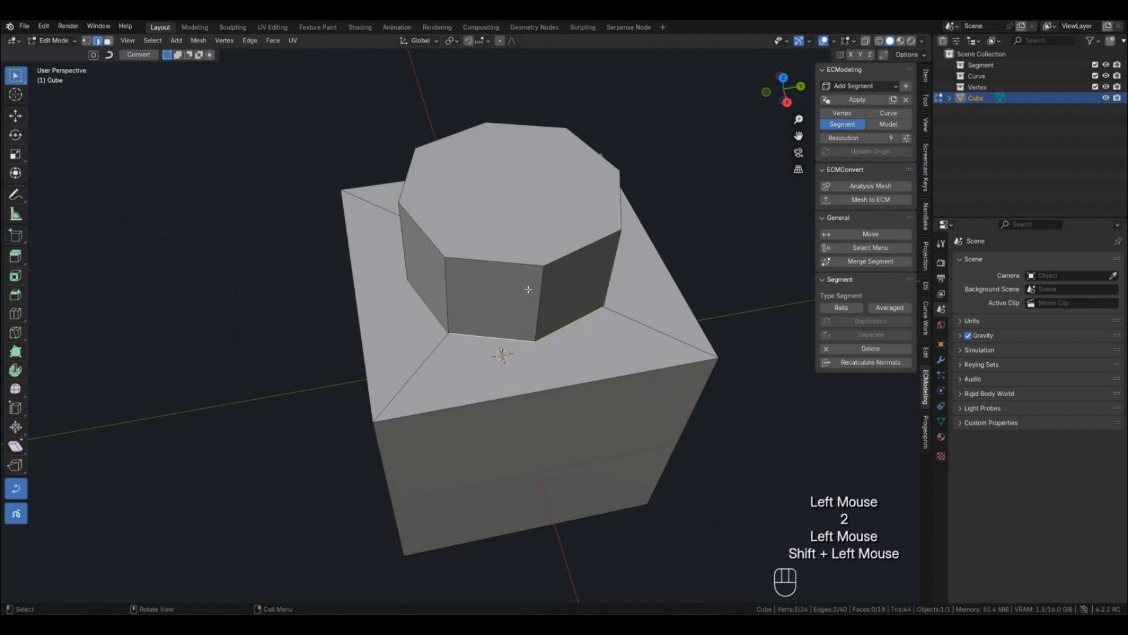
click(538, 325)
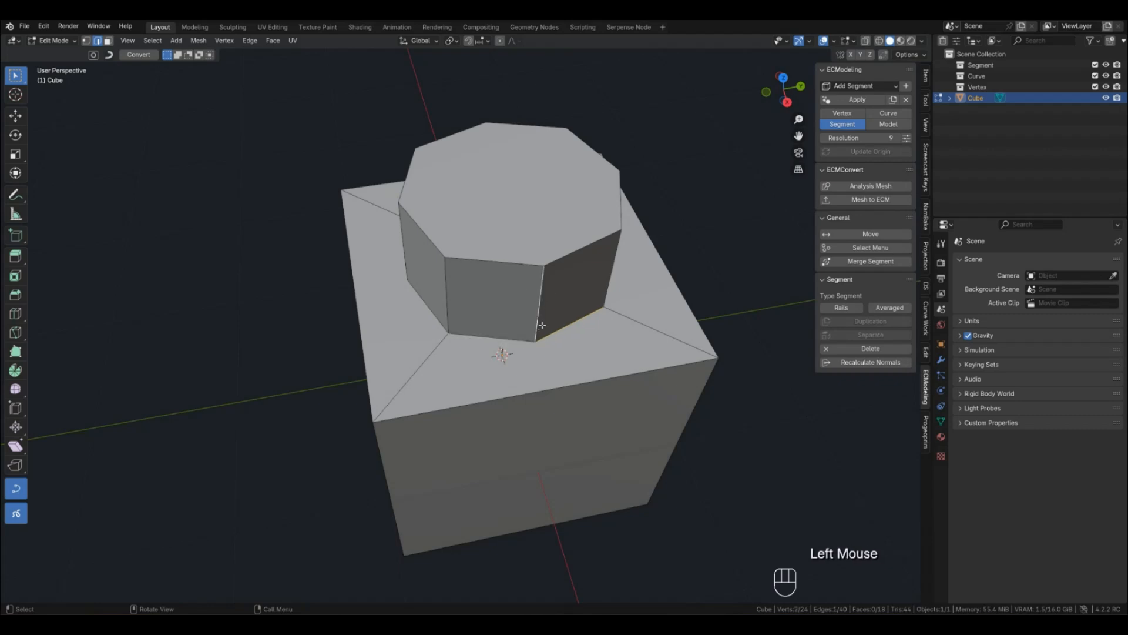
key(x)
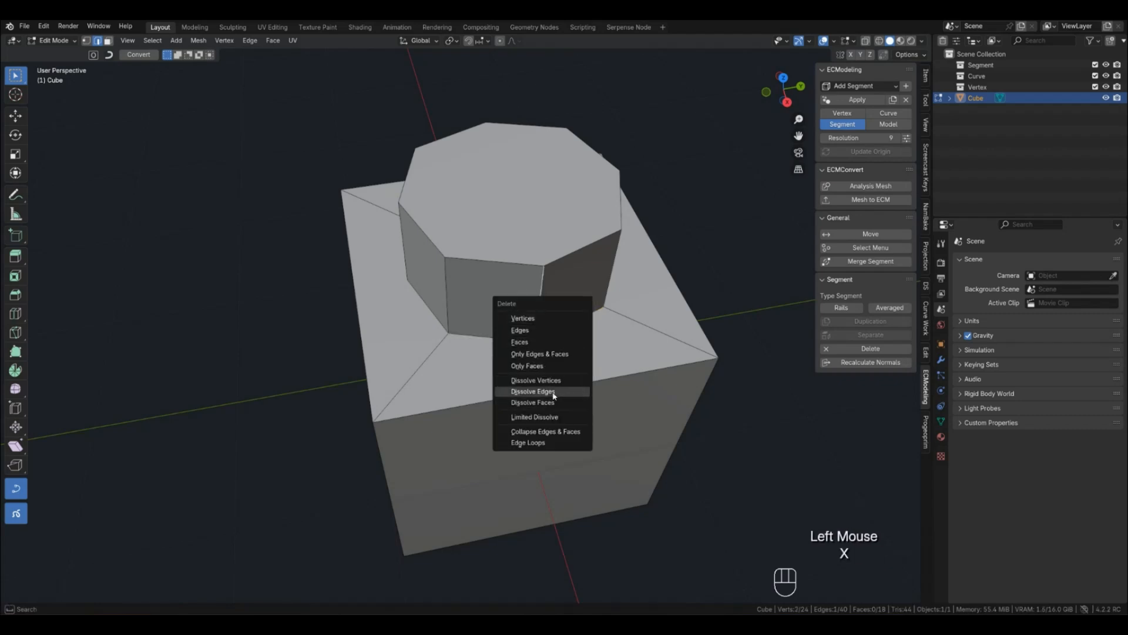
click(552, 392)
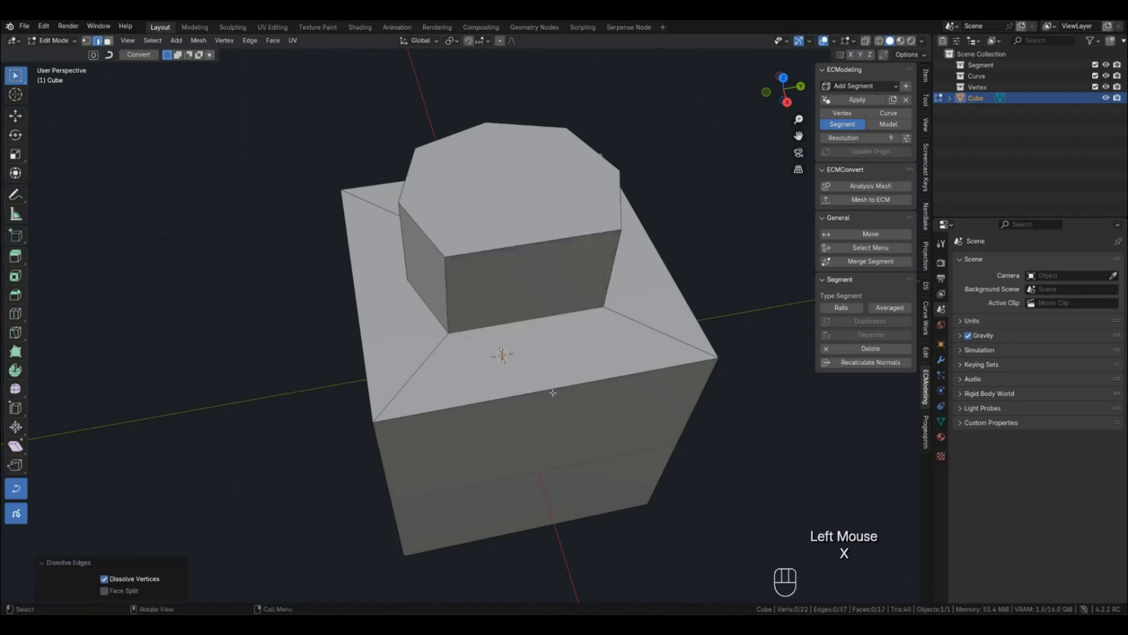
click(106, 579)
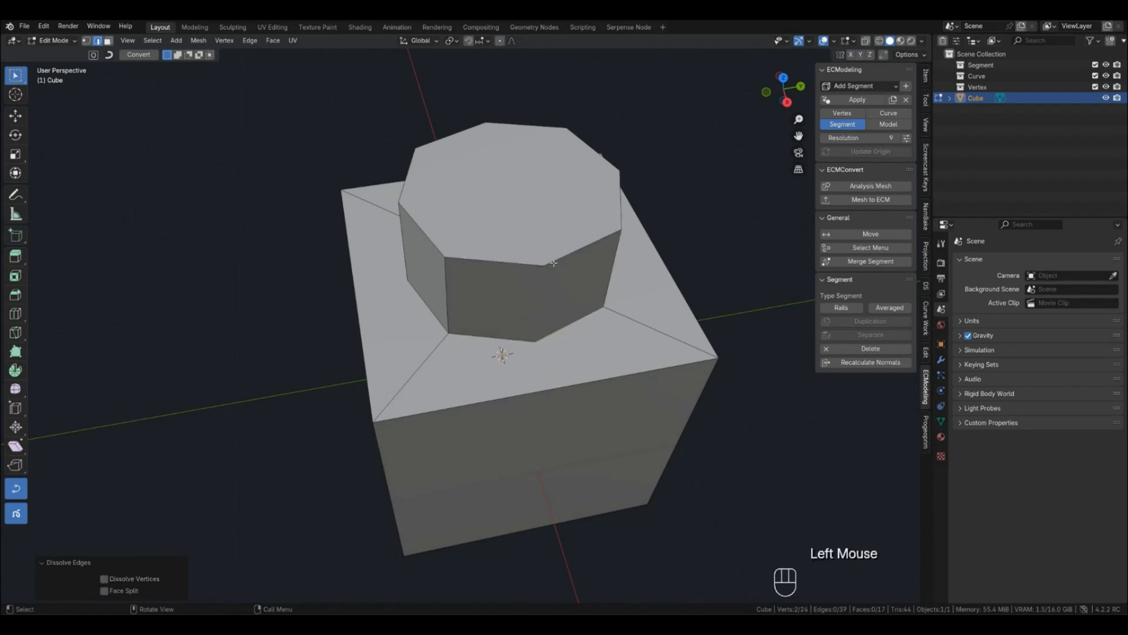
Dissolve the other three alternate vertical edges of the octagon while keeping their vertices
middle_drag(423, 311, 544, 383)
click(376, 326)
click(430, 332)
shift+click(604, 332)
middle_drag(408, 391, 487, 411)
shift+click(385, 378)
key(x)
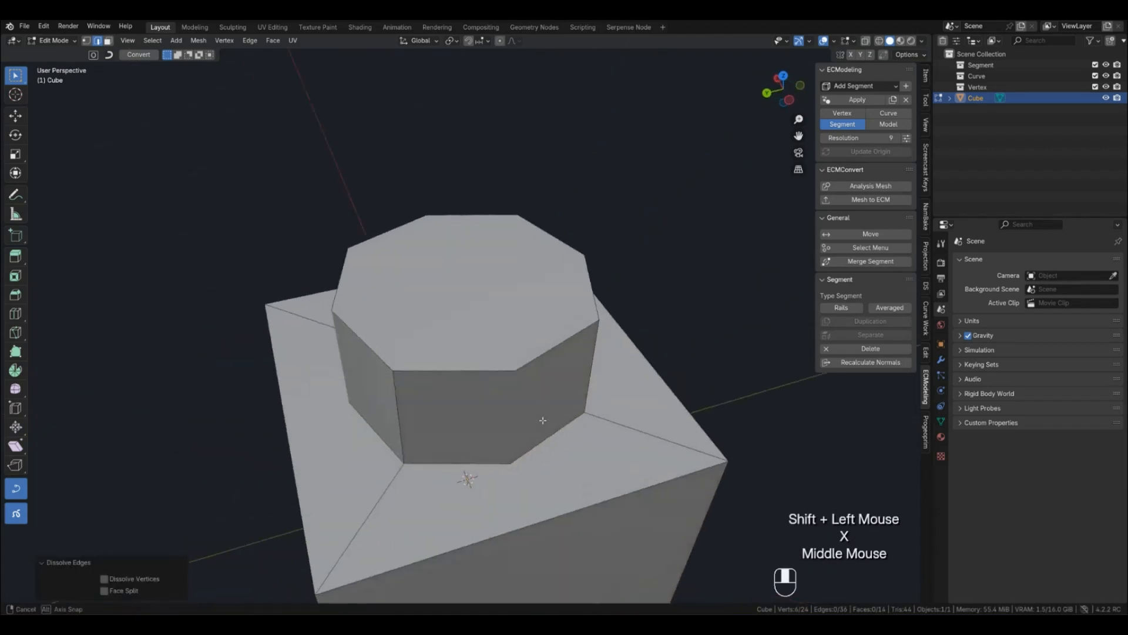
Examine the octagon's vertices in vertex selection mode and run Analysis Mesh on the cube
key(1)
scroll(687, 370, down, 1)
click(687, 370)
middle_drag(687, 370, 584, 368)
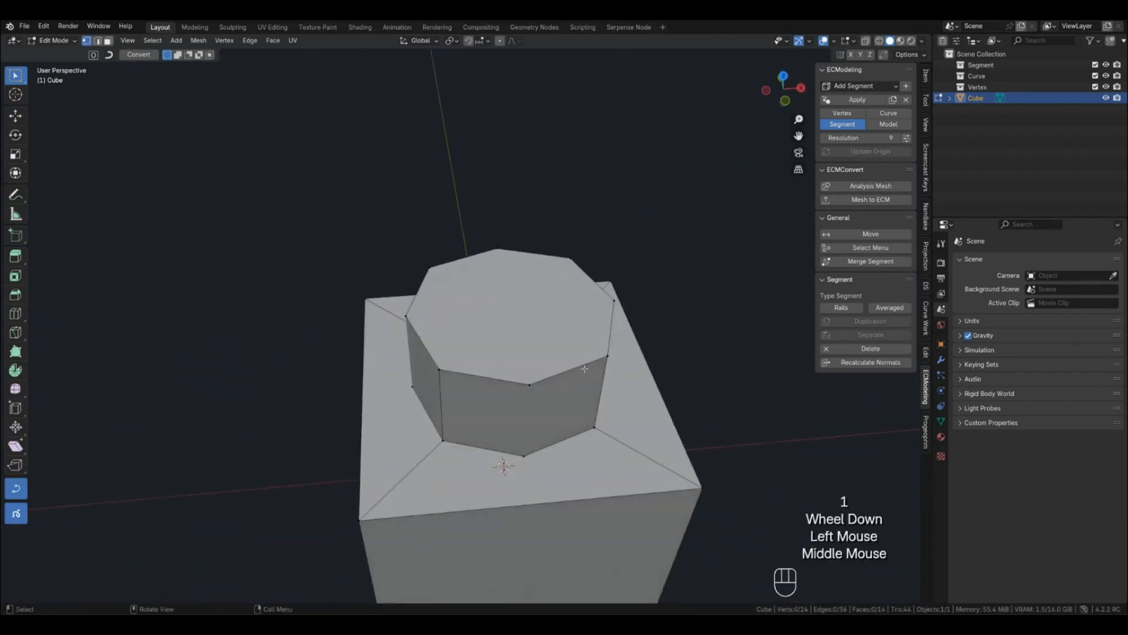
scroll(398, 396, down, 1)
shift+middle_drag(398, 395, 403, 327)
scroll(404, 327, up, 2)
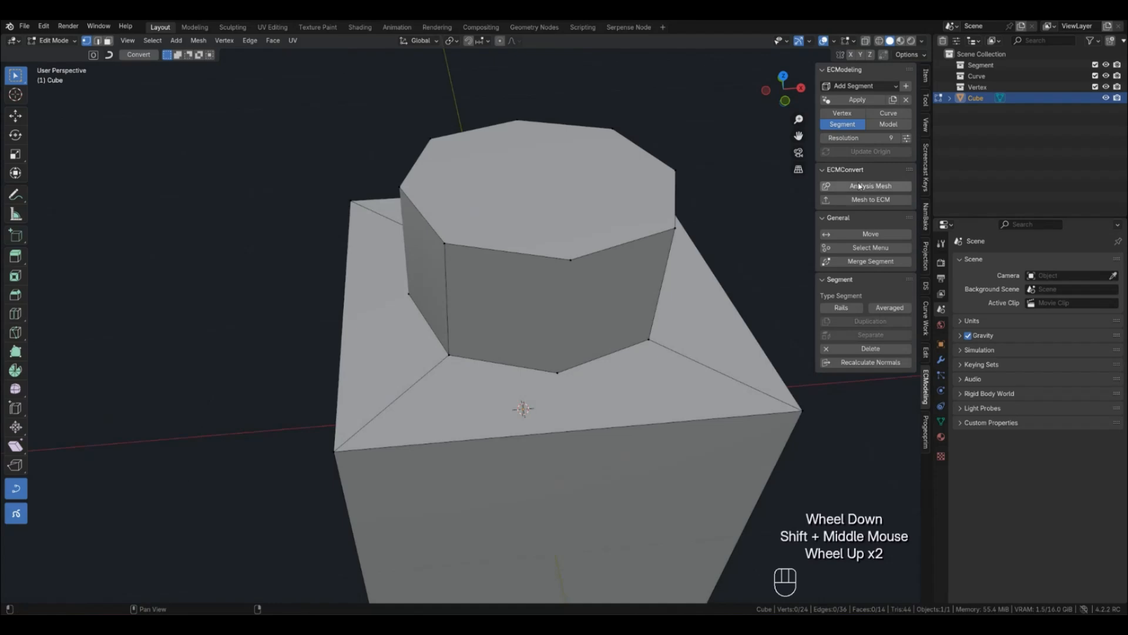
click(859, 186)
click(859, 185)
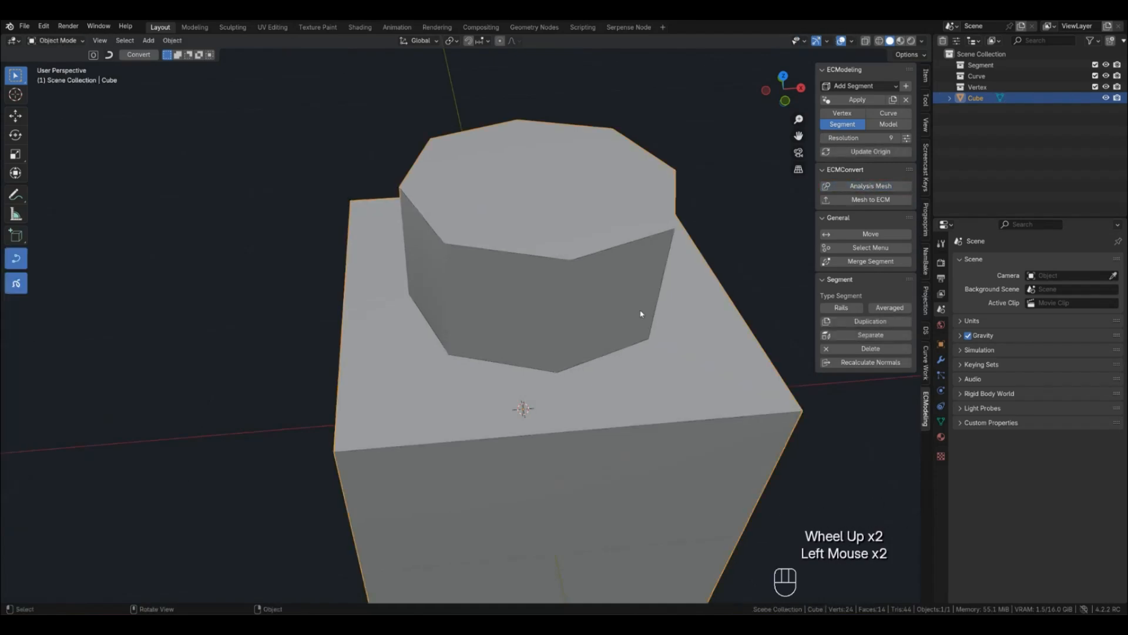
Circle the four corner vertices of the top face in front of the octagon with Annotate strokes and erase the strokes
click(641, 314)
key(Tab)
click(16, 195)
click(447, 354)
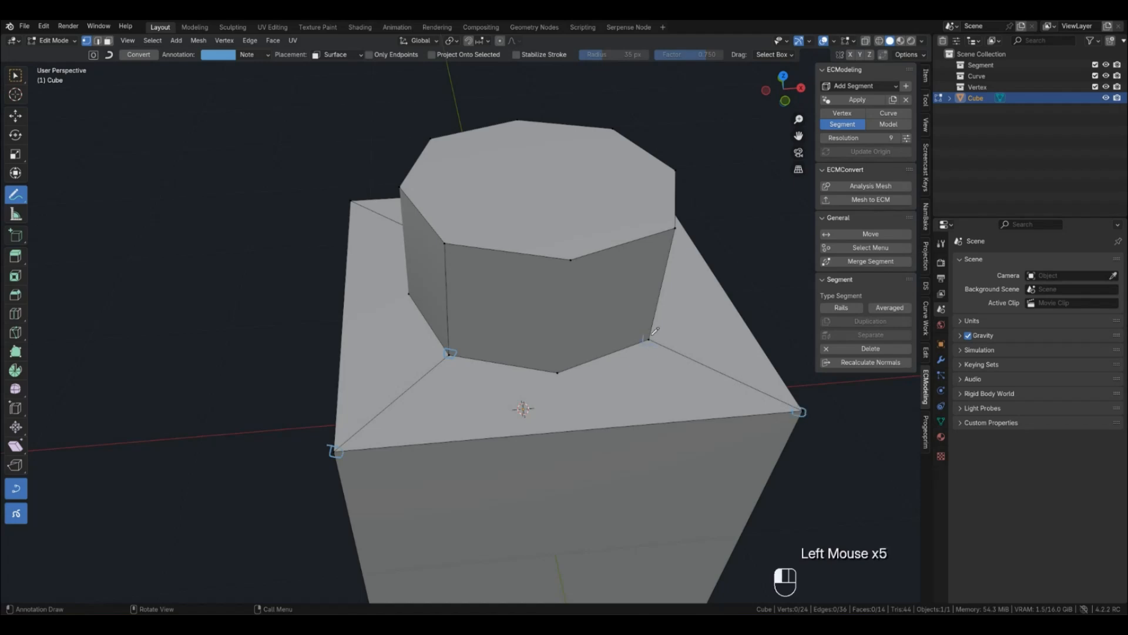
drag(18, 195, 71, 265)
mouse_move(272, 427)
mouse_down()
mouse_move(365, 398)
mouse_move(785, 406)
mouse_up()
mouse_move(16, 194)
mouse_down()
mouse_move(65, 198)
mouse_move(18, 195)
mouse_move(70, 265)
mouse_up()
key(ctrl+z)
click(711, 353)
drag(16, 194, 65, 198)
click(16, 75)
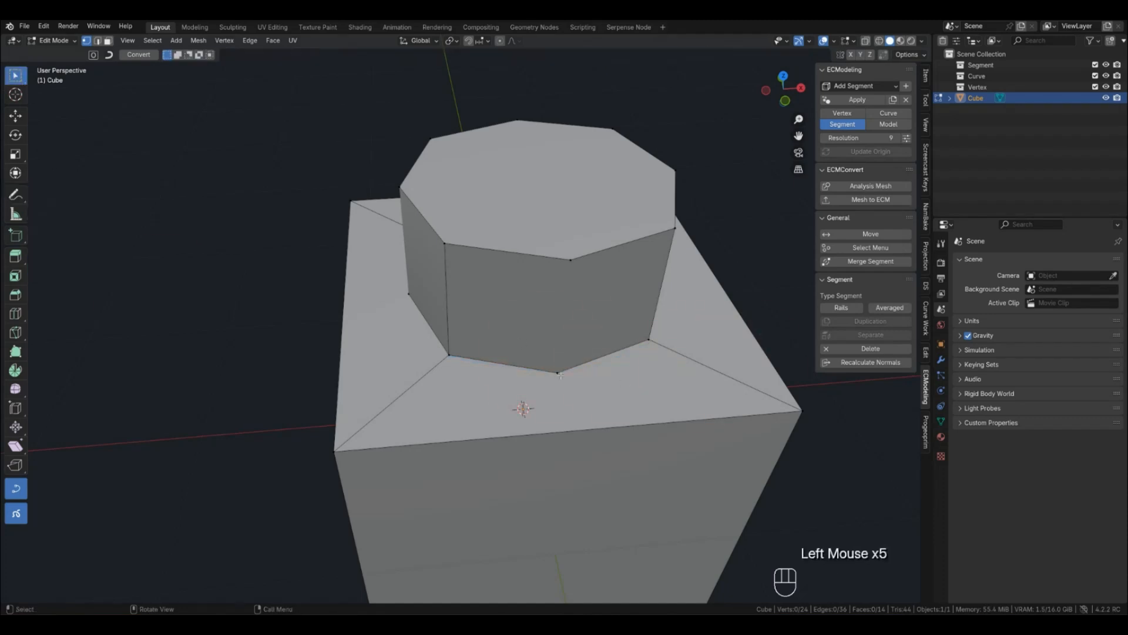
Convert the cube with the octagon to ECM using Mesh to ECM in Object Mode
key(Tab)
click(718, 334)
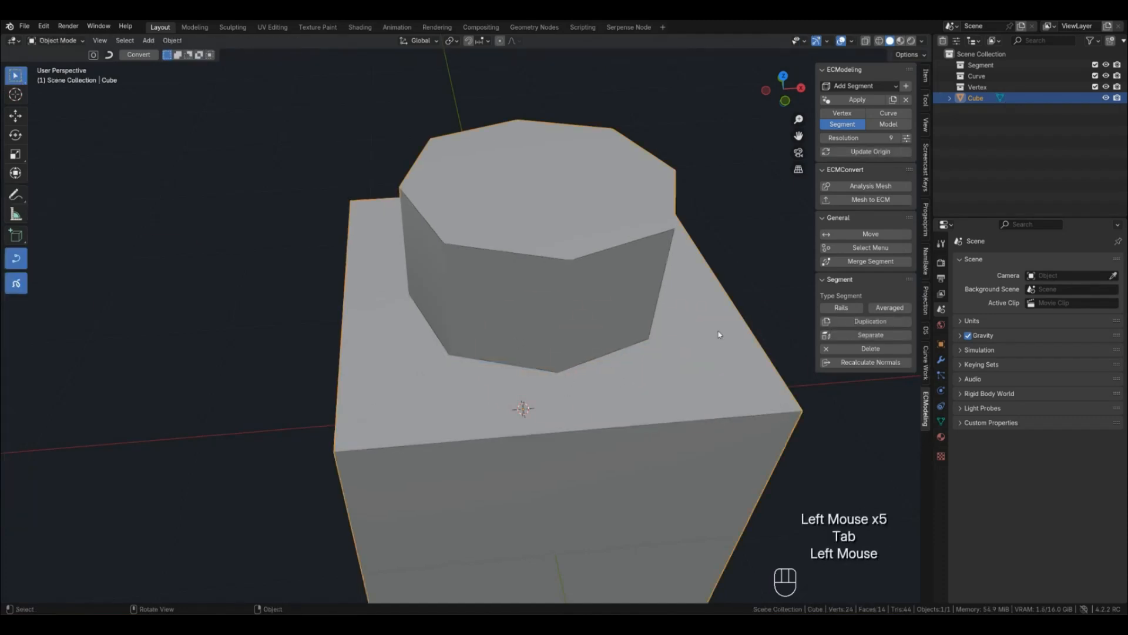
click(866, 200)
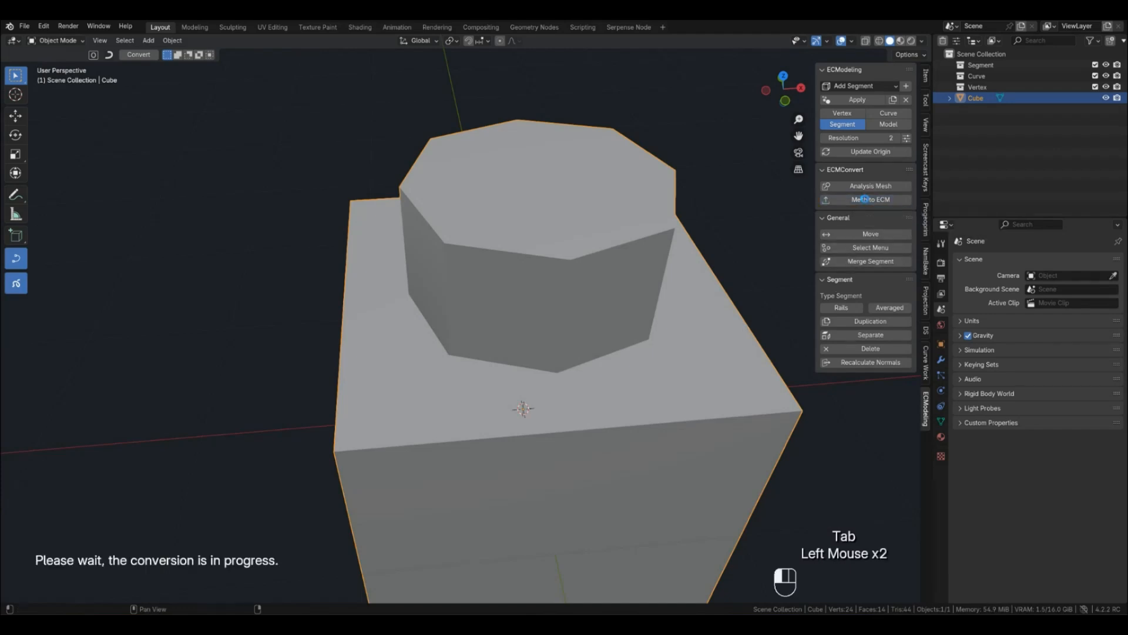
Examine the points of the converted curve along the front of the octagon's base in Edit Mode
scroll(748, 265, down, 2)
middle_drag(676, 341, 500, 378)
scroll(506, 378, up, 2)
click(513, 379)
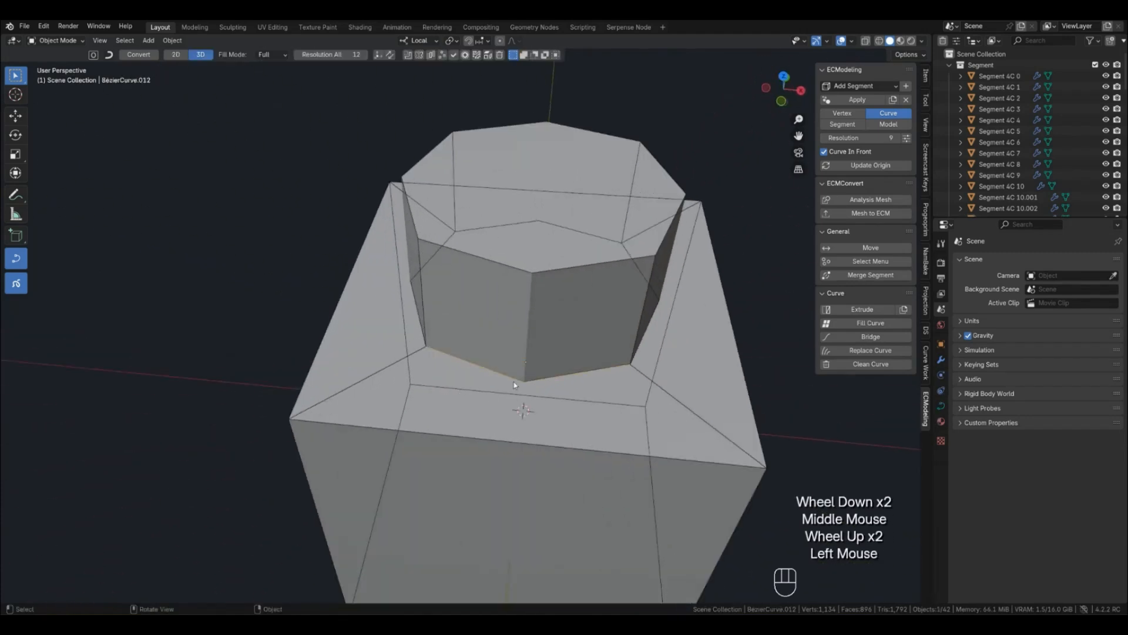
key(Tab)
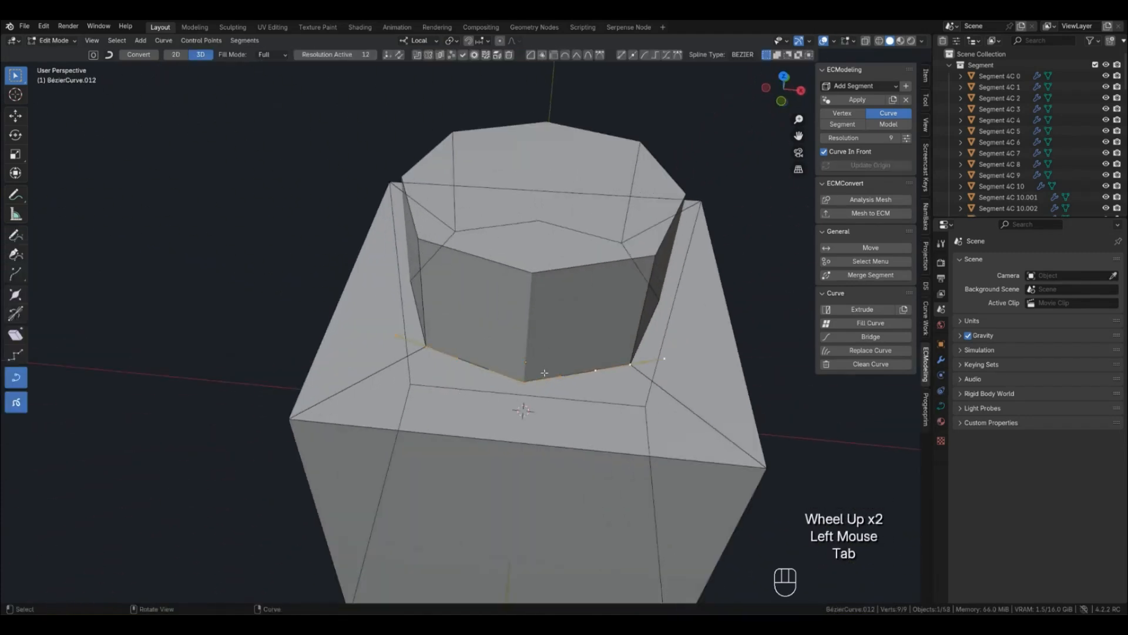
click(494, 374)
middle_drag(529, 355, 624, 346)
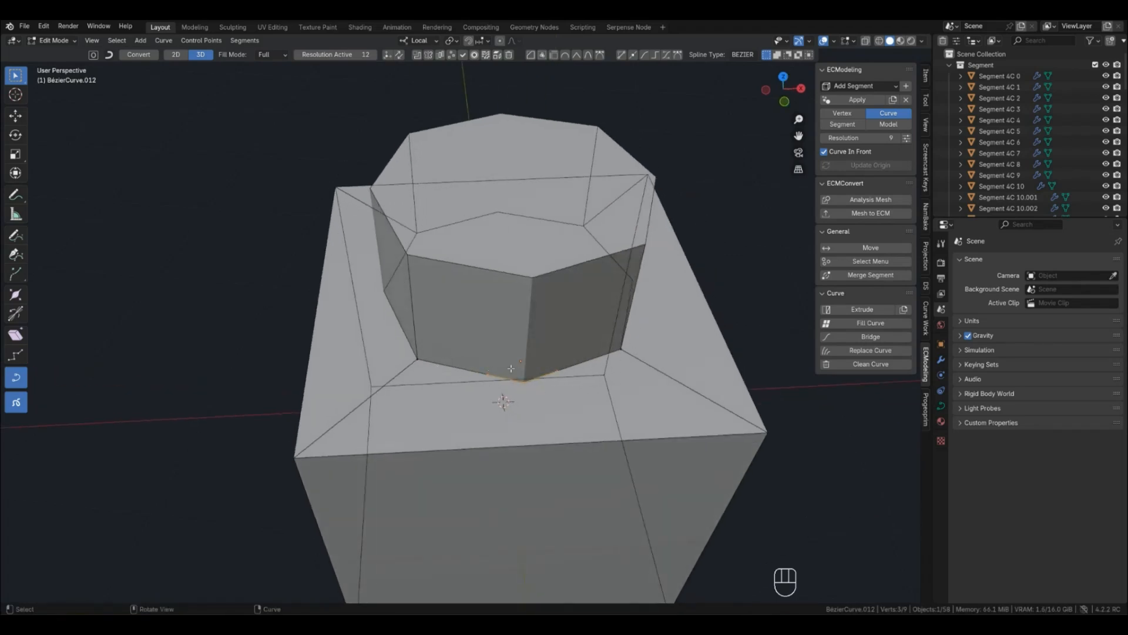
click(511, 369)
middle_drag(513, 414, 518, 401)
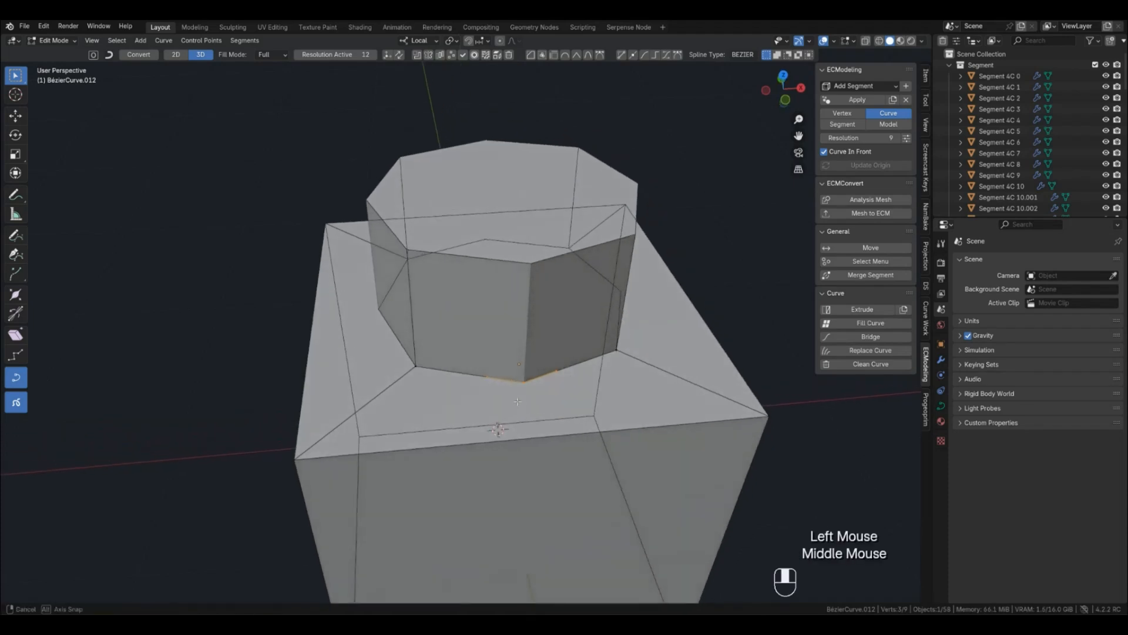
key(Tab)
Examine the converted segments at the octagon's base, side and top in Segment mode
click(658, 368)
key(3)
click(555, 397)
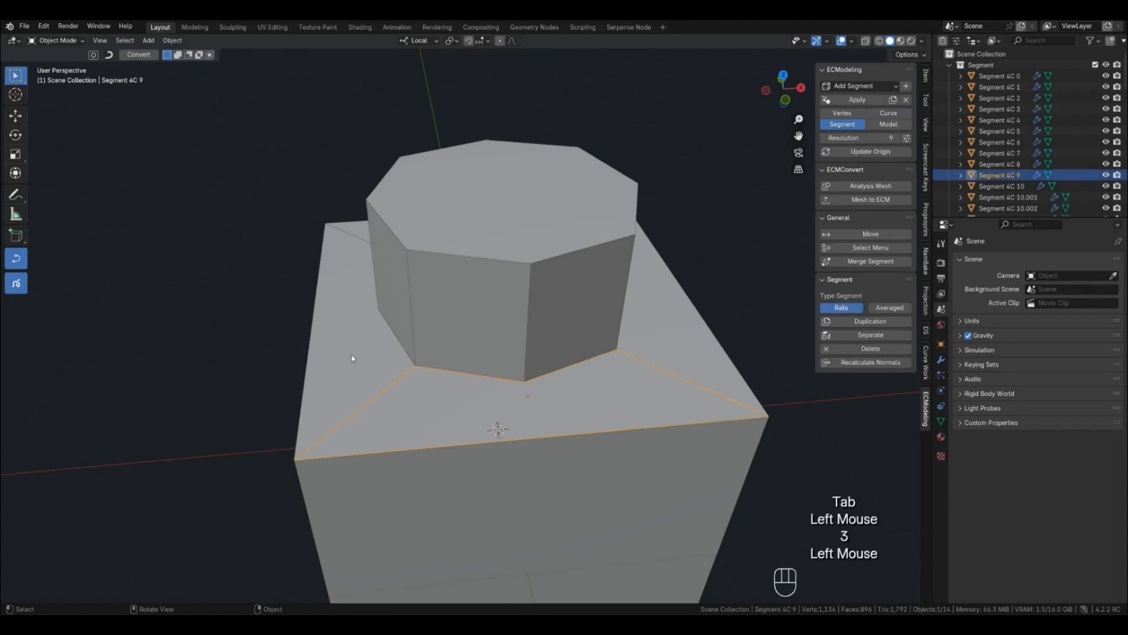
click(492, 253)
click(493, 217)
click(421, 276)
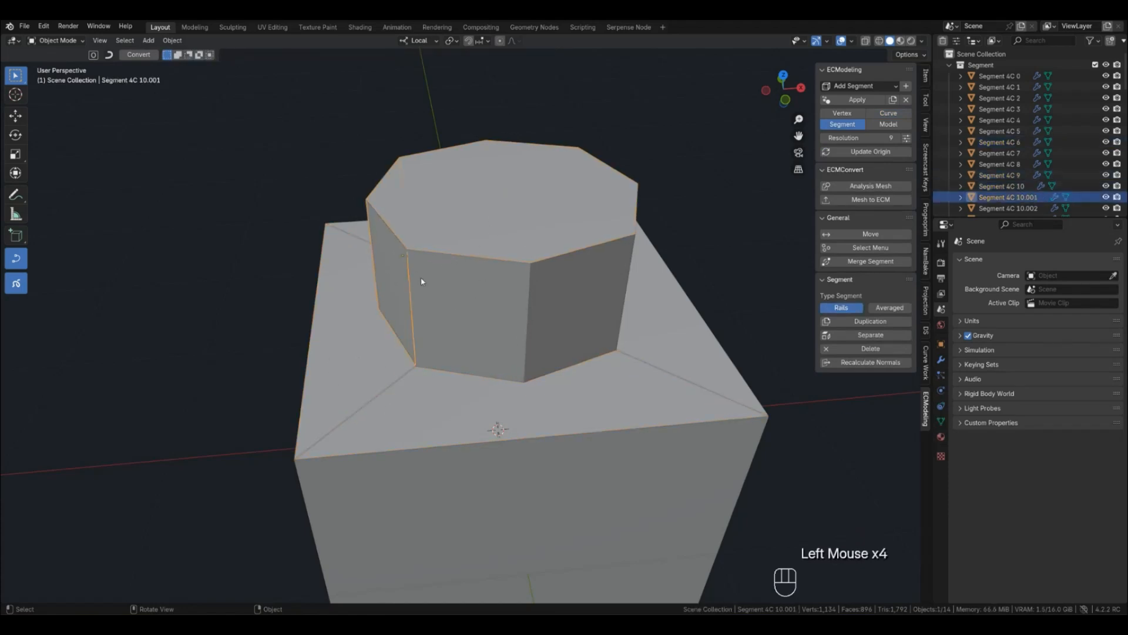
click(496, 298)
Select the four curves around the octagon's top in Curve mode and examine the smoothed shape in Model mode
middle_drag(496, 297, 491, 248)
click(492, 249)
key(2)
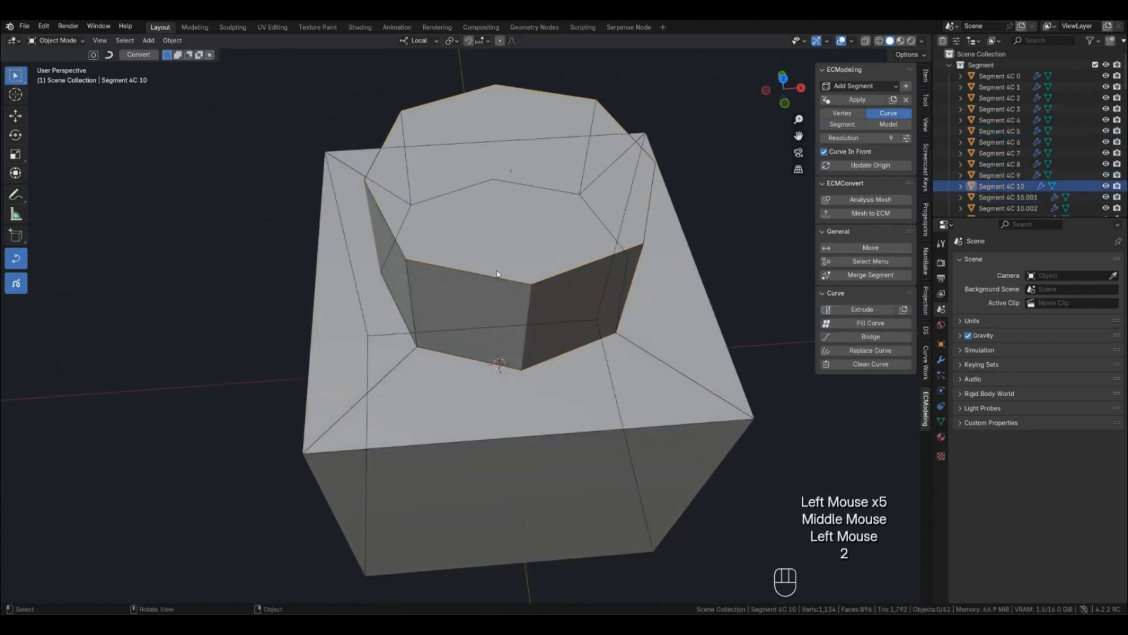
click(449, 252)
shift+click(383, 223)
shift+click(585, 100)
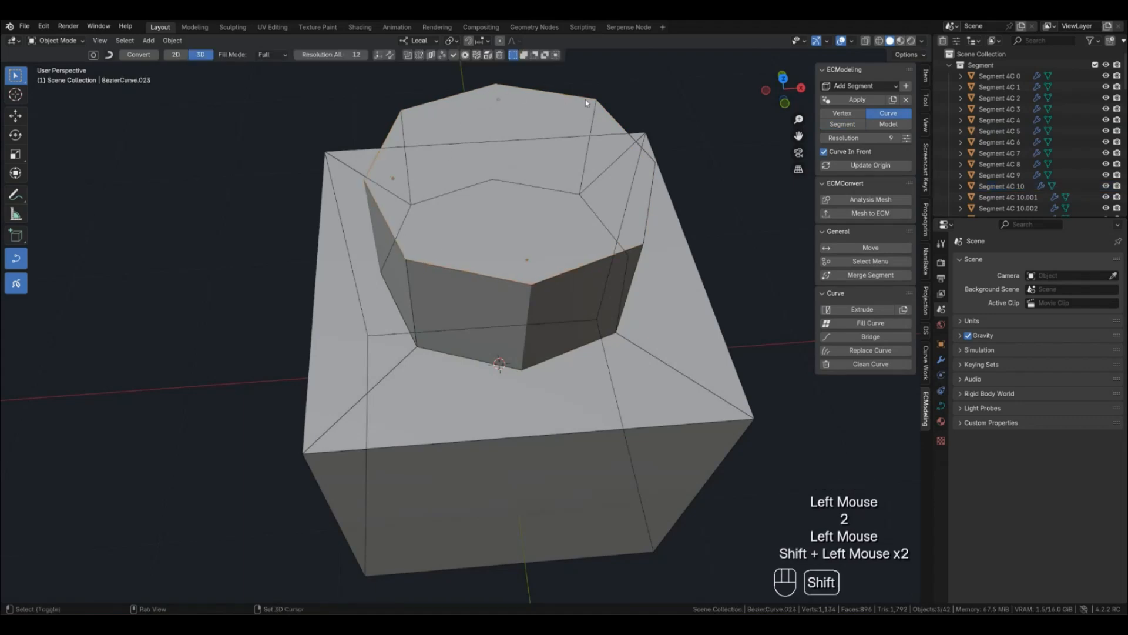
shift+click(649, 235)
scroll(654, 247, down, 2)
scroll(599, 290, up, 1)
middle_drag(599, 287, 514, 282)
key(3)
key(4)
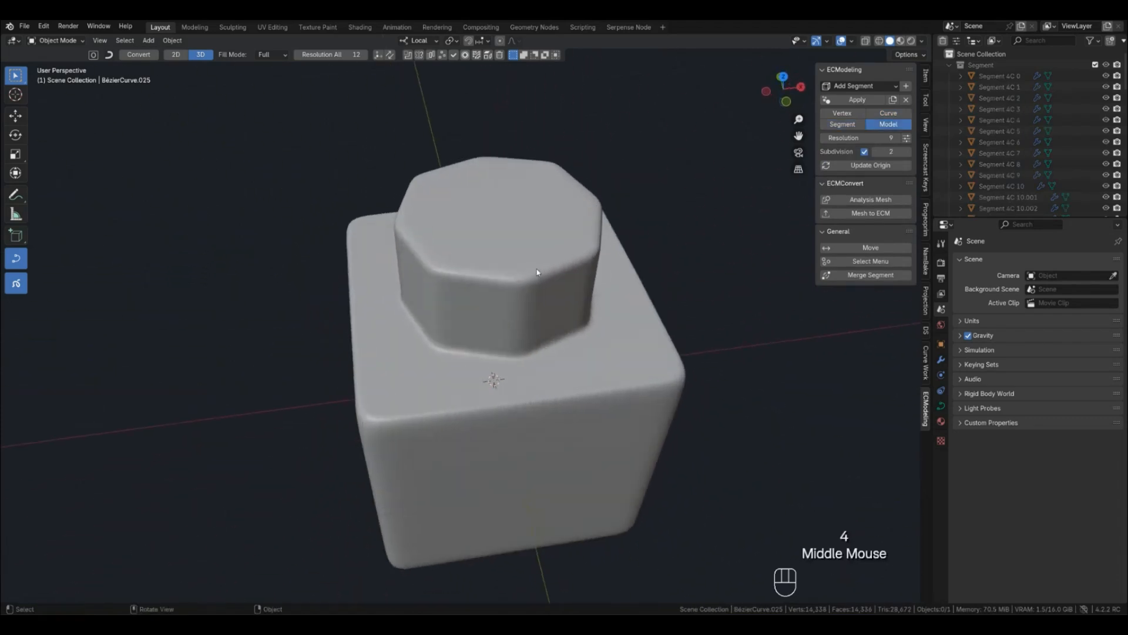
Open the four curves around the octagon's top in Edit Mode and select the middle point of each
key(2)
click(514, 279)
shift+click(415, 256)
shift+click(594, 195)
shift+click(605, 223)
key(Tab)
middle_drag(608, 227, 470, 117)
drag(462, 106, 541, 322)
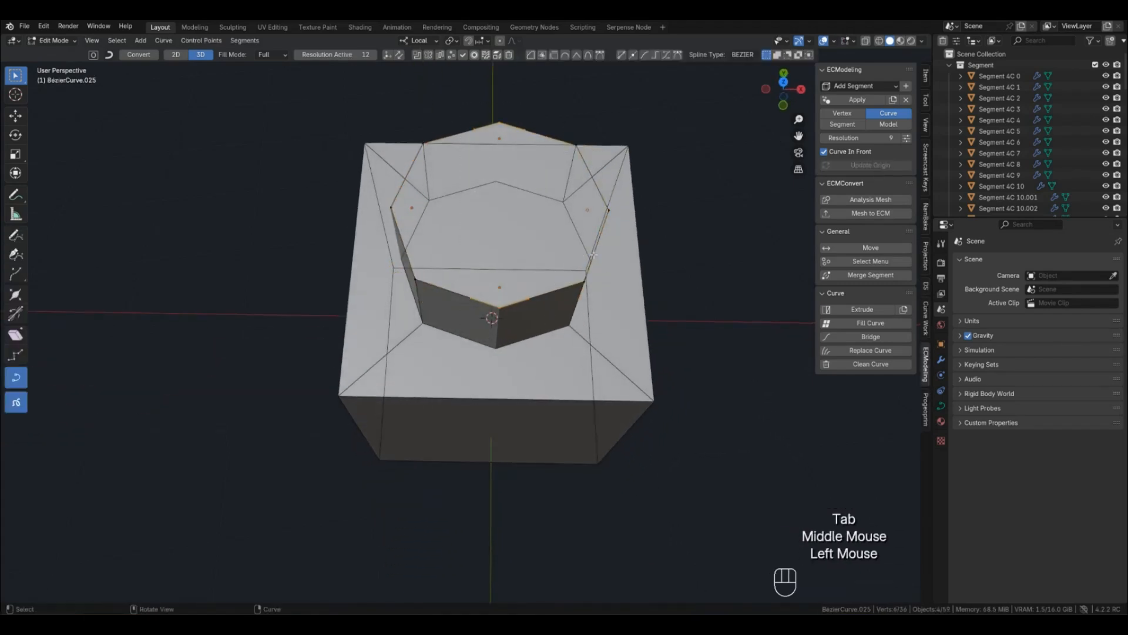
shift+click(412, 208)
shift+click(588, 210)
Try scaling the four middle points inward, preview the shape in Model mode, and undo the scaling
key(s)
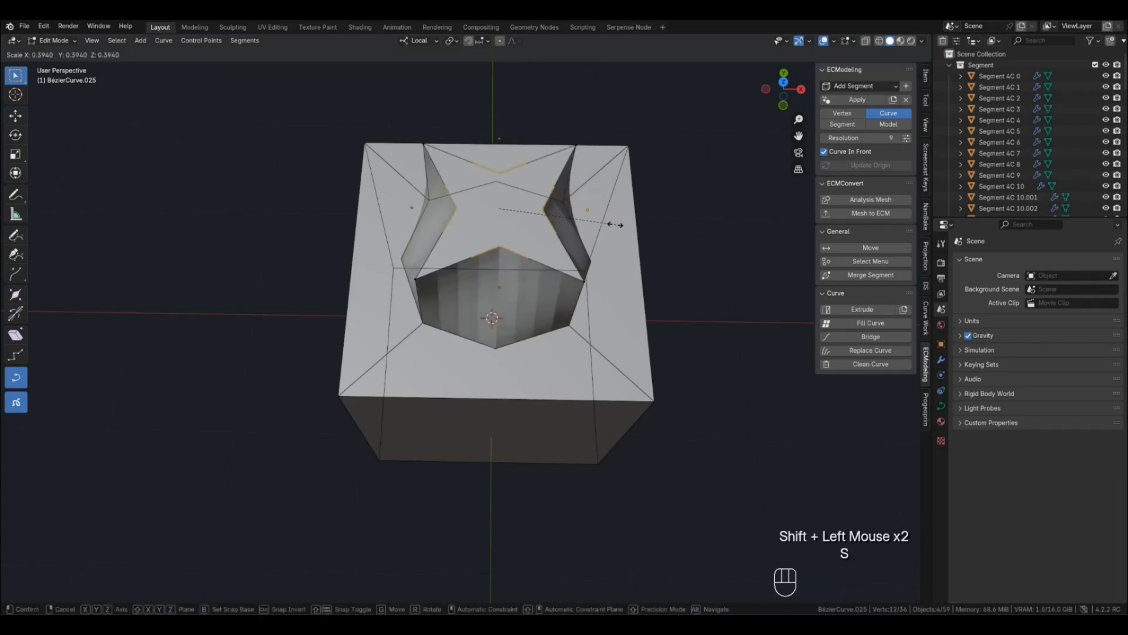
click(629, 227)
key(Tab)
click(713, 269)
key(4)
middle_drag(523, 320, 491, 322)
key(ctrl+z)
key(ctrl+z)
key(ctrl+z)
key(ctrl+z)
Set the handle type of the four middle points to Free and scale them outward by about 1.25
key(v)
click(499, 281)
key(v)
click(488, 355)
key(s)
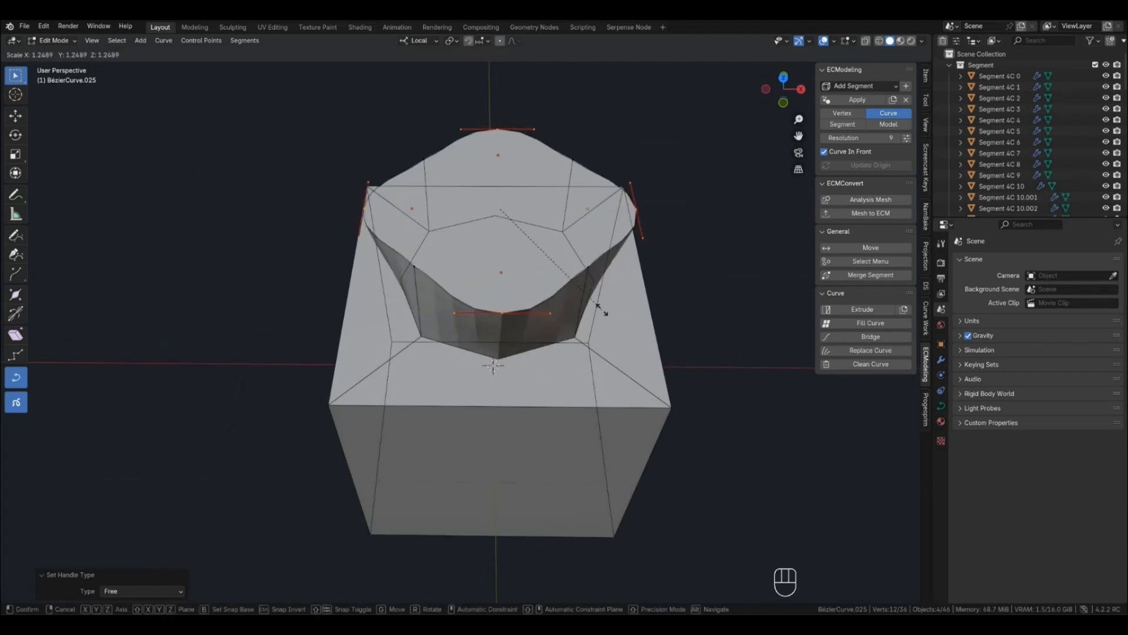
click(599, 305)
key(Tab)
key(4)
mouse_move(556, 332)
middle_down()
mouse_move(642, 294)
mouse_move(571, 322)
middle_up()
key(ctrl+z)
click(537, 294)
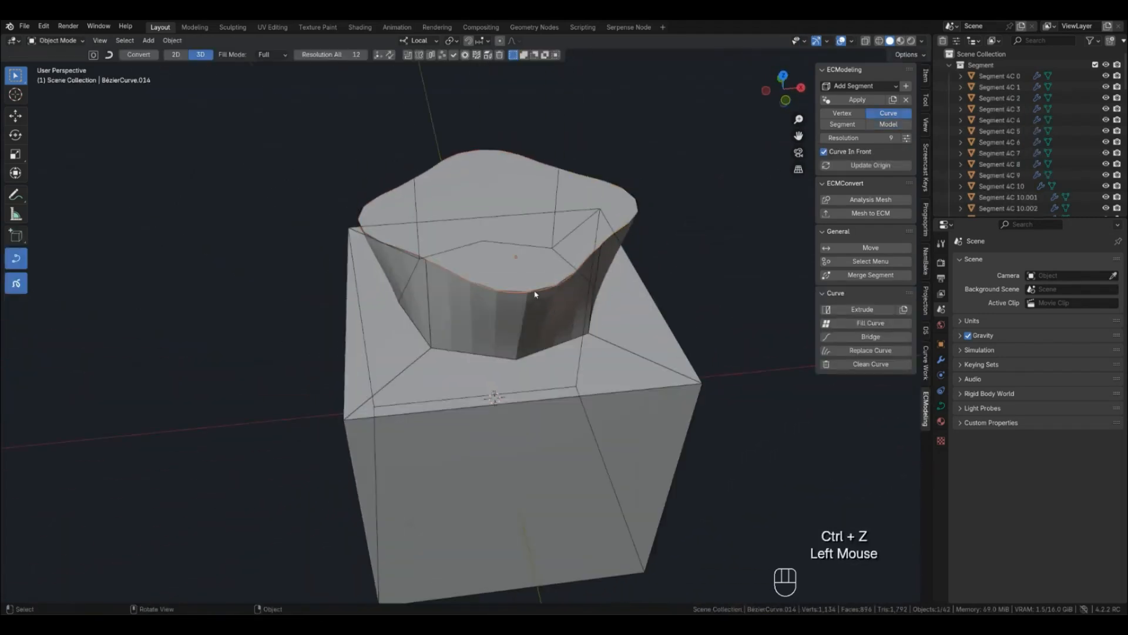
key(Tab)
click(436, 265)
middle_drag(616, 251, 604, 270)
shift+click(606, 260)
click(512, 318)
shift+click(512, 318)
shift+click(512, 318)
key(Tab)
Select the octagon's top segment, then its four boundary curves, and open those curves in Edit Mode
key(2)
key(3)
click(487, 232)
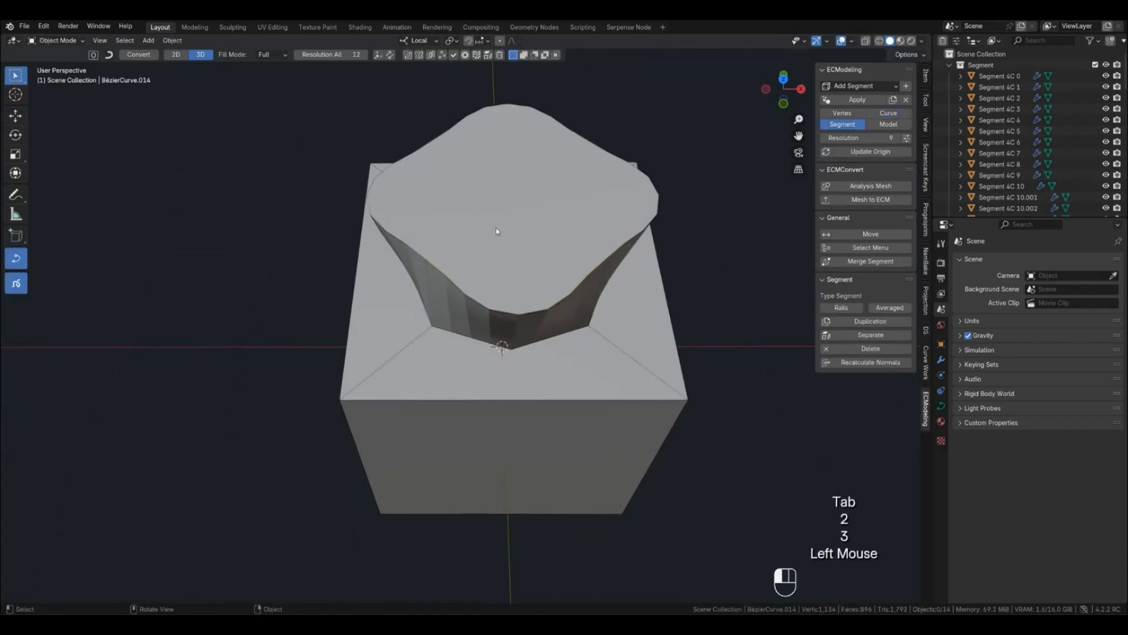
key(q)
key(shift+g)
click(568, 265)
key(Tab)
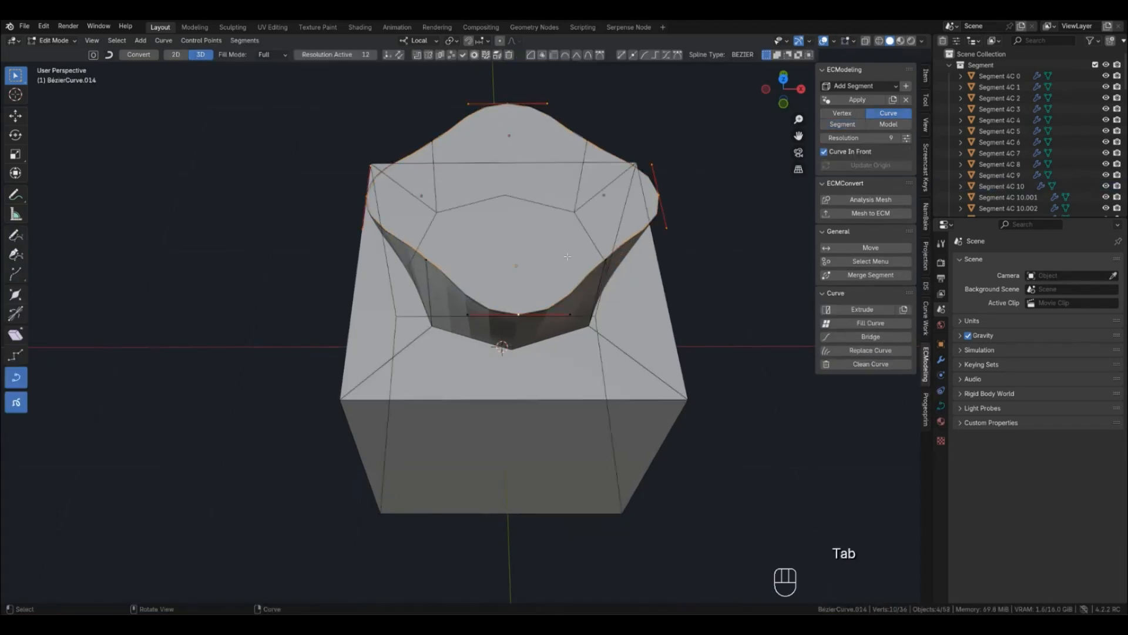
Change the handle type of the top curves' points to make the rim straight-edged and check the shape in Model mode
key(v)
click(562, 247)
key(Tab)
click(728, 270)
key(4)
middle_drag(727, 270, 505, 338)
click(582, 340)
scroll(579, 341, down, 1)
scroll(506, 338, up, 1)
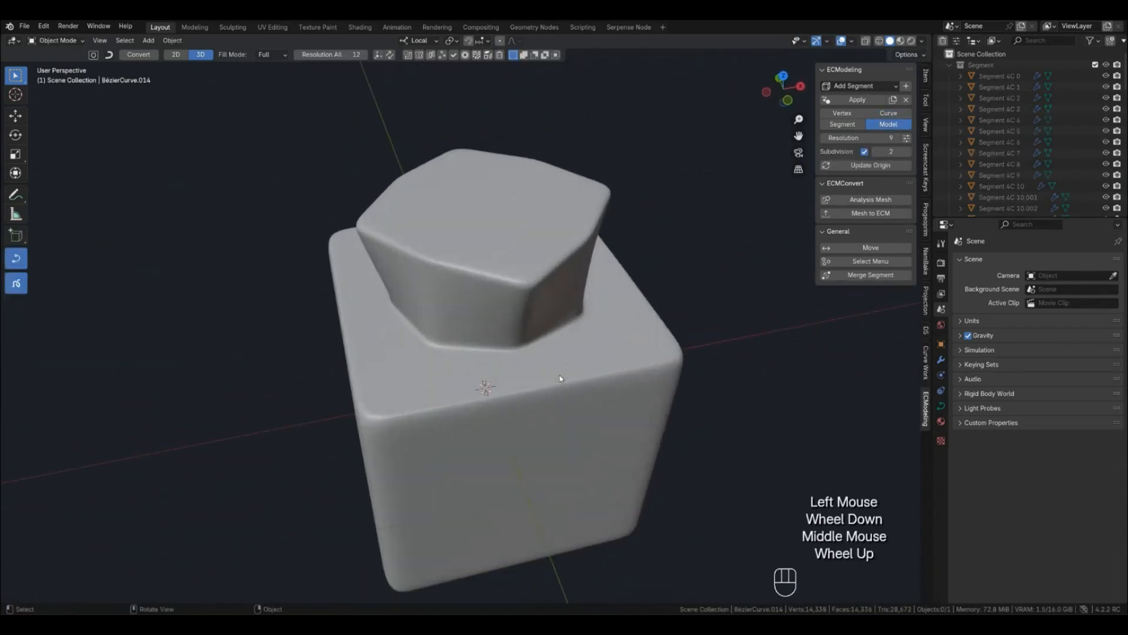
key(Tab)
click(504, 337)
scroll(505, 337, down, 1)
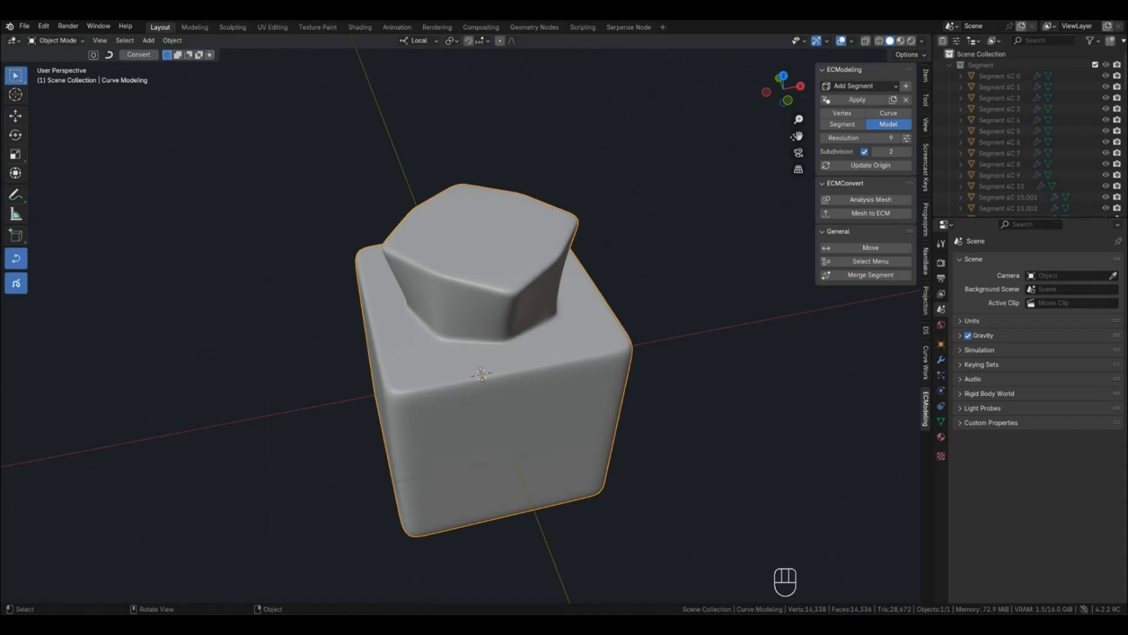
Discard the converted ECM model and add a mesh cylinder with 6 vertices
click(906, 100)
click(478, 294)
key(shift+alt+a)
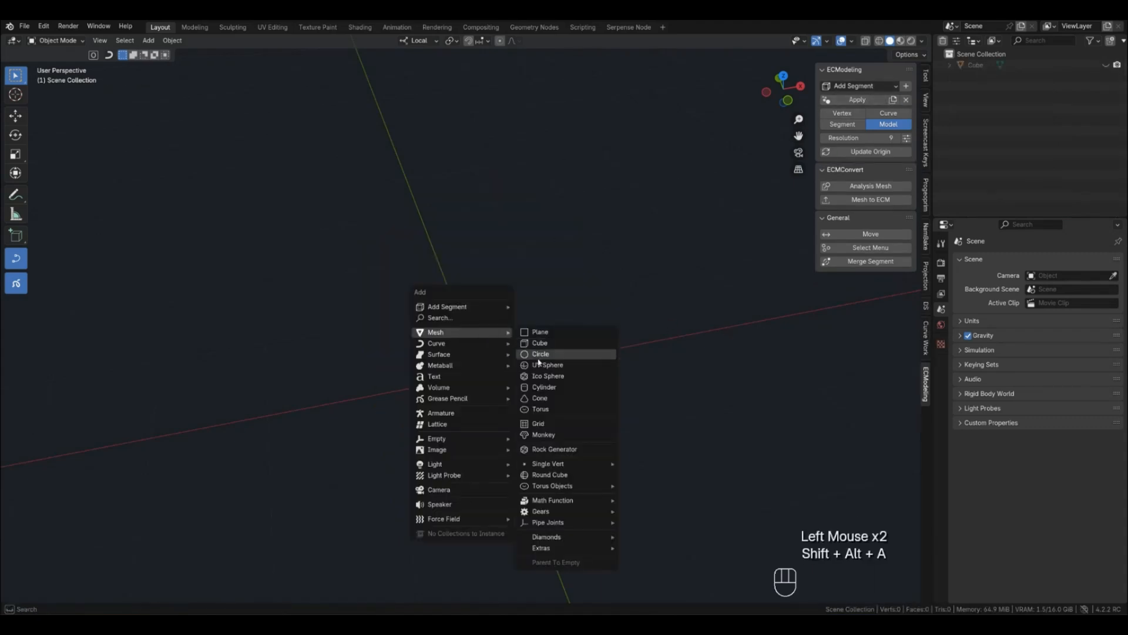
click(532, 388)
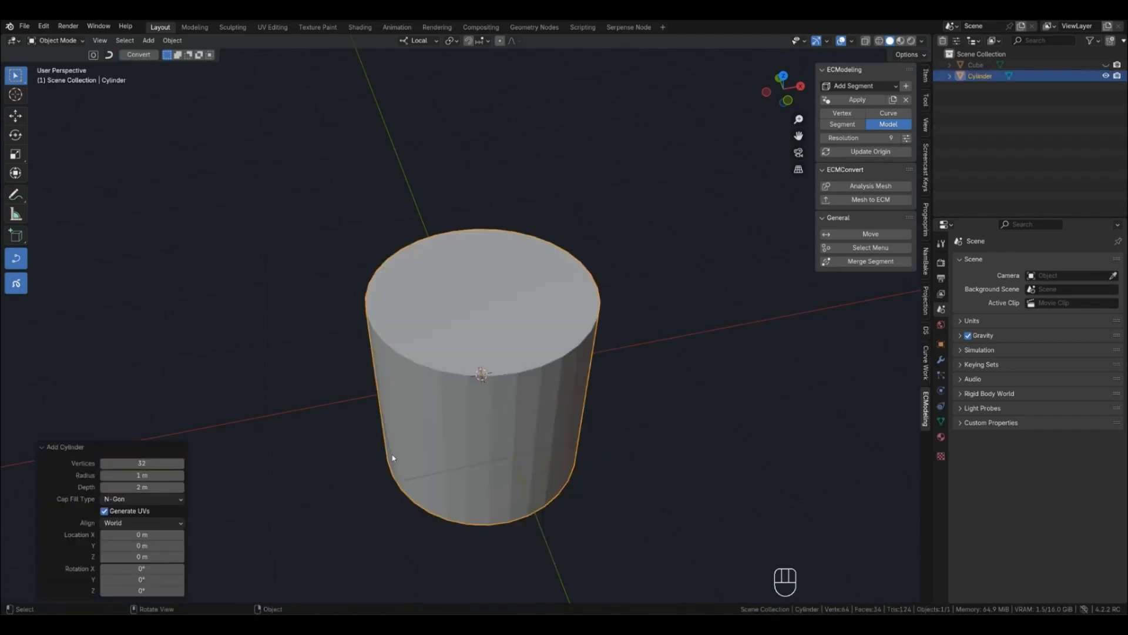
mouse_move(142, 463)
mouse_down()
mouse_move(115, 463)
mouse_move(142, 466)
mouse_up()
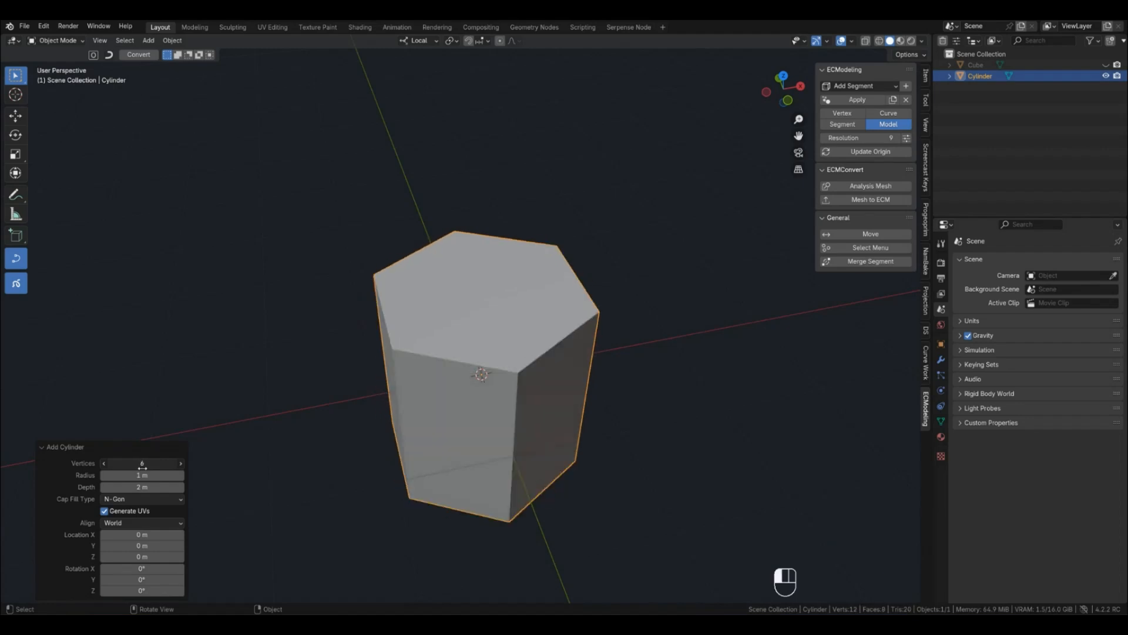
Analyse the six-sided cylinder mesh and select its reported n-gon faces, then clear the selection
click(471, 414)
key(Tab)
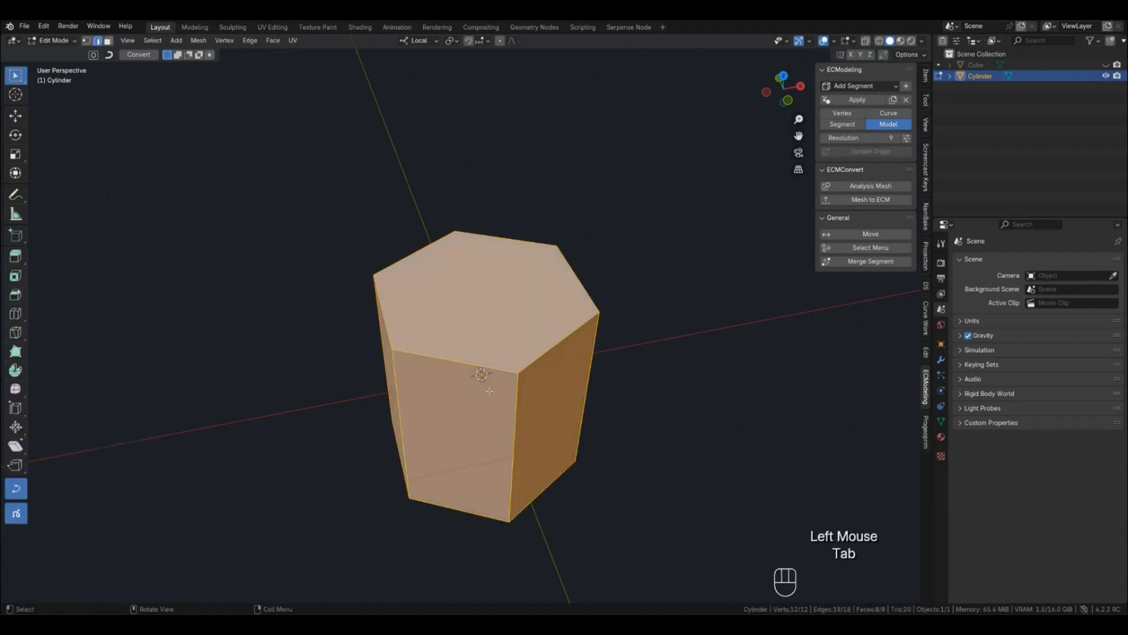
middle_drag(467, 416, 660, 411)
key(1)
click(672, 413)
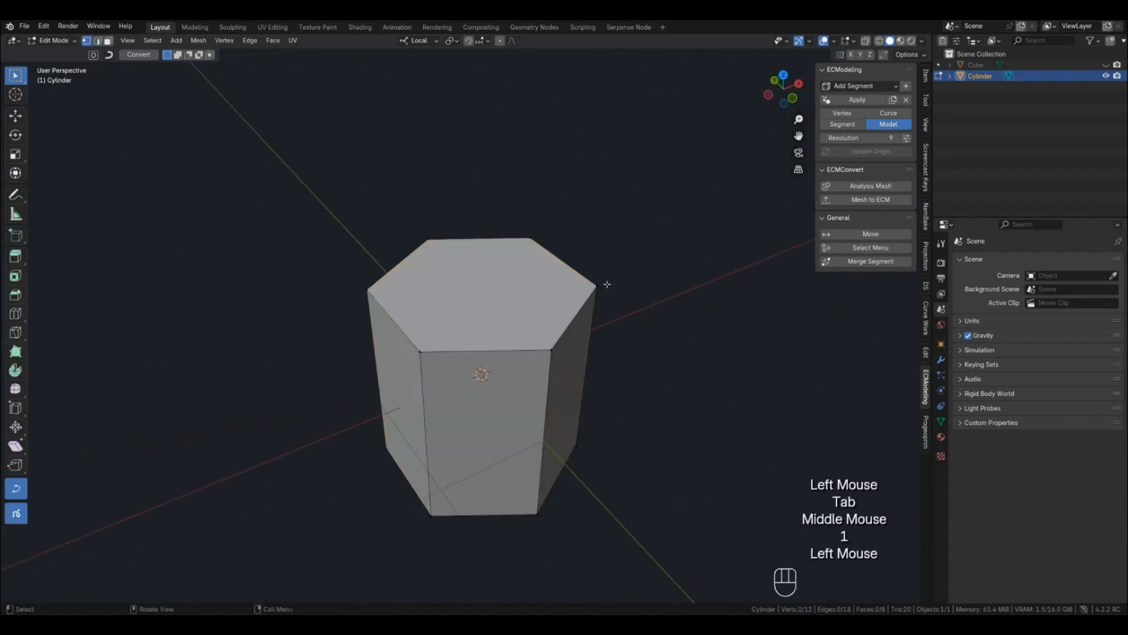
click(870, 185)
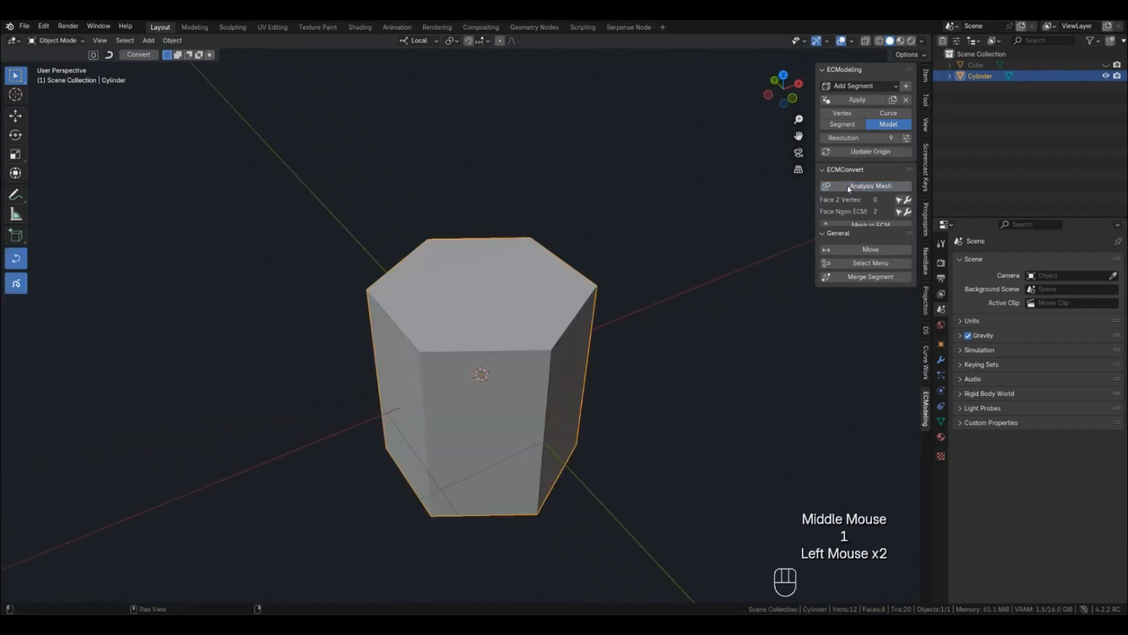
click(897, 213)
middle_drag(523, 344, 652, 411)
scroll(652, 411, up, 1)
click(712, 405)
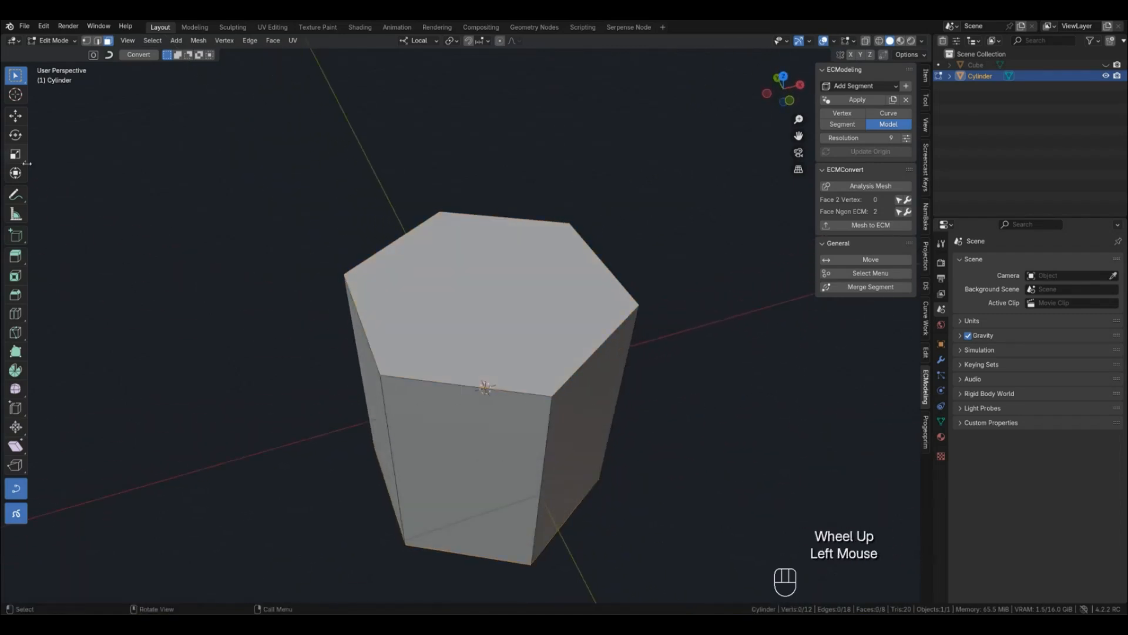
Mark the cylinder's two front top corners with annotations, erase them and return to the selection tool
click(16, 194)
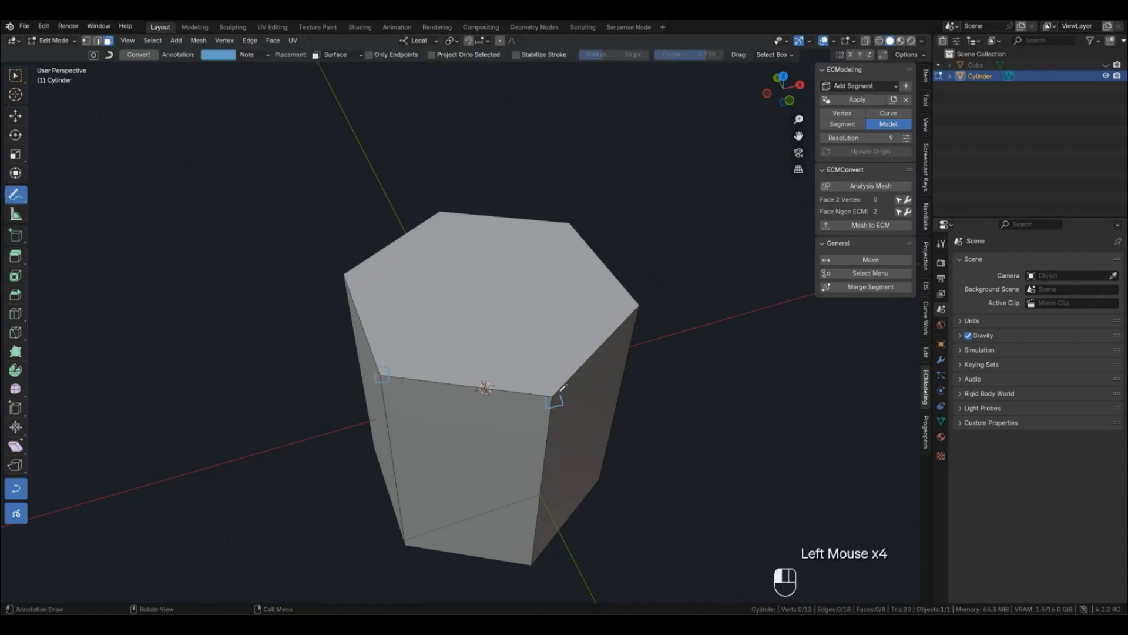
drag(406, 379, 404, 390)
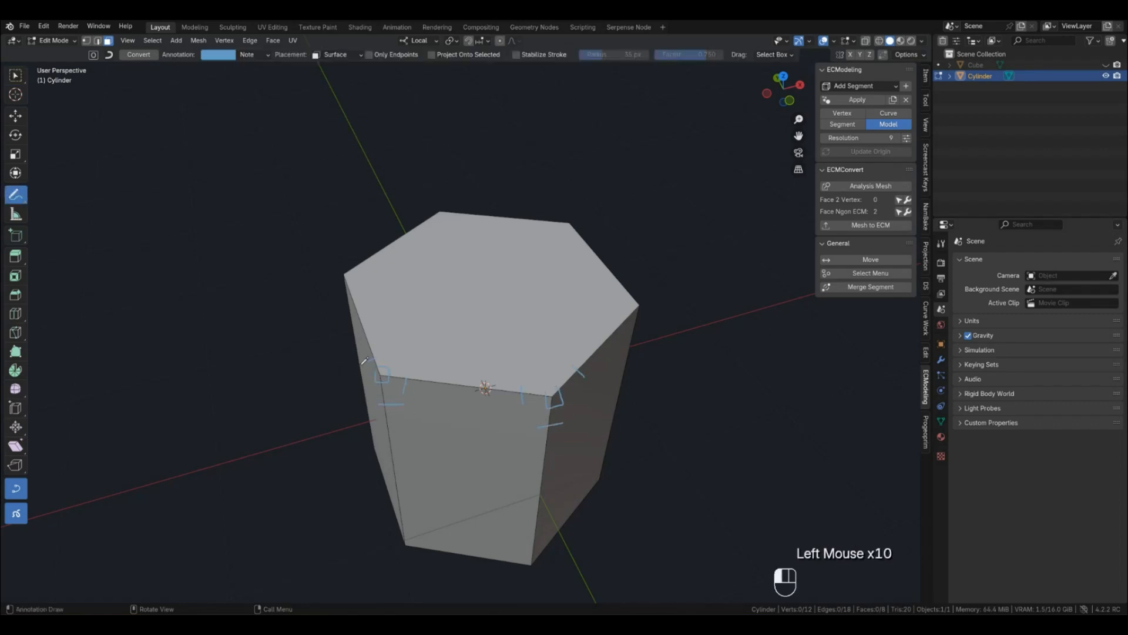
drag(12, 197, 58, 264)
mouse_move(349, 373)
mouse_down()
mouse_move(509, 400)
mouse_move(600, 392)
mouse_up()
drag(14, 197, 47, 196)
click(16, 75)
Fix the cylinder's two n-gon caps by splitting each into three quads around a central vertex
click(489, 295)
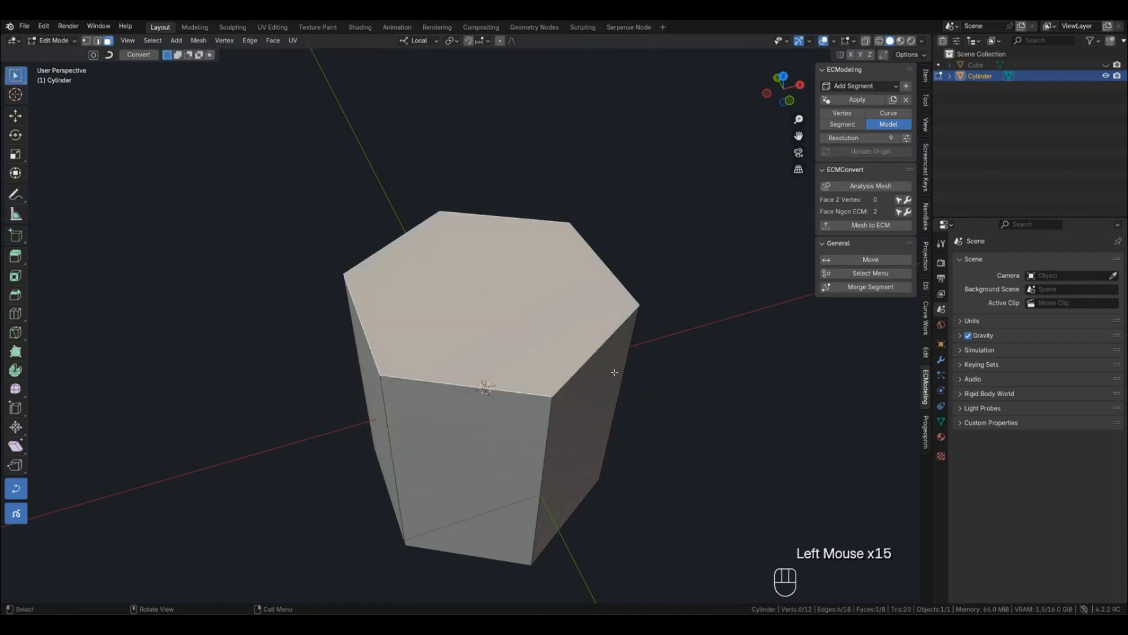
scroll(578, 419, down, 2)
mouse_move(579, 418)
middle_down()
mouse_move(575, 365)
mouse_move(581, 423)
middle_up()
click(908, 213)
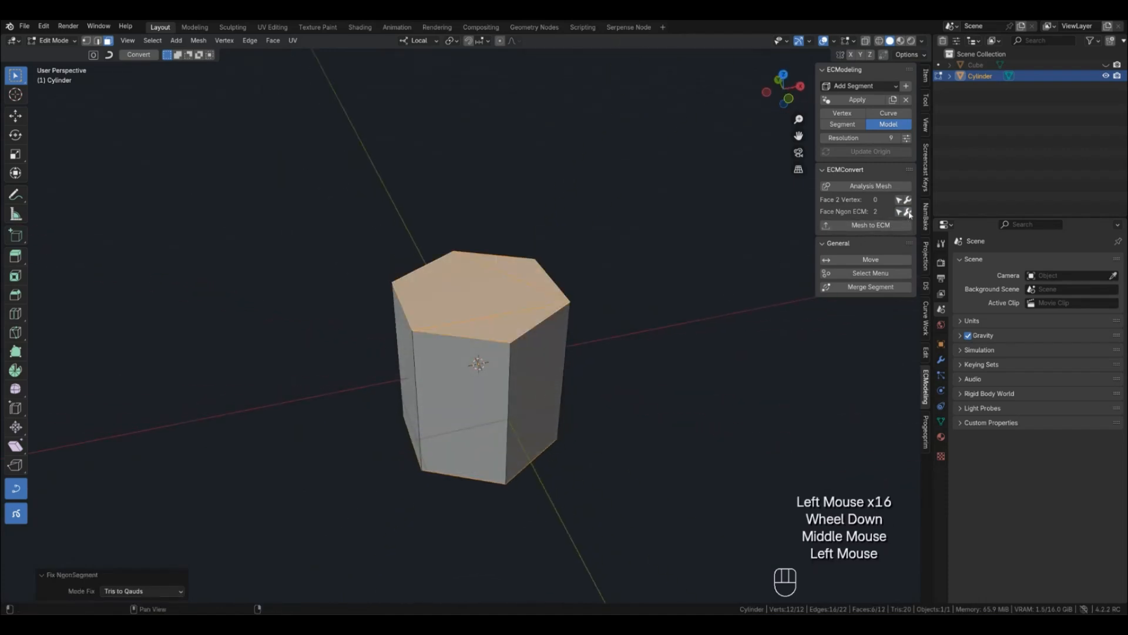
scroll(728, 309, up, 2)
drag(156, 594, 141, 578)
middle_drag(447, 384, 492, 382)
scroll(438, 355, down, 2)
Analyse the fixed cylinder in Object Mode and convert the mesh to ECM
key(Tab)
click(616, 300)
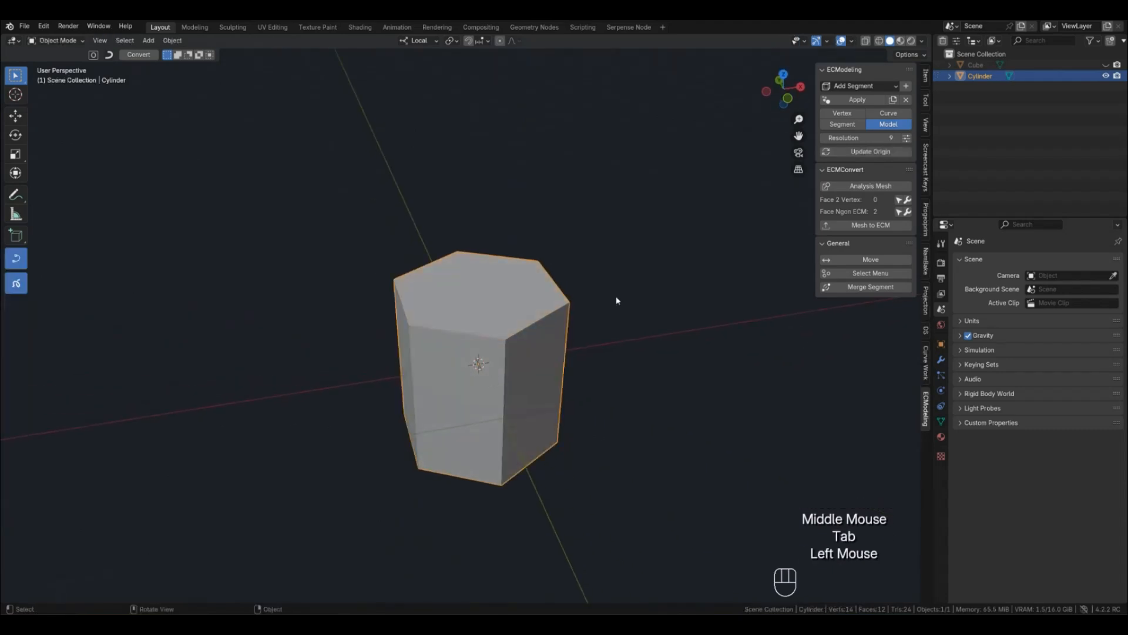
click(857, 187)
click(858, 200)
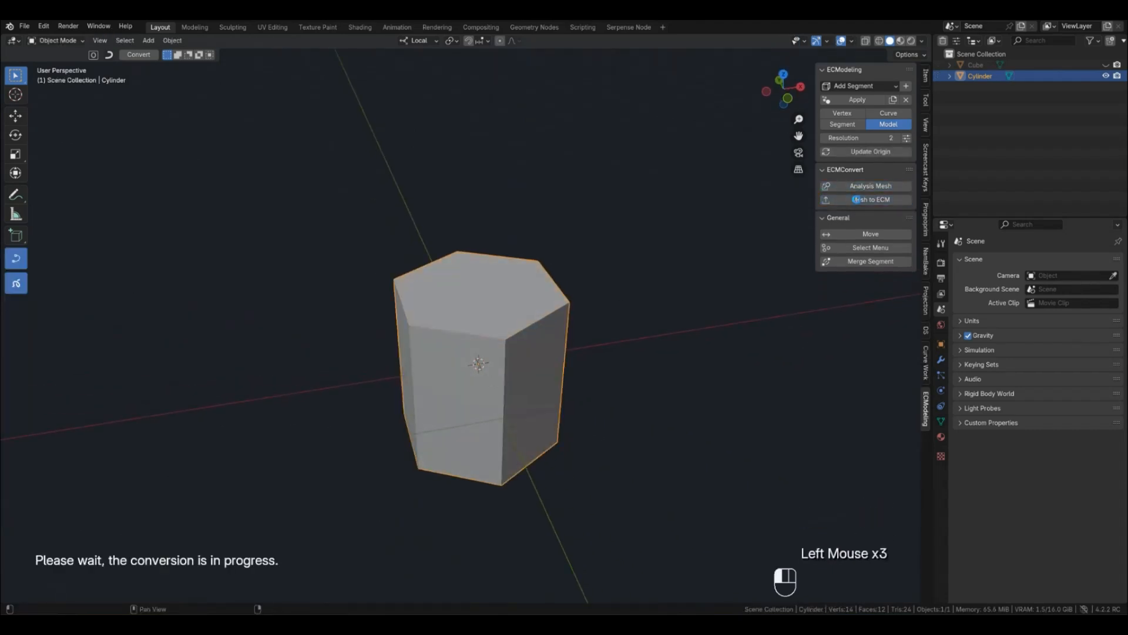
scroll(537, 312, up, 1)
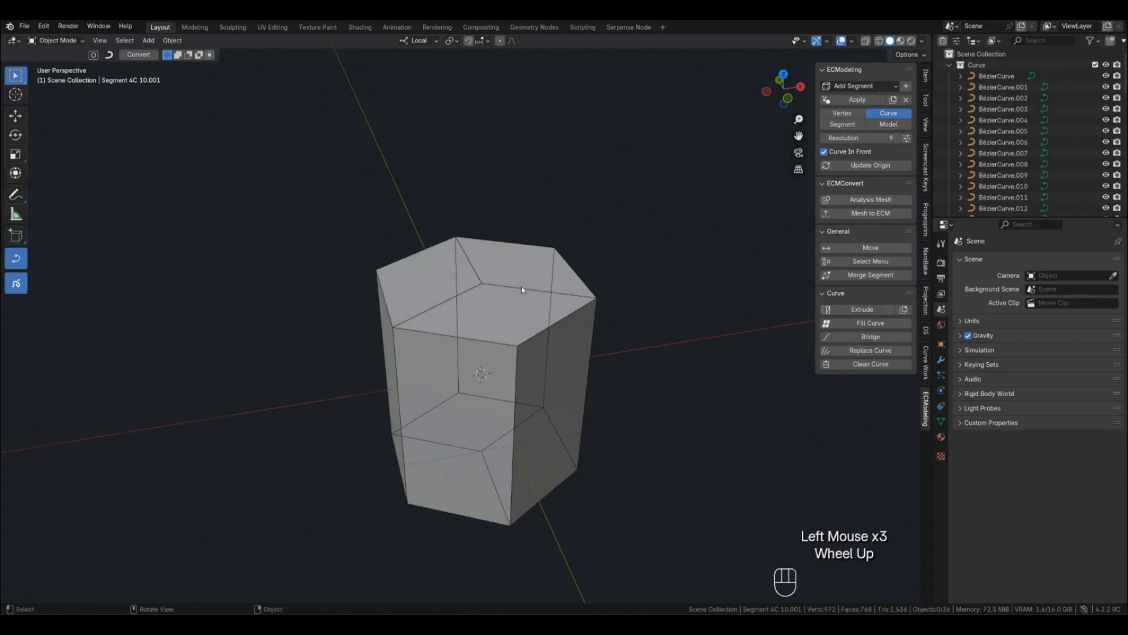
Raise the top cap's central point along Z into a peak and check the shape in Model mode
shift+click(478, 275)
key(1)
click(484, 282)
key(shift+g)
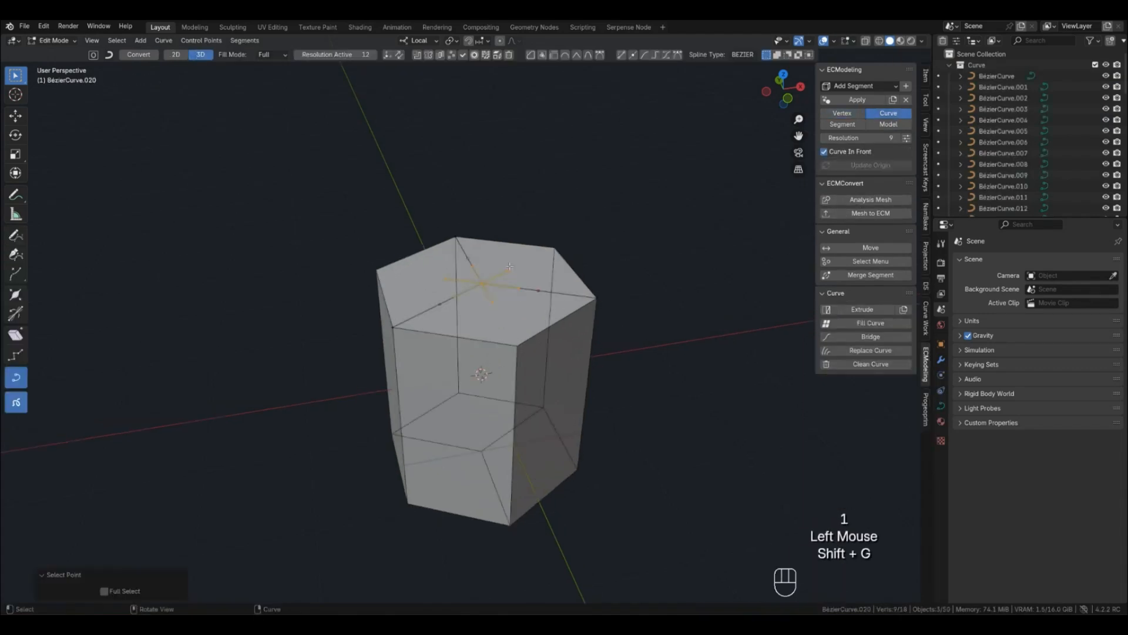
key(g)
key(z)
click(514, 201)
key(Tab)
click(536, 227)
key(4)
middle_drag(534, 327, 464, 435)
Select the cylinder's six vertical side curves, scale them in Edit Mode and inspect the shape in Model mode
key(2)
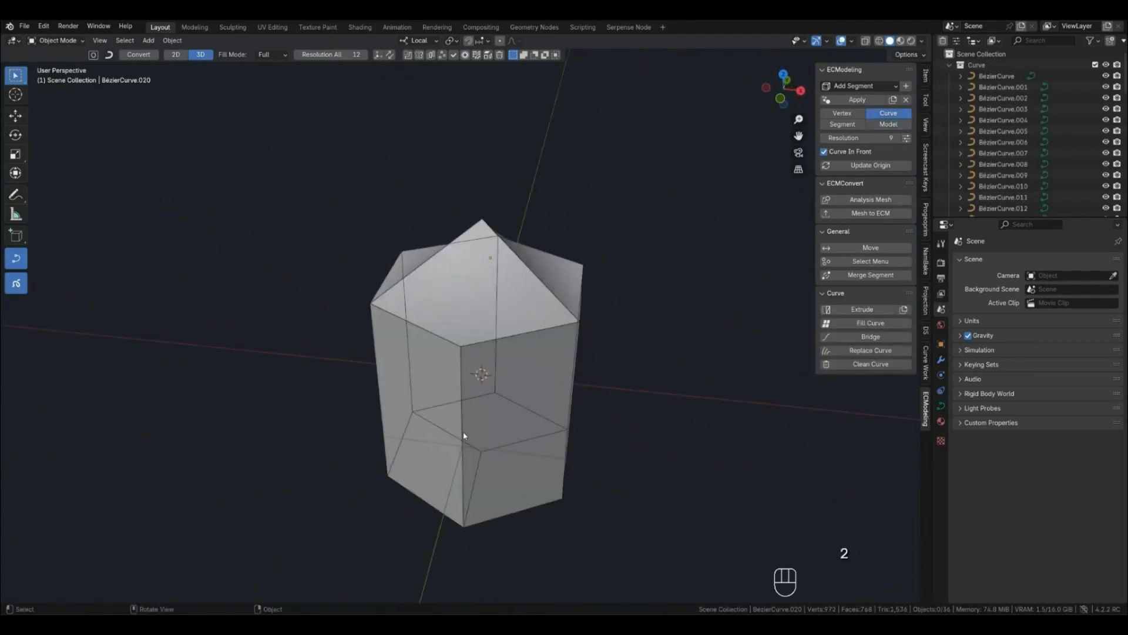
shift+click(568, 427)
middle_drag(567, 426, 365, 397)
drag(364, 398, 654, 439)
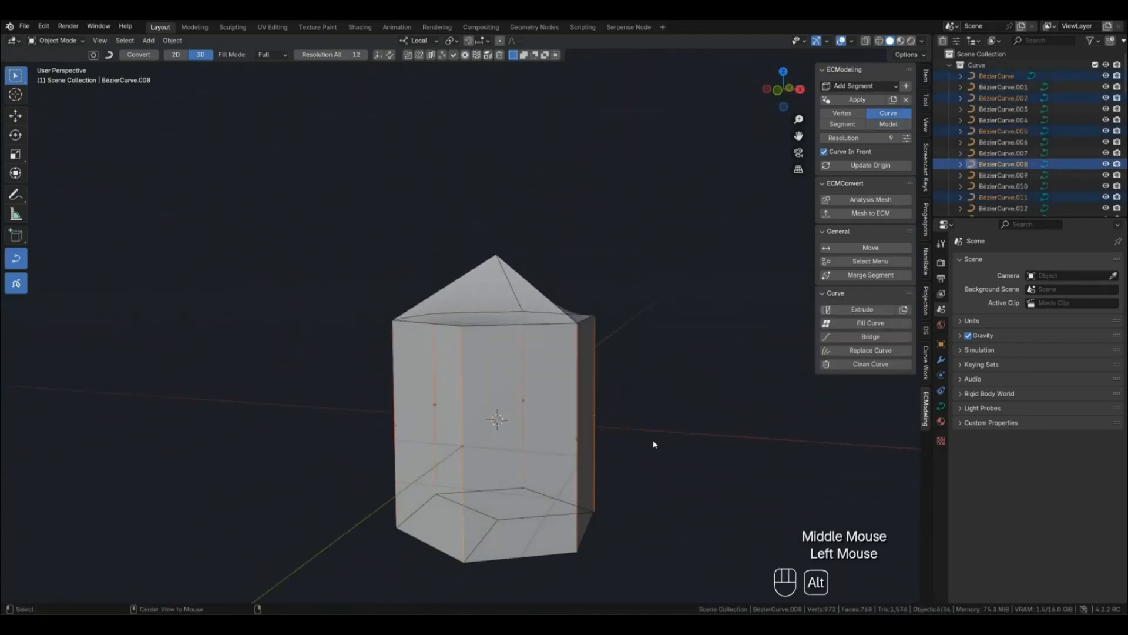
key(alt+c)
middle_drag(653, 439, 673, 470)
key(s)
click(614, 460)
key(Tab)
click(629, 431)
key(4)
middle_drag(629, 431, 592, 370)
scroll(525, 441, down, 1)
scroll(559, 454, up, 1)
Add a 2 m mesh plane and move it about -2.82 m along local Y, in front of the three shapes
click(567, 386)
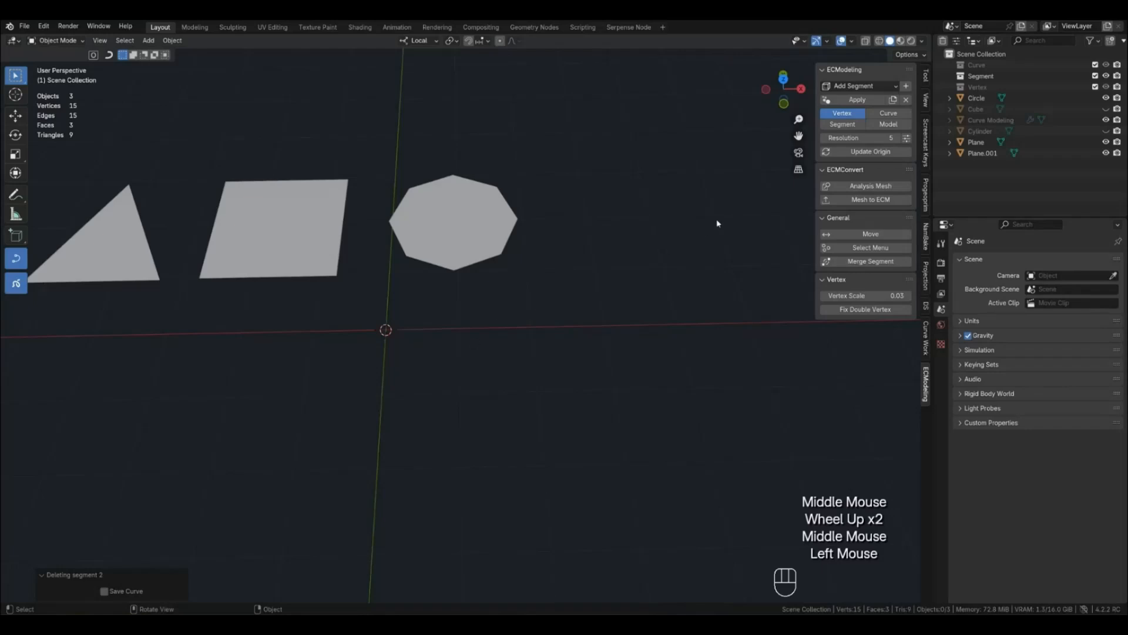
key(shift+alt+a)
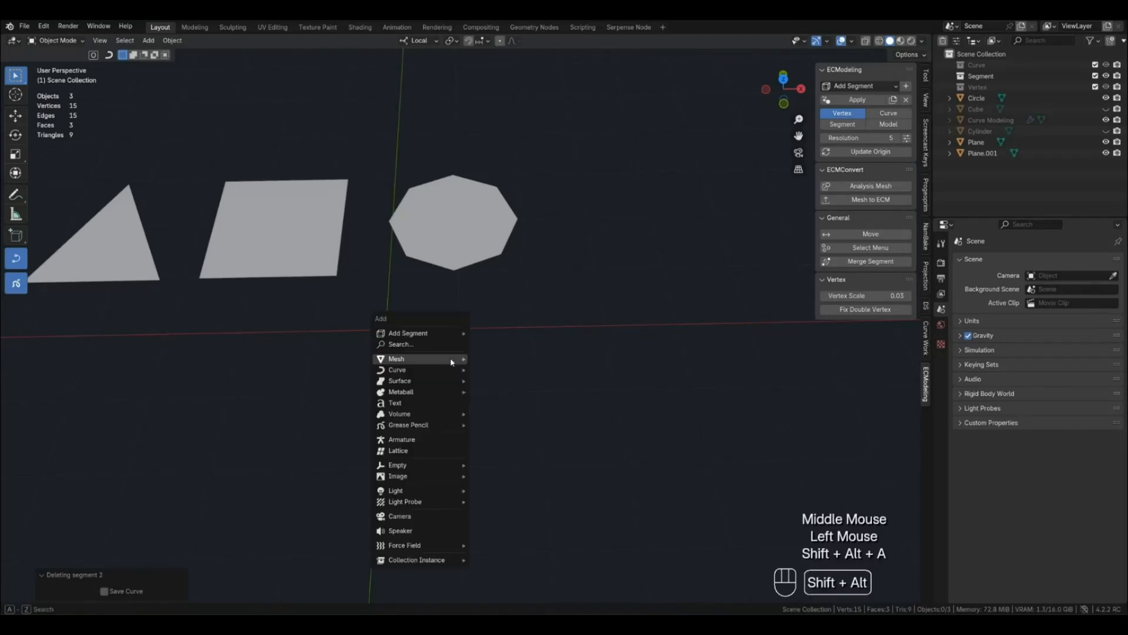
mouse_move(450, 357)
click(496, 358)
scroll(484, 360, down, 3)
key(g)
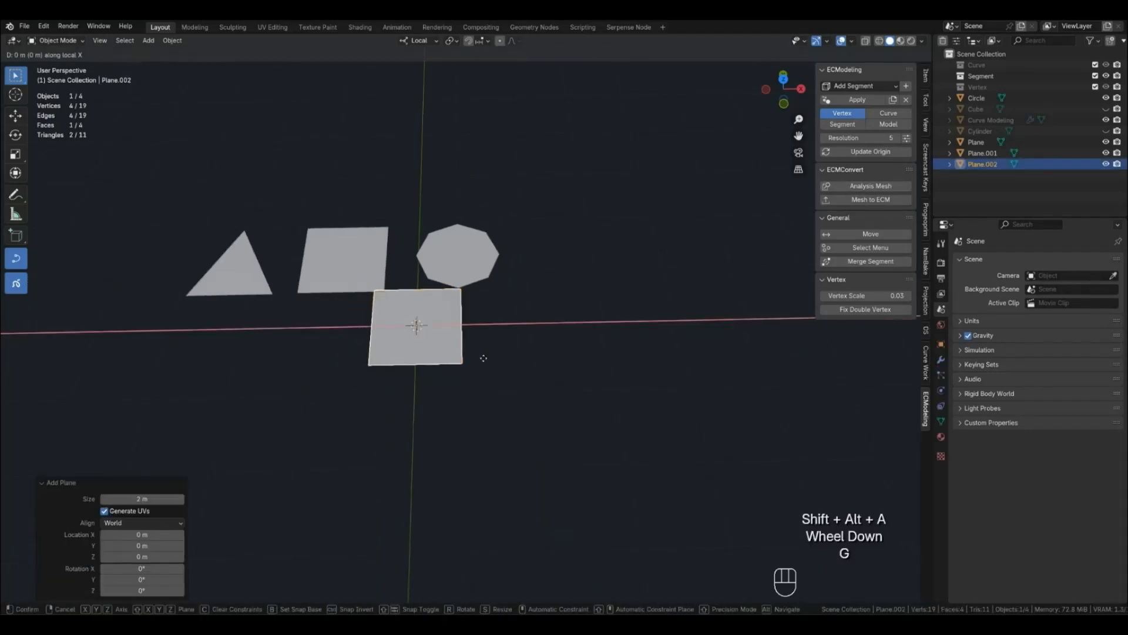
click(477, 474)
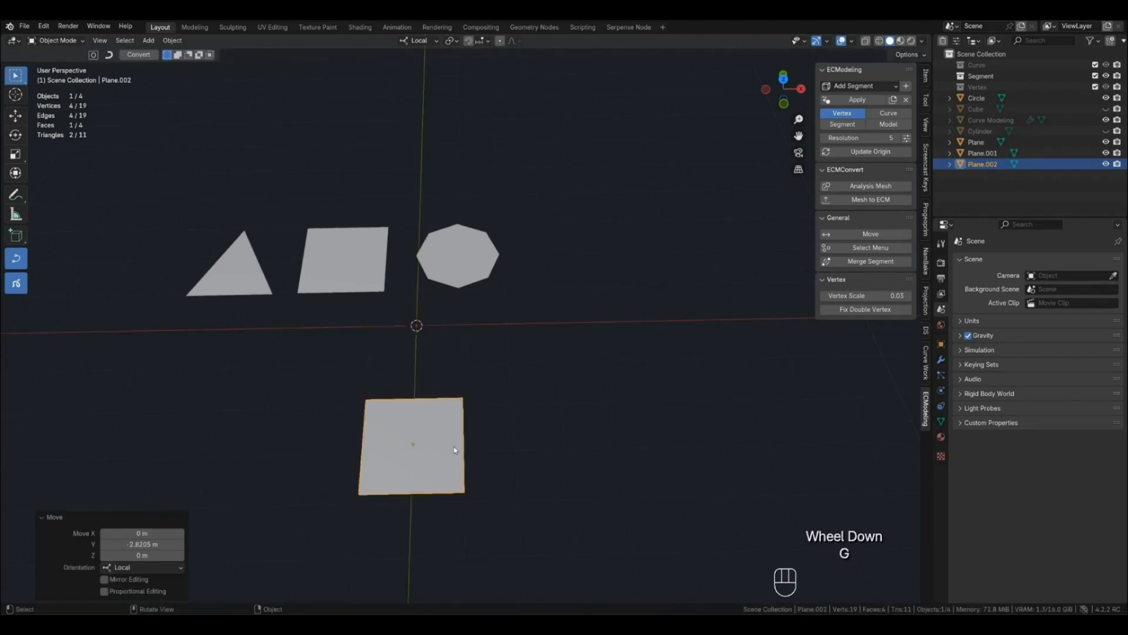
Extrude the plane's two opposite side edges outward along X to make a row of three faces
key(Tab)
click(428, 397)
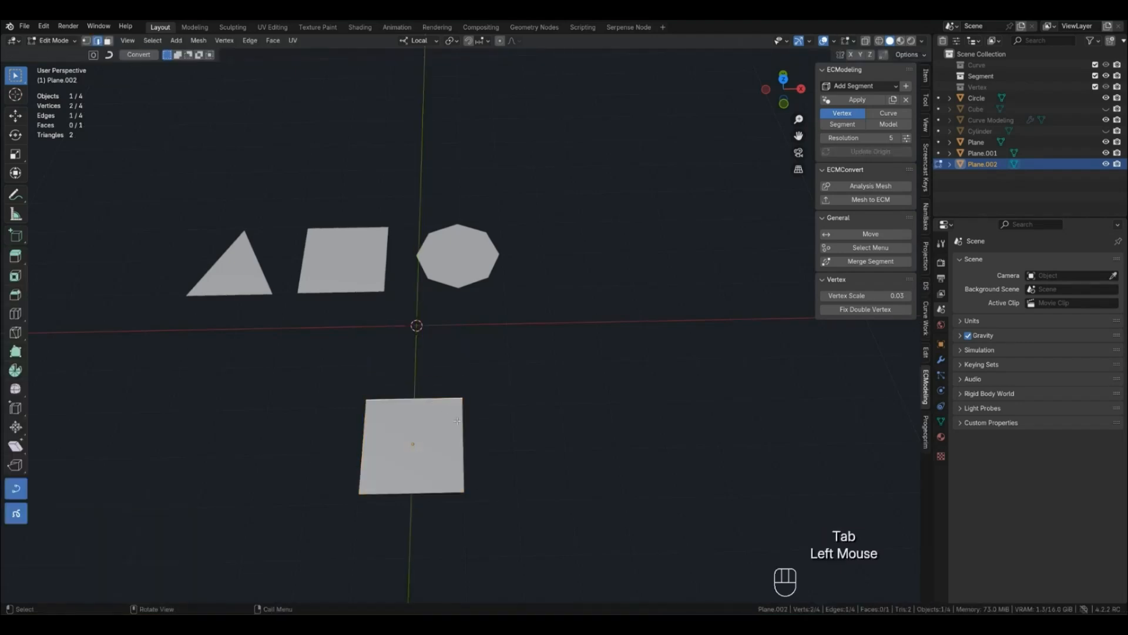
click(366, 451)
key(e)
click(287, 451)
click(465, 450)
key(e)
click(561, 450)
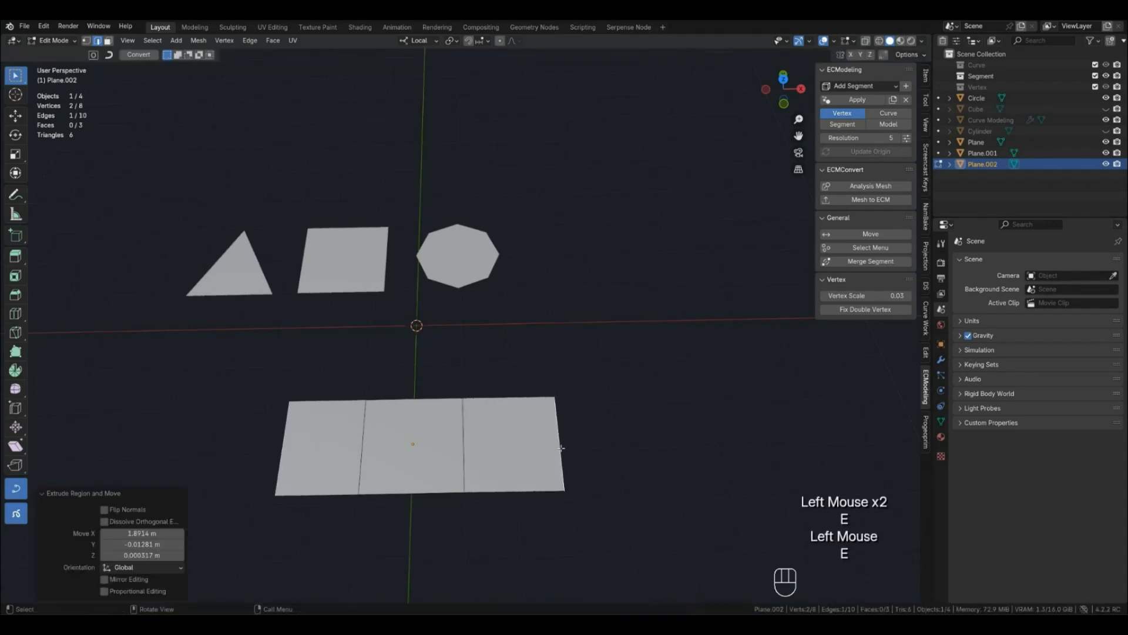
Extrude the middle face's front edge into a fourth face and shift its end edge about 0.42, -0.38 and 0.32 m in X, Y and Z
shift+middle_drag(446, 511, 521, 443)
scroll(523, 434, up, 2)
scroll(523, 434, up, 1)
click(510, 418)
key(e)
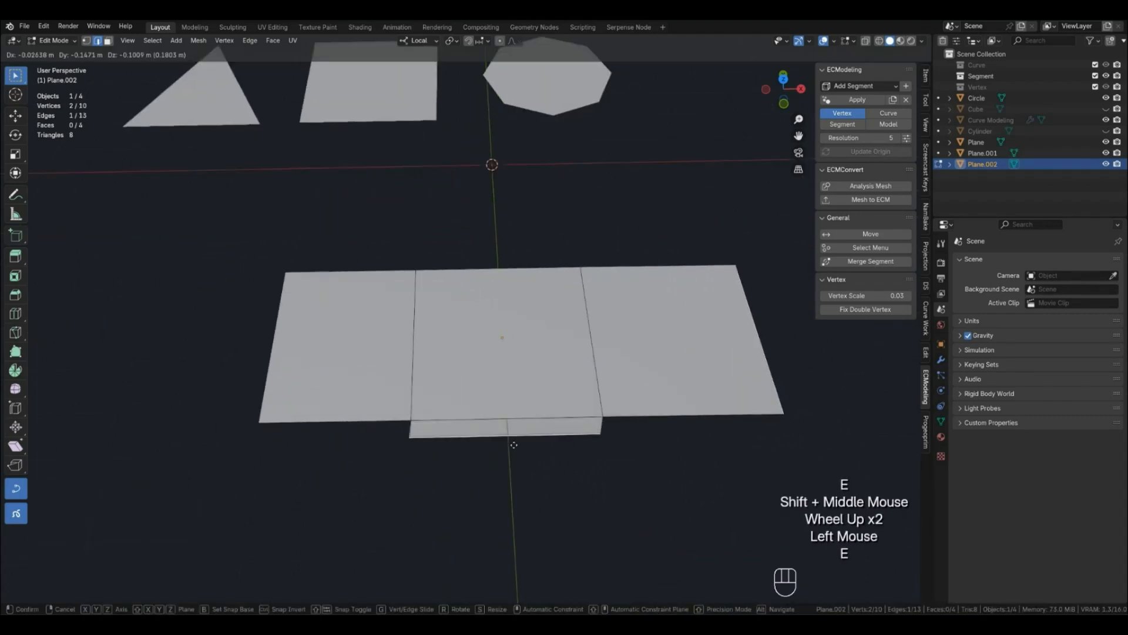
click(519, 553)
middle_drag(520, 553, 546, 471)
scroll(619, 494, down, 2)
key(g)
click(648, 470)
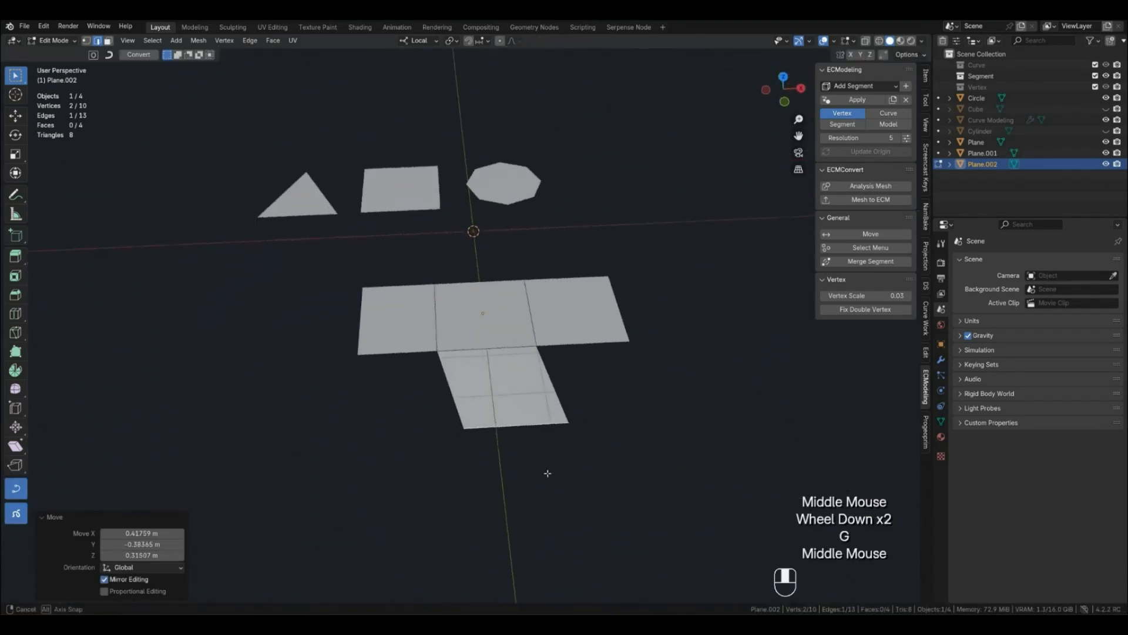
Move the whole T-shaped plane about 1.5 m up along local Z in Object Mode
key(Tab)
key(g)
click(549, 413)
scroll(550, 395, up, 1)
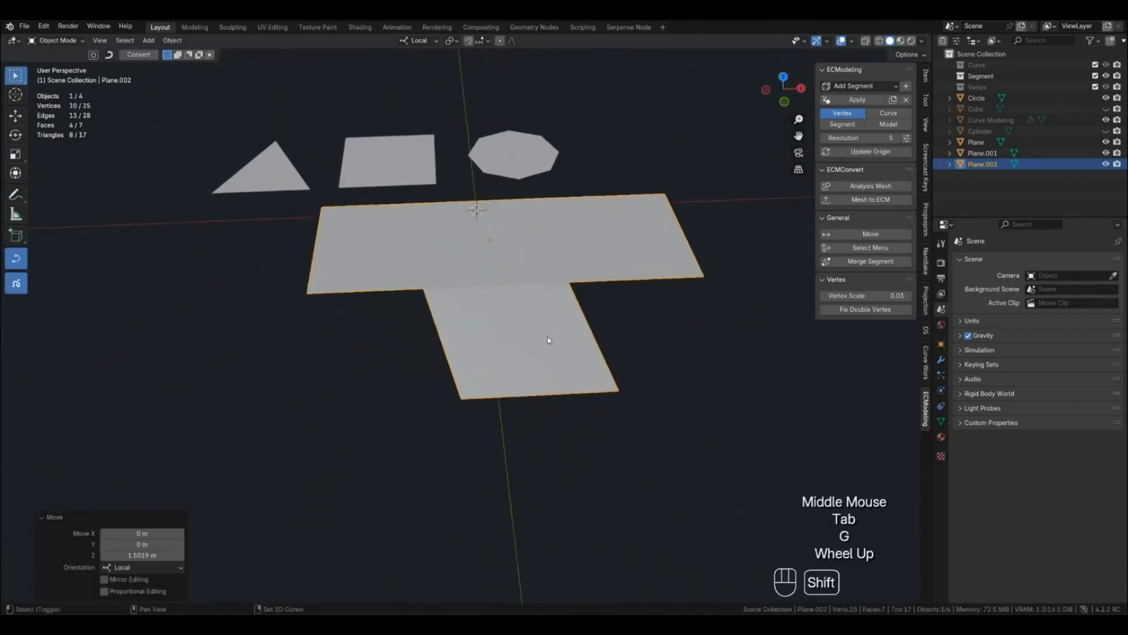
shift+middle_drag(548, 337, 530, 377)
Annotate the middle face's four vertices with circles and mark the left face's outer front corner in Edit Mode
key(Tab)
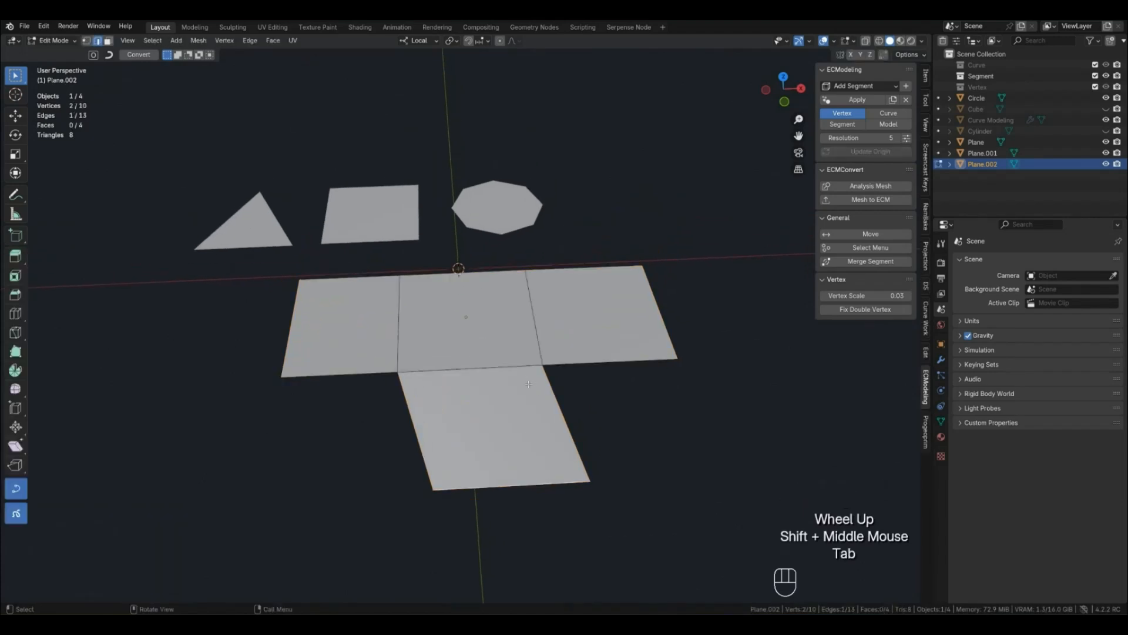
click(15, 194)
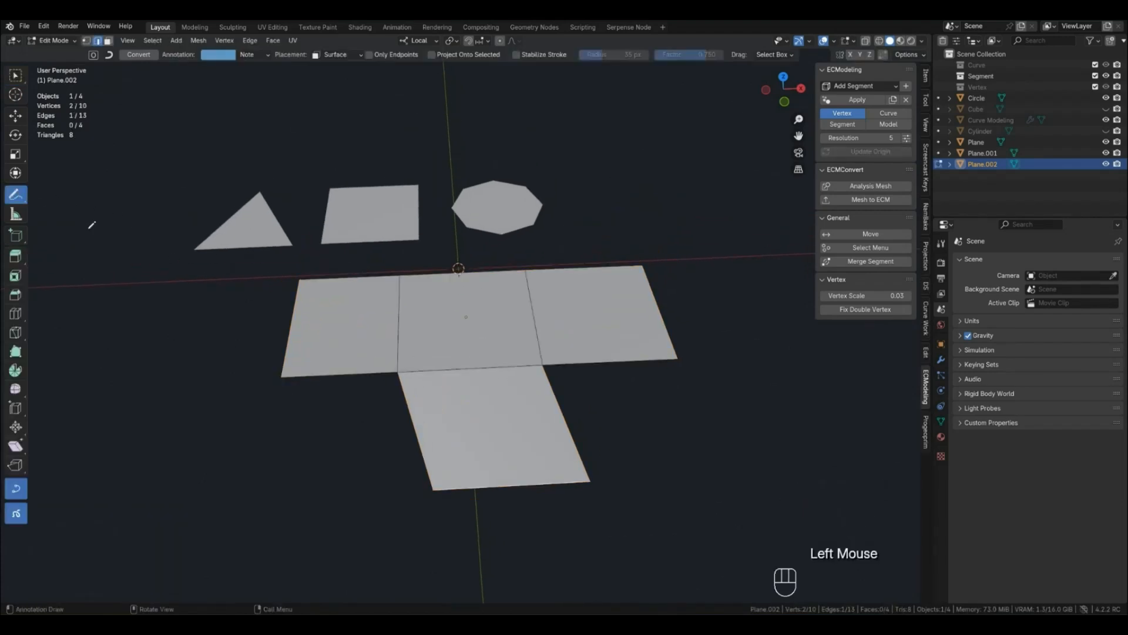
click(397, 372)
click(551, 363)
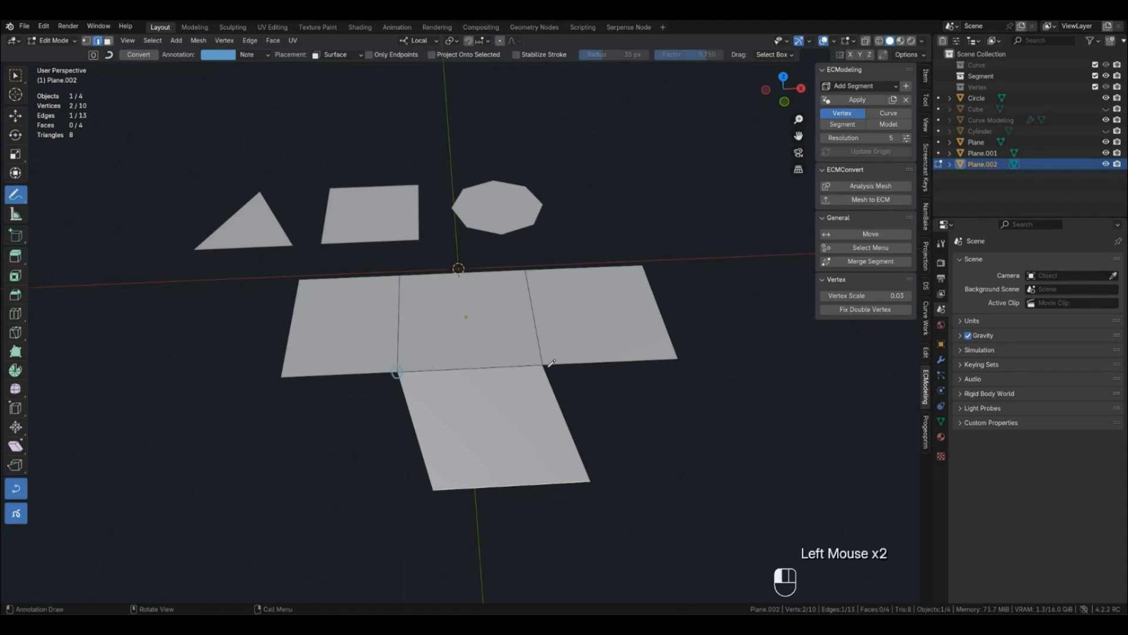
drag(546, 364, 548, 360)
mouse_move(528, 265)
mouse_down()
mouse_move(520, 271)
mouse_move(529, 263)
mouse_up()
drag(411, 277, 402, 276)
drag(278, 363, 285, 365)
drag(294, 375, 295, 383)
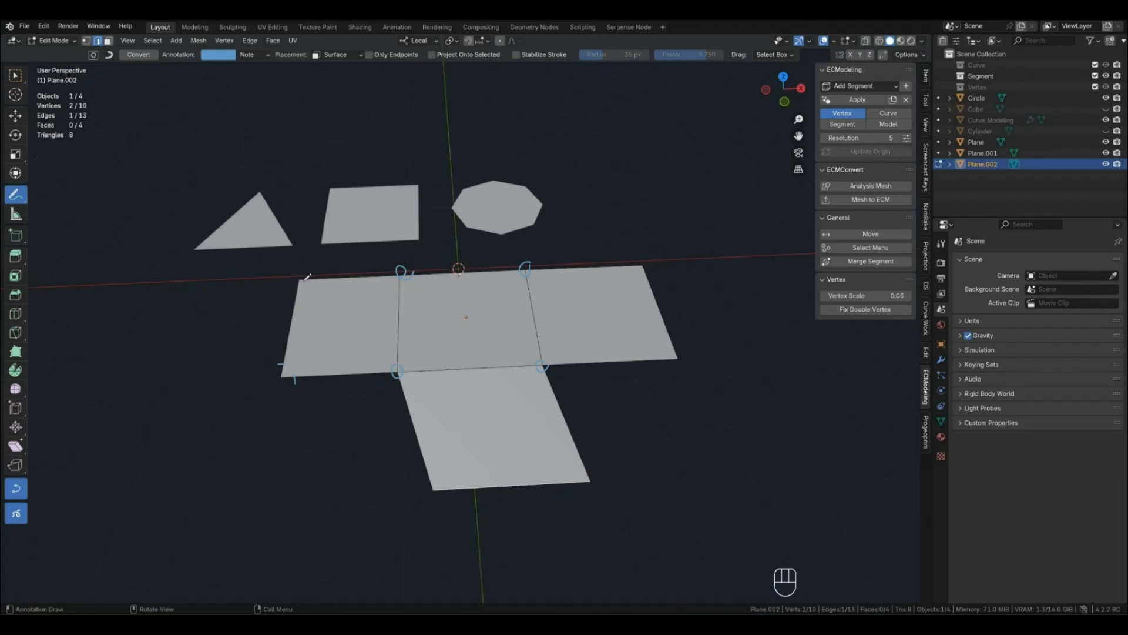
Annotate the left face with a 4 and strokes from its corners toward the centre, and undo the last stroke
click(343, 306)
drag(299, 281, 337, 313)
drag(399, 274, 361, 315)
drag(394, 367, 362, 342)
drag(285, 373, 297, 363)
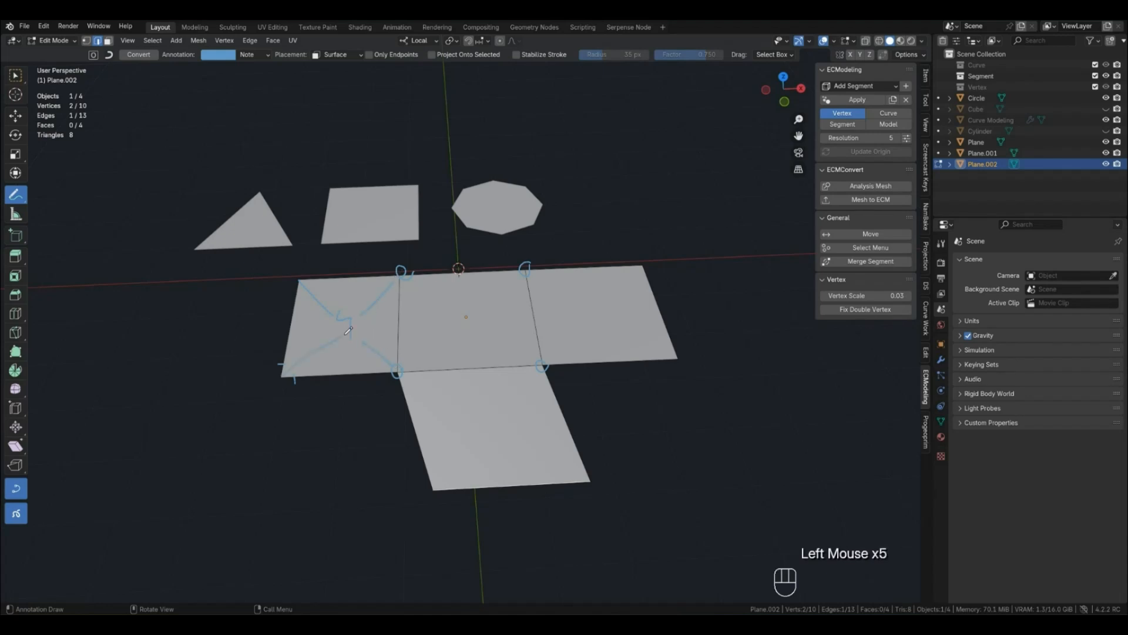
key(ctrl+z)
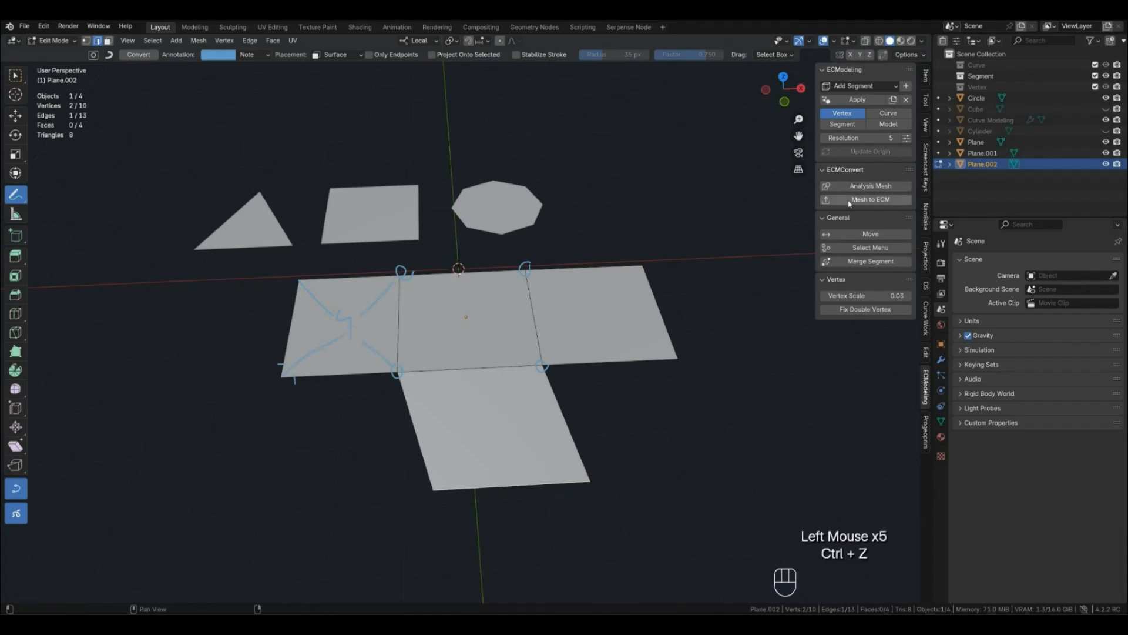
Run the mesh analysis on the T-shaped plane in Object Mode
key(Tab)
click(875, 189)
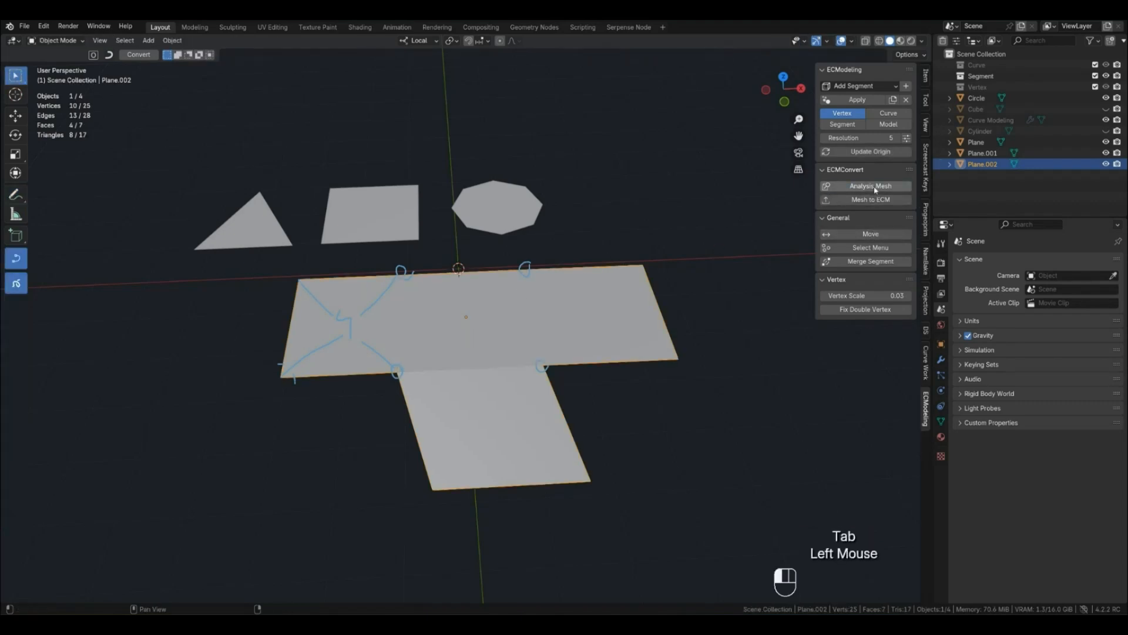
Erase all annotations from the T-shaped plane and switch back to the selection tool
drag(21, 198, 70, 264)
mouse_move(254, 336)
mouse_down()
mouse_move(318, 332)
mouse_move(285, 394)
mouse_move(458, 432)
mouse_up()
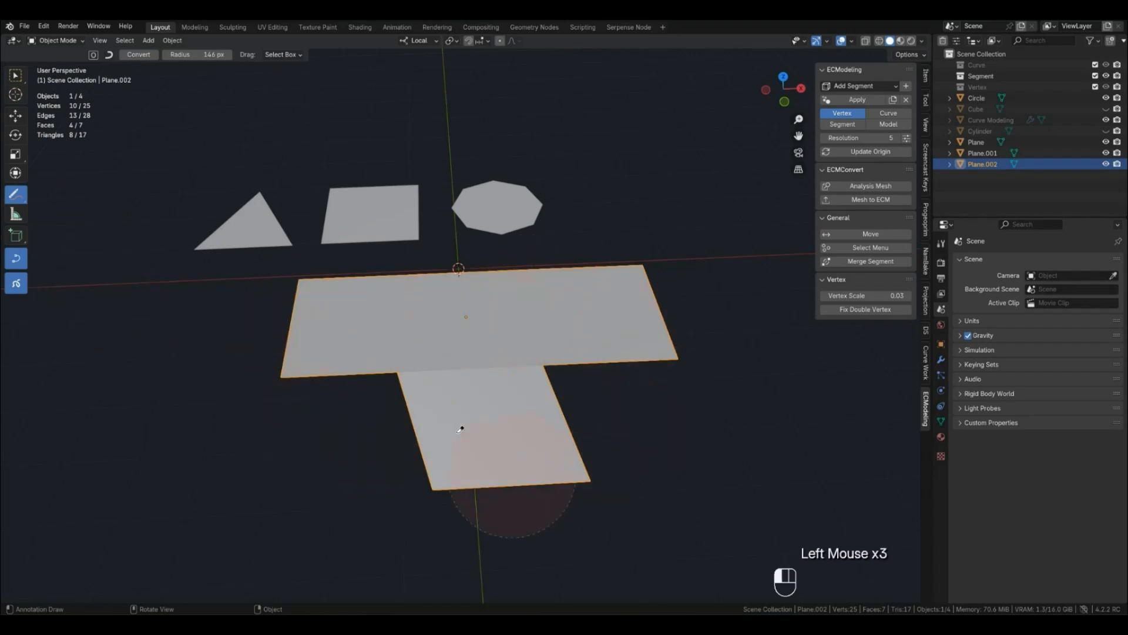
drag(16, 195, 94, 196)
click(14, 78)
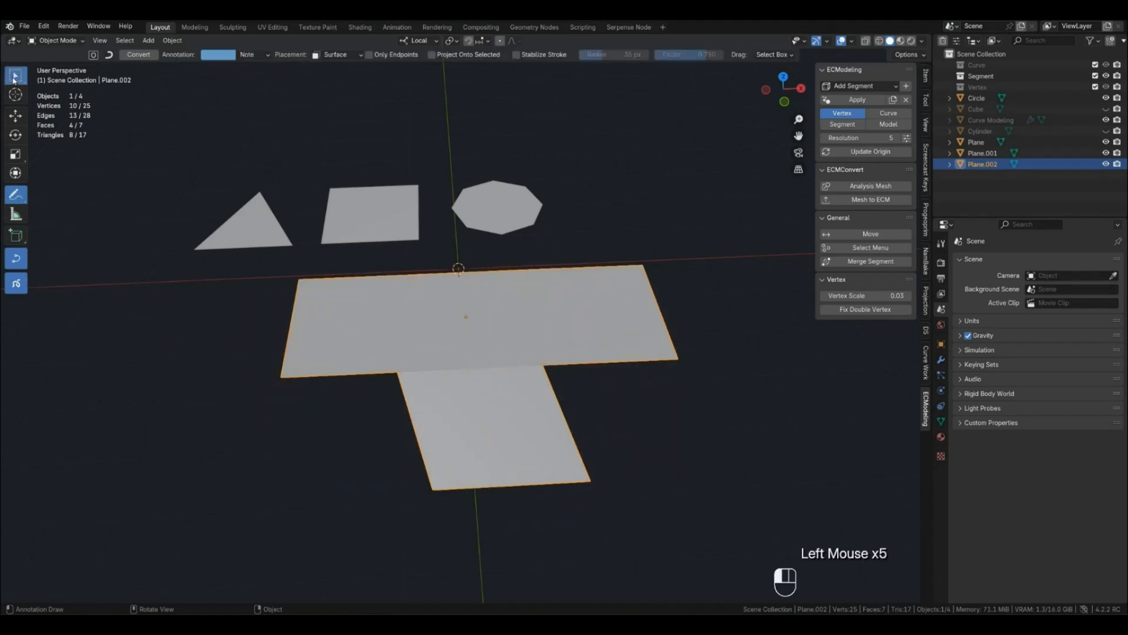
Subdivide the outer edge of the T-shaped plane's left face in Edit Mode with the selection tool active
click(448, 376)
key(Tab)
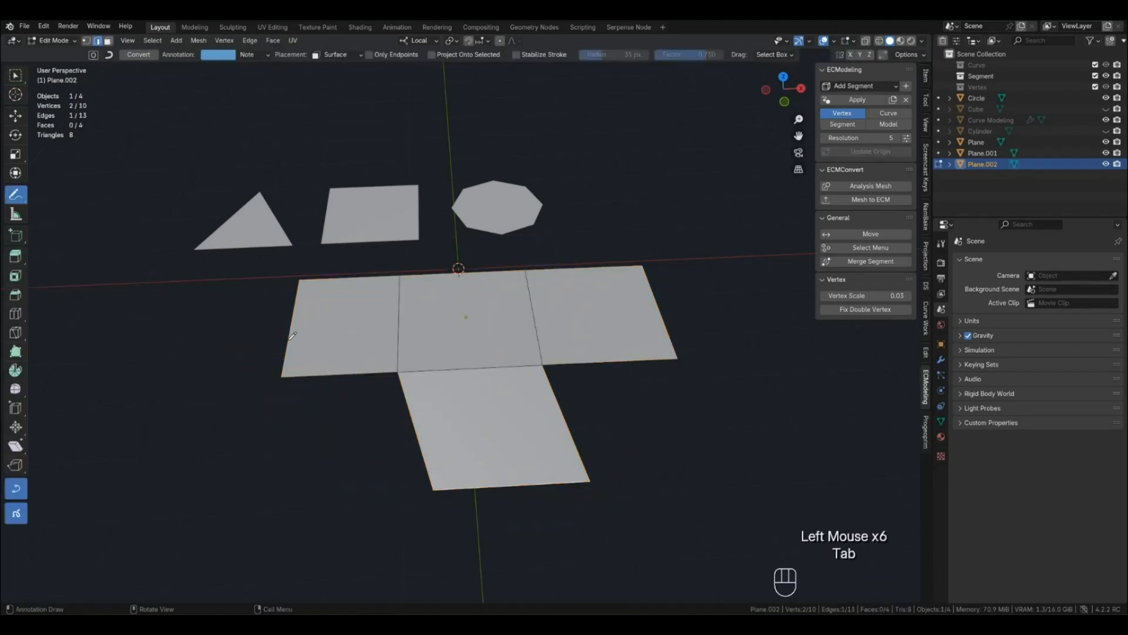
drag(16, 194, 15, 110)
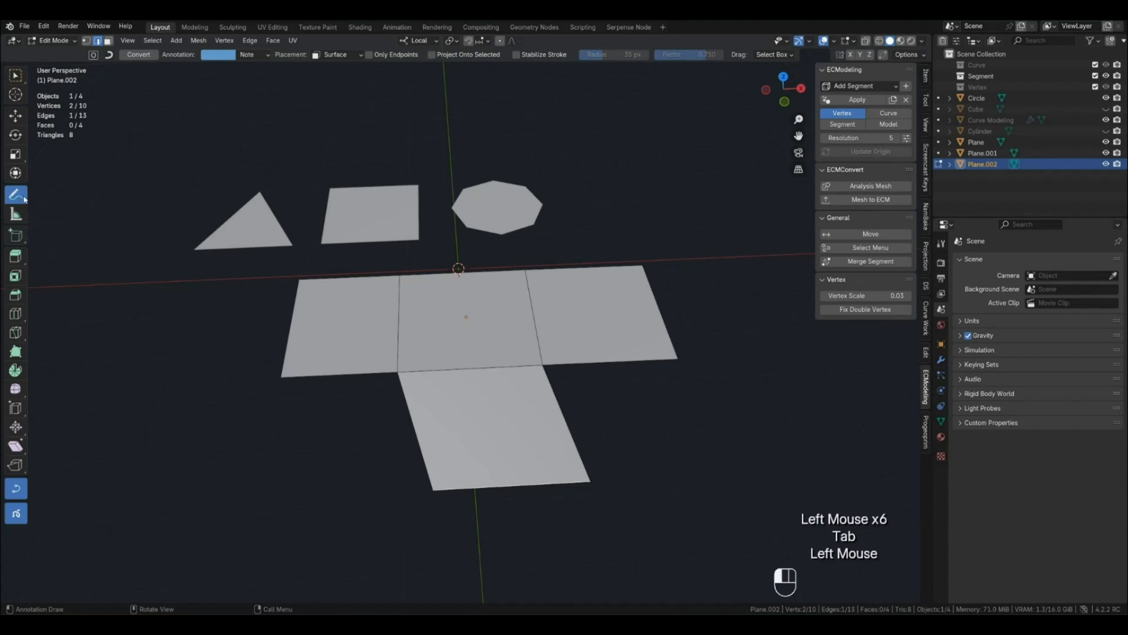
click(18, 78)
click(292, 321)
key(q)
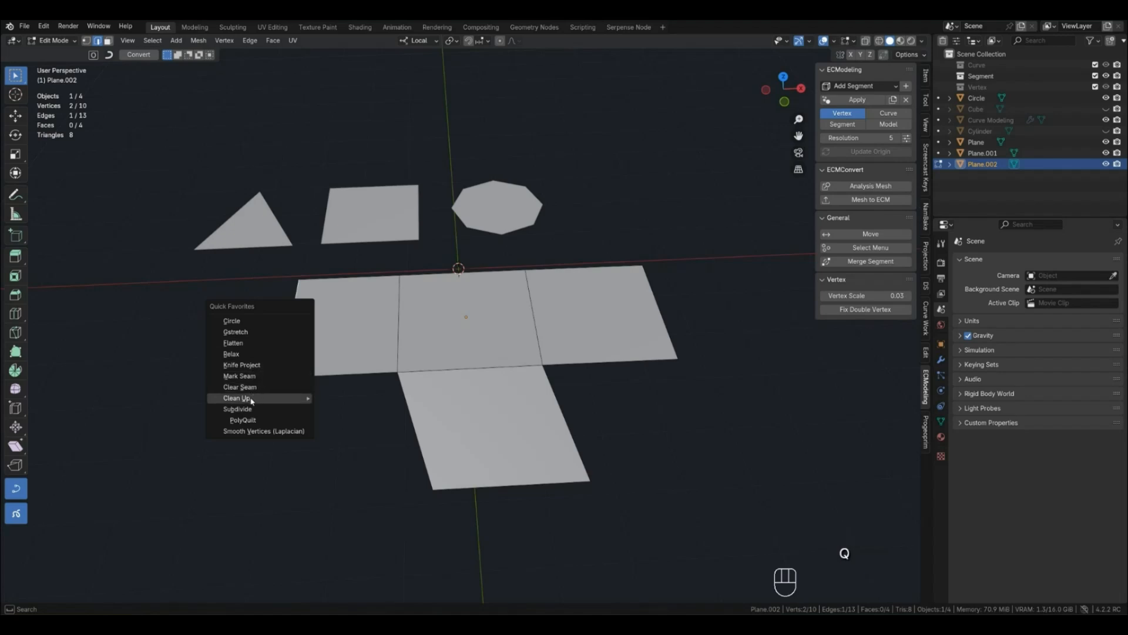
click(238, 409)
Move the midpoint vertex of the left face's outer edge outward about 0.58 m along local X to form a point
click(271, 320)
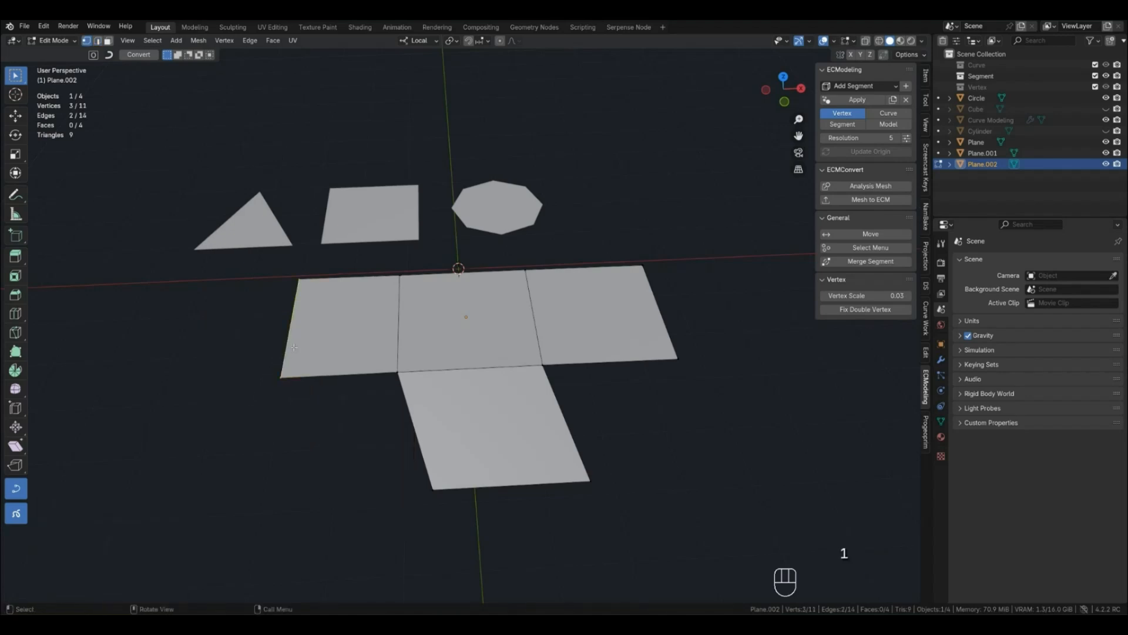
key(g)
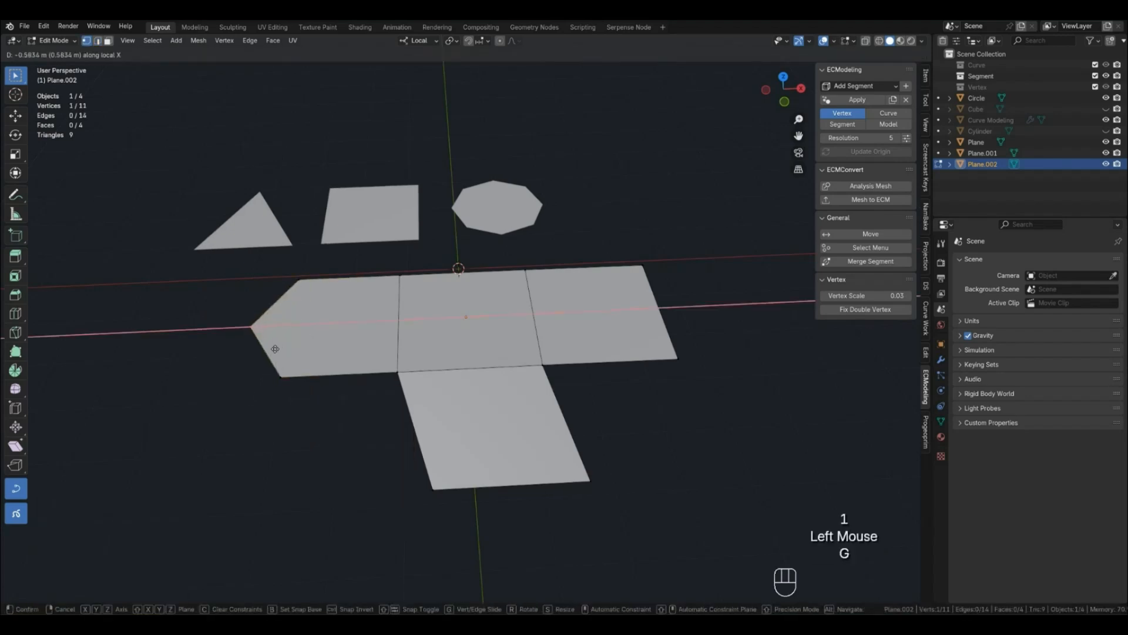
click(272, 348)
key(Tab)
key(Tab)
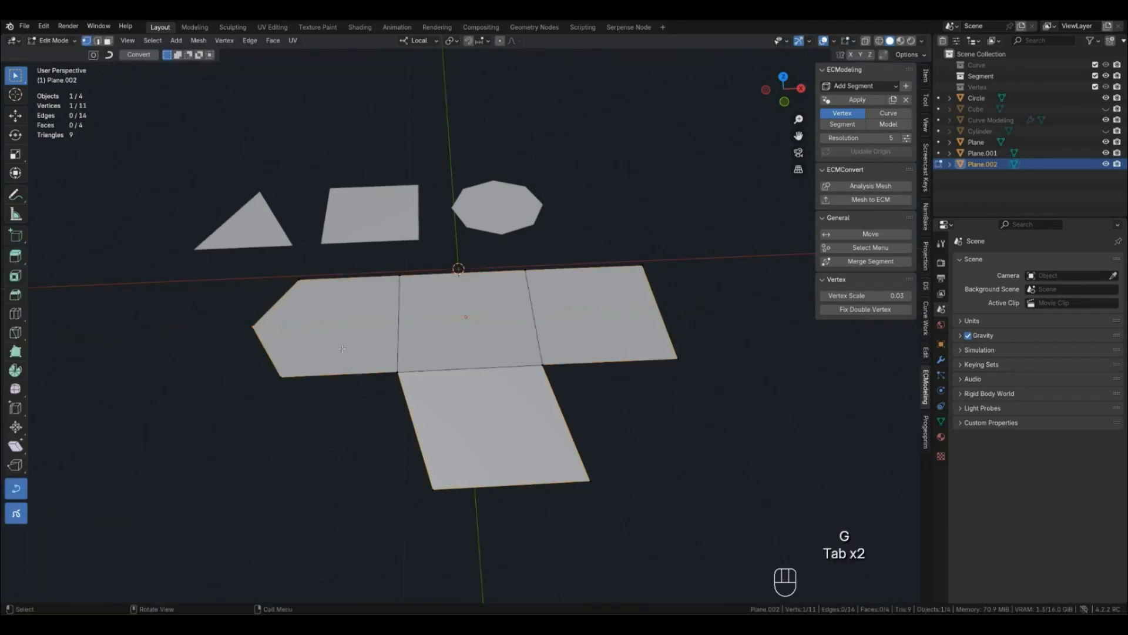
Run the mesh analysis on the modified plane in Object Mode and select the face reported under Face 2 Vertex
key(3)
click(329, 339)
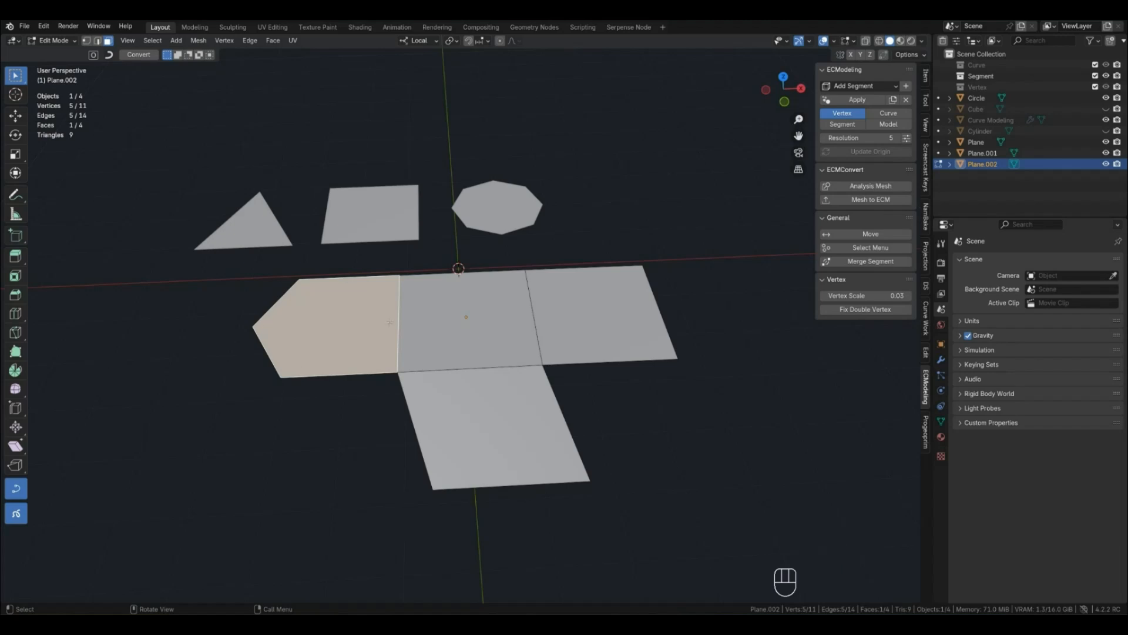
scroll(321, 360, up, 1)
shift+middle_drag(360, 421, 453, 427)
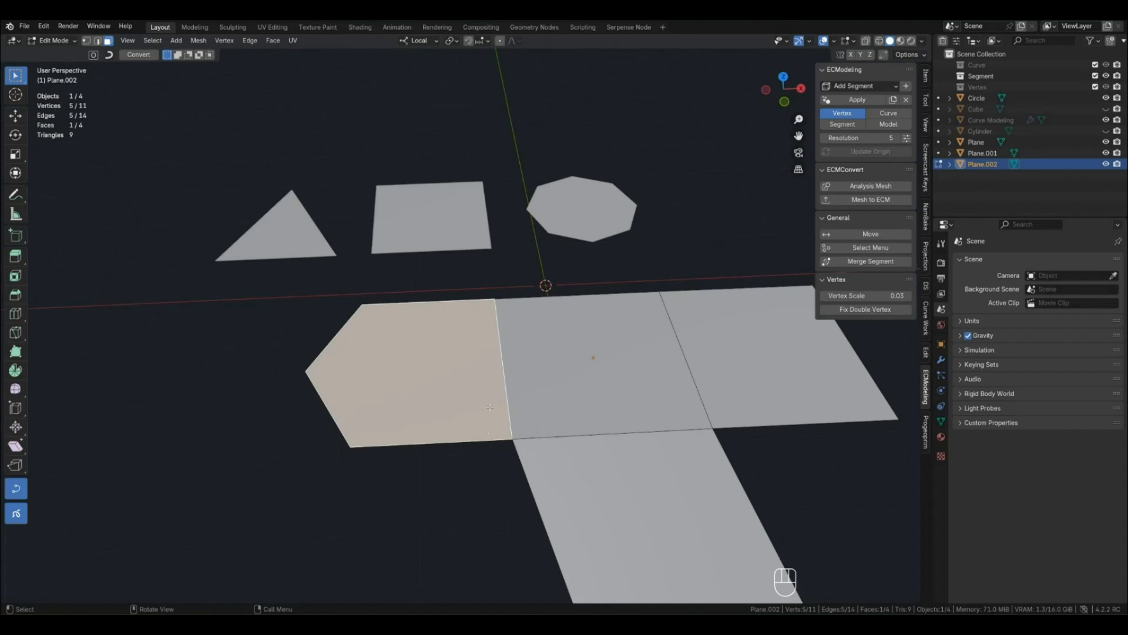
key(Tab)
click(861, 186)
click(860, 187)
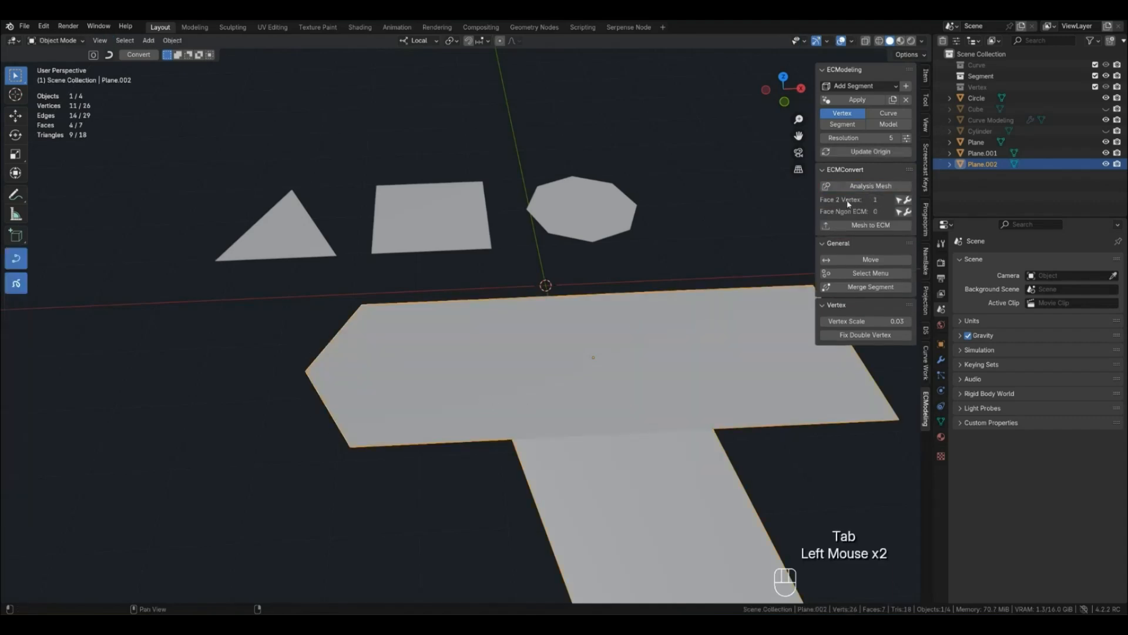
click(900, 201)
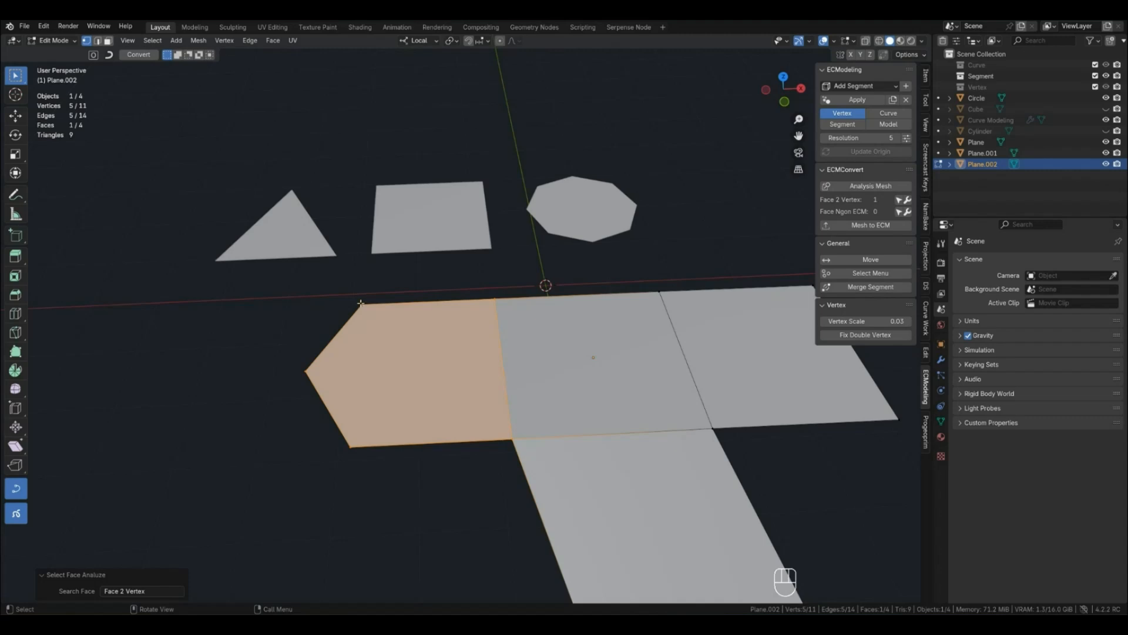
Select the left face's upper and lower outer corner vertices and apply the Face 2 Vertex fix to them
click(510, 305)
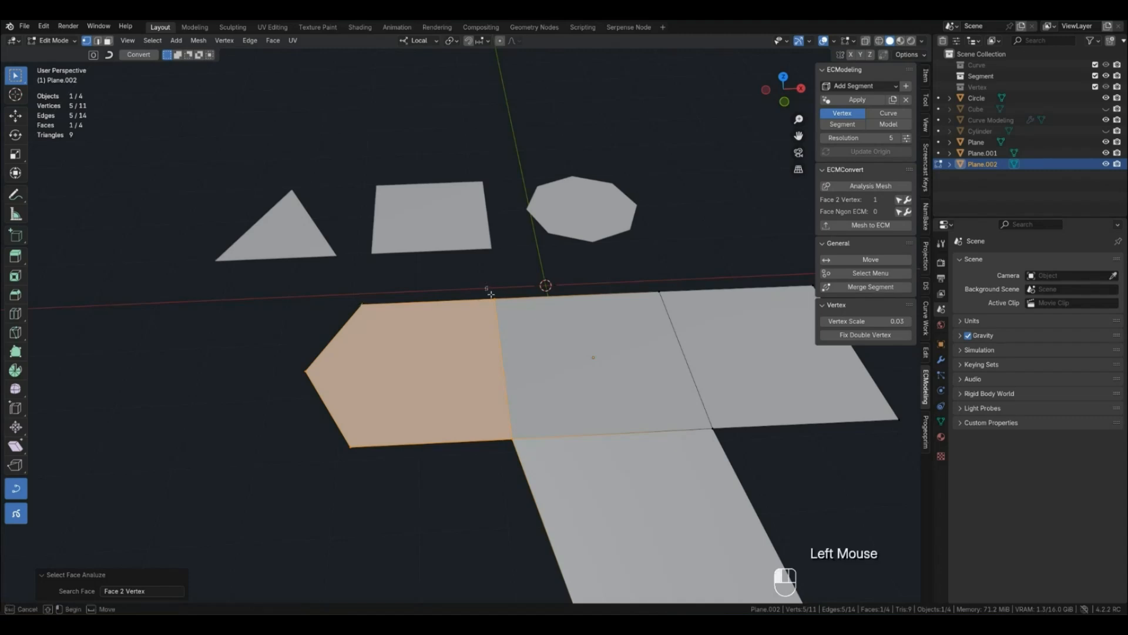
click(498, 440)
click(406, 479)
click(349, 448)
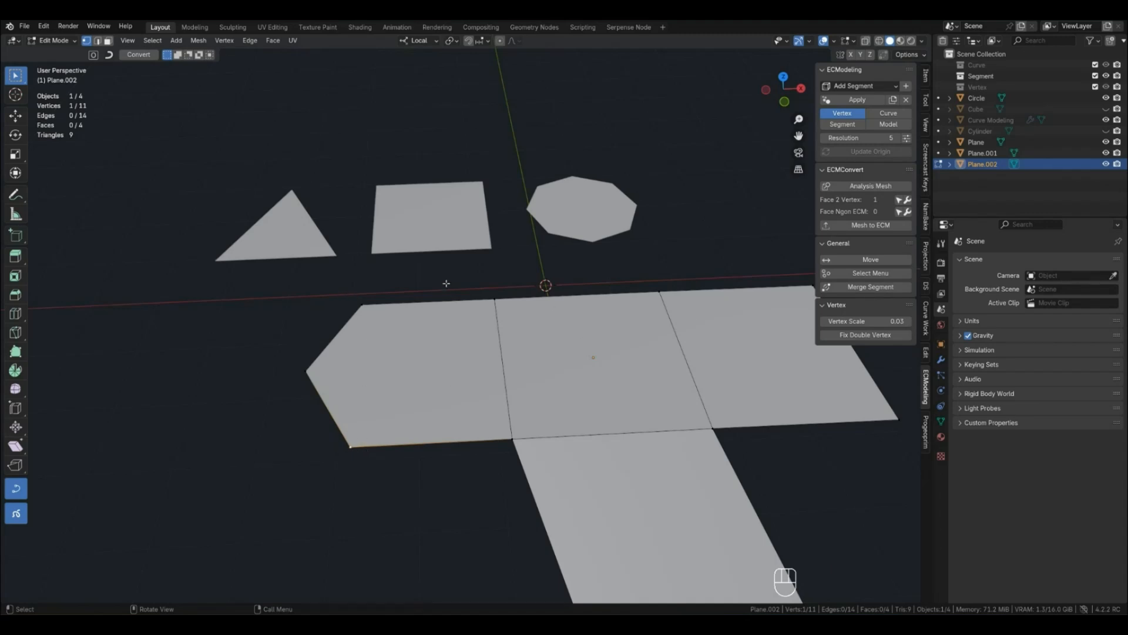
click(361, 304)
shift+click(350, 447)
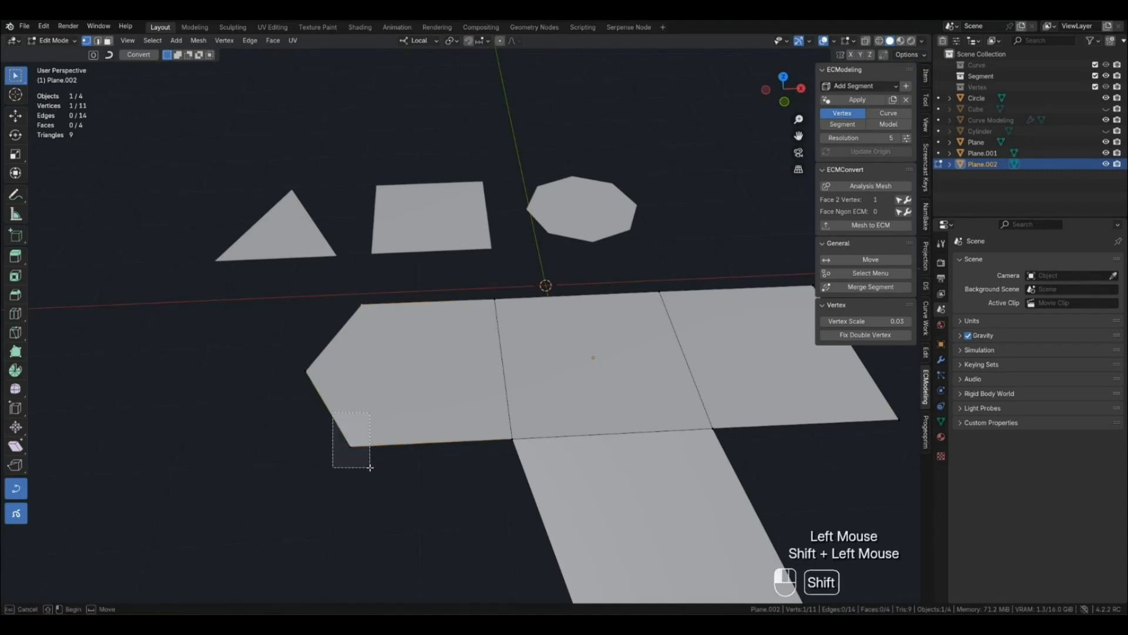
click(907, 201)
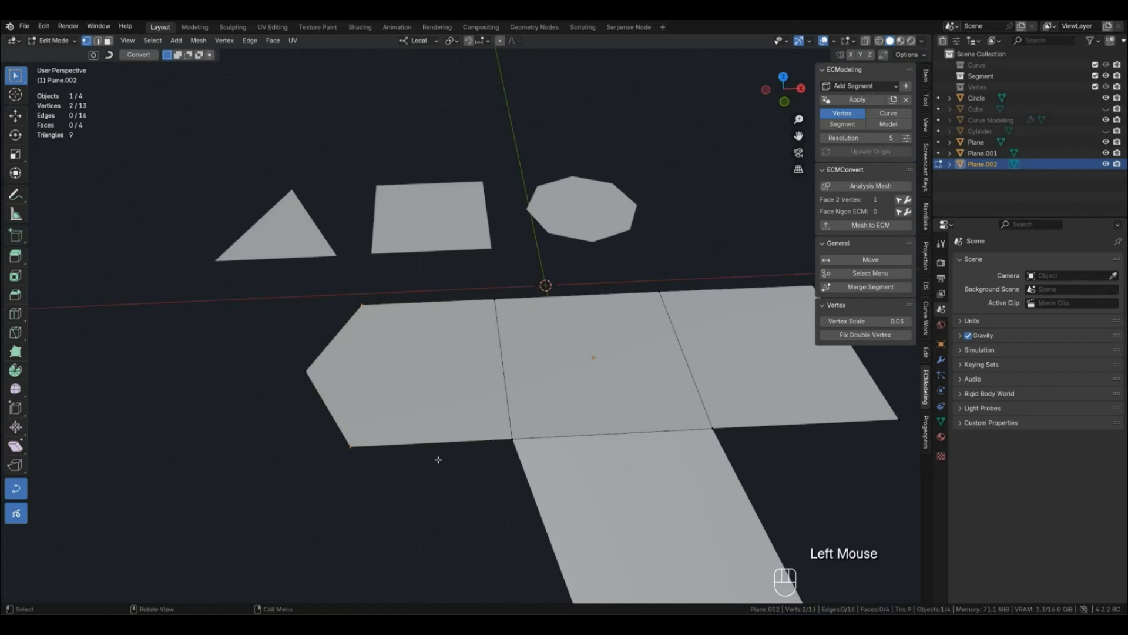
Circle the left face's four corner vertices with annotations, then return to the selection tool and Object Mode
click(425, 473)
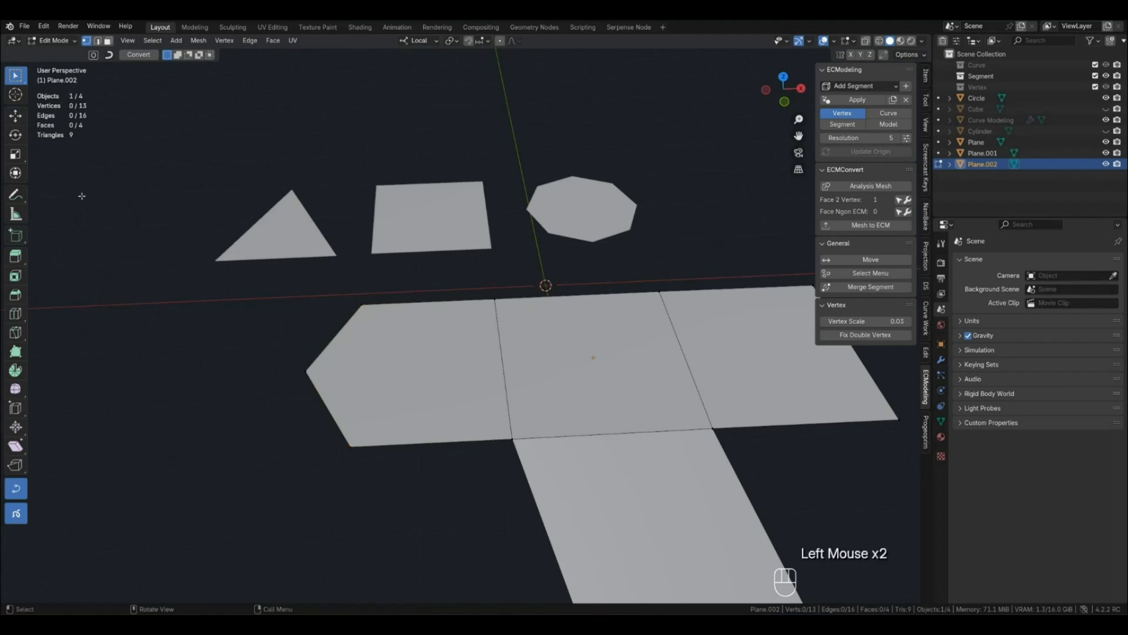
click(18, 197)
click(362, 304)
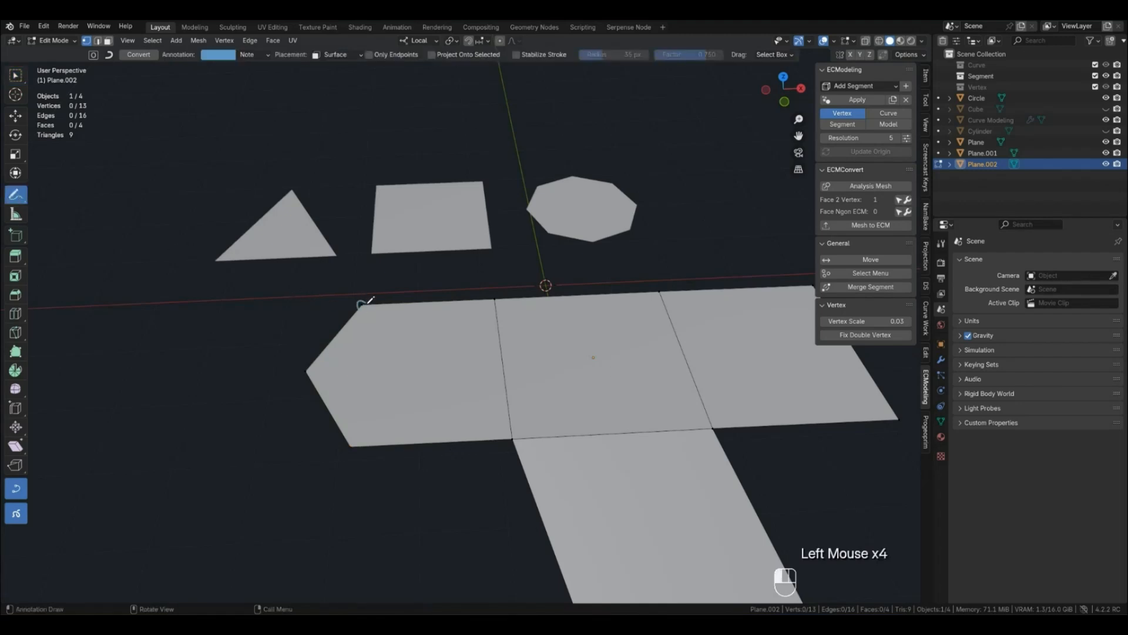
click(496, 299)
click(513, 435)
click(352, 445)
click(16, 195)
click(16, 76)
key(Tab)
Rerun the mesh analysis on the T-shaped plane and convert it to ECM
click(537, 408)
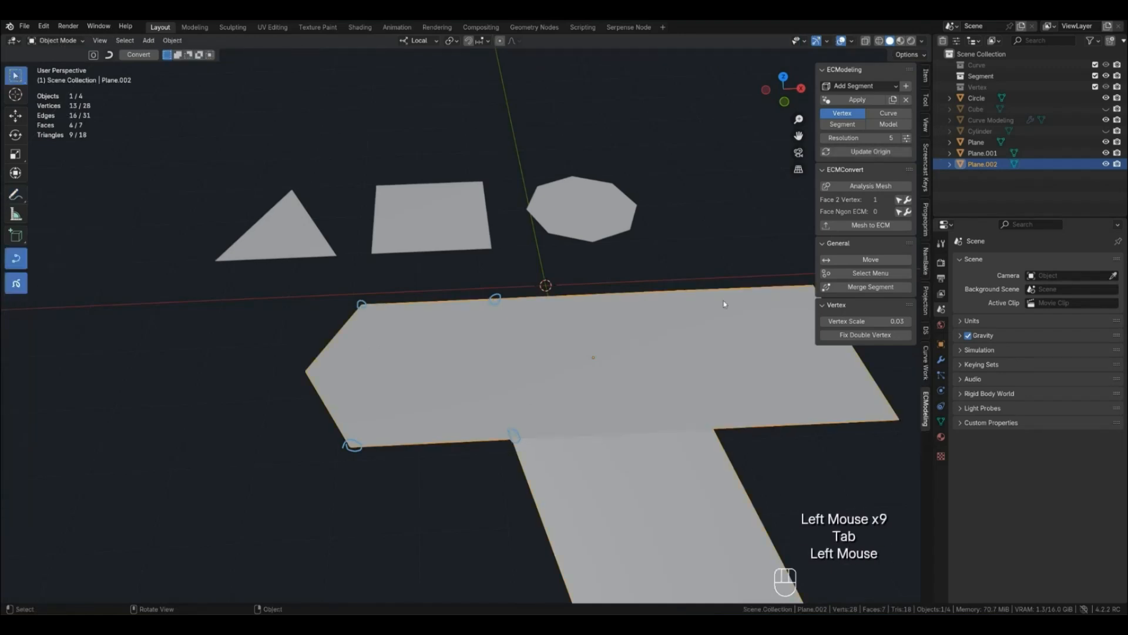
click(872, 226)
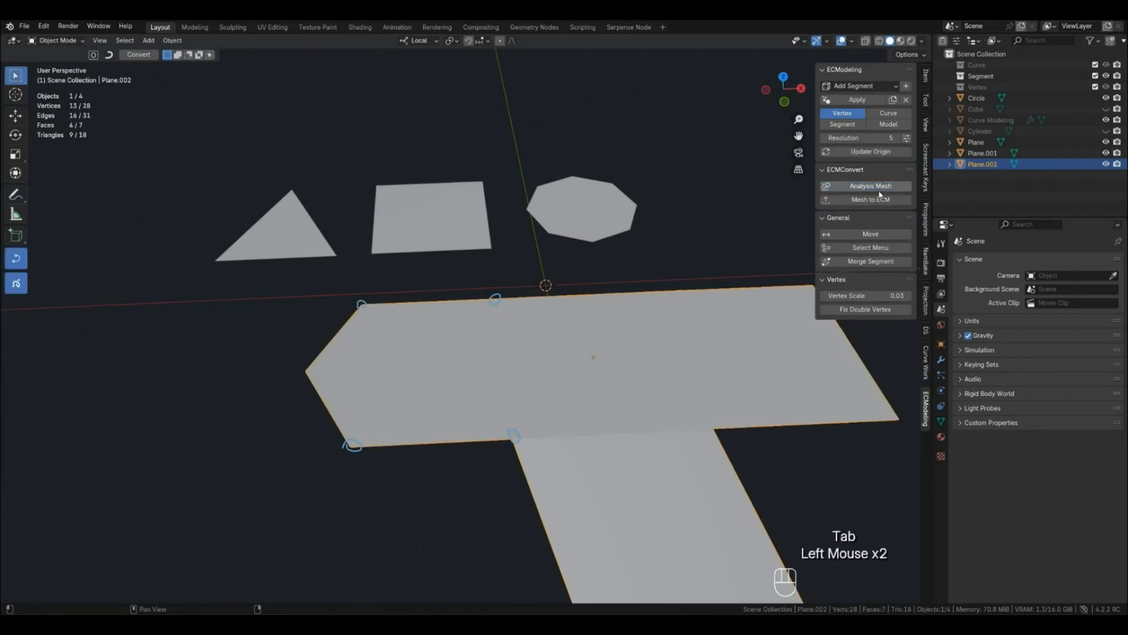
click(867, 202)
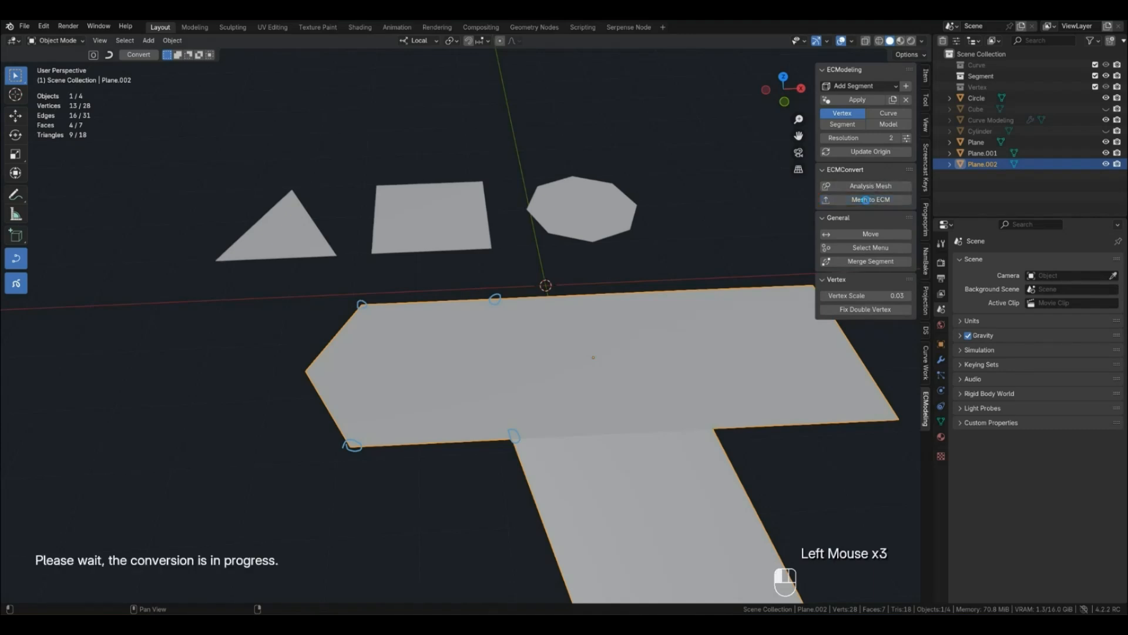
Move the middle control point of the left outer curve inward about 0.23 m and try shifting it along local Z
click(333, 416)
key(Tab)
click(276, 351)
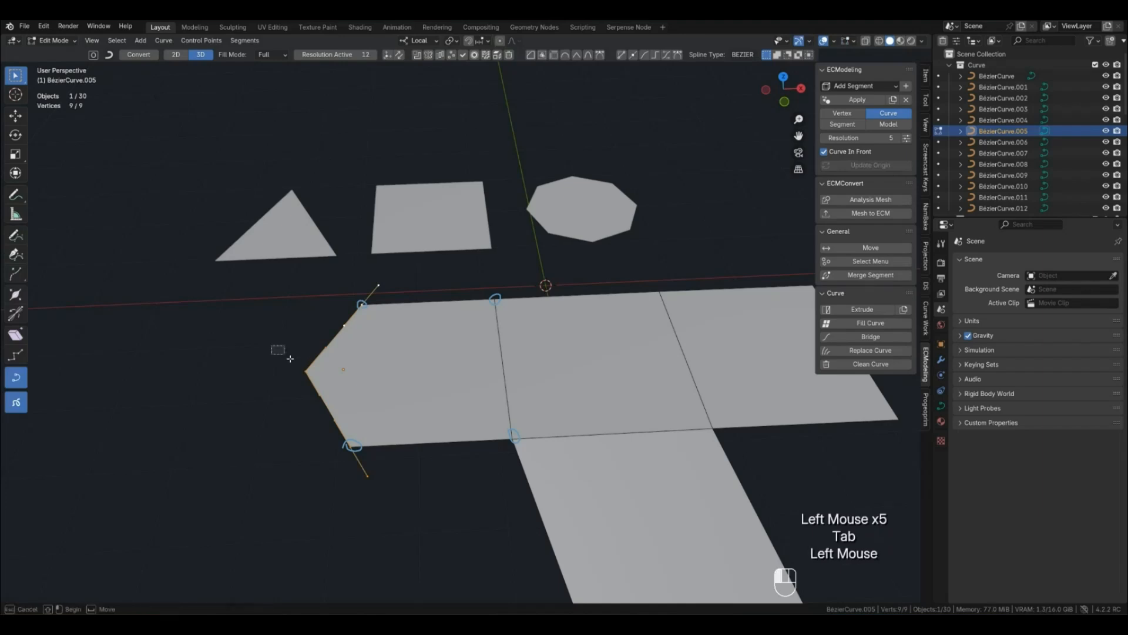
click(305, 372)
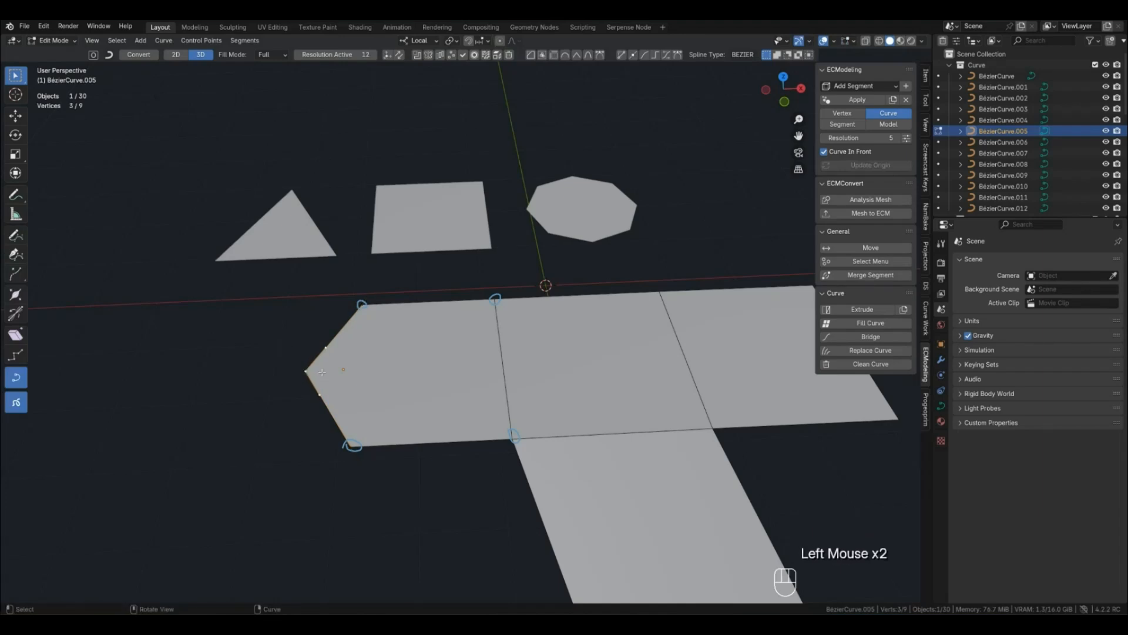
key(g)
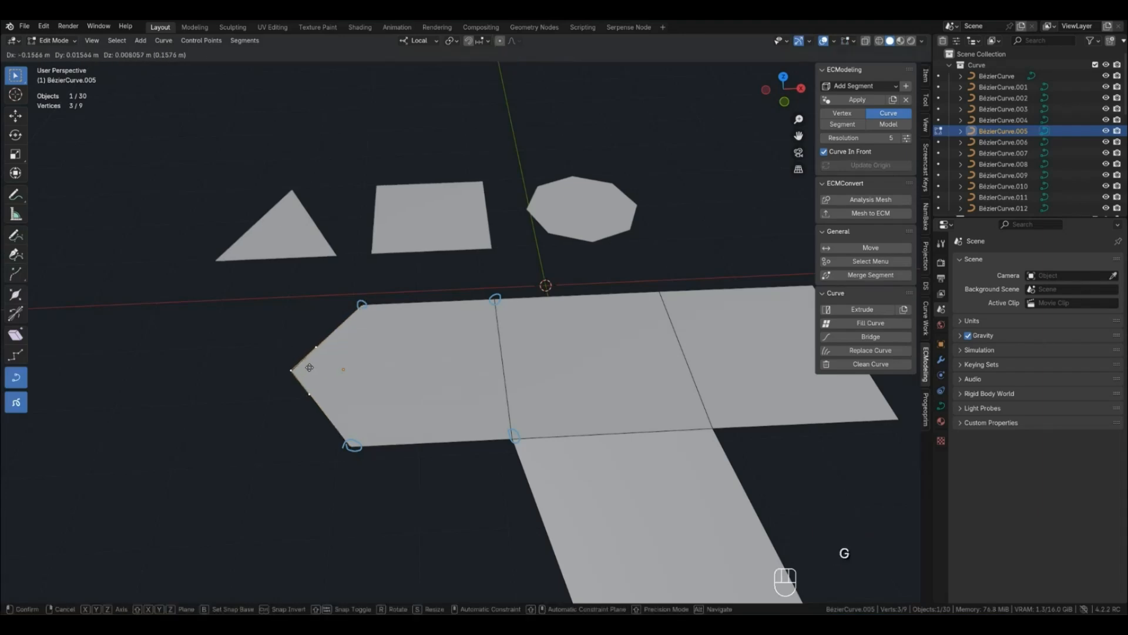
click(343, 372)
key(g)
key(z)
key(z)
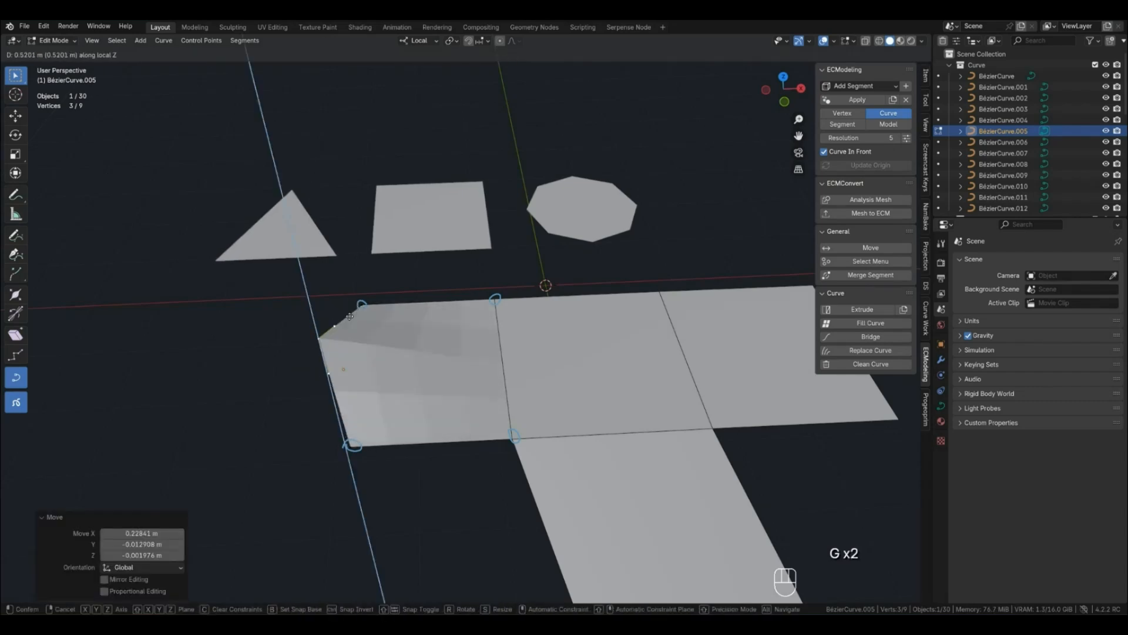
click(368, 359)
key(Tab)
Apply the manipulator control to the left outer curve and reposition its selected control points, raising them along Z
scroll(374, 368, down, 2)
middle_drag(374, 368, 433, 429)
scroll(408, 406, up, 2)
key(alt+c)
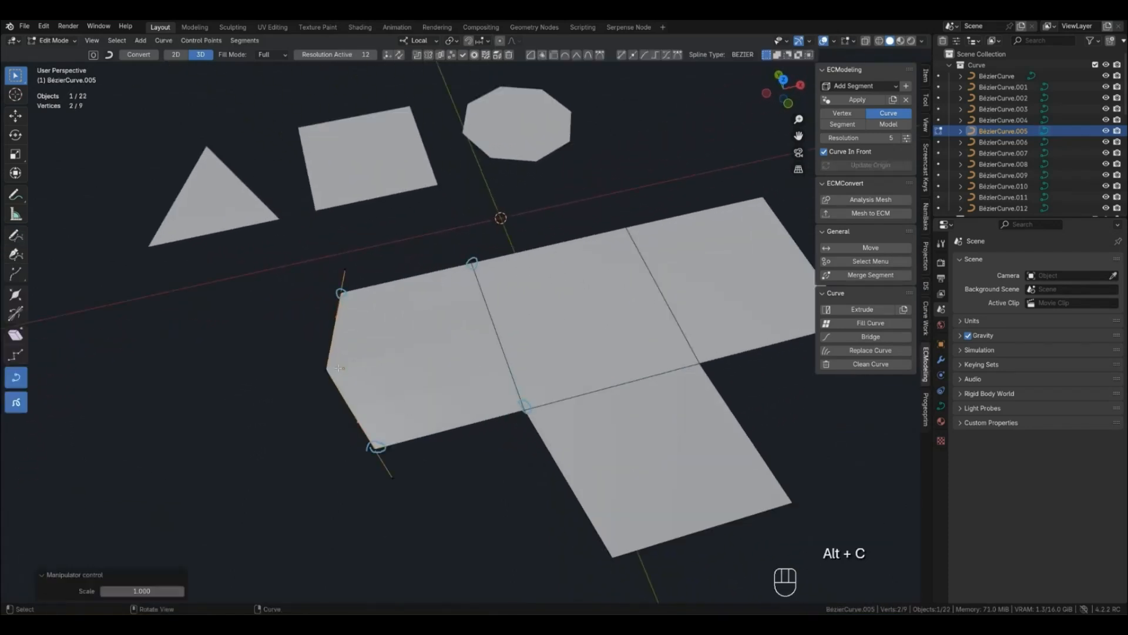
key(g)
click(341, 344)
middle_drag(340, 345, 436, 386)
key(g)
key(z)
click(416, 306)
Switch from curve editing to Model mode and display the curve model's wireframe in Object Mode
key(Tab)
key(4)
click(436, 386)
key(q)
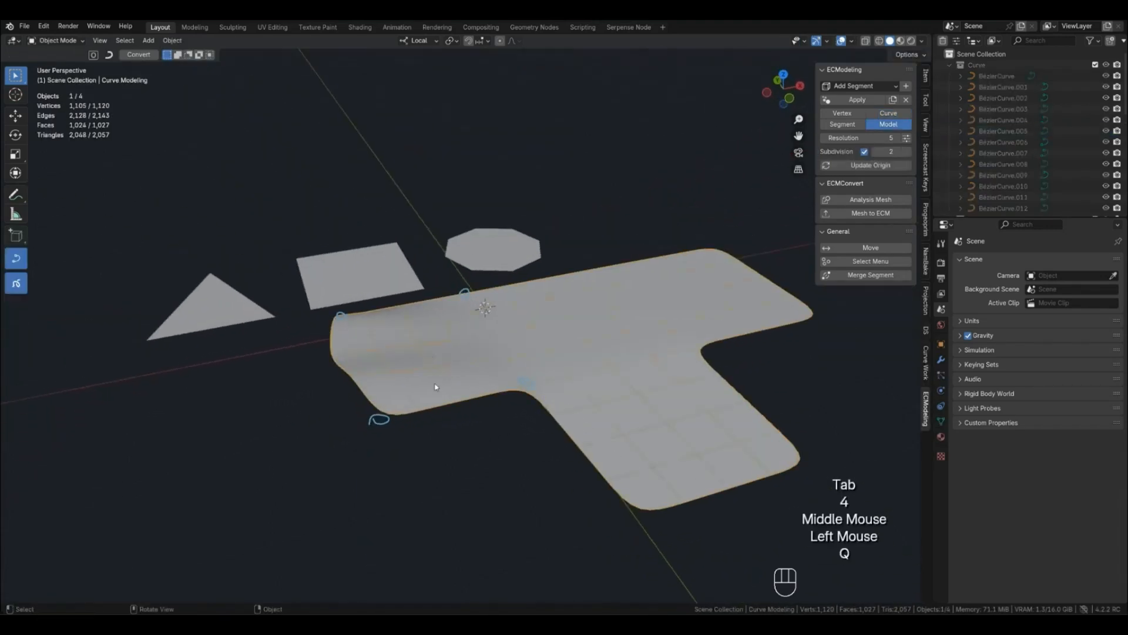
Set the curve model's resolution to 9
click(898, 138)
click(898, 137)
click(898, 138)
click(898, 138)
Erase the annotation circles around the model's left section and switch back to the selection tool
mouse_move(566, 345)
middle_down()
mouse_move(597, 335)
mouse_move(492, 357)
mouse_move(446, 341)
middle_up()
drag(16, 195, 80, 267)
mouse_move(224, 351)
mouse_down()
mouse_move(418, 435)
mouse_move(423, 320)
mouse_up()
drag(24, 192, 56, 199)
click(16, 76)
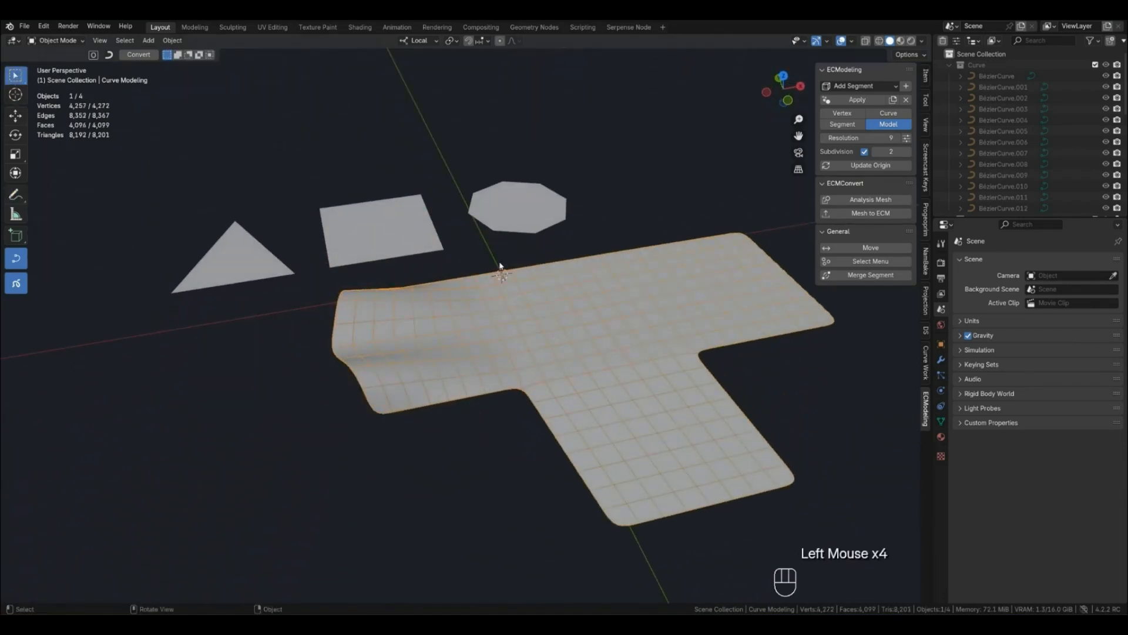
Undo the resolution, curve, ECM conversion, annotation and vertex fix changes back to the unfixed pointed plane mesh in Edit Mode
key(Tab)
key(Tab)
click(515, 346)
key(ctrl+z)
key(ctrl+z)
key(ctrl+z)
key(ctrl+z)
key(ctrl+z)
key(ctrl+z)
key(ctrl+z)
key(ctrl+z)
key(ctrl+z)
key(ctrl+z)
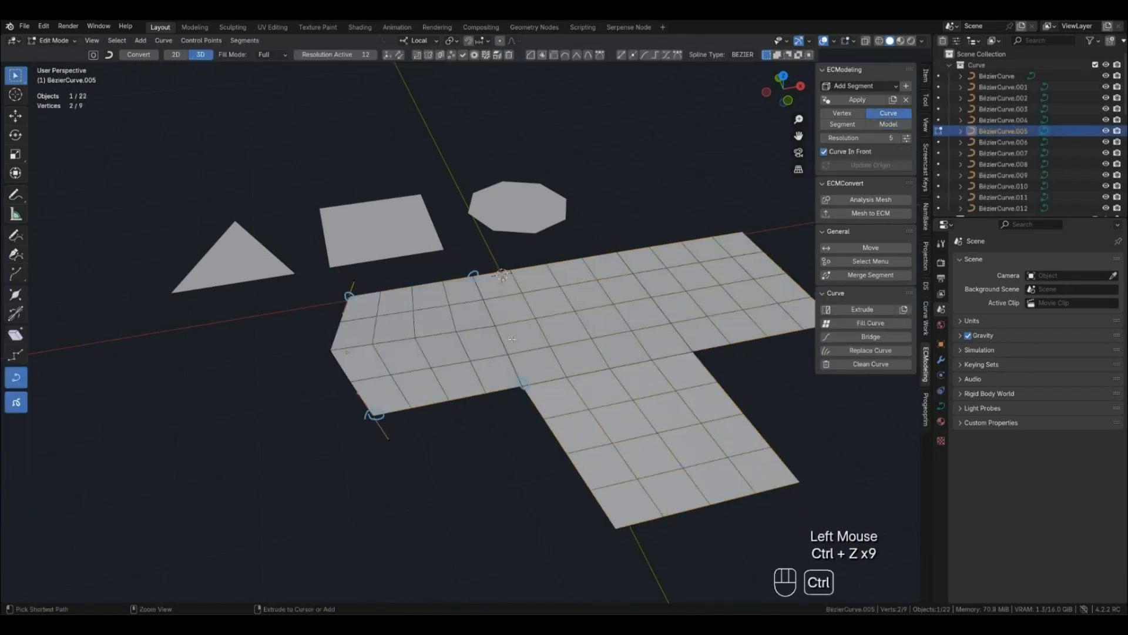
key(ctrl+z)
key(ctrl+z)
key(ctrl+z)
key(ctrl+z)
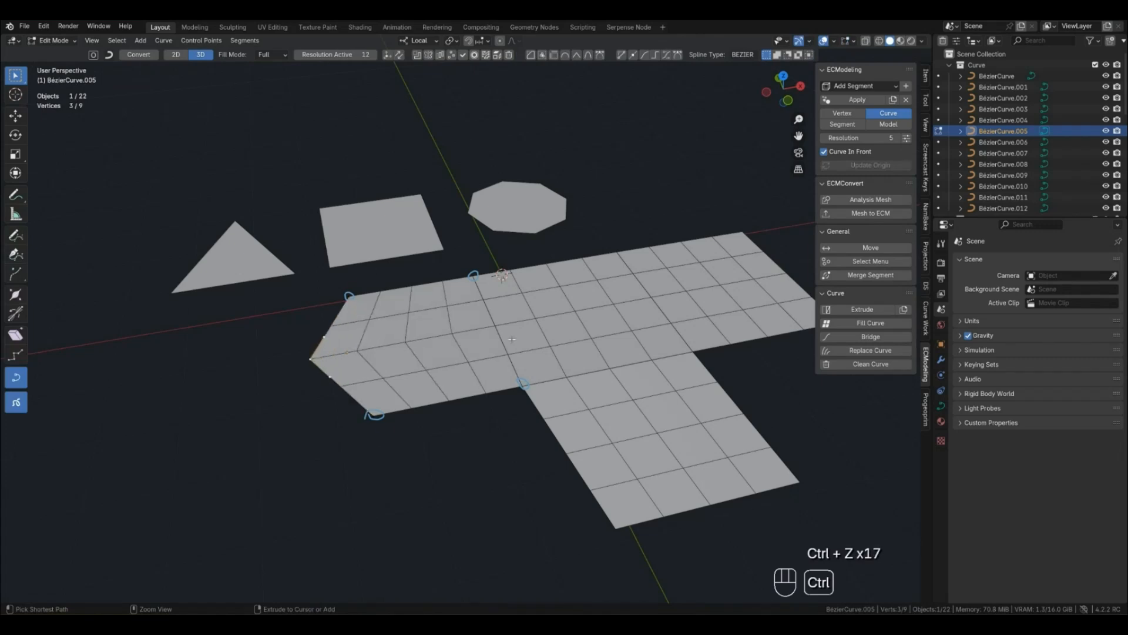
key(ctrl+z)
key(ctrl+z)
key(ctrl+z)
key(ctrl+z)
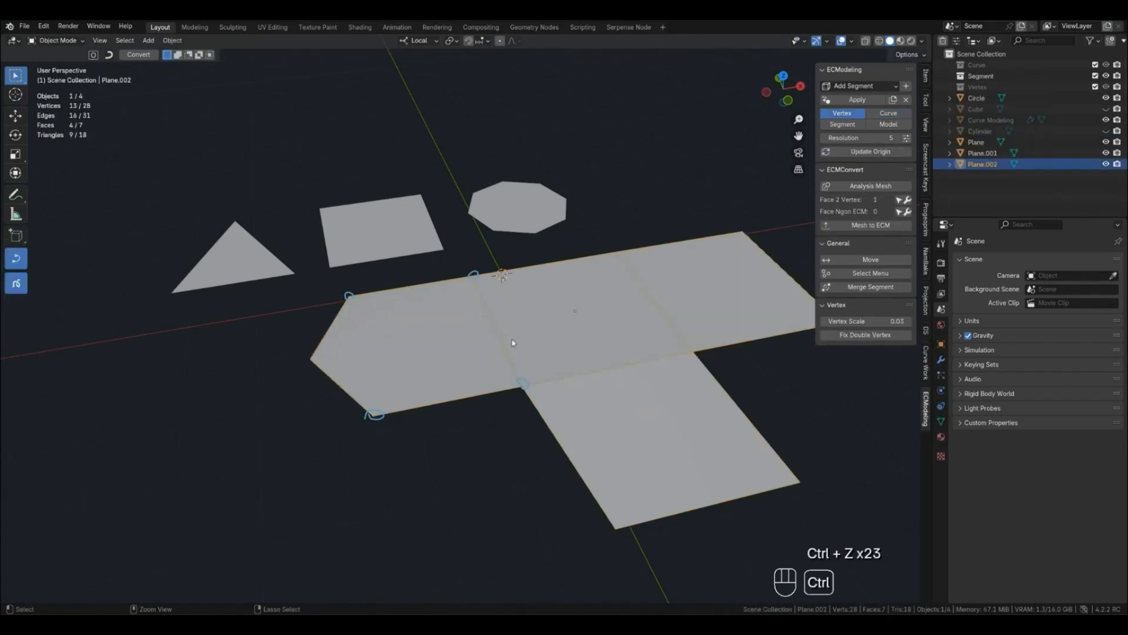
key(ctrl+z)
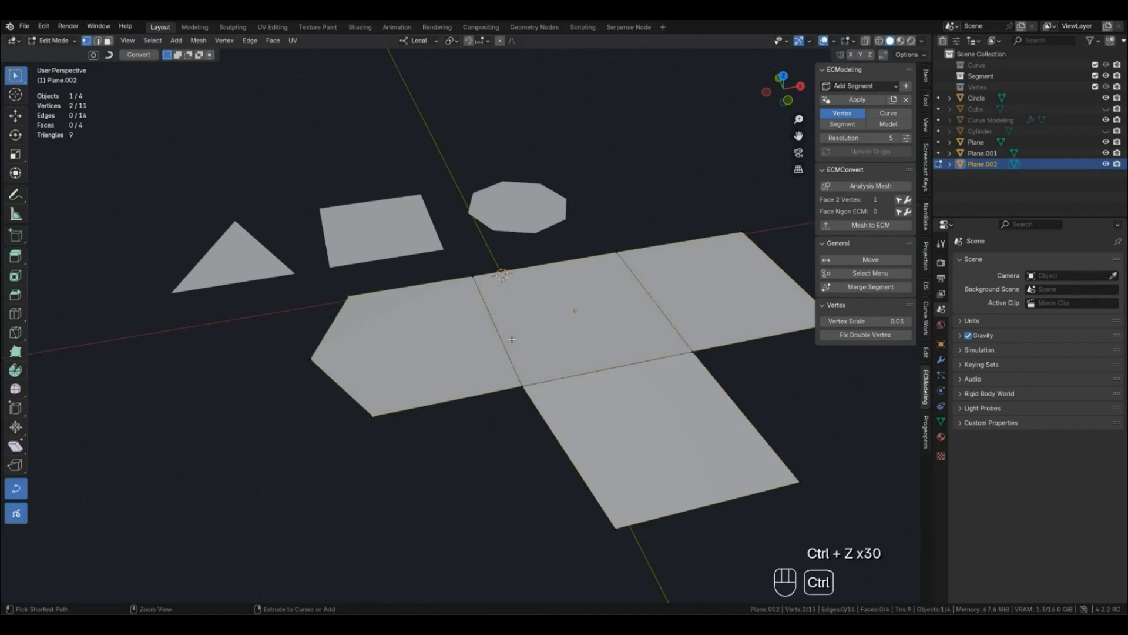
Clear the vertex selection and select the face reported under Face 2 Vertex
click(470, 396)
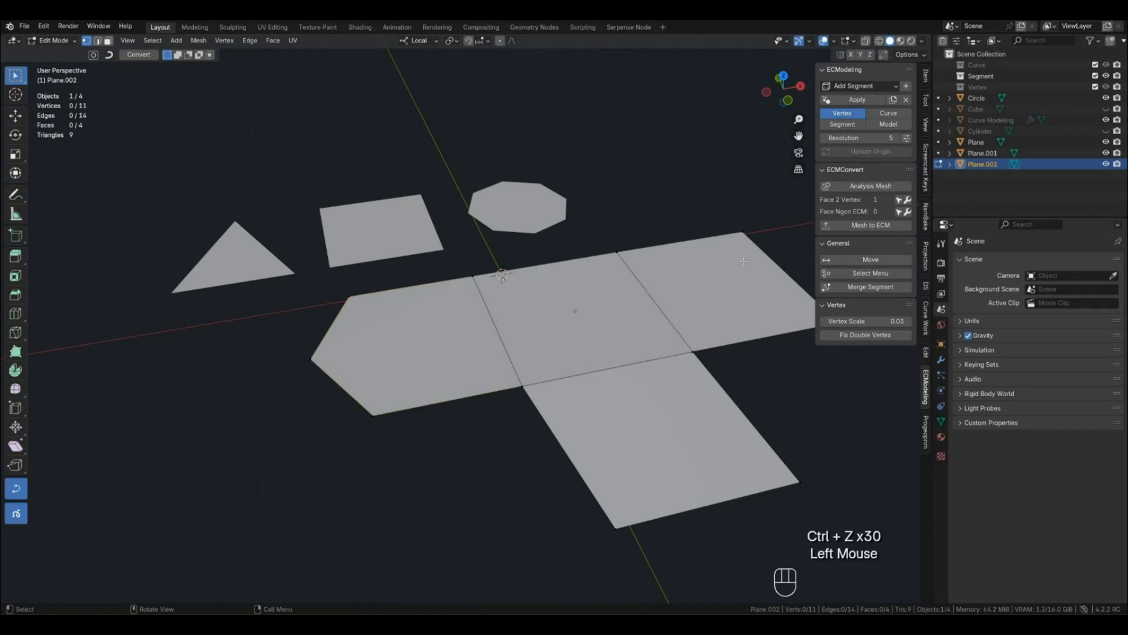
click(899, 200)
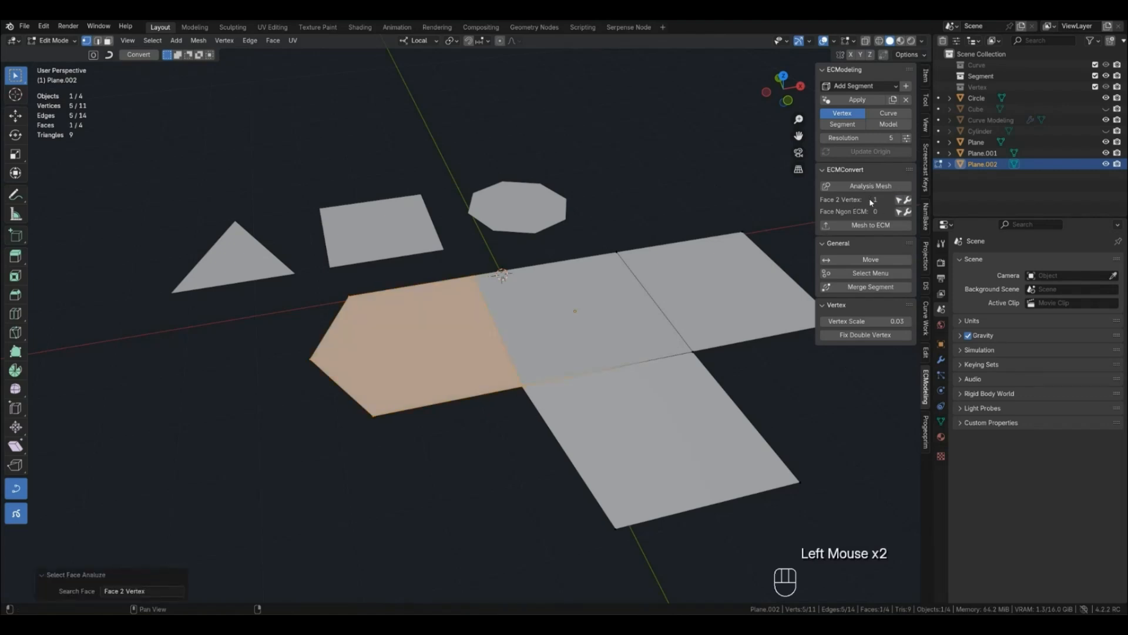
middle_drag(473, 413, 487, 420)
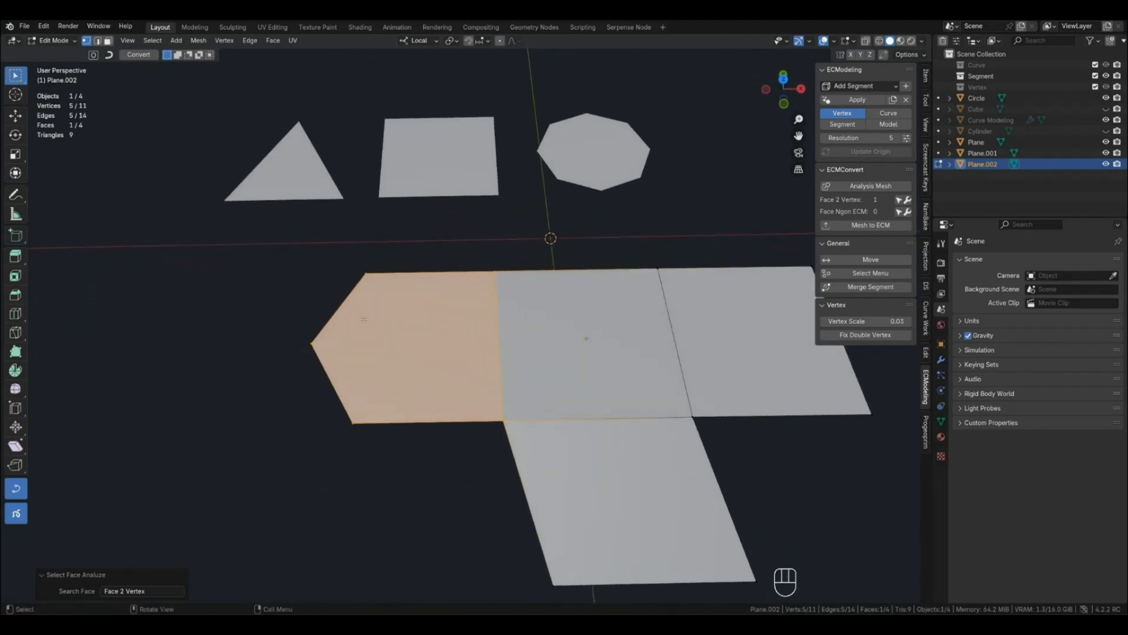
Select vertices at the left face's outer end and apply the Face 2 Vertex fix
click(380, 284)
click(370, 441)
drag(283, 329, 328, 375)
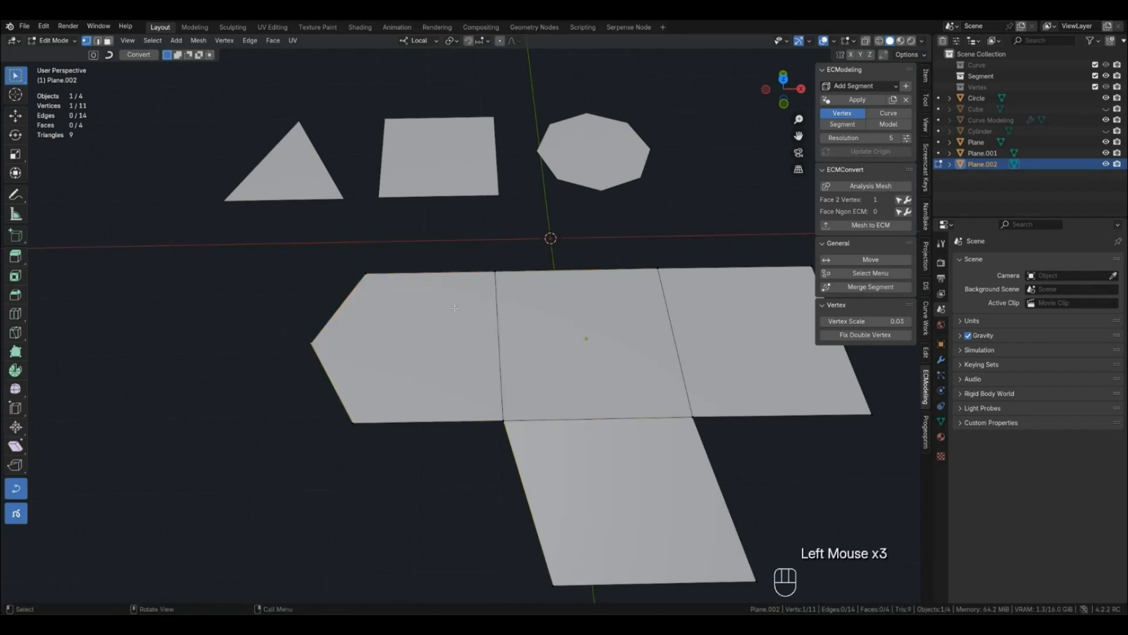
click(907, 200)
Return to Object Mode and run the mesh analysis again on the fixed plane
key(Tab)
click(544, 302)
click(866, 186)
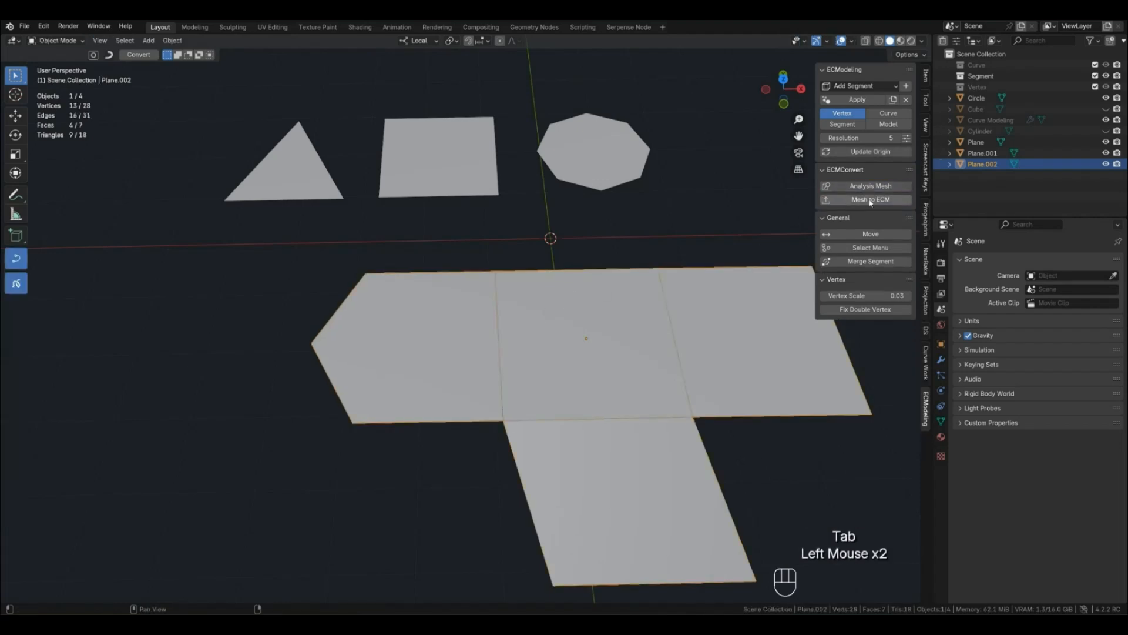
Convert the fixed plane to ECM, display its curves and select the boundary curve at the pointed end's lower corner
click(870, 200)
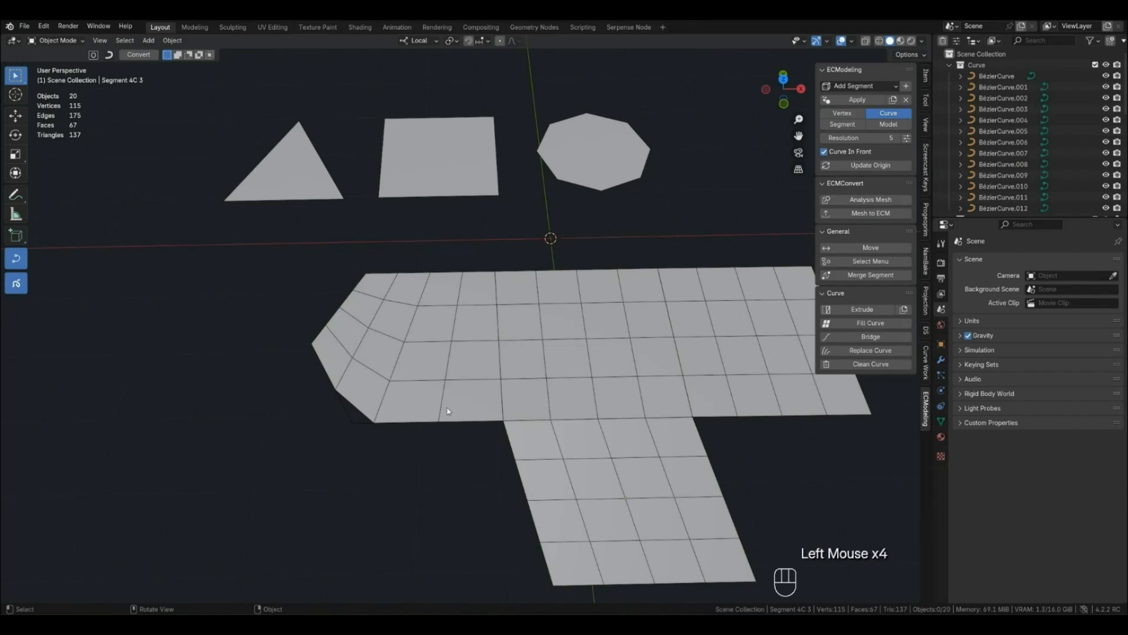
key(3)
click(380, 414)
key(2)
click(370, 421)
Remove the corner control point from the selected boundary curve in Edit Mode and return to Object Mode
middle_drag(371, 420, 412, 444)
key(Tab)
click(405, 450)
key(x)
click(464, 457)
key(Tab)
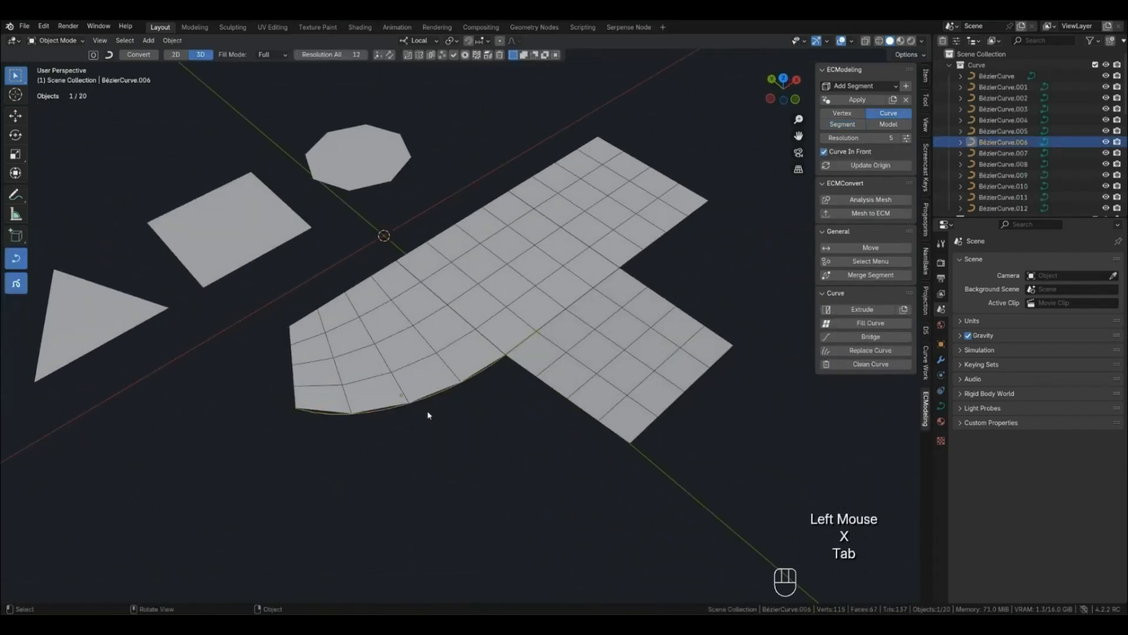
Examine the boundary curves around the reshaped end segment by selecting them one after another
click(427, 415)
click(322, 306)
click(471, 396)
click(299, 377)
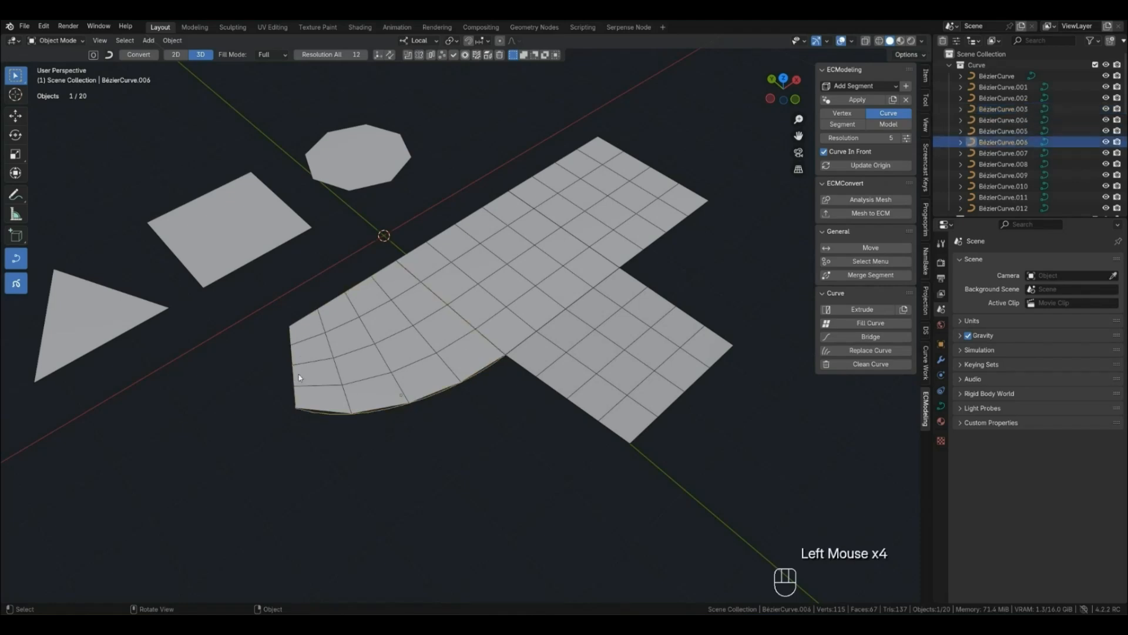
click(295, 374)
click(334, 317)
middle_drag(516, 397, 478, 411)
scroll(470, 414, down, 2)
key(Tab)
key(Tab)
Clear the scene, add a cube mesh and enter Edit Mode on it
click(447, 430)
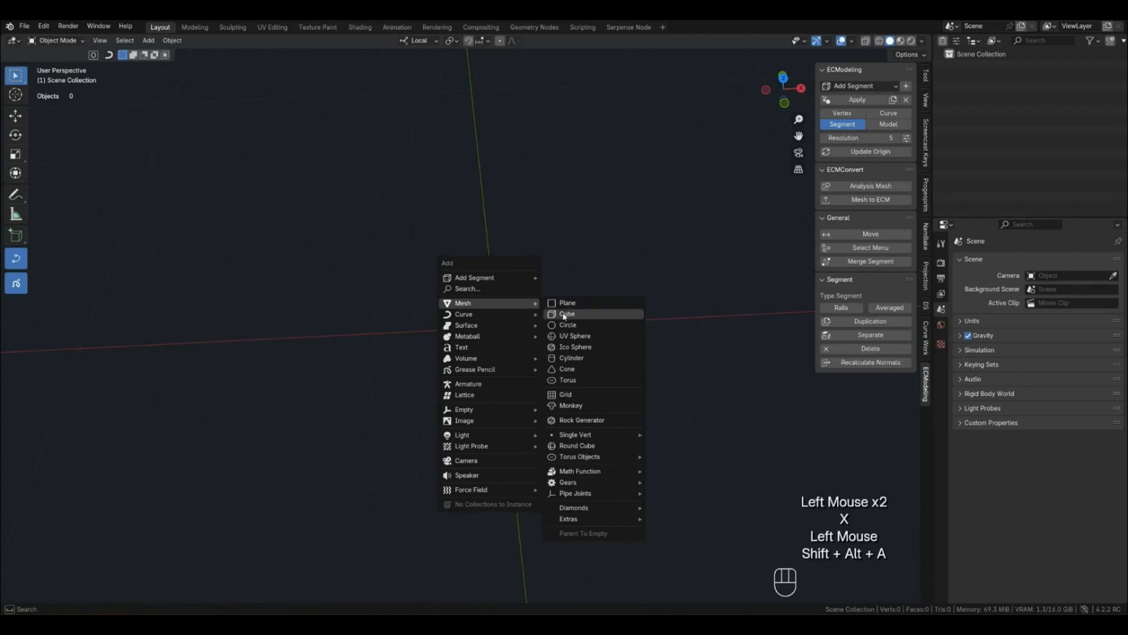
click(564, 316)
scroll(492, 365, up, 2)
middle_drag(493, 365, 535, 337)
key(Tab)
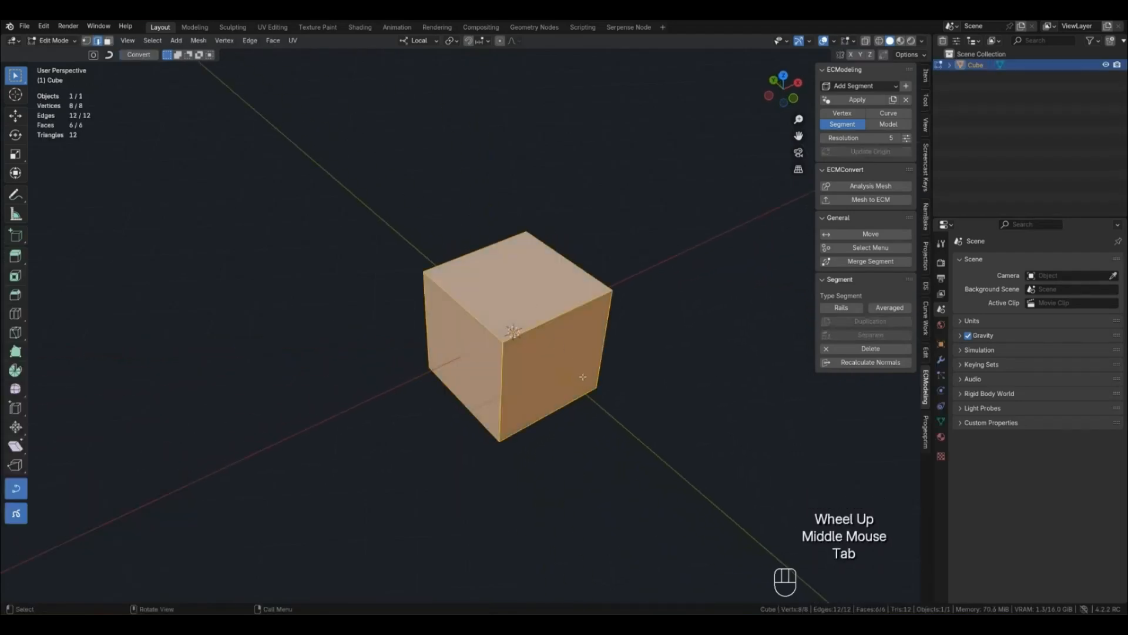
Select all of the cube's edges and bevel them with one segment and an offset of about 0.657 m
shift+middle_drag(582, 375, 503, 392)
key(2)
click(441, 353)
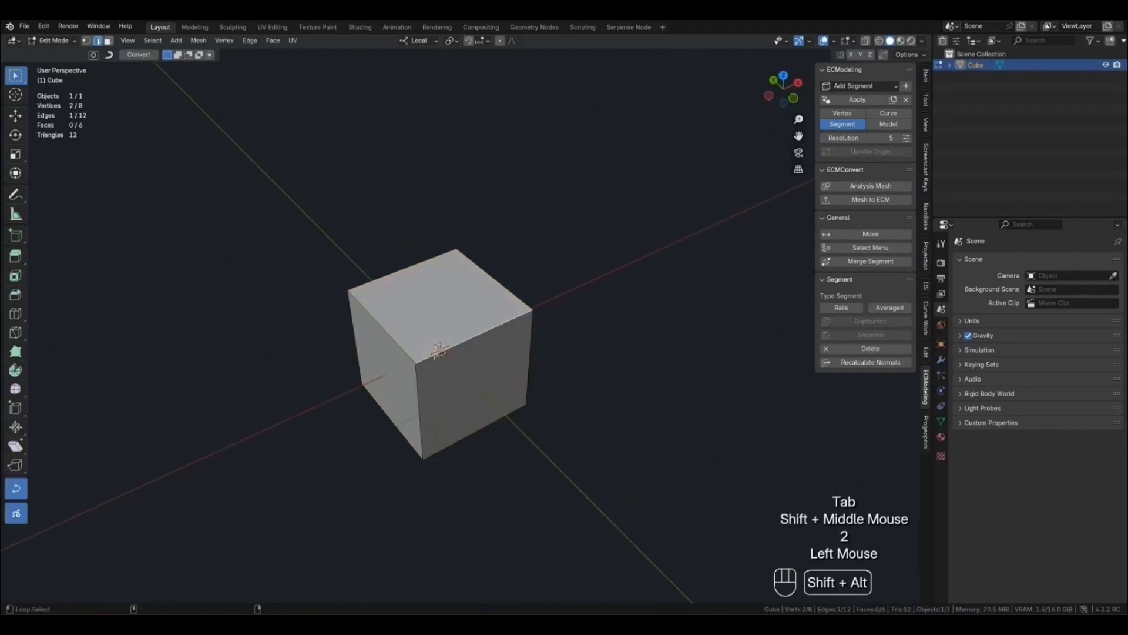
alt+shift+click(437, 351)
alt+shift+click(437, 351)
key(a)
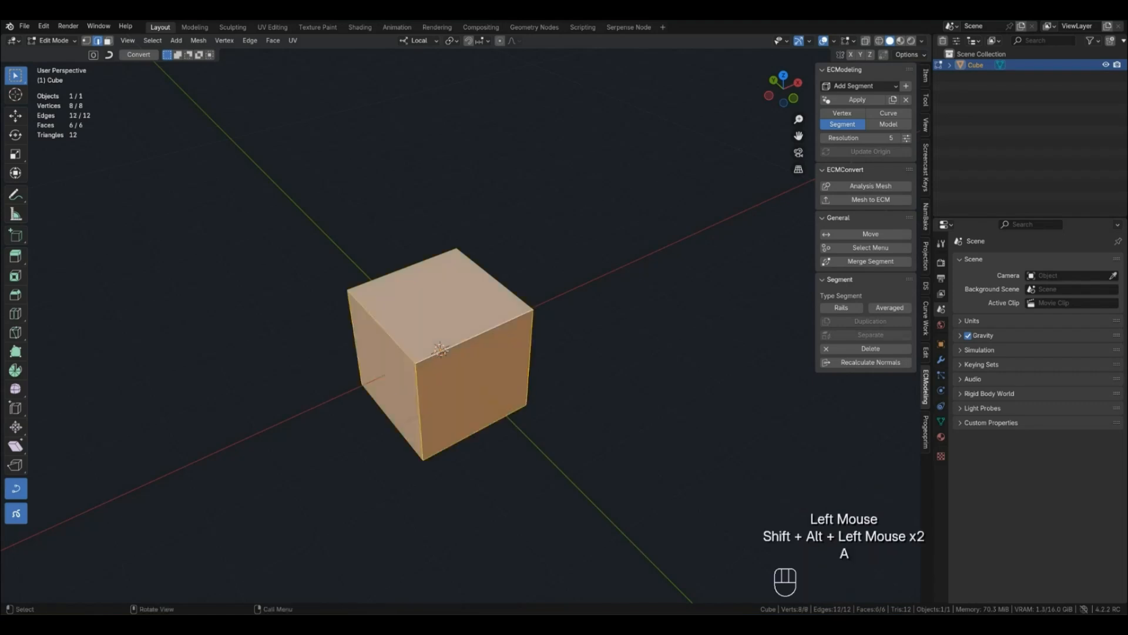
key(2)
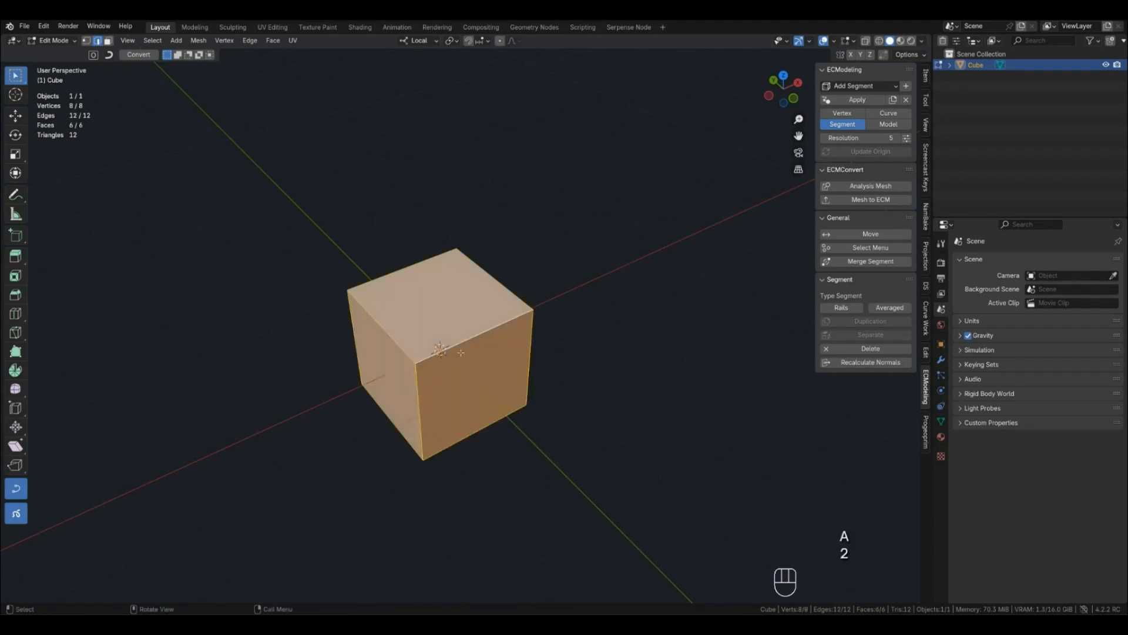
key(ctrl+b)
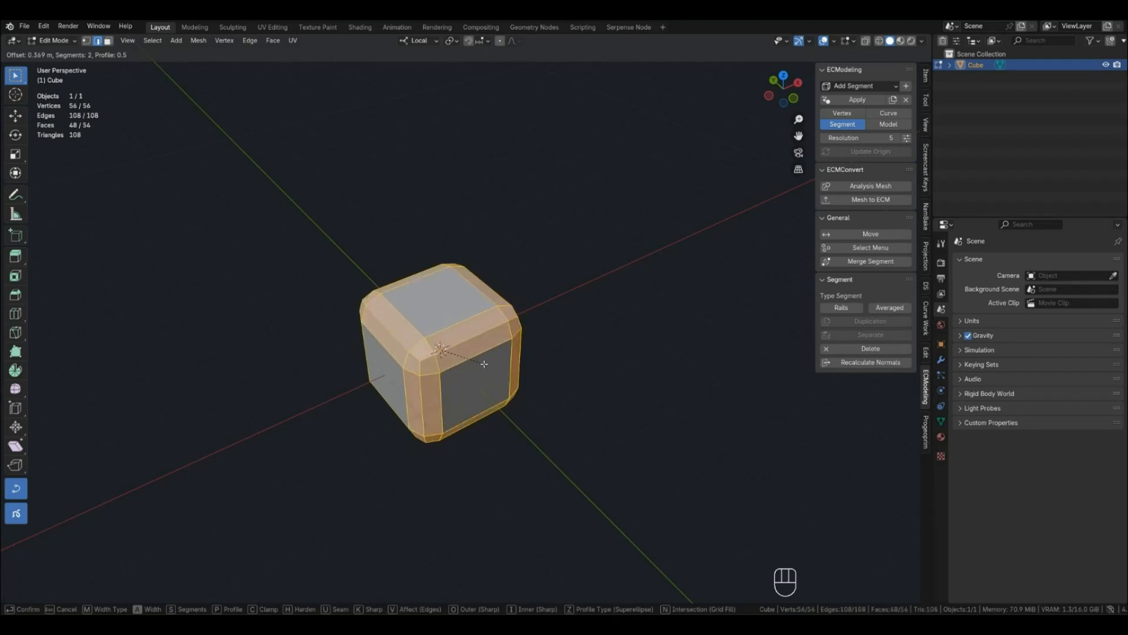
scroll(484, 364, down, 1)
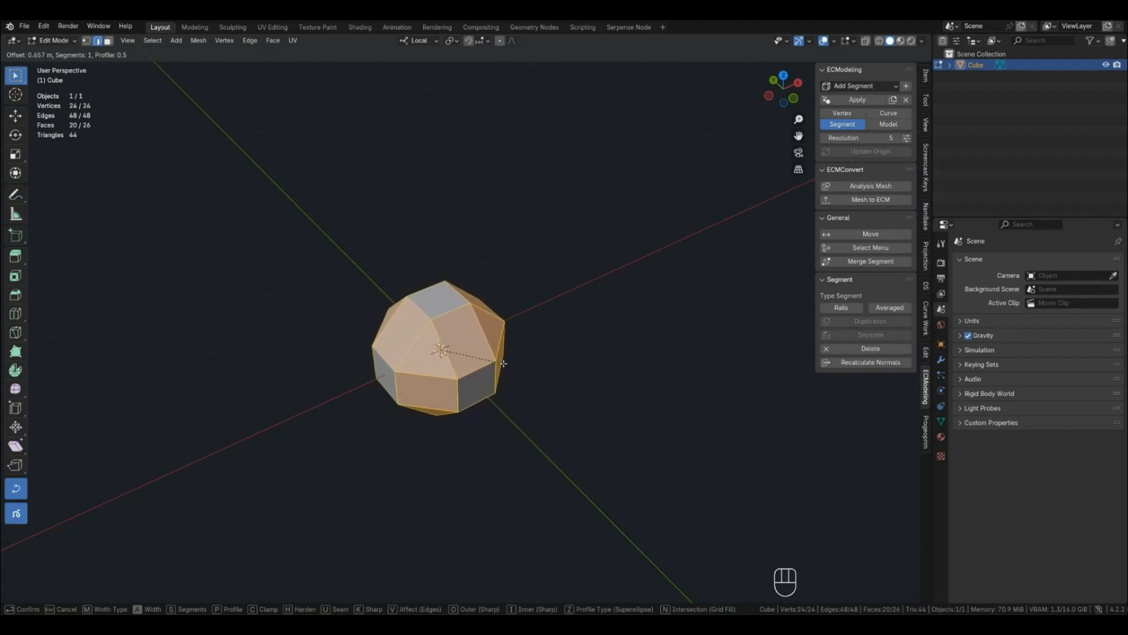
click(503, 363)
Return to Object Mode and move the bevelled cube up along its local Z axis onto the ground plane
click(518, 436)
key(Tab)
middle_drag(517, 435, 441, 352)
key(g)
key(z)
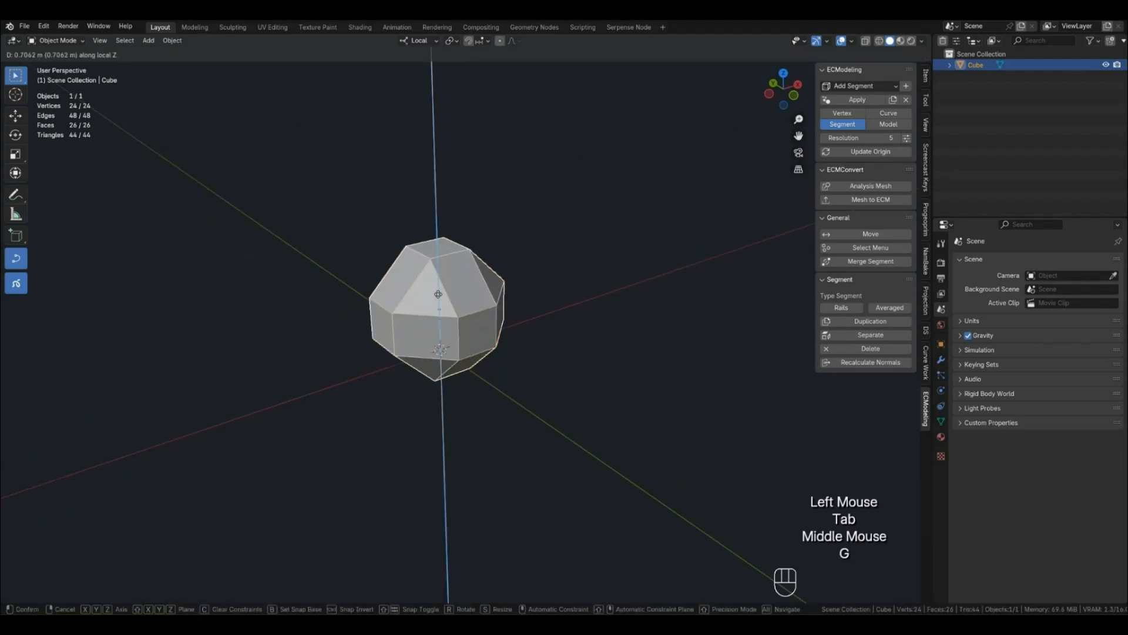
click(458, 292)
shift+middle_drag(459, 297, 511, 358)
click(511, 358)
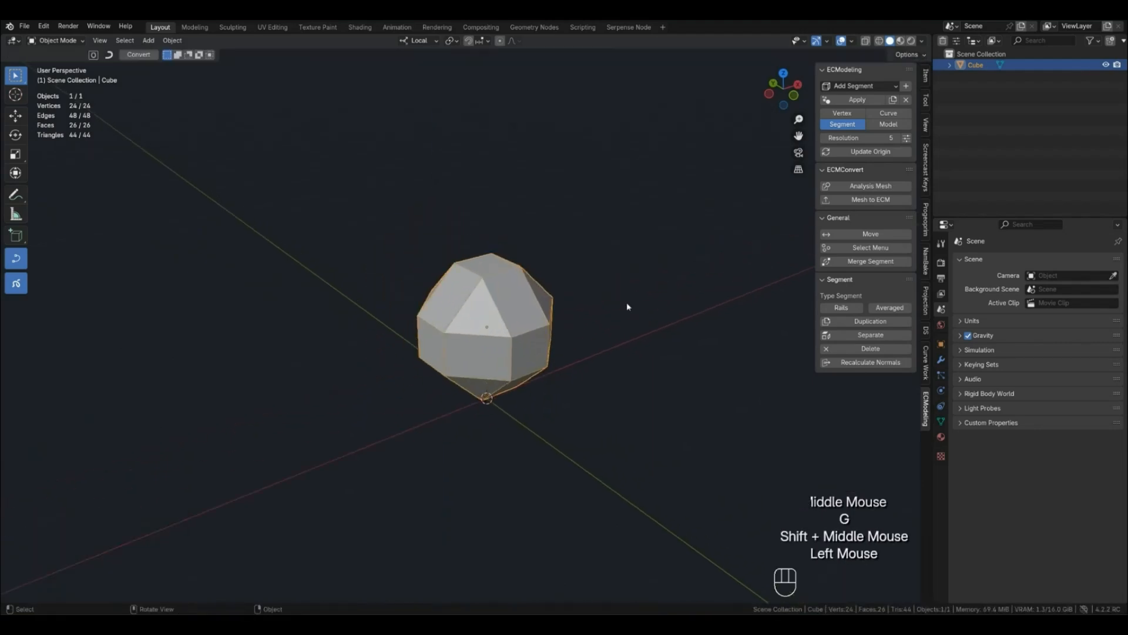
Convert the bevelled cube to ECM and examine its generated curves and segments, finishing in Segment mode
click(853, 198)
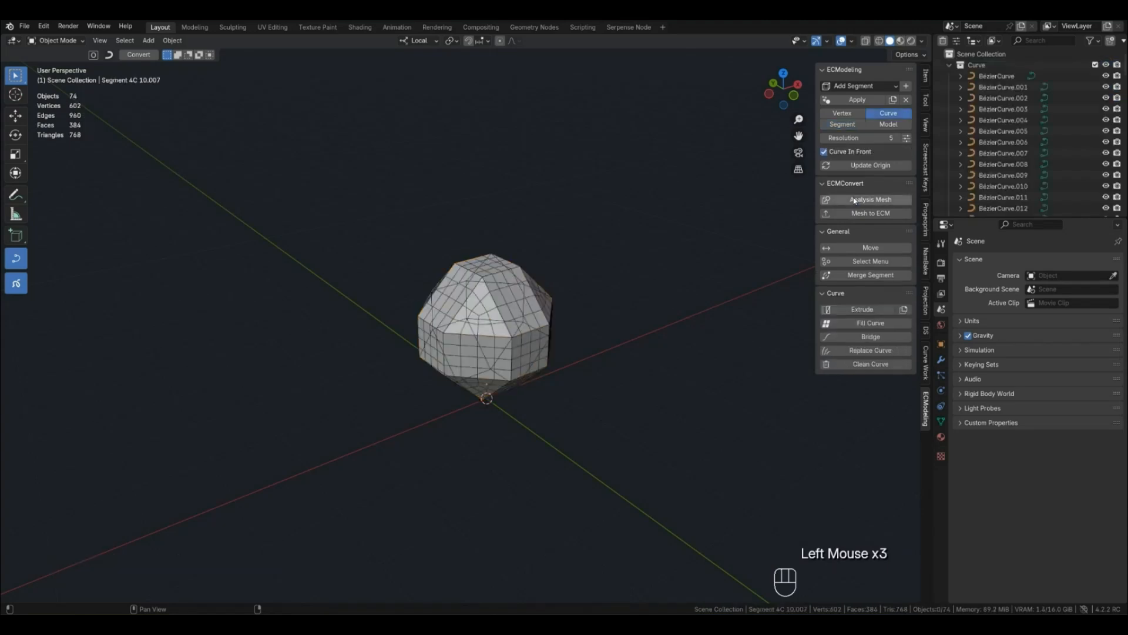
scroll(574, 340, up, 2)
key(q)
click(562, 337)
middle_drag(562, 336, 446, 357)
key(3)
key(2)
scroll(602, 365, down, 2)
click(532, 367)
key(3)
middle_drag(532, 366, 502, 365)
click(502, 365)
Add a cone mesh with its base reduced to 5 vertices
key(shift+alt+a)
mouse_move(538, 335)
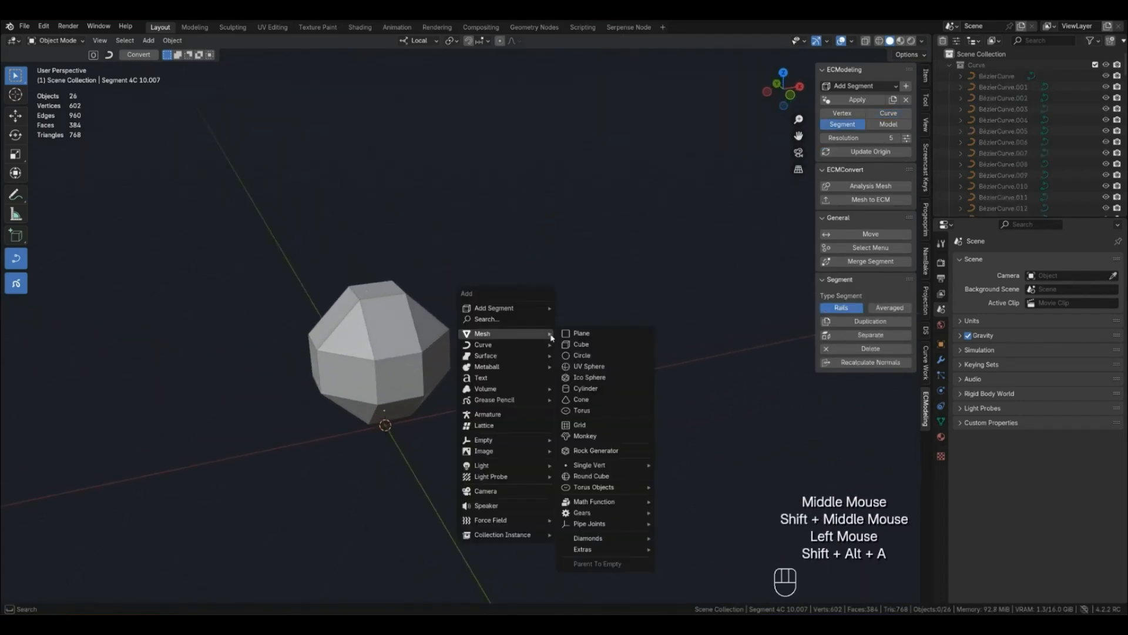
click(573, 400)
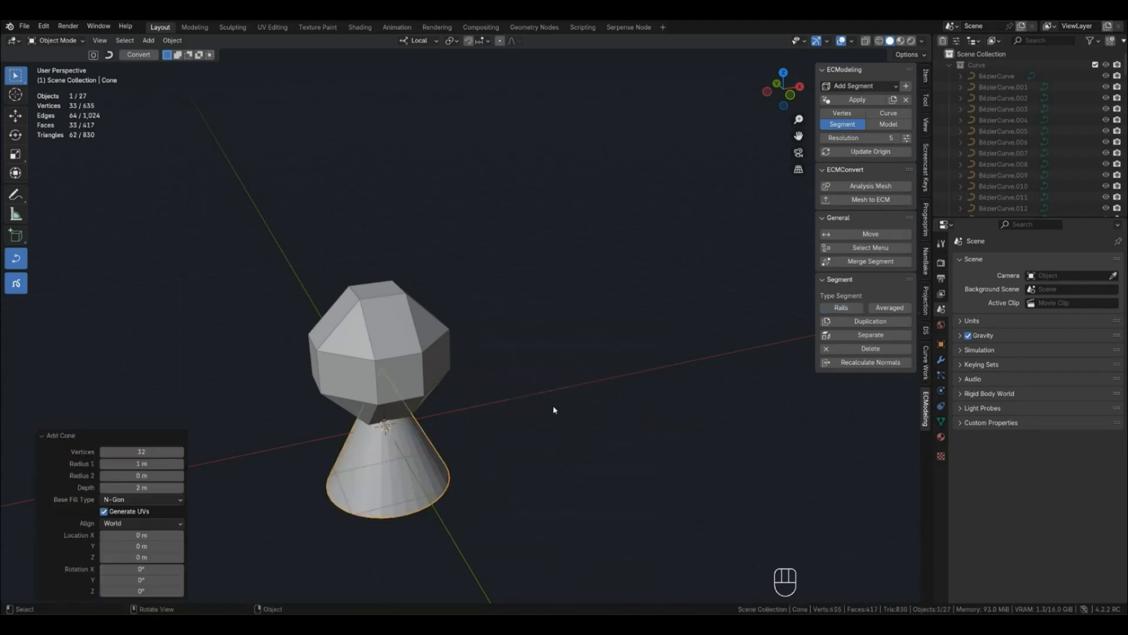
drag(146, 452, 136, 454)
click(370, 470)
Move the cone up along local Z and along X so it stands clear of the bevelled cube
key(g)
key(z)
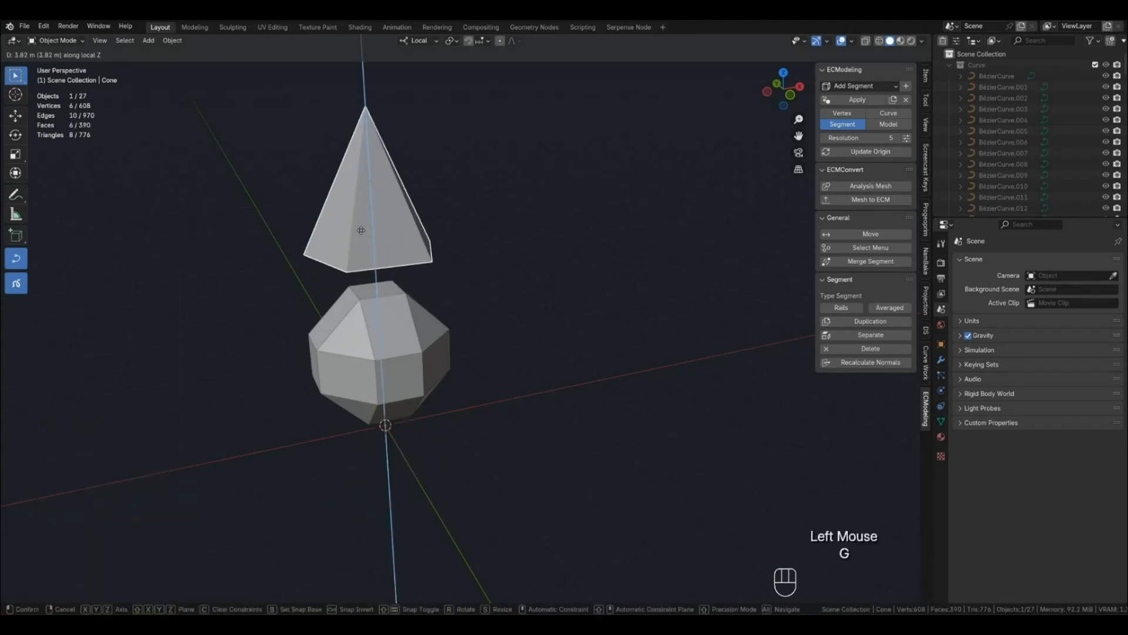
click(379, 230)
key(g)
key(x)
click(570, 231)
middle_drag(570, 231, 483, 340)
scroll(483, 341, up, 2)
click(483, 340)
Analyse the cone mesh, select its reported n-gon base and apply the Face Ngon ECM fix
click(846, 186)
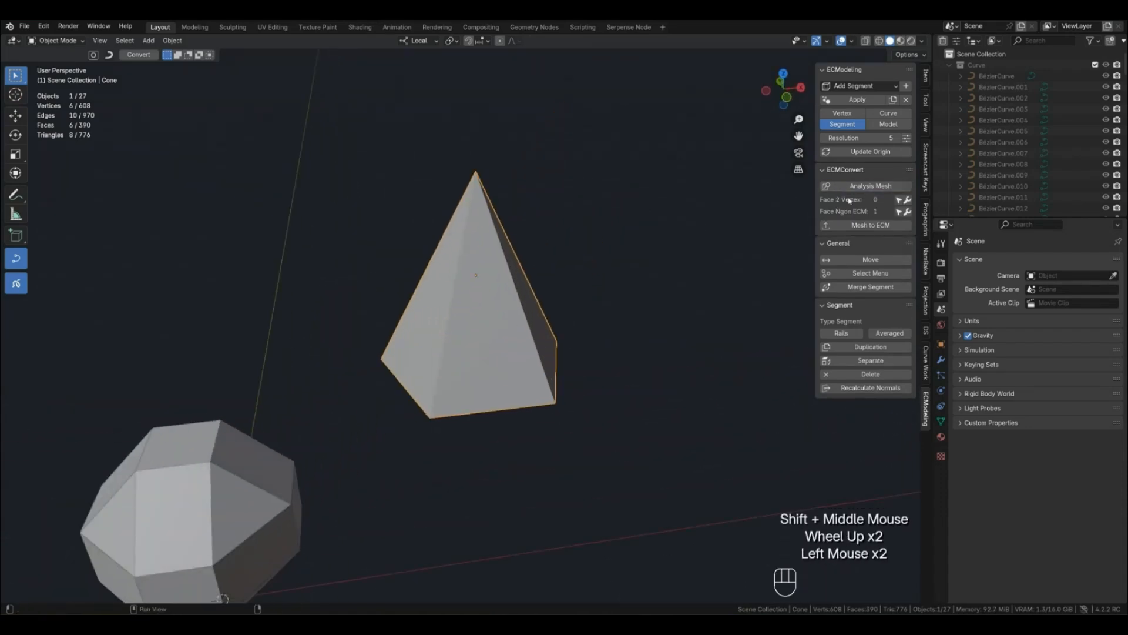
click(899, 212)
middle_drag(505, 329, 491, 286)
click(909, 212)
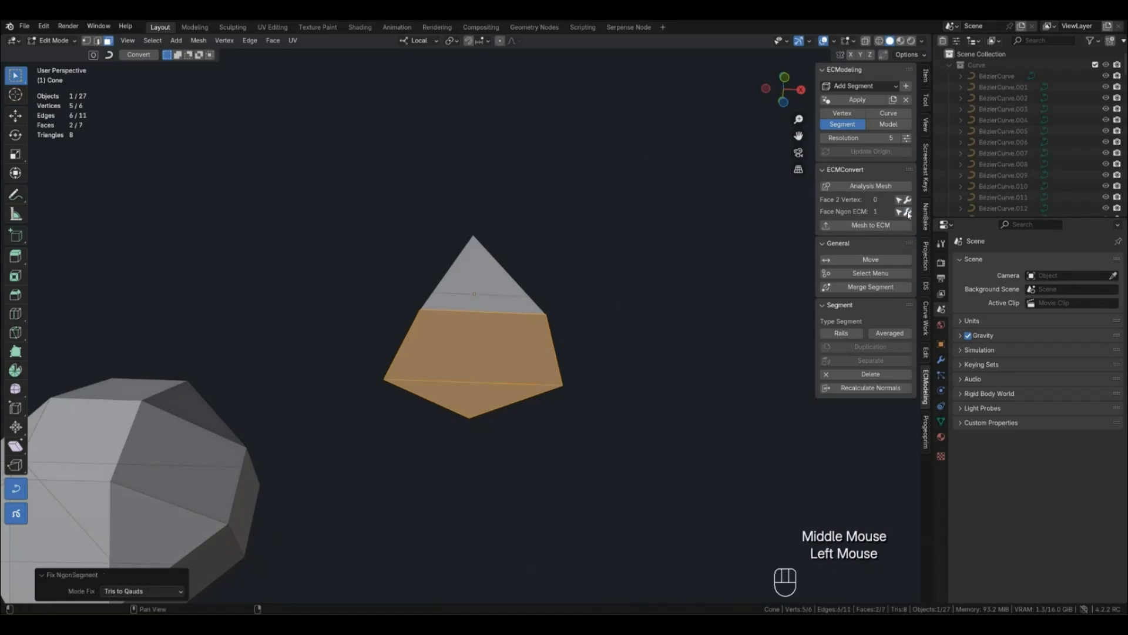
Change the n-gon fix mode to Poke Face to Quads and check the divided base
middle_drag(514, 327, 521, 348)
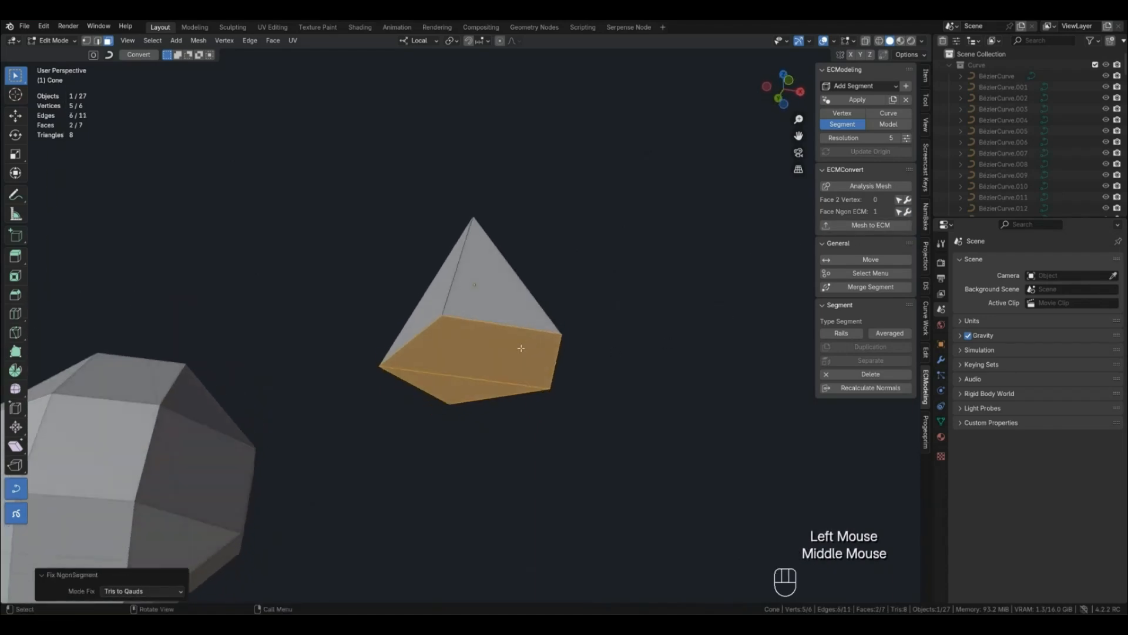
click(125, 592)
click(134, 578)
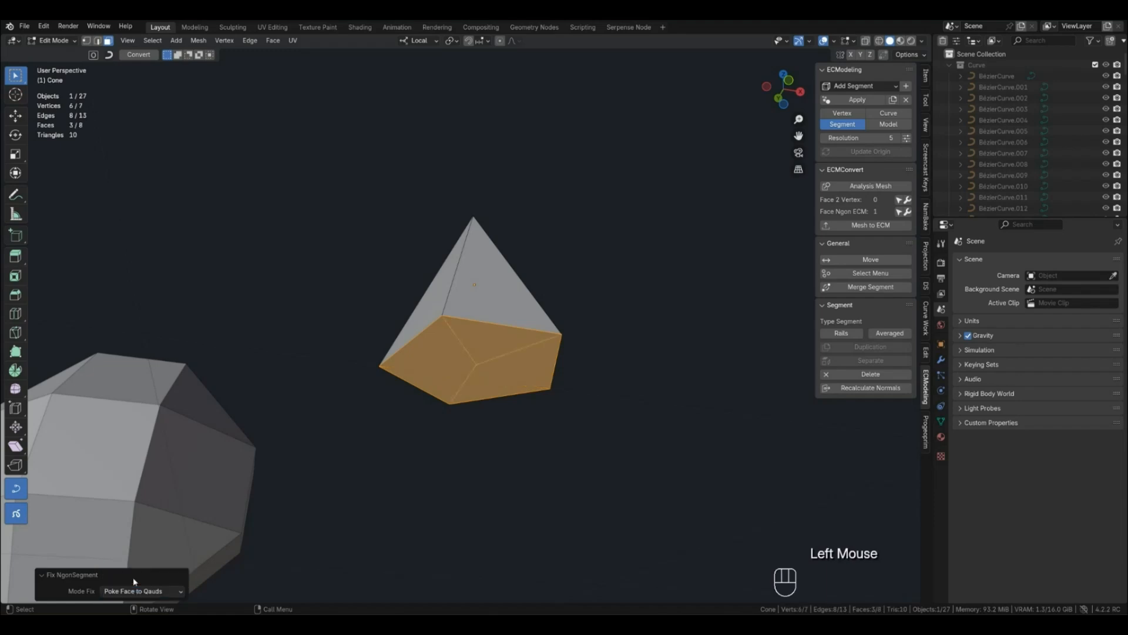
middle_drag(462, 431, 511, 461)
scroll(514, 463, down, 1)
middle_drag(456, 361, 474, 325)
Return to Object Mode, analyse the fixed cone again and convert it to ECM
key(Tab)
click(476, 322)
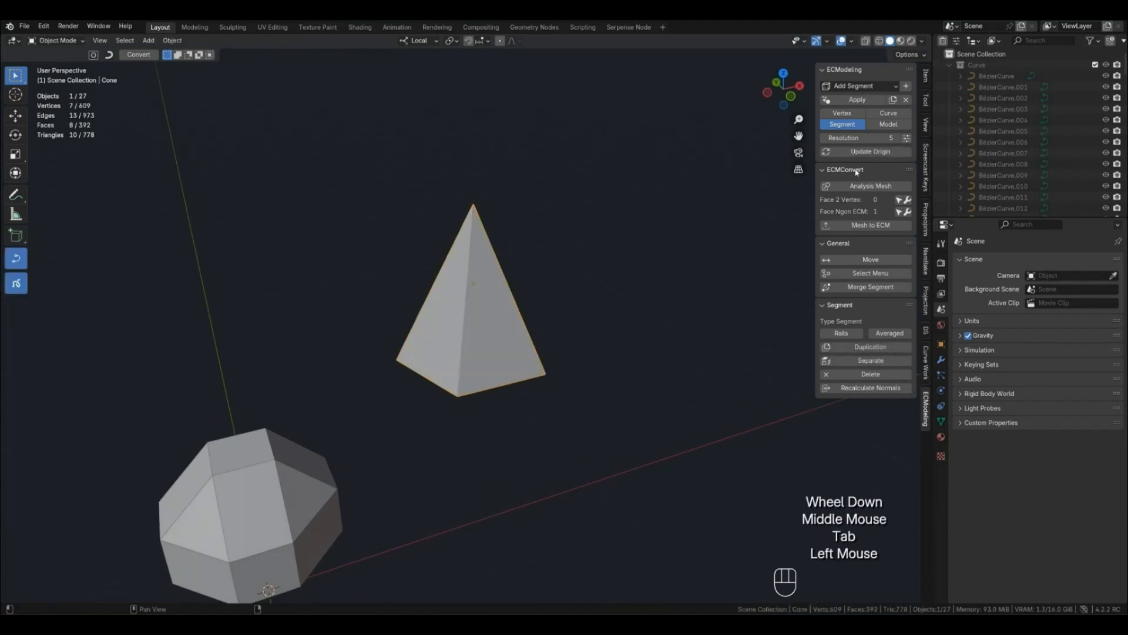
click(868, 188)
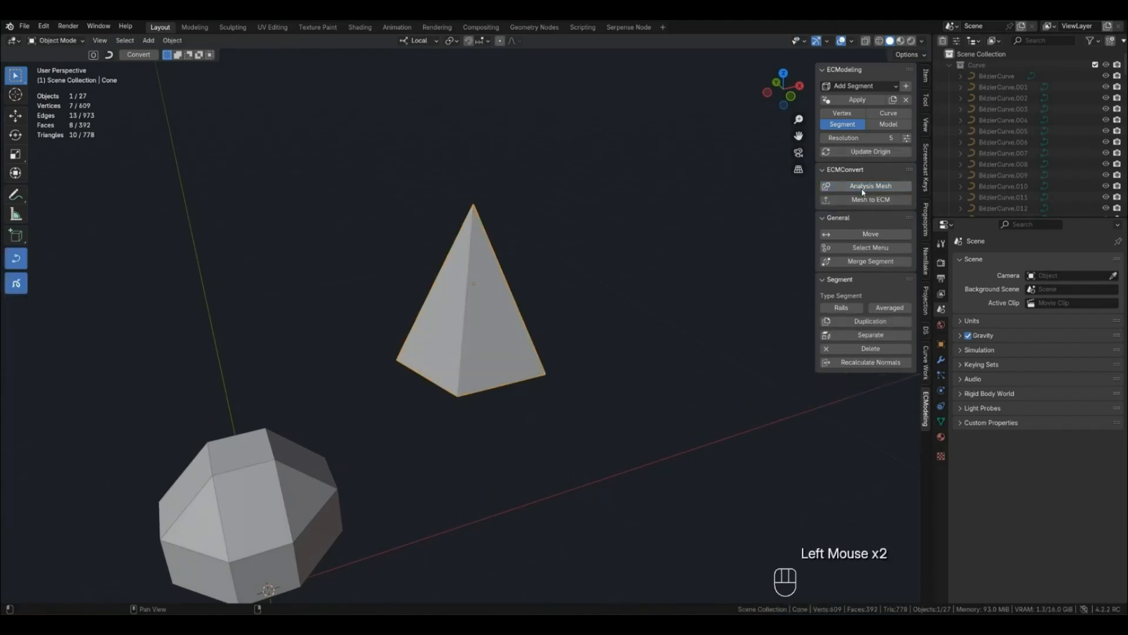
click(864, 200)
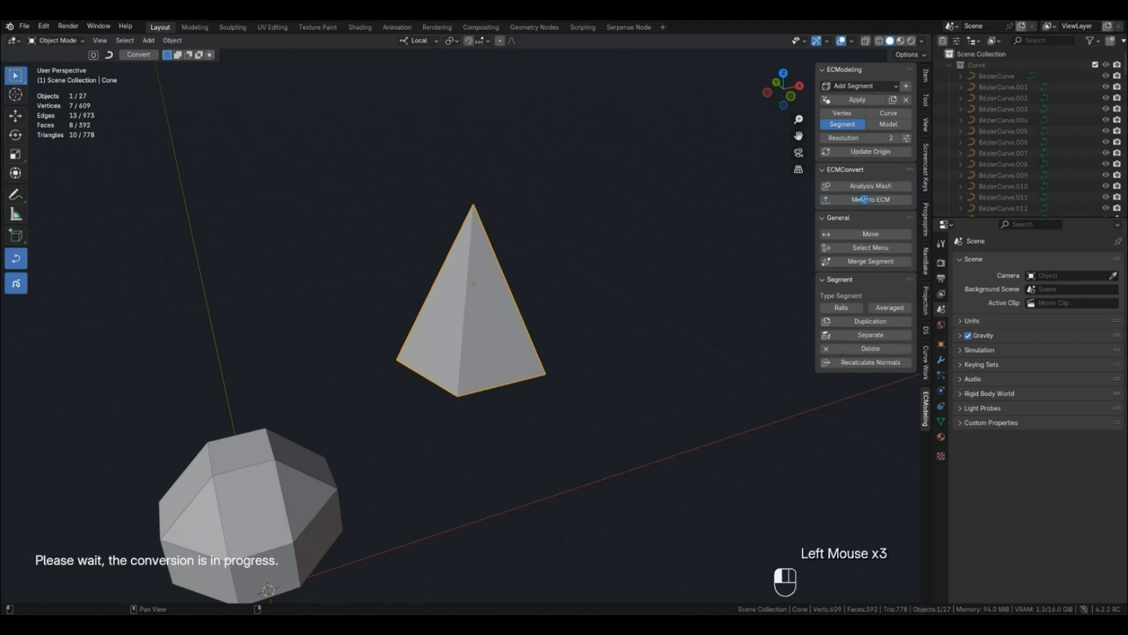
middle_drag(328, 330, 510, 323)
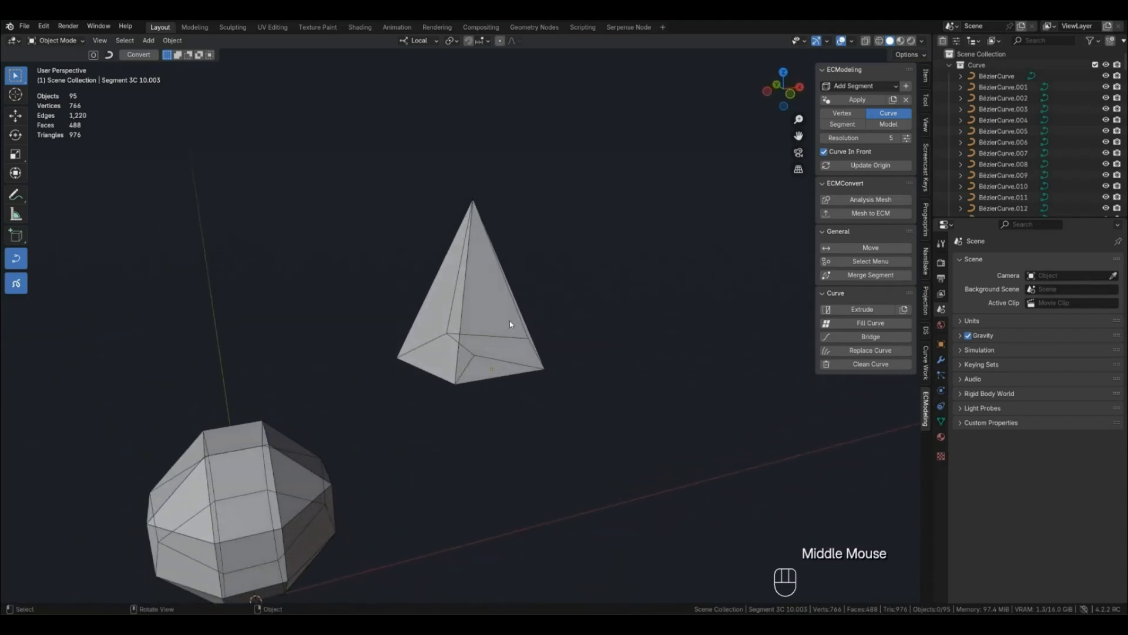
Select the three inner curves of the cone's base, apply Manipulator control and move their points along local Z
click(486, 359)
shift+click(466, 353)
shift+click(484, 368)
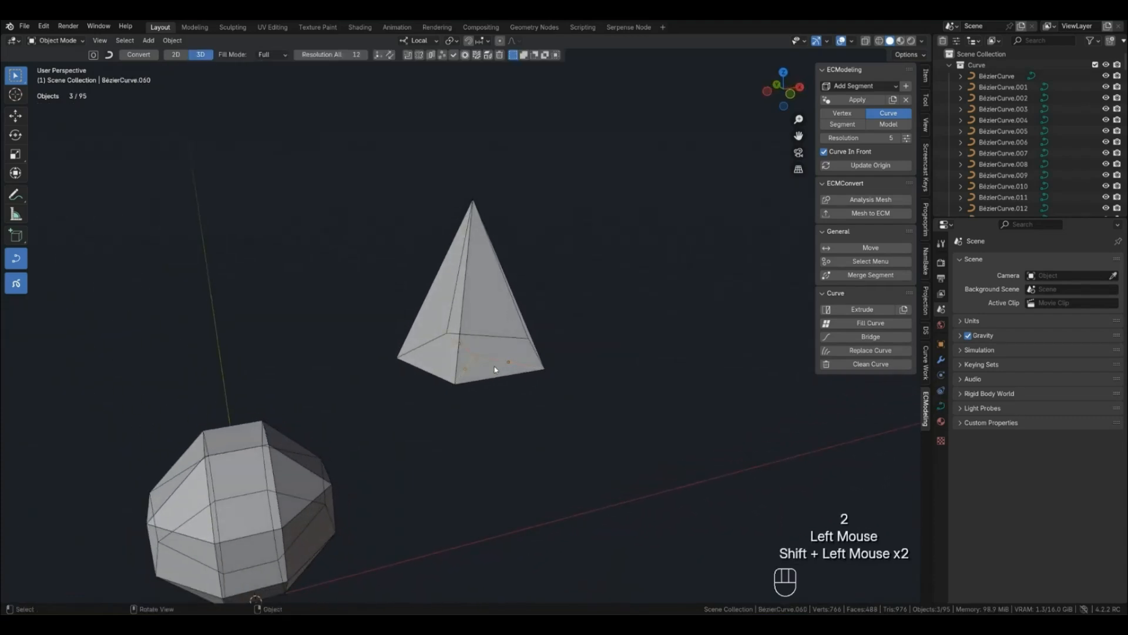
key(alt+c)
key(g)
key(z)
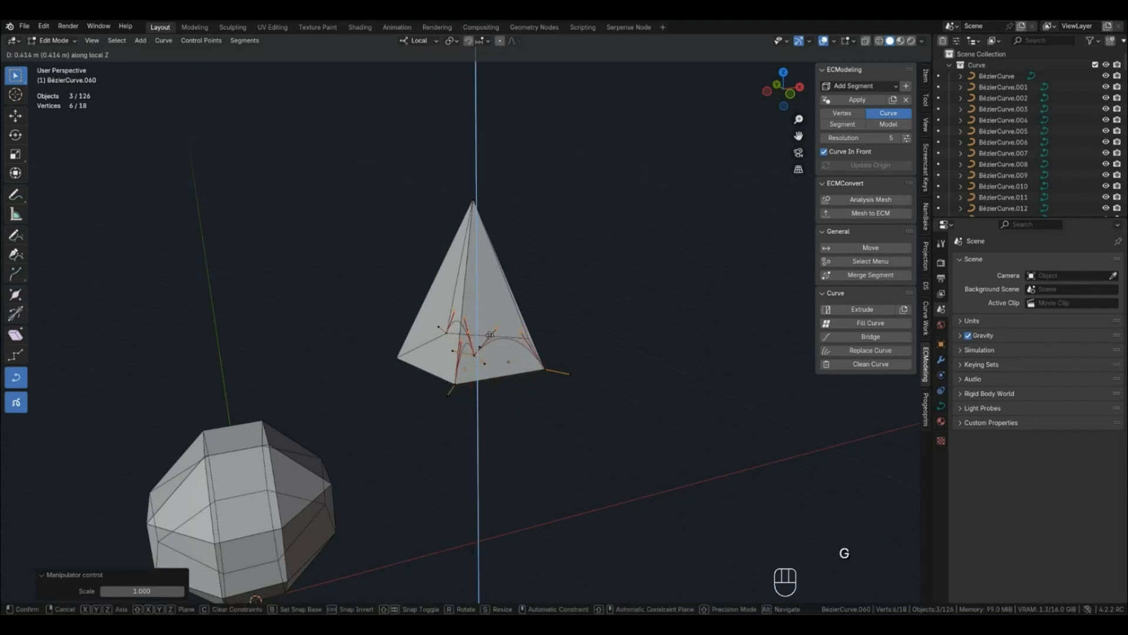
click(502, 426)
Return to Object Mode and examine the cone's shape in the subdivided Model view
key(Tab)
middle_drag(503, 428, 564, 431)
key(4)
scroll(492, 363, up, 1)
scroll(492, 363, up, 1)
scroll(482, 365, down, 1)
mouse_move(482, 365)
middle_down()
mouse_move(484, 389)
mouse_move(484, 376)
middle_up()
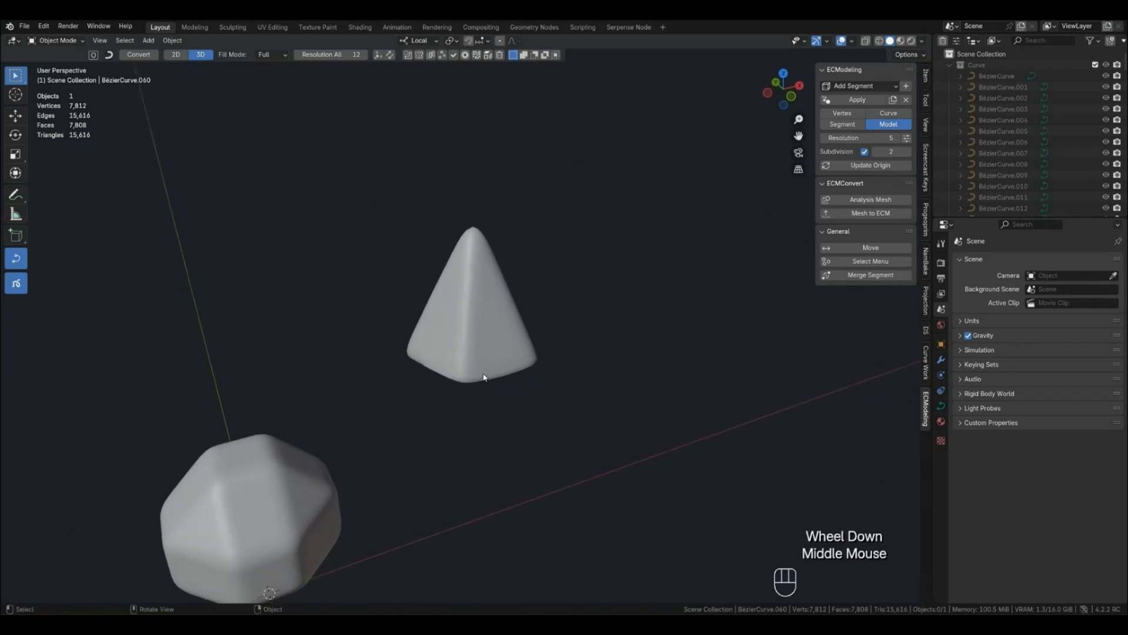
Try lower and higher resolution values on the model and undo the last change
click(825, 139)
click(897, 140)
click(897, 140)
middle_drag(517, 389, 502, 341)
key(ctrl+z)
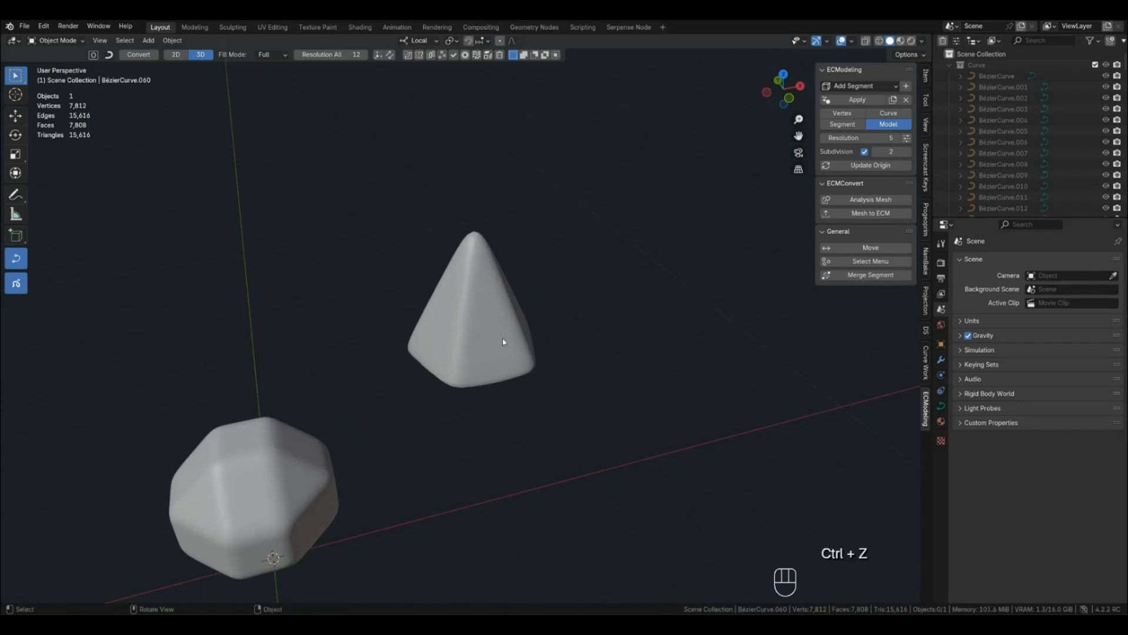
Select all of the cone's segments in Segment mode and delete them, leaving the bevelled cube
click(499, 346)
key(2)
key(3)
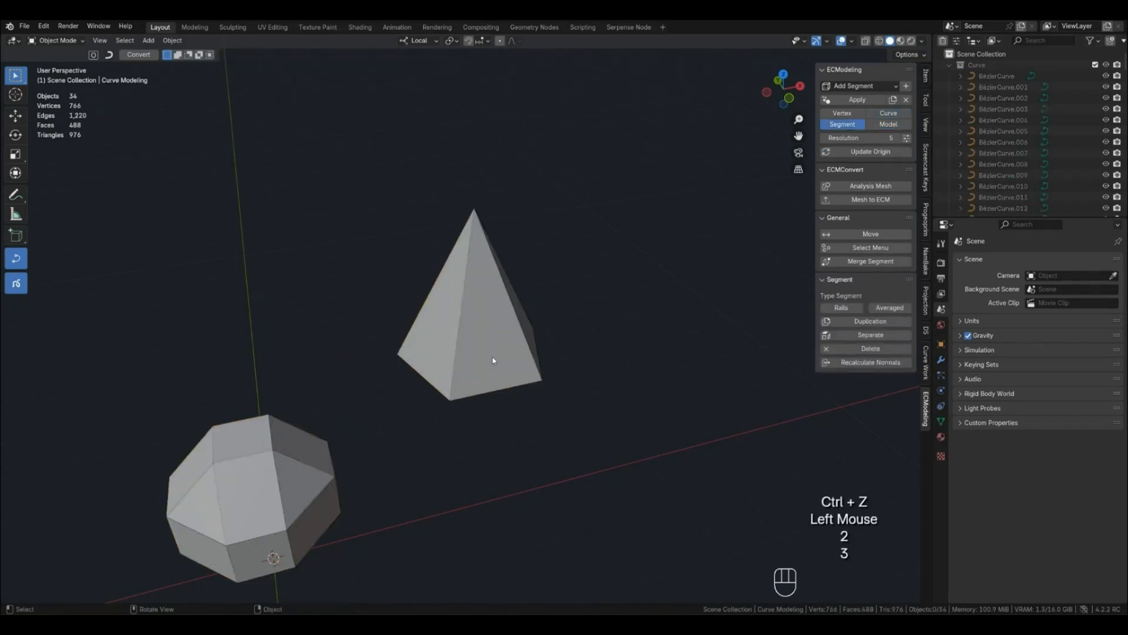
drag(386, 171, 492, 287)
key(x)
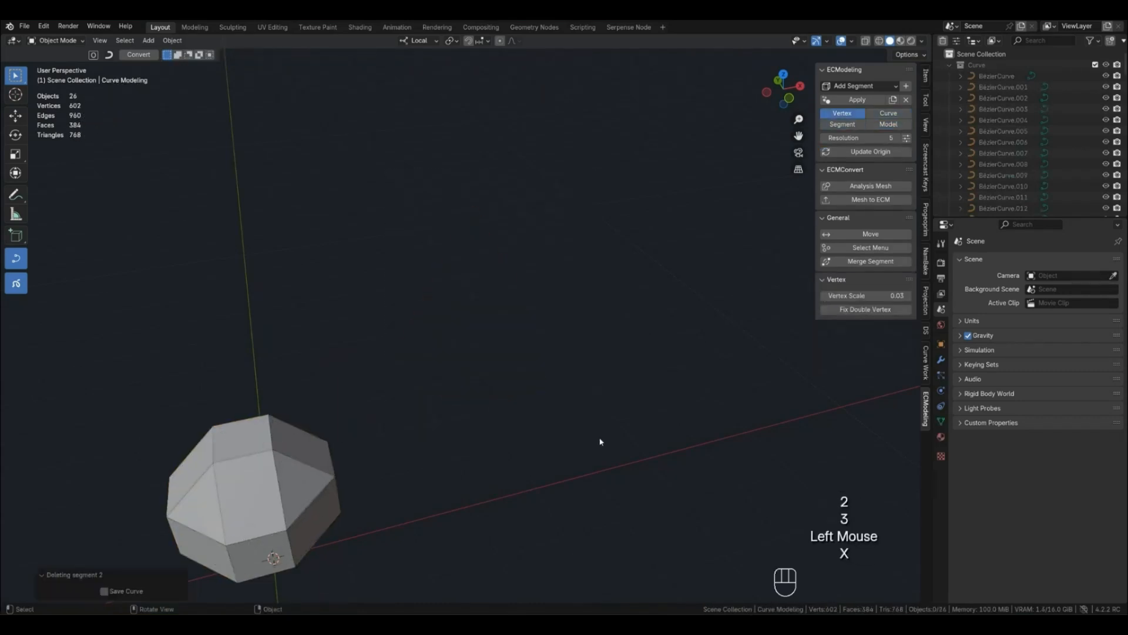
scroll(380, 496, down, 2)
shift+middle_drag(380, 496, 516, 409)
scroll(507, 403, up, 2)
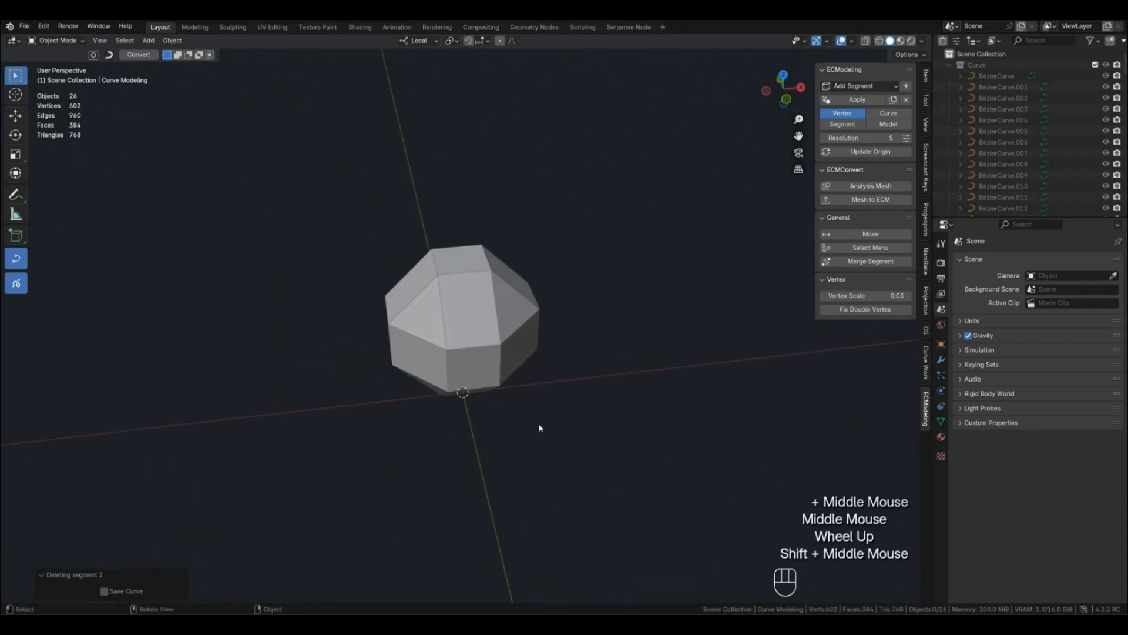
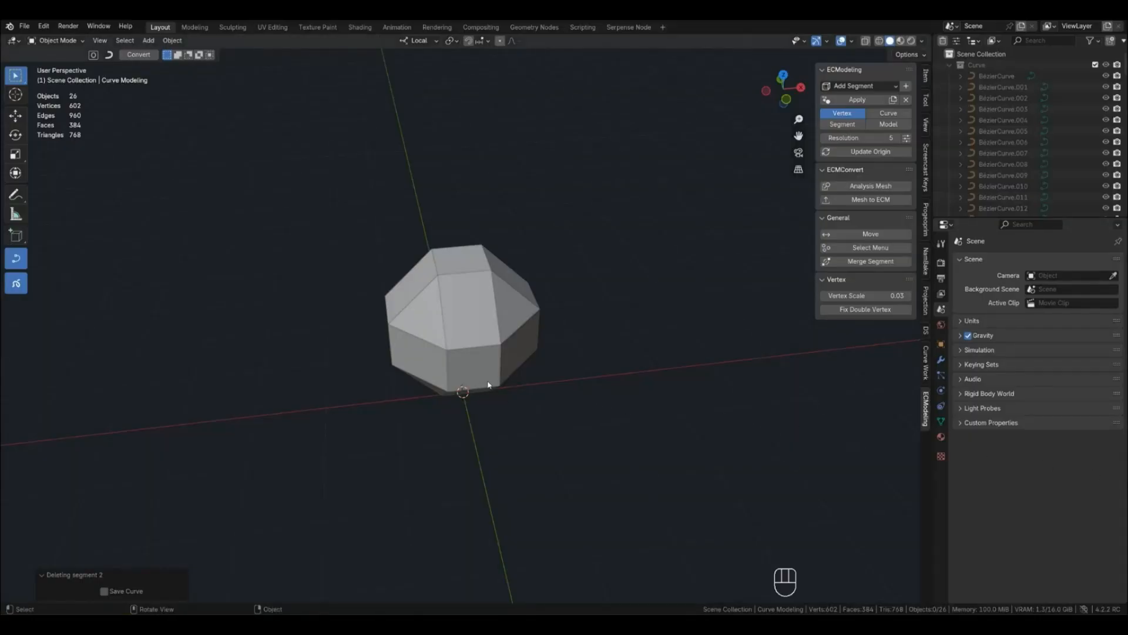
scroll(492, 382, up, 2)
click(491, 383)
middle_drag(491, 383, 471, 394)
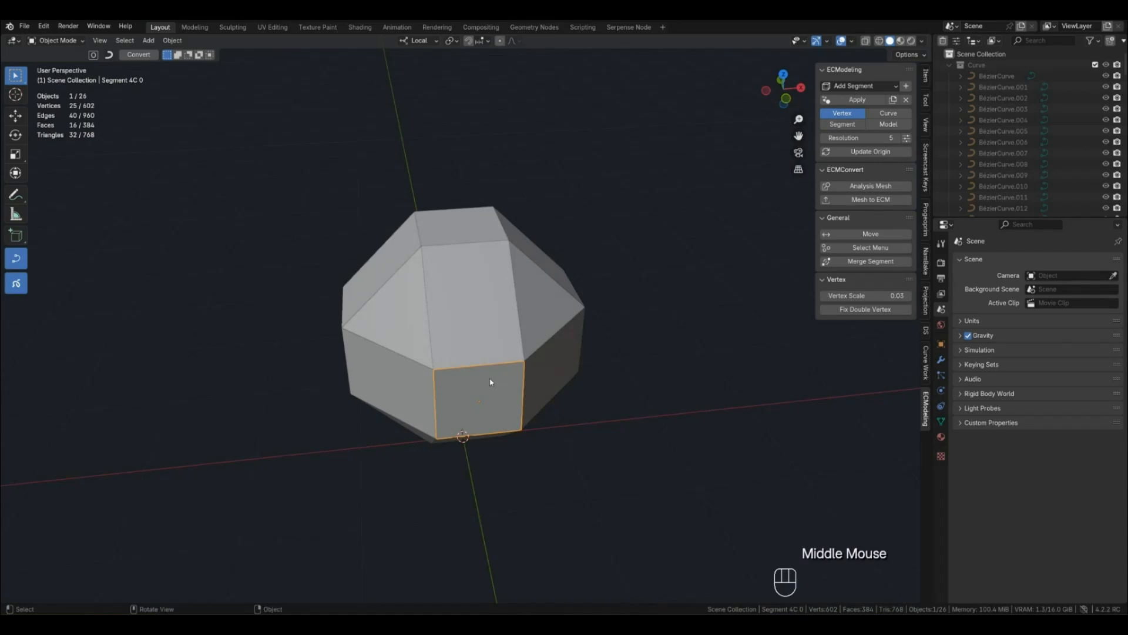
click(612, 434)
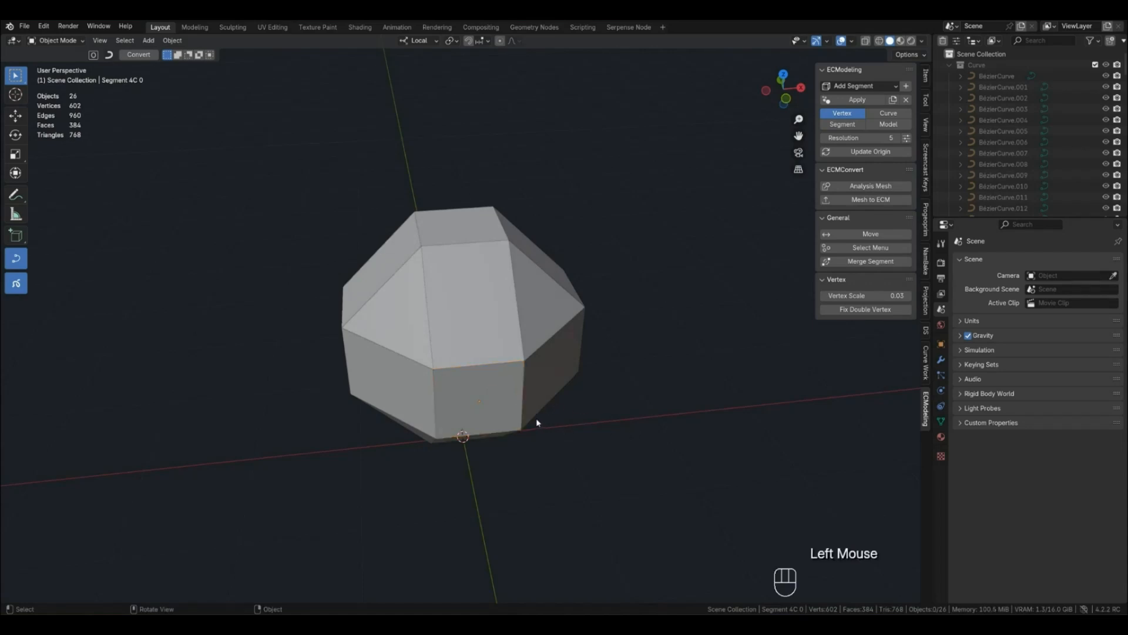
Select the two parallel edge curves of the bevelled cube's top face in Curve mode and apply Manipulator control to their handles
key(1)
scroll(508, 440, down, 1)
middle_drag(509, 440, 486, 357)
scroll(511, 428, up, 1)
key(2)
click(493, 360)
shift+click(499, 383)
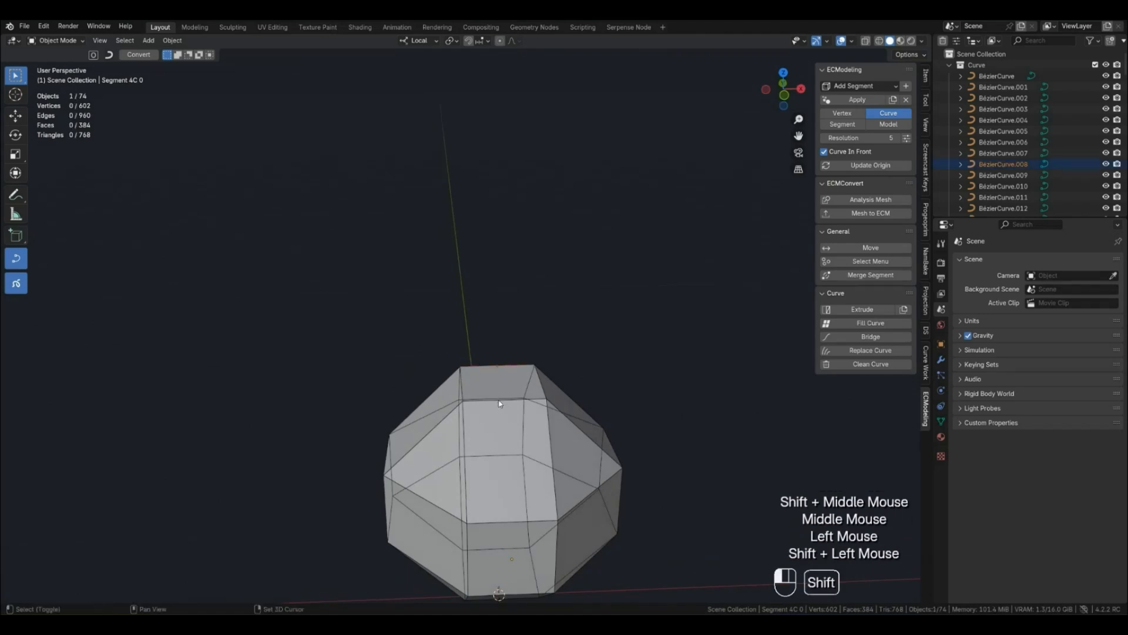
middle_drag(500, 383, 520, 411)
scroll(520, 418, up, 2)
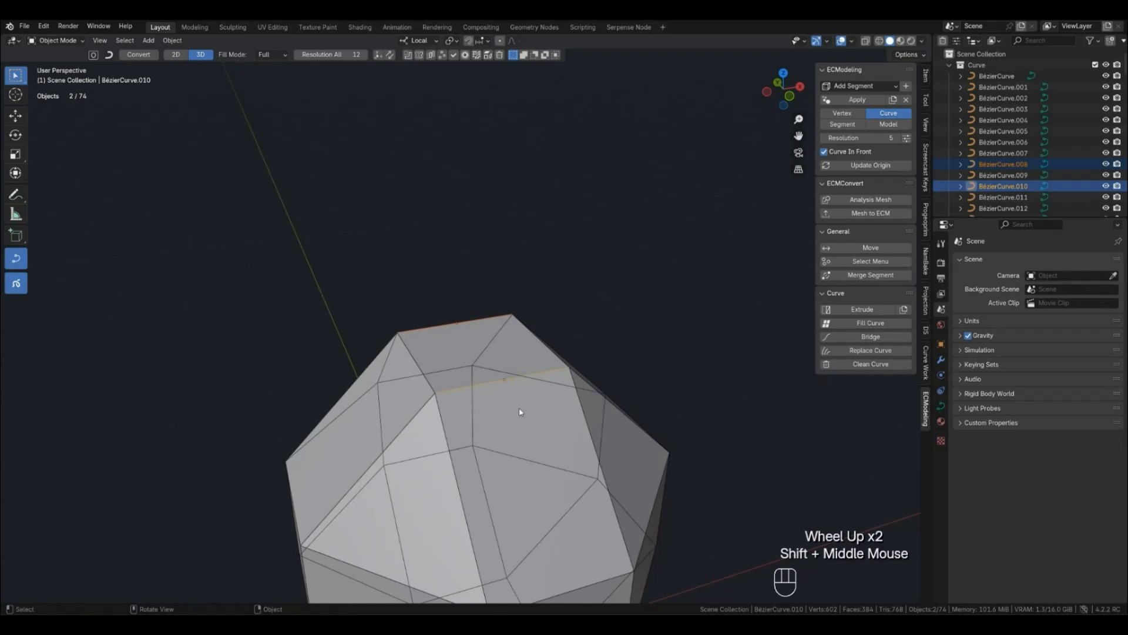
key(alt+c)
key(ctrl)
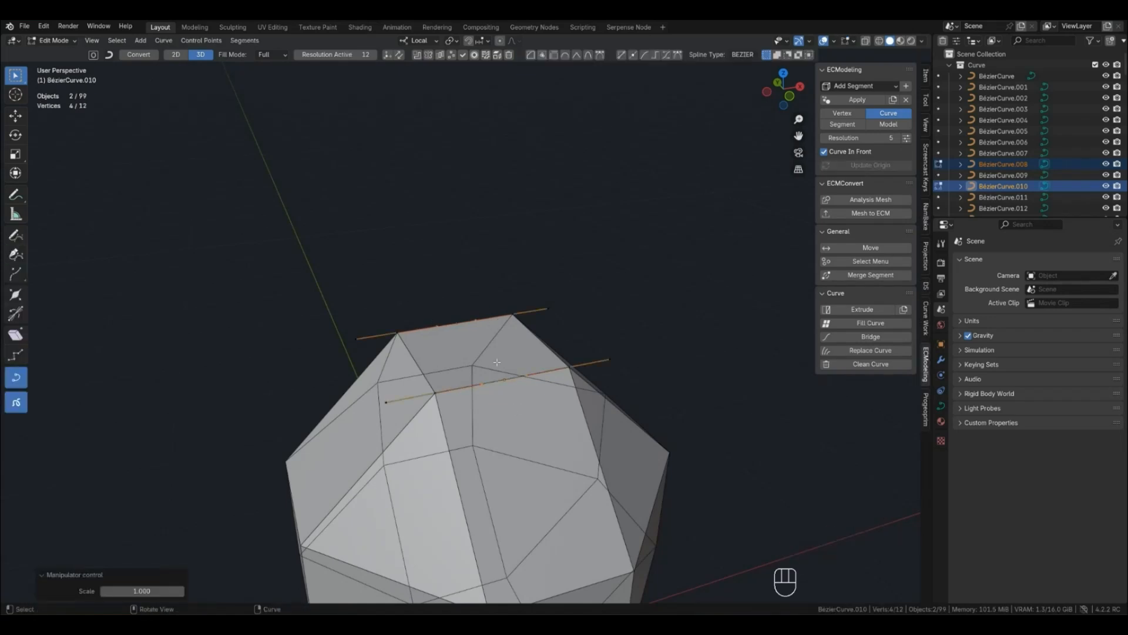
key(g)
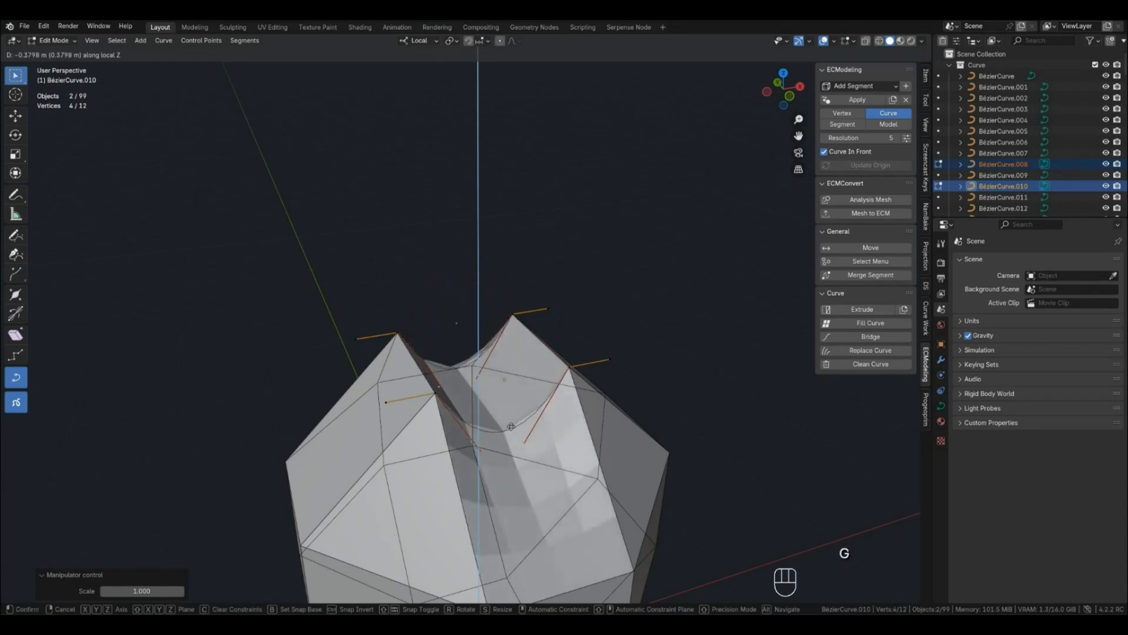
click(514, 434)
middle_drag(514, 435, 516, 437)
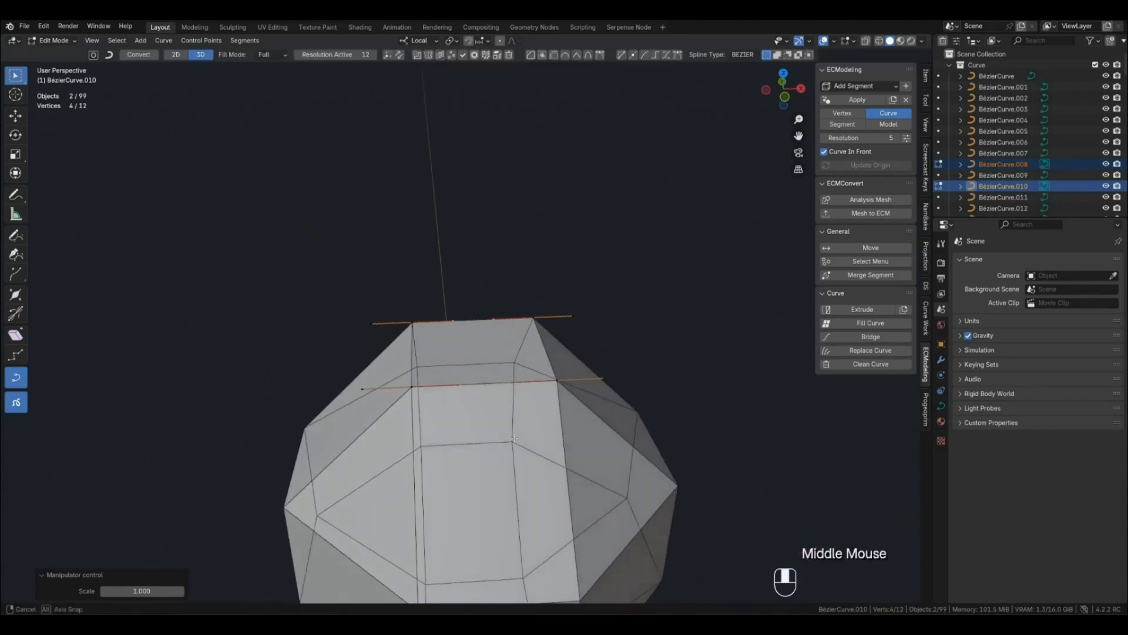
Raise the two top curves' handles about 0.37 m along local Z, readjust their height, and check the peak in the subdivided Model view
key(g)
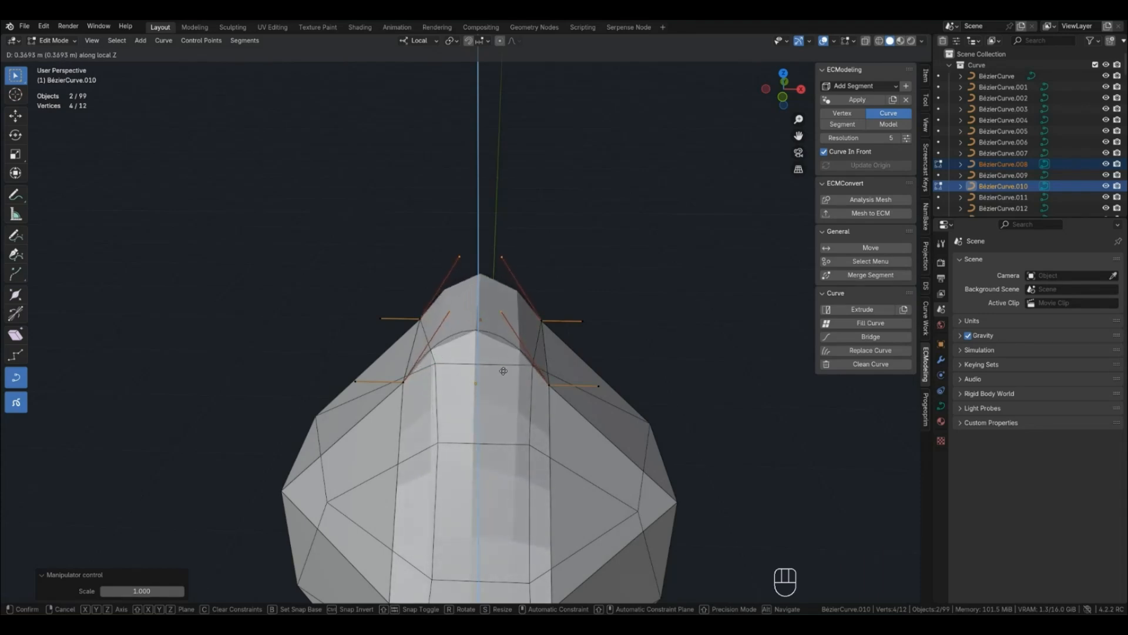
click(500, 374)
middle_drag(500, 374, 558, 423)
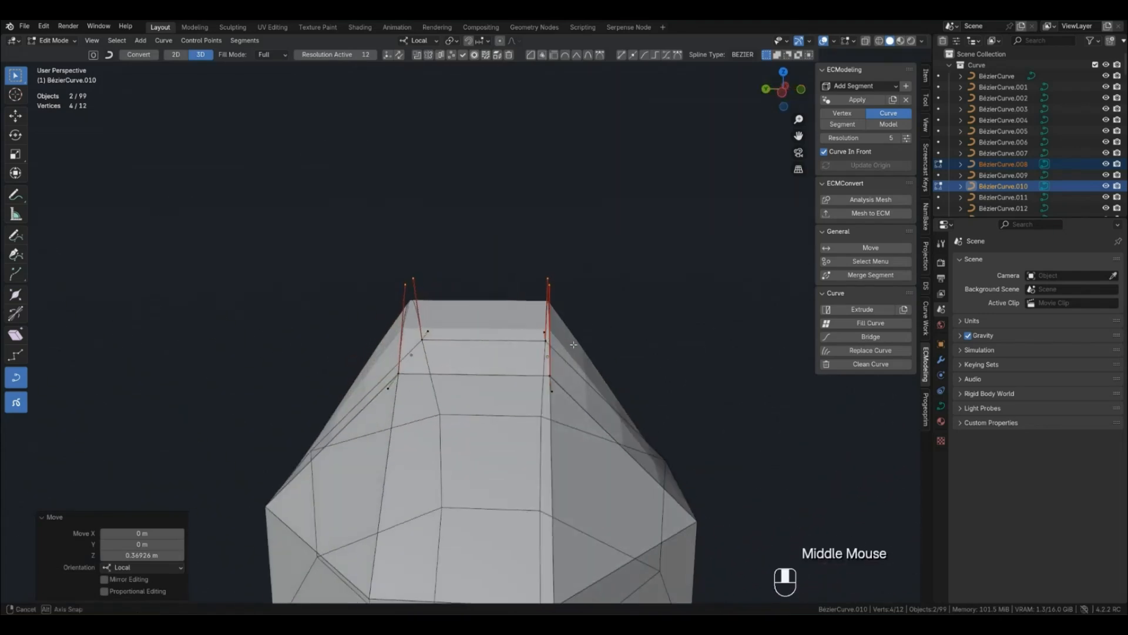
key(g)
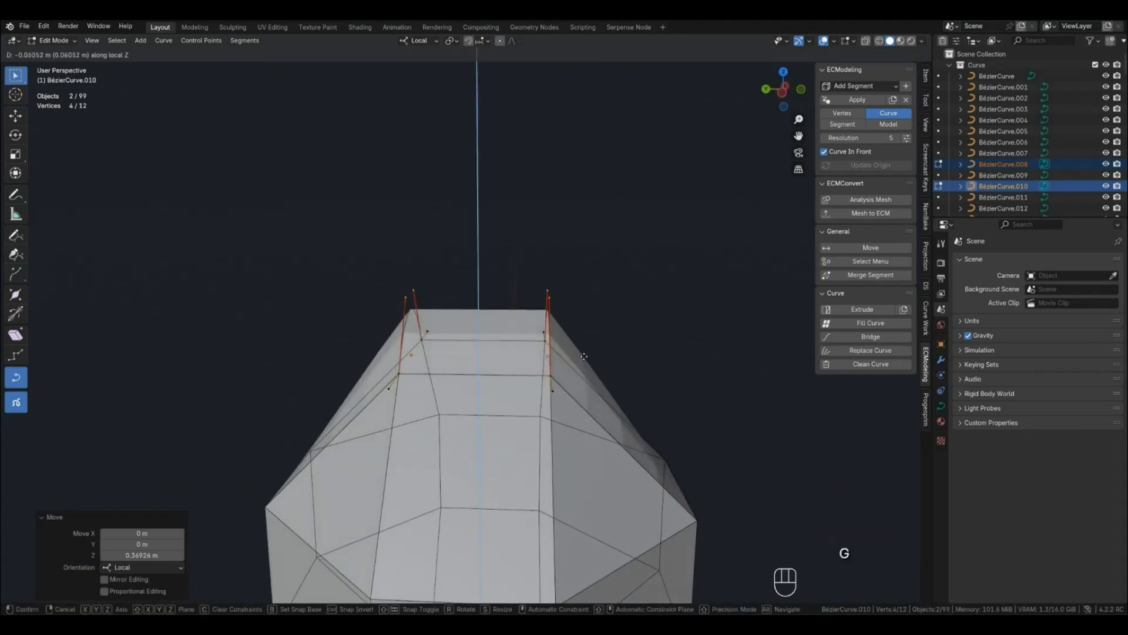
click(635, 411)
middle_drag(635, 411, 673, 307)
key(Tab)
click(672, 308)
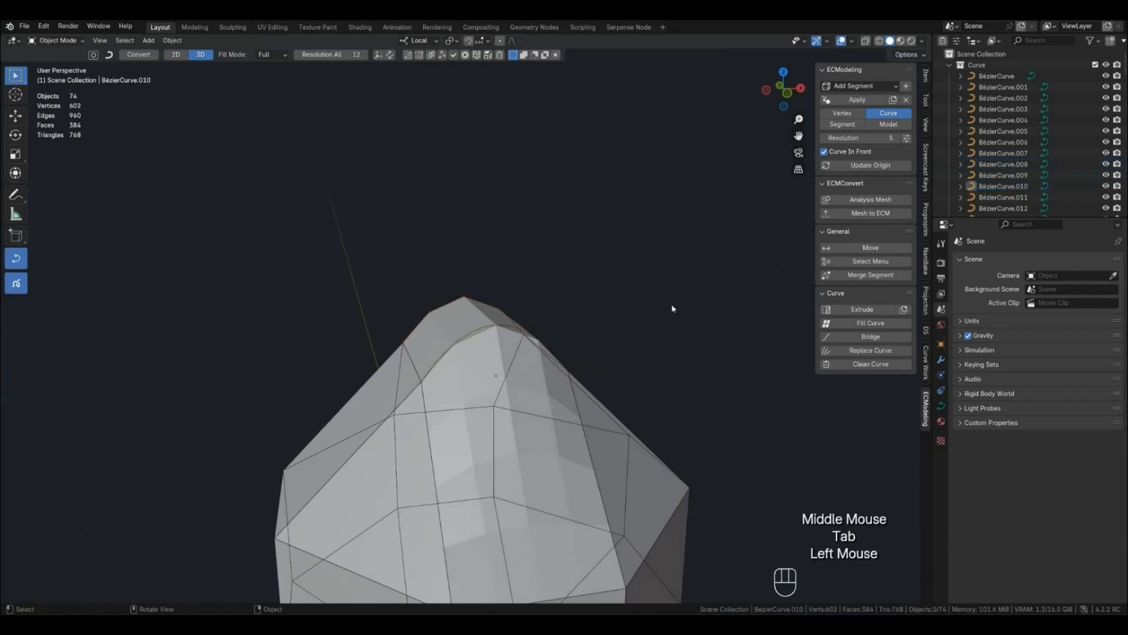
key(4)
scroll(492, 389, down, 2)
mouse_move(491, 389)
middle_down()
mouse_move(617, 390)
mouse_move(480, 393)
middle_up()
scroll(498, 393, up, 2)
scroll(498, 393, down, 1)
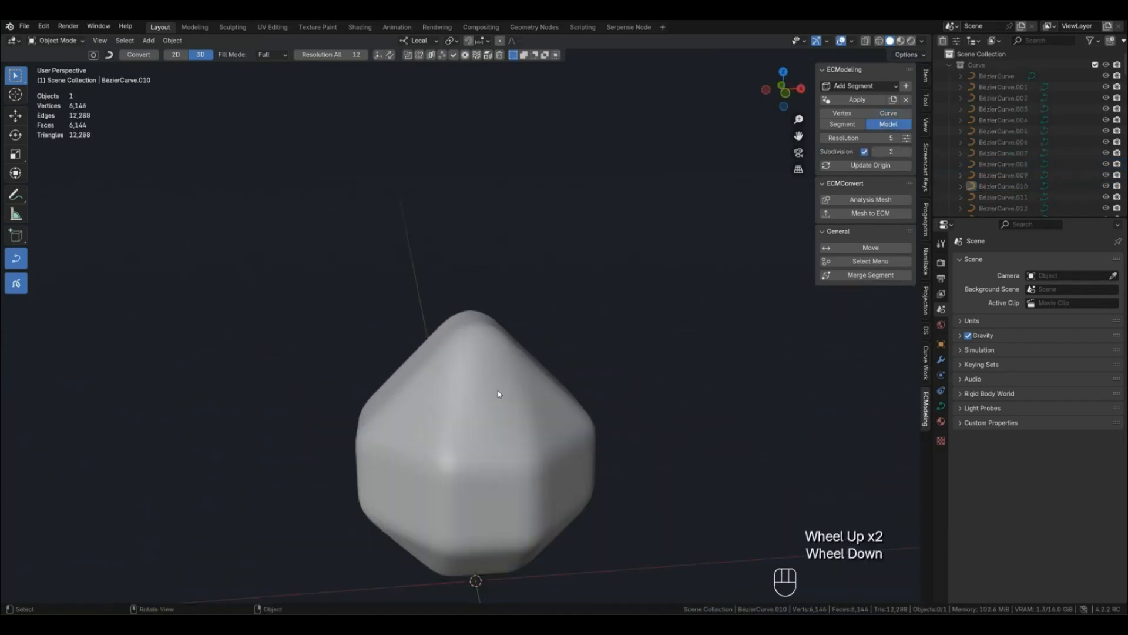
Select the two sloping curves on one side of the peak in Curve mode and apply Select Handle to them
key(2)
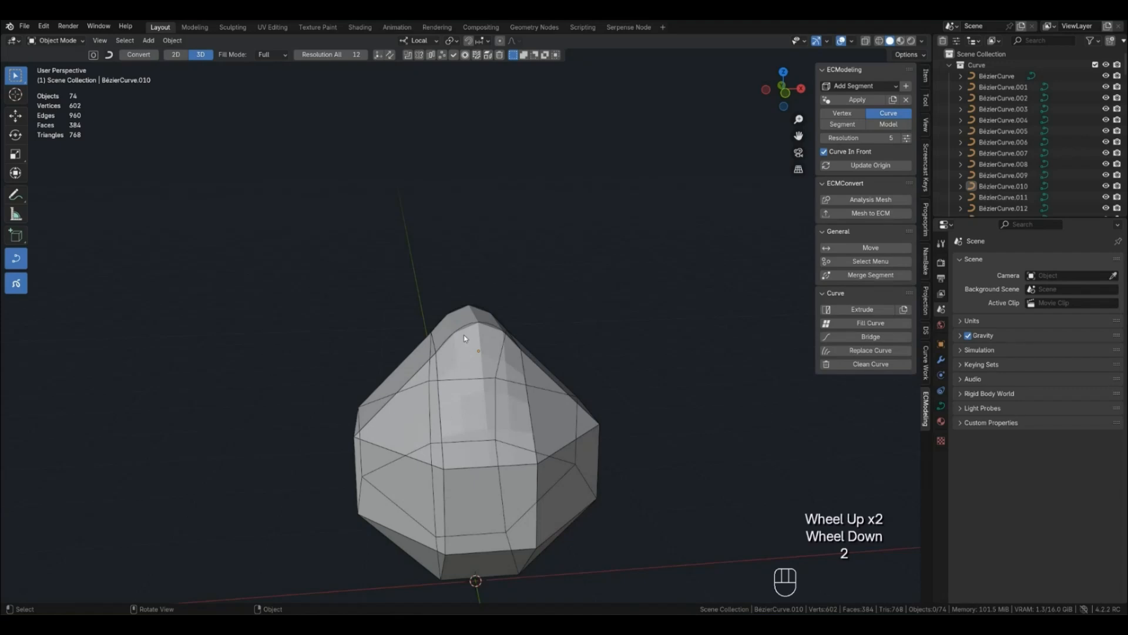
middle_drag(436, 339, 422, 324)
shift+drag(380, 352, 404, 389)
middle_drag(405, 389, 415, 403)
key(shift+g)
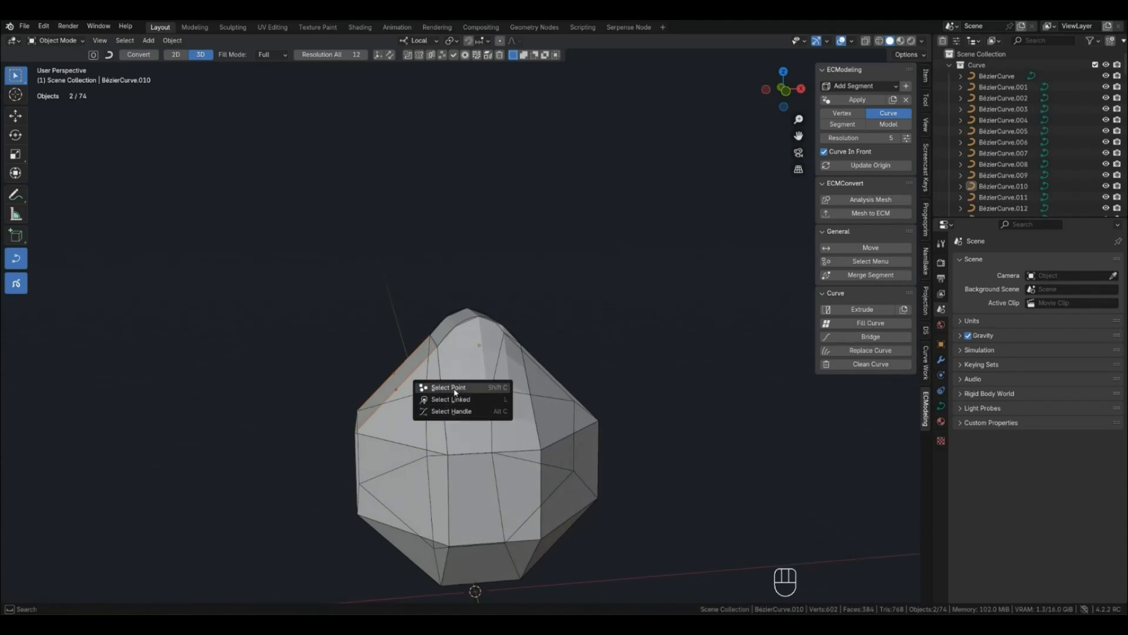
click(463, 411)
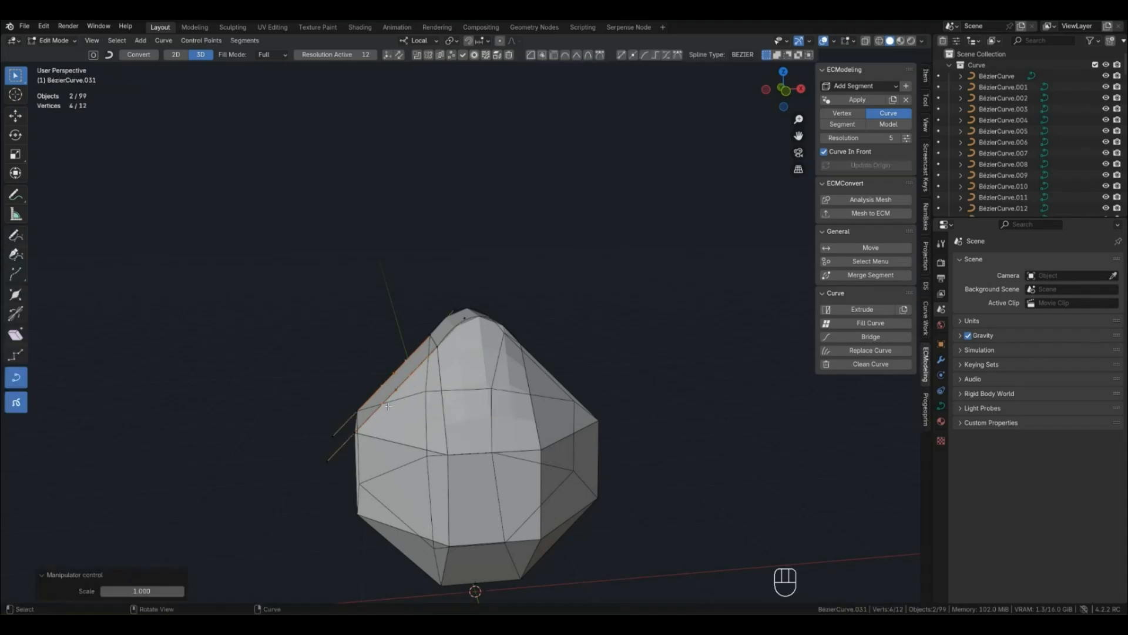
Bend the two sloping curves into a concave profile by moving their handles along local Z and X and scaling them
middle_drag(389, 403, 424, 390)
key(g)
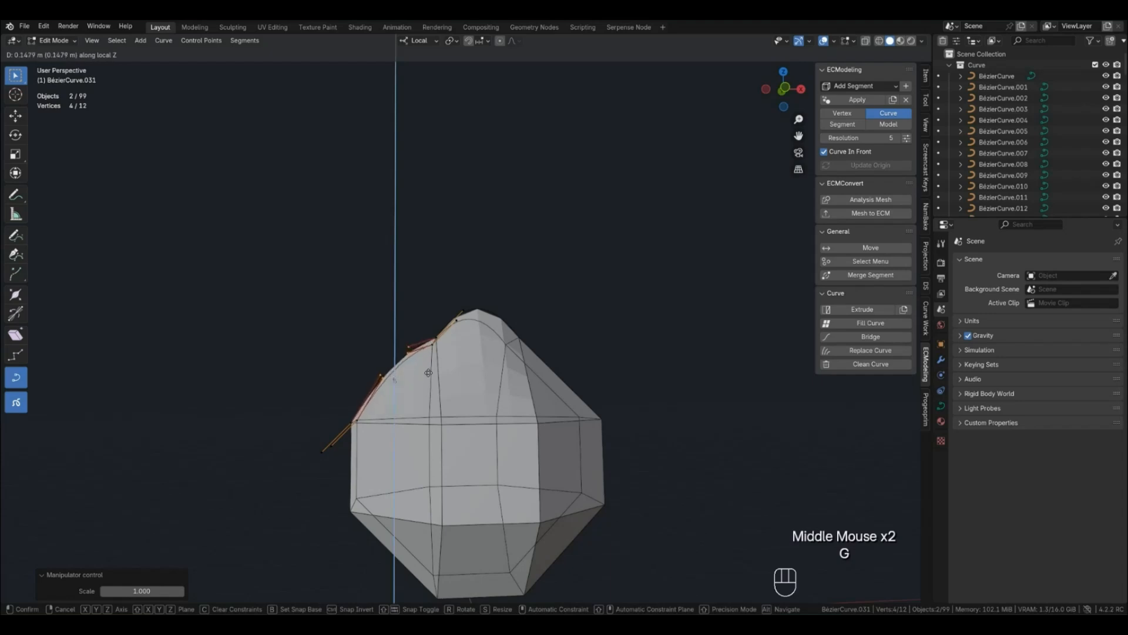
click(427, 376)
middle_drag(427, 376, 412, 438)
key(s)
click(479, 403)
key(g)
key(z)
click(390, 420)
key(g)
key(x)
click(409, 421)
key(s)
click(650, 441)
middle_drag(649, 441, 515, 440)
Return to Object Mode and examine the concave slope in the subdivided Model view
key(Tab)
click(594, 319)
key(4)
middle_drag(442, 379, 288, 415)
key(q)
click(404, 420)
click(485, 410)
key(q)
middle_drag(486, 411, 536, 348)
key(2)
click(549, 362)
shift+middle_drag(626, 425, 481, 405)
key(shift+g)
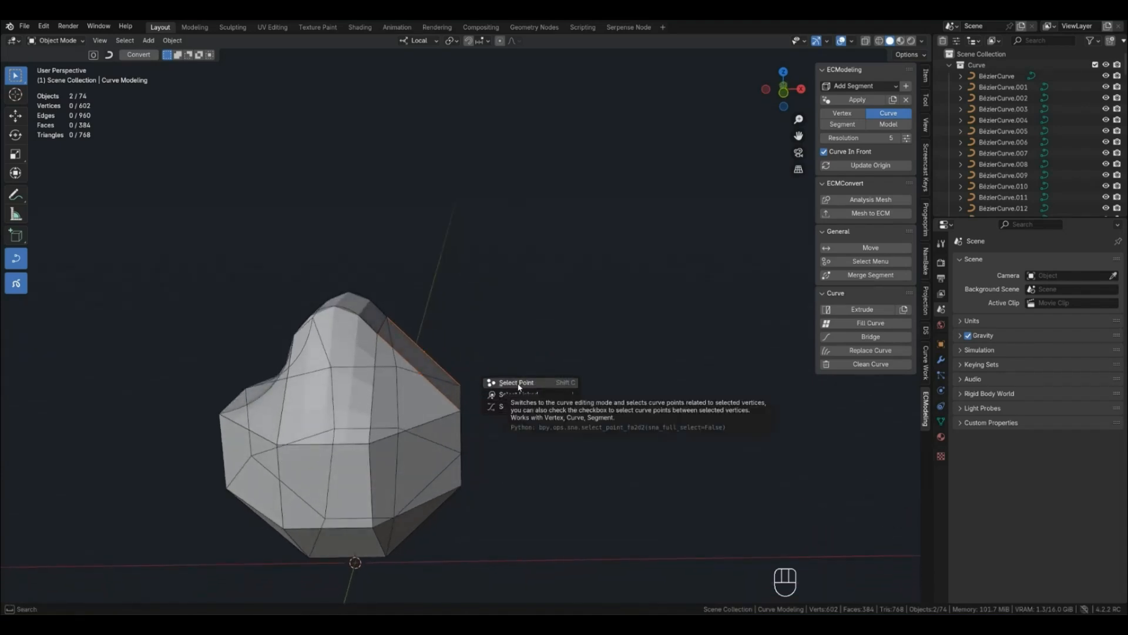
Select the four corner vertices of the side face opposite the concave slope in Vertex mode and apply Select Point
key(1)
middle_drag(493, 328, 459, 357)
drag(433, 349, 511, 523)
middle_drag(513, 456, 531, 436)
shift+click(461, 408)
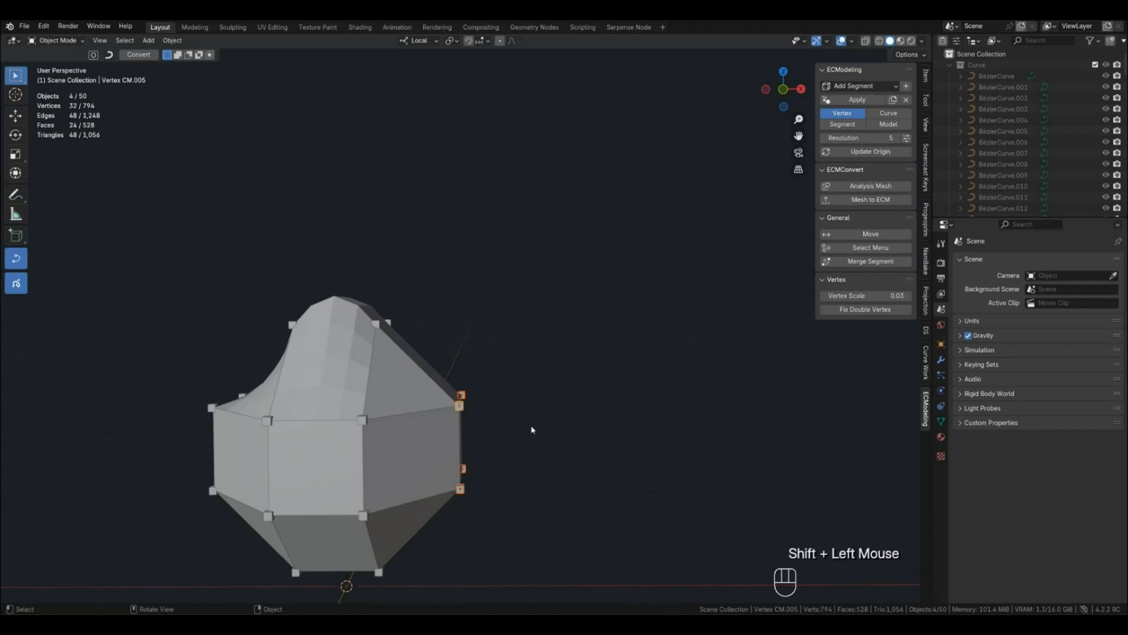
key(shift+g)
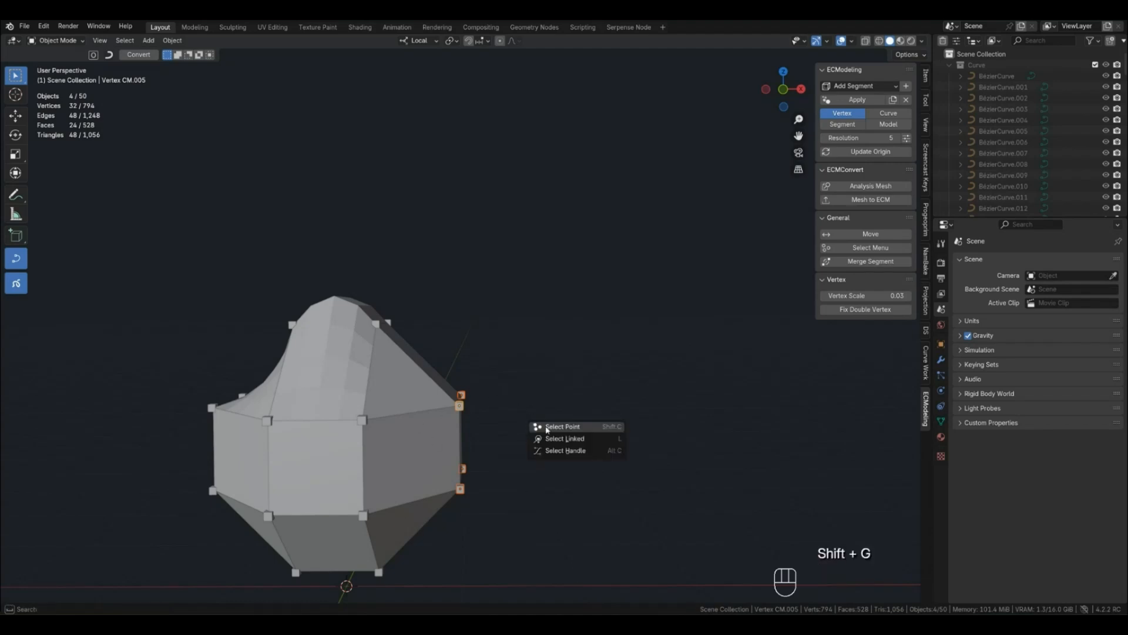
click(545, 428)
Move the four corners' curve points about 0.67 m inward along local X and return to Object Mode with nothing selected
middle_drag(536, 451, 464, 464)
middle_drag(475, 371, 411, 446)
scroll(405, 452, up, 3)
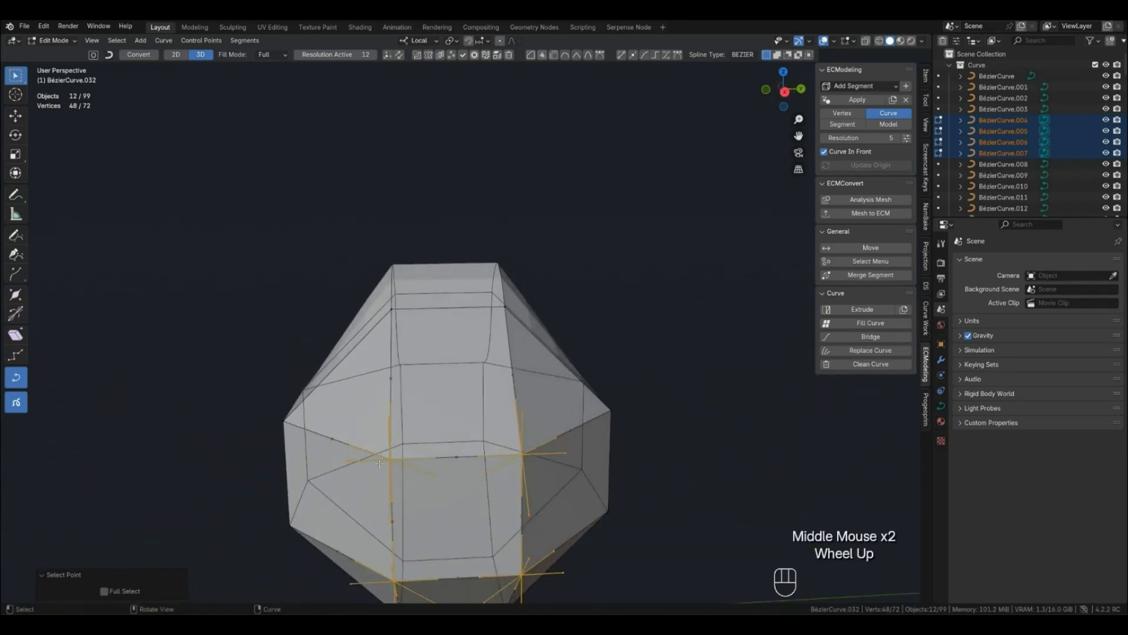
middle_drag(385, 466, 516, 466)
scroll(516, 494, down, 3)
scroll(503, 460, up, 2)
scroll(504, 461, down, 1)
key(g)
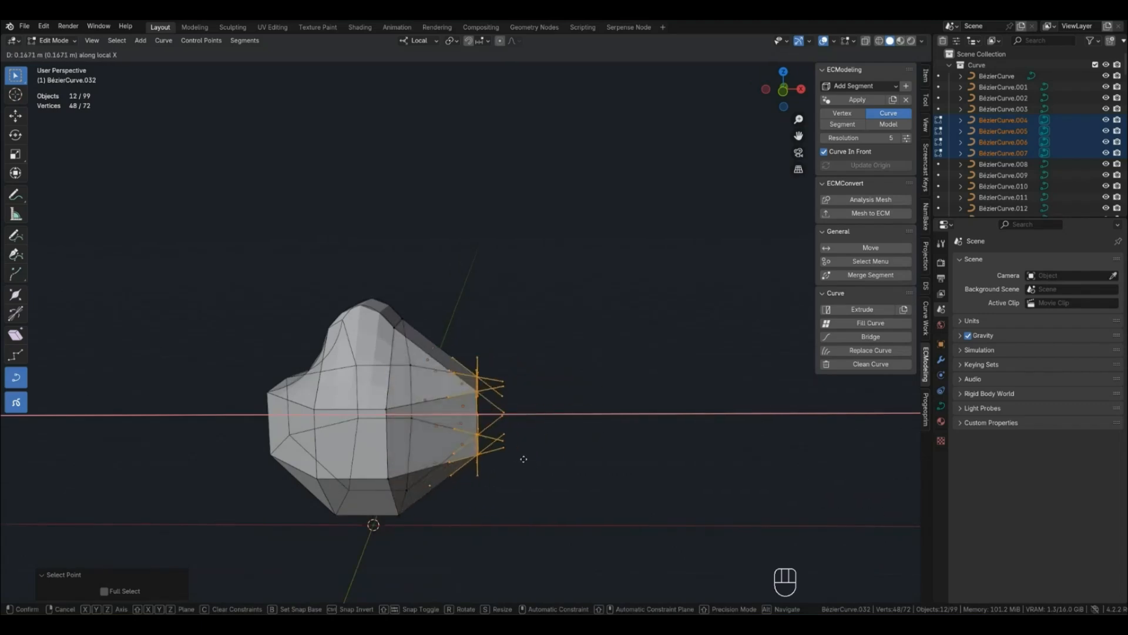
click(492, 462)
key(g)
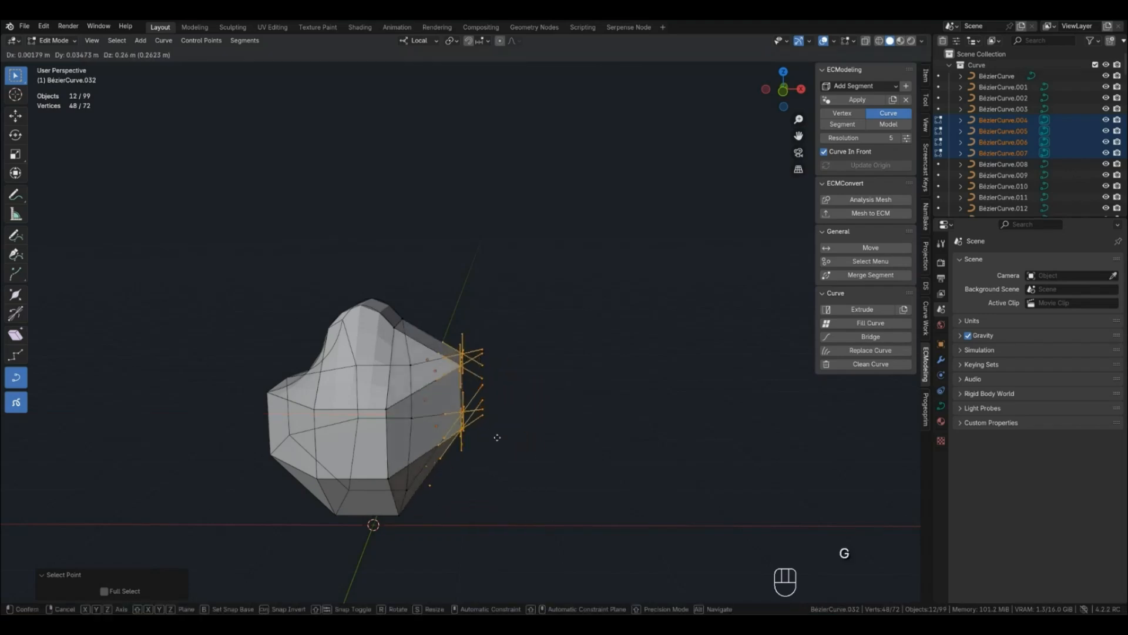
key(g)
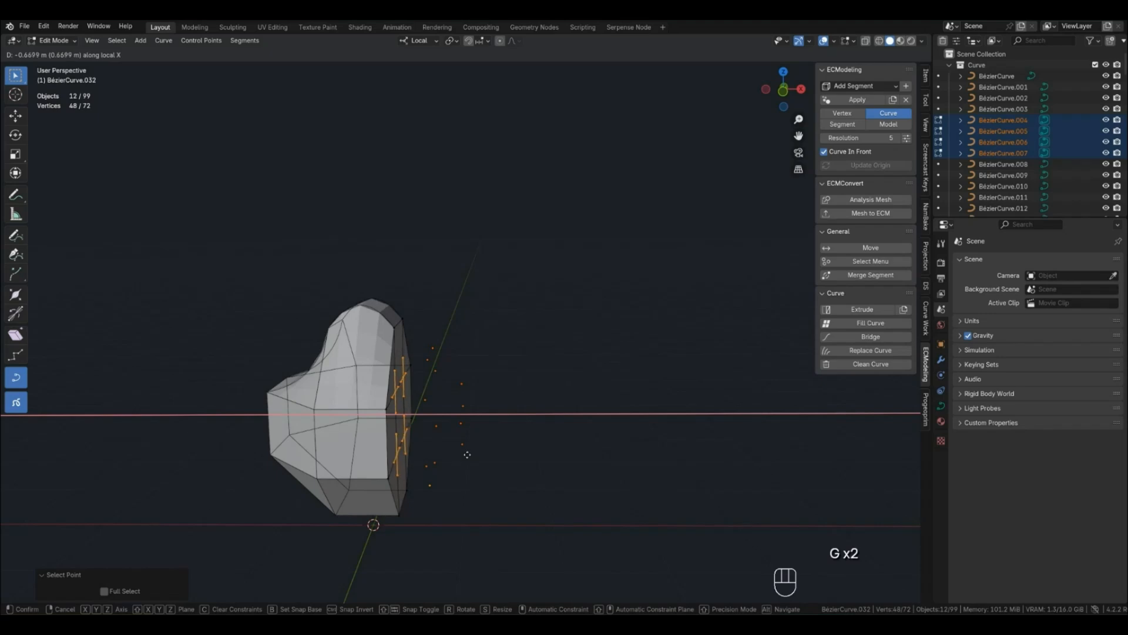
click(467, 454)
middle_drag(467, 454, 427, 489)
key(Tab)
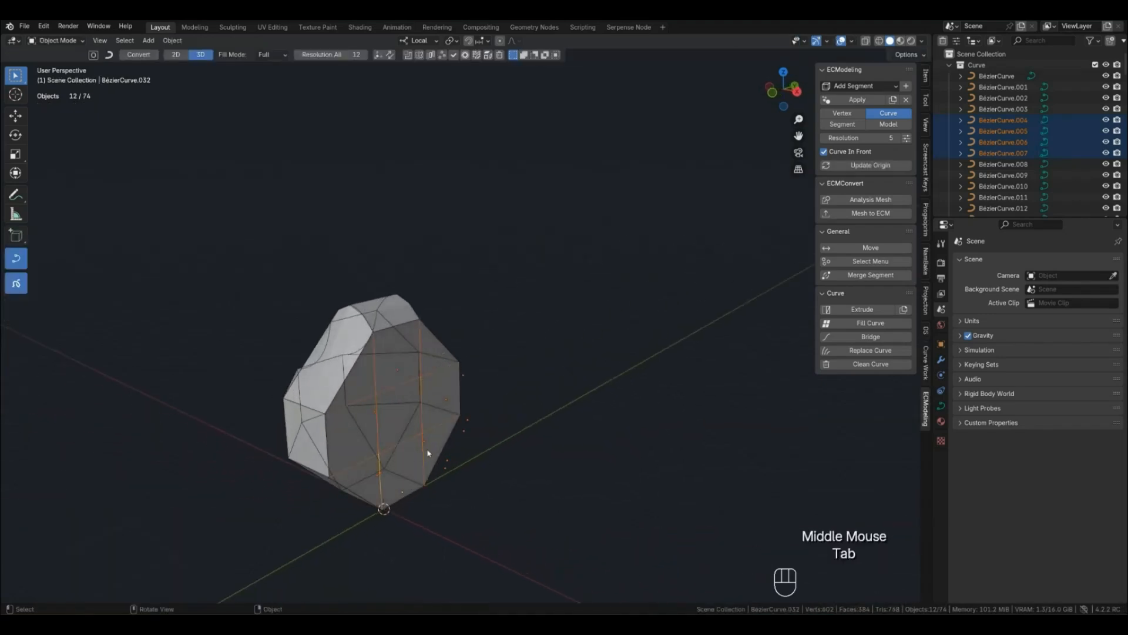
click(523, 469)
Select the twelve curves meeting at the flattened side's four inner corners and update their origins
scroll(442, 460, down, 2)
shift+middle_drag(441, 459, 426, 429)
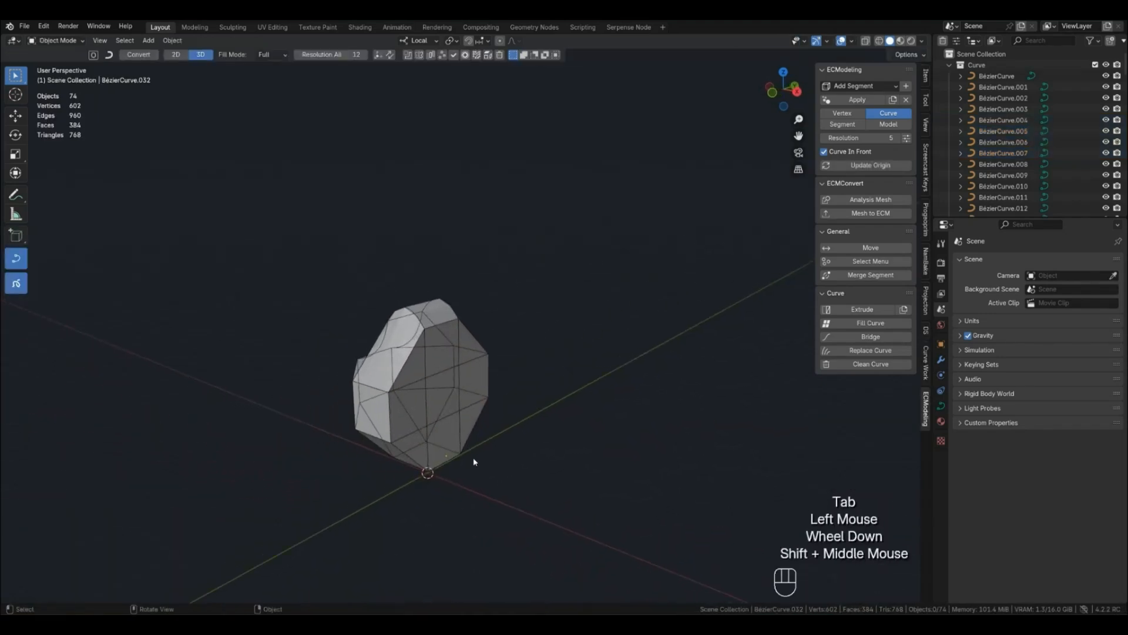
scroll(419, 403, up, 2)
click(417, 398)
shift+click(395, 400)
shift+click(416, 422)
shift+click(436, 385)
shift+click(457, 361)
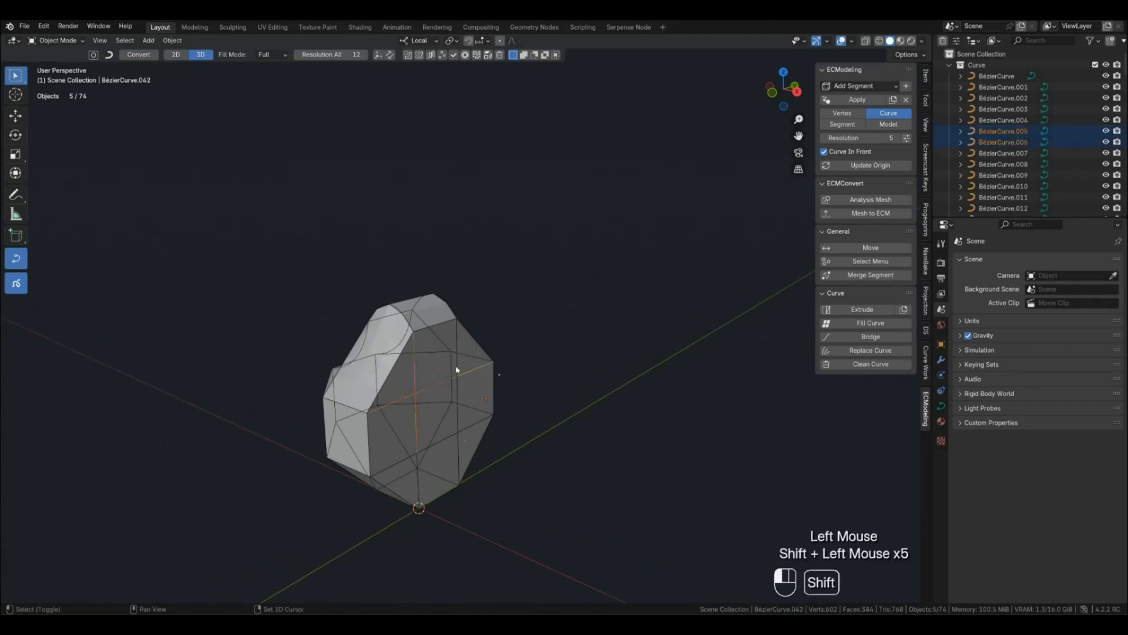
shift+click(473, 370)
shift+click(457, 405)
shift+click(459, 446)
shift+click(475, 424)
shift+click(421, 479)
shift+click(405, 467)
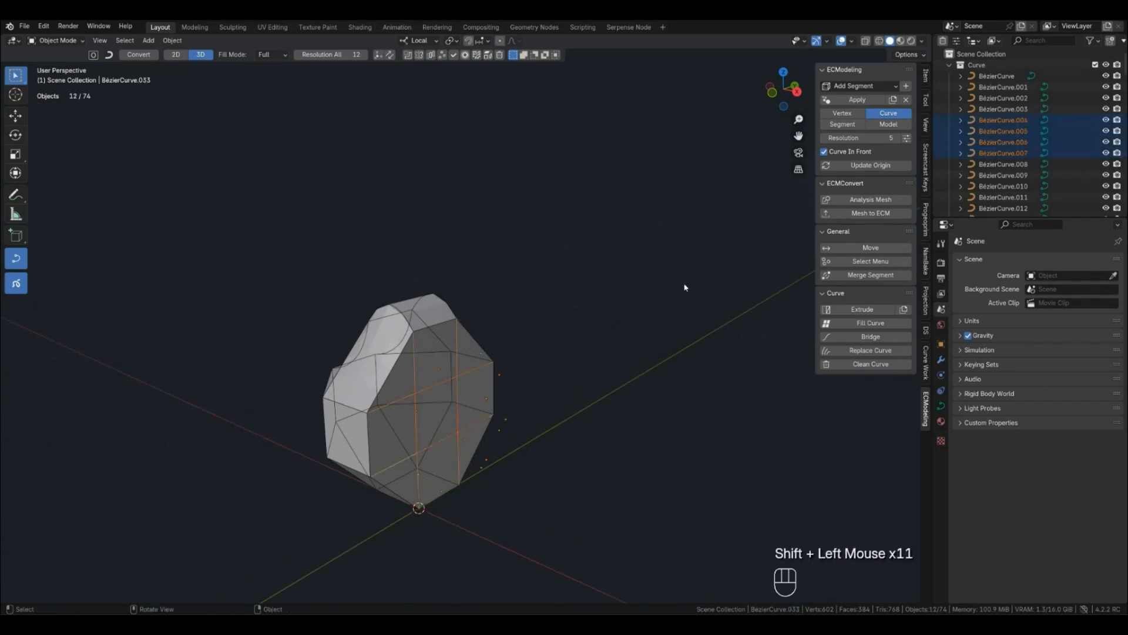
click(861, 165)
Test selecting the flattened side's curves and examine the flat face in the subdivided Model view
click(415, 424)
mouse_move(406, 388)
middle_down()
mouse_move(426, 386)
mouse_move(413, 382)
middle_up()
drag(408, 372, 459, 450)
click(496, 429)
mouse_move(484, 433)
middle_down()
mouse_move(413, 437)
mouse_move(480, 418)
middle_up()
key(4)
click(479, 418)
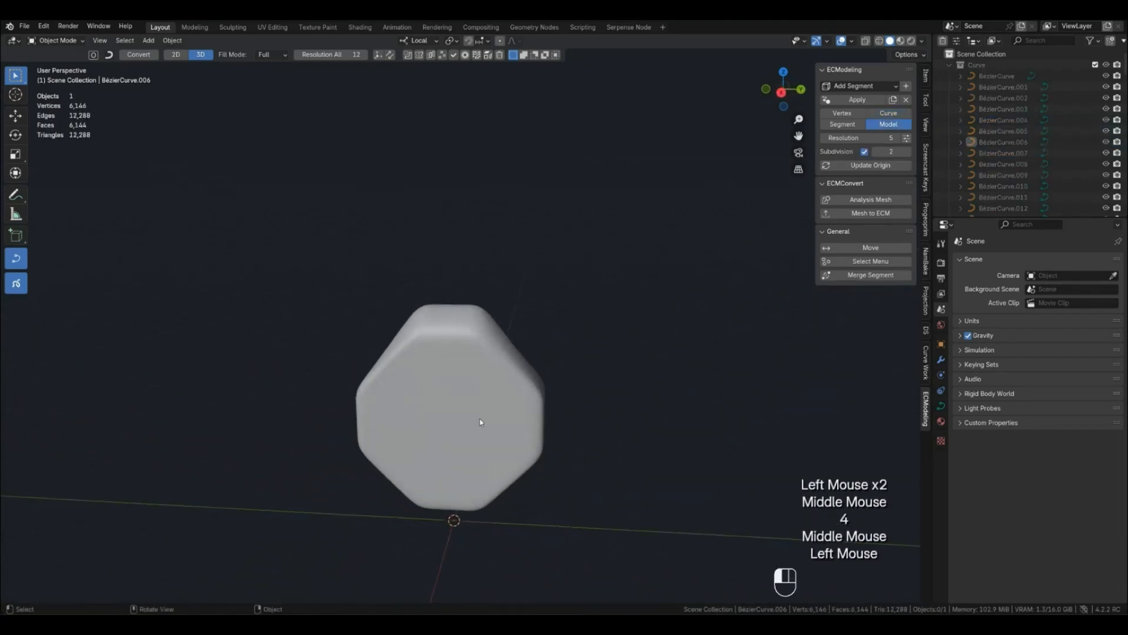
key(q)
key(q)
click(476, 420)
middle_drag(476, 420, 558, 440)
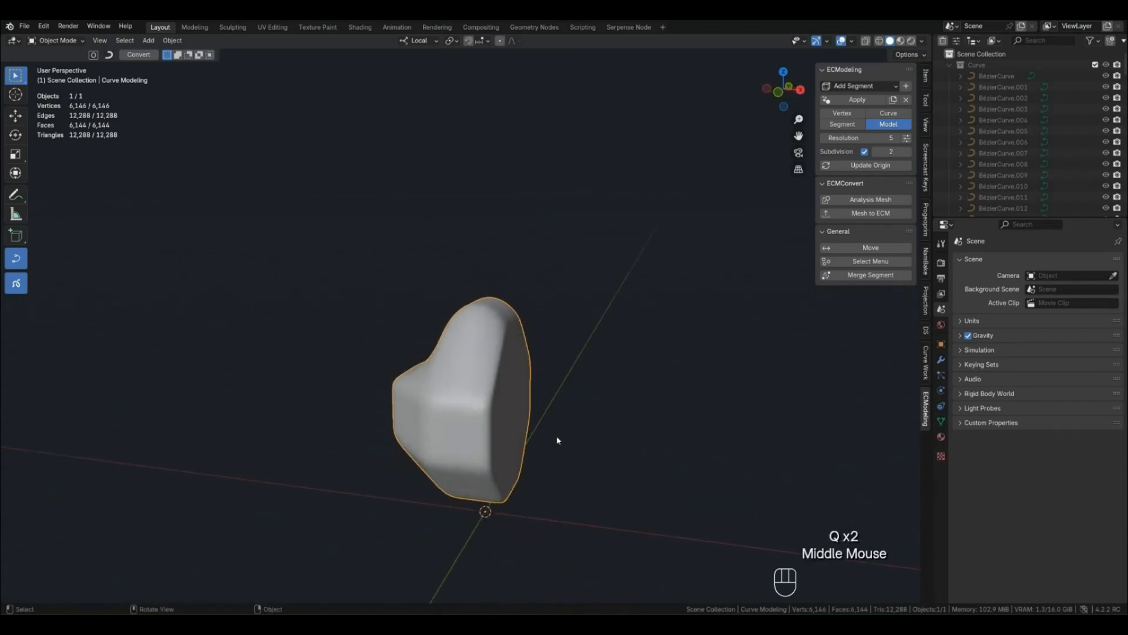
scroll(553, 443, up, 1)
middle_drag(494, 474, 517, 471)
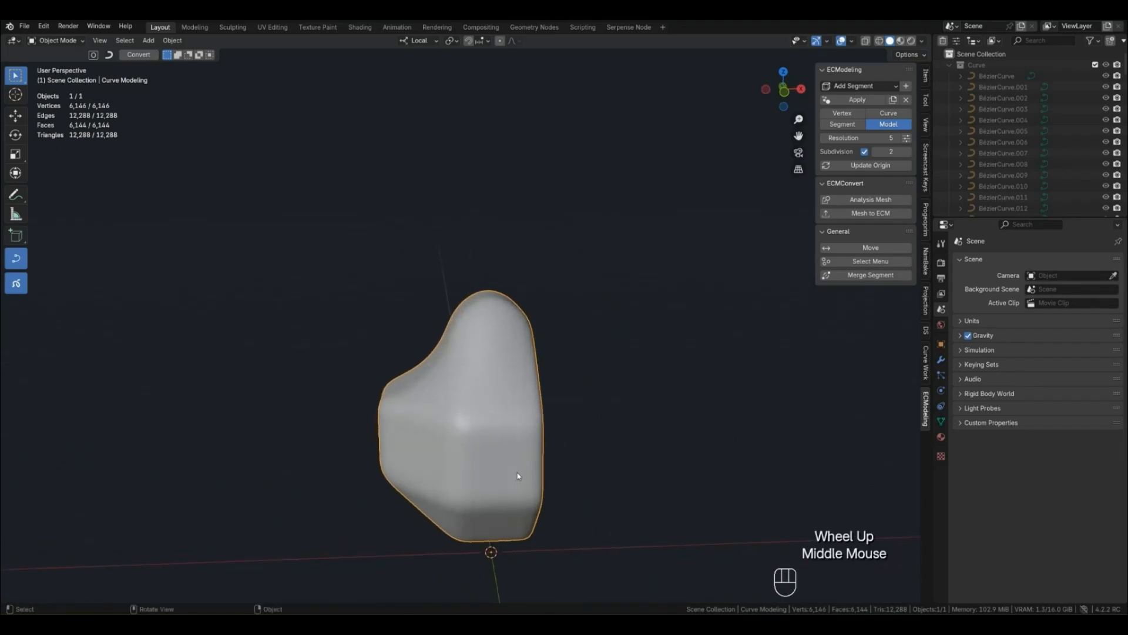
Select the vertical corner segment below the concave slope in Segment mode and apply Select Point
key(2)
key(3)
middle_drag(477, 397, 426, 403)
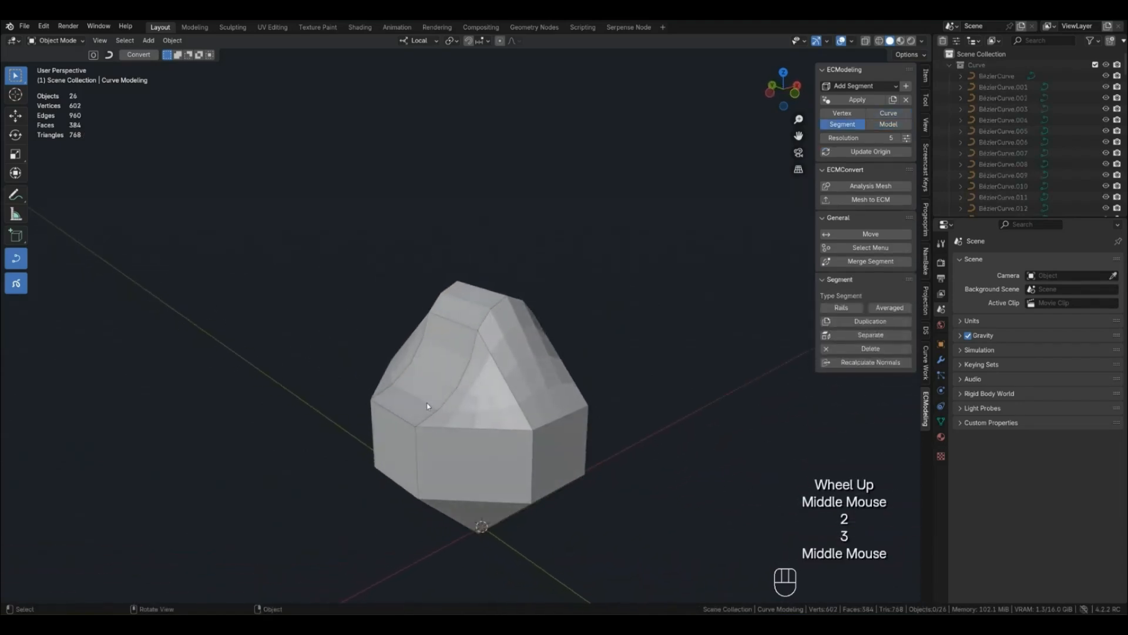
click(561, 455)
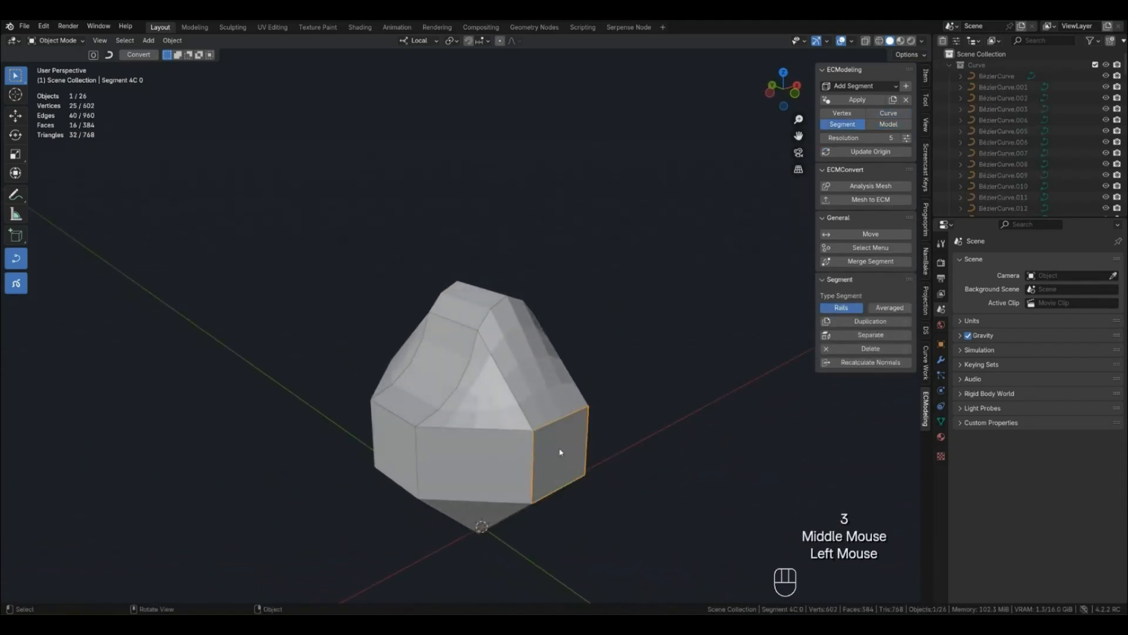
click(494, 461)
middle_drag(493, 462, 458, 493)
key(shift+g)
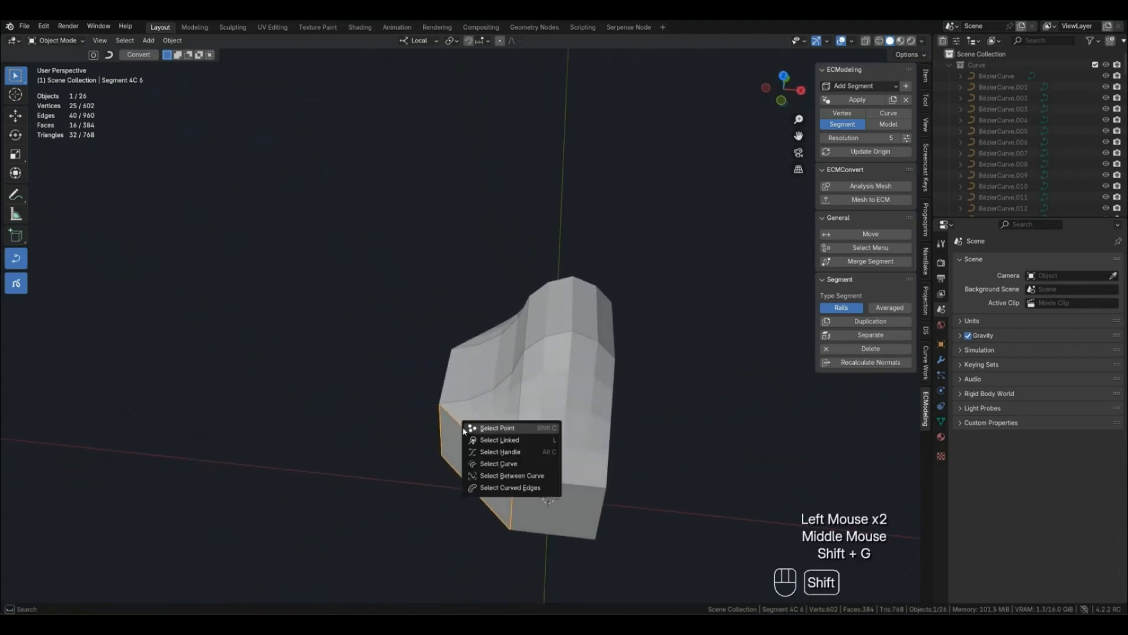
click(497, 428)
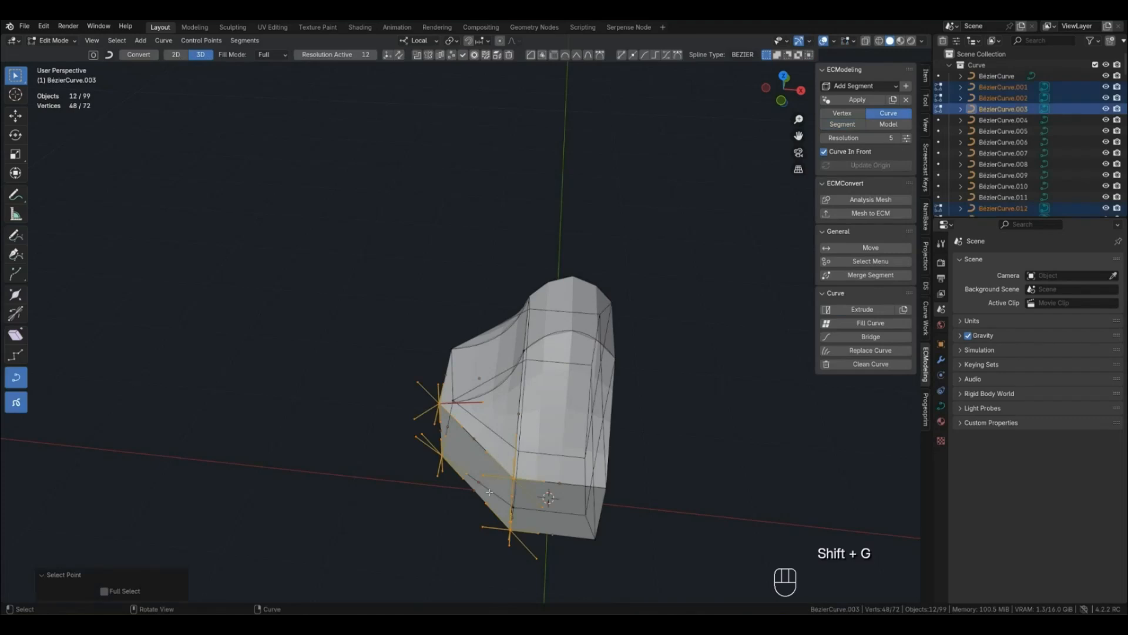
middle_drag(540, 548, 446, 512)
key(g)
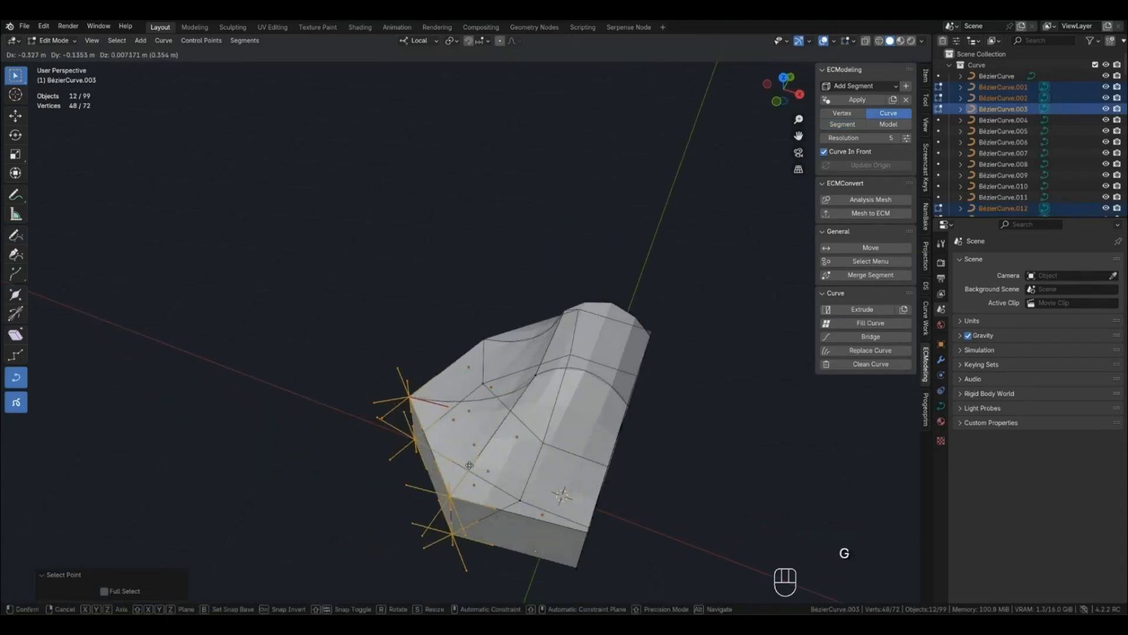
right_click(468, 473)
middle_drag(622, 517, 667, 494)
Scale down the selected segment's curve points, return to Object Mode, and check the shape in the Model, Curve and Vertex modes
key(s)
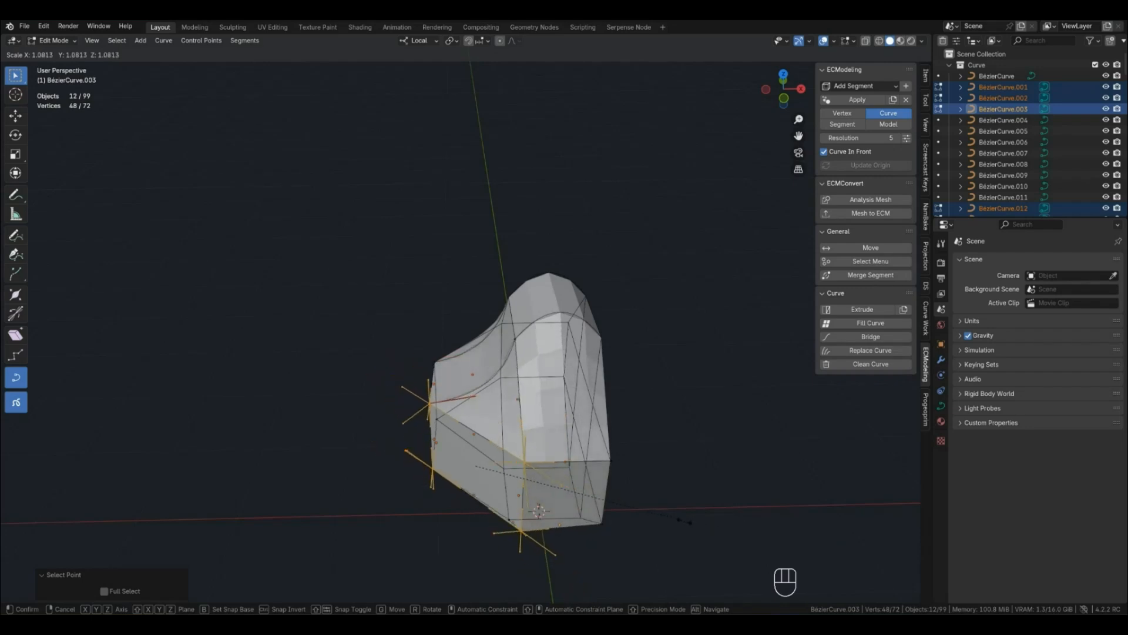
click(581, 495)
middle_drag(581, 495, 459, 458)
key(Tab)
click(700, 462)
key(4)
key(2)
key(1)
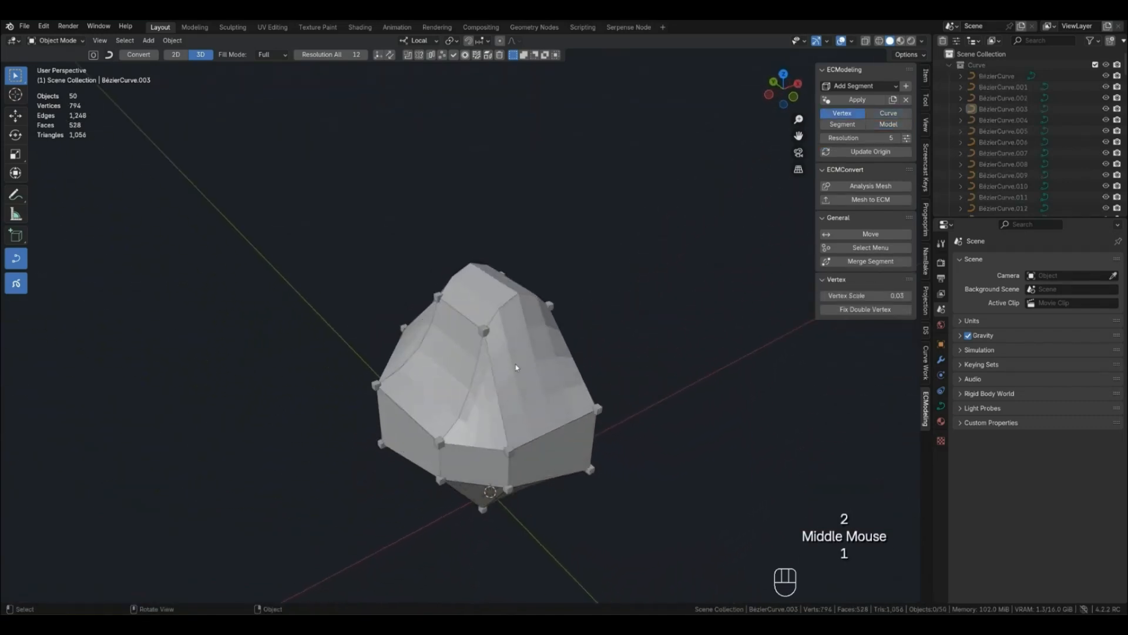
middle_drag(488, 421, 457, 369)
middle_drag(536, 366, 552, 411)
shift+drag(425, 319, 575, 365)
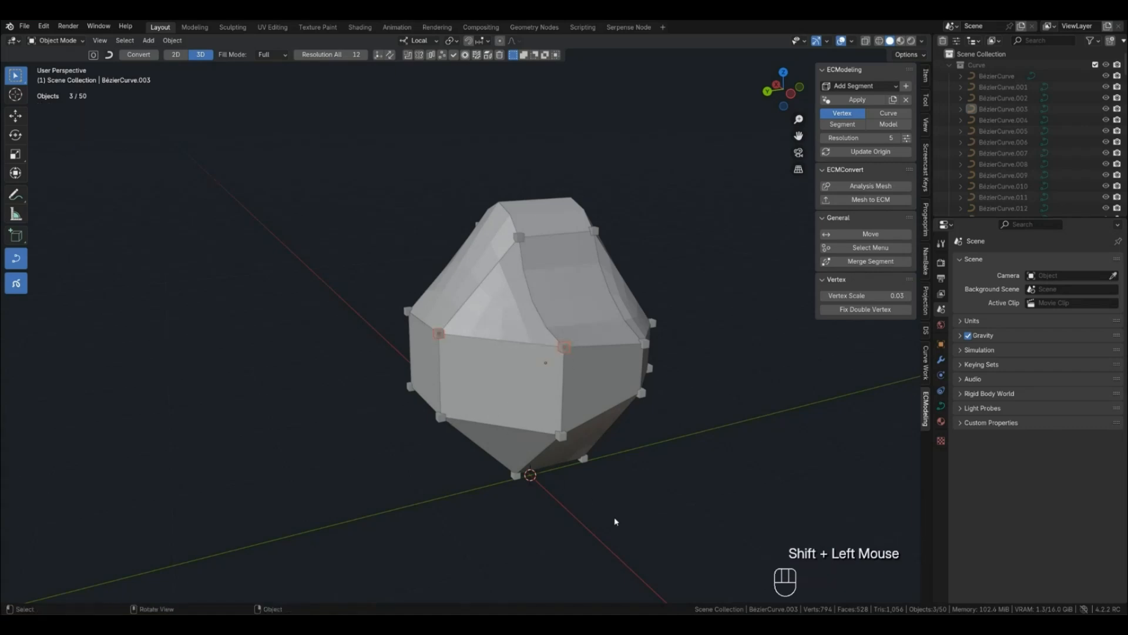
click(630, 530)
Select the flat corner face's upper and lower curves in Curve mode and scale their four inner handles by 1.56
key(2)
click(510, 342)
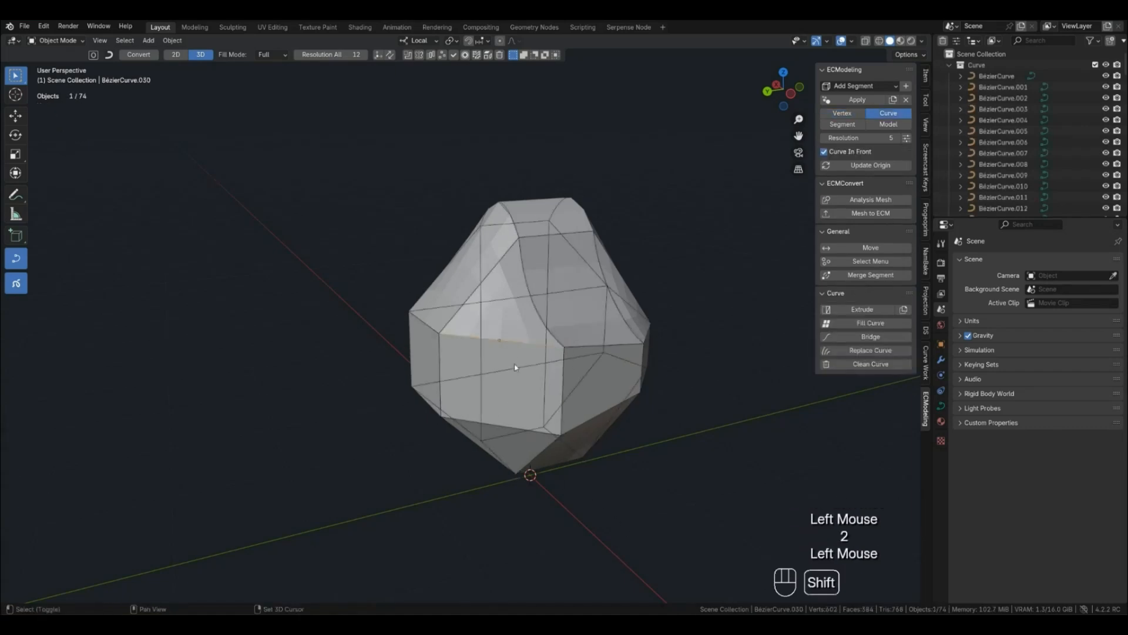
shift+click(501, 427)
middle_drag(505, 418, 538, 464)
key(shift+g)
click(539, 454)
key(s)
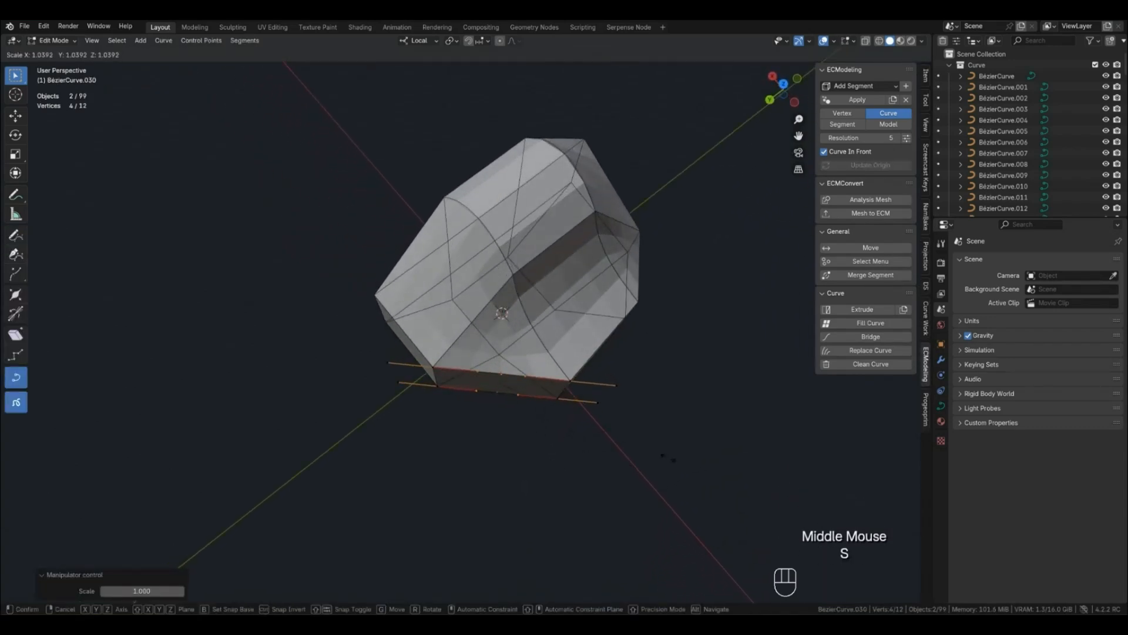
click(738, 476)
key(g)
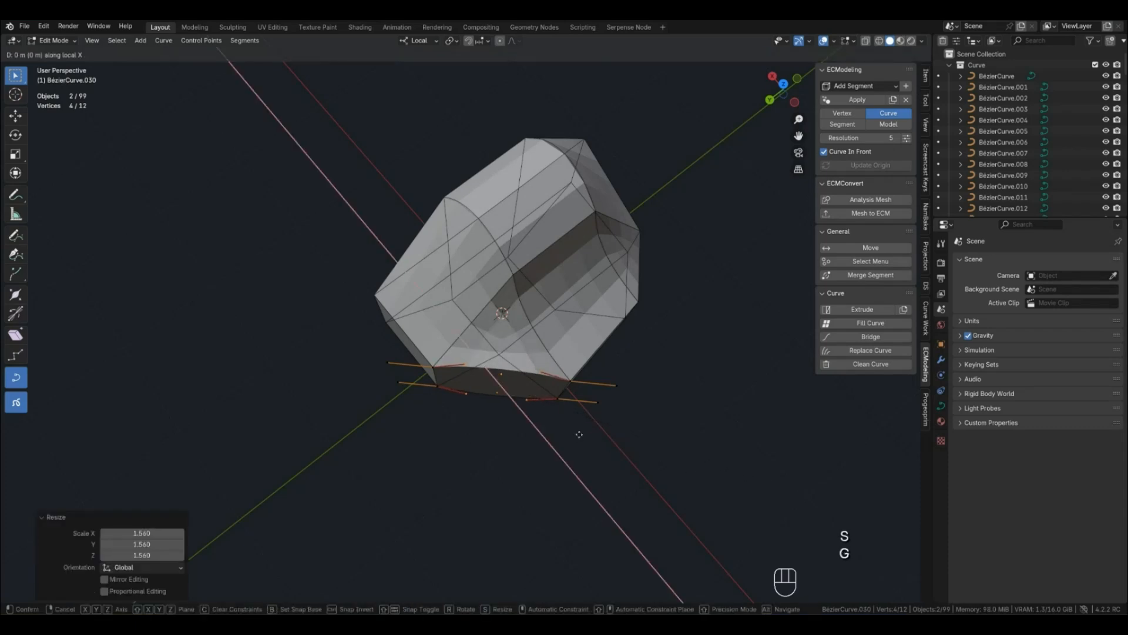
key(g)
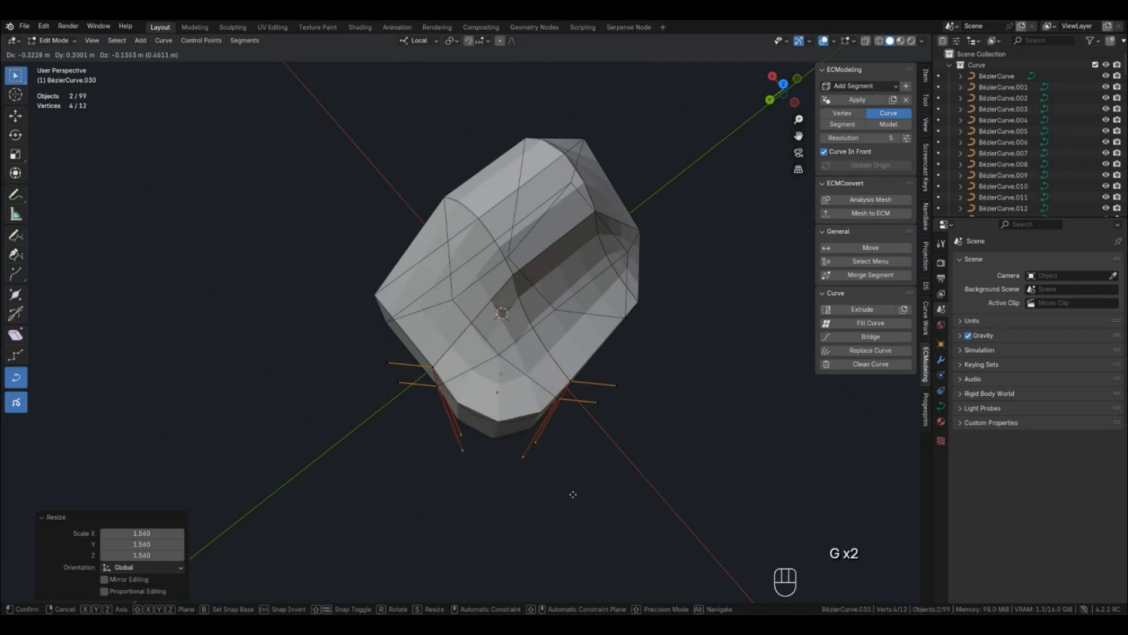
right_click(576, 481)
From the top view, move the handles outward with local Z locked, about -0.162 m in X and 0.157 m in Y
middle_drag(575, 482, 582, 434)
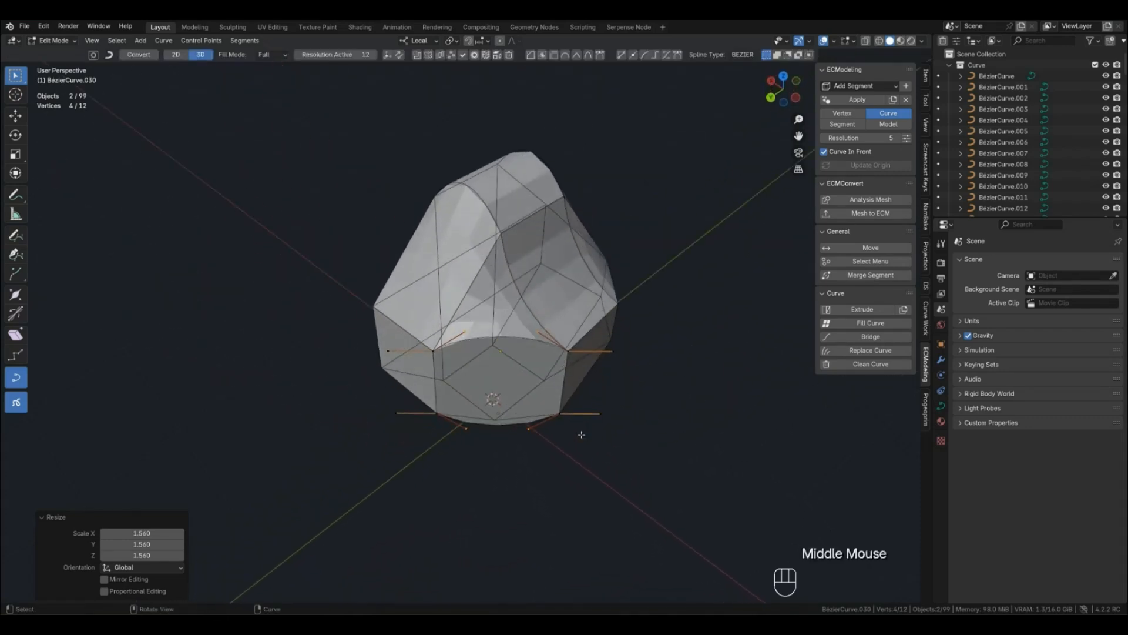
key(KP_7)
key(g)
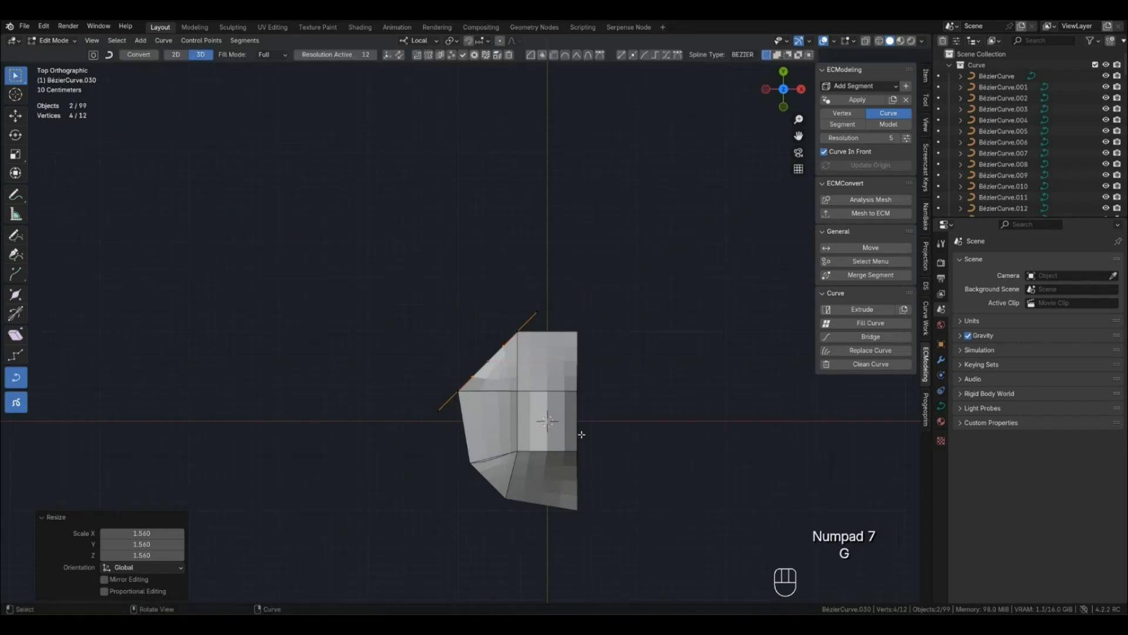
key(g)
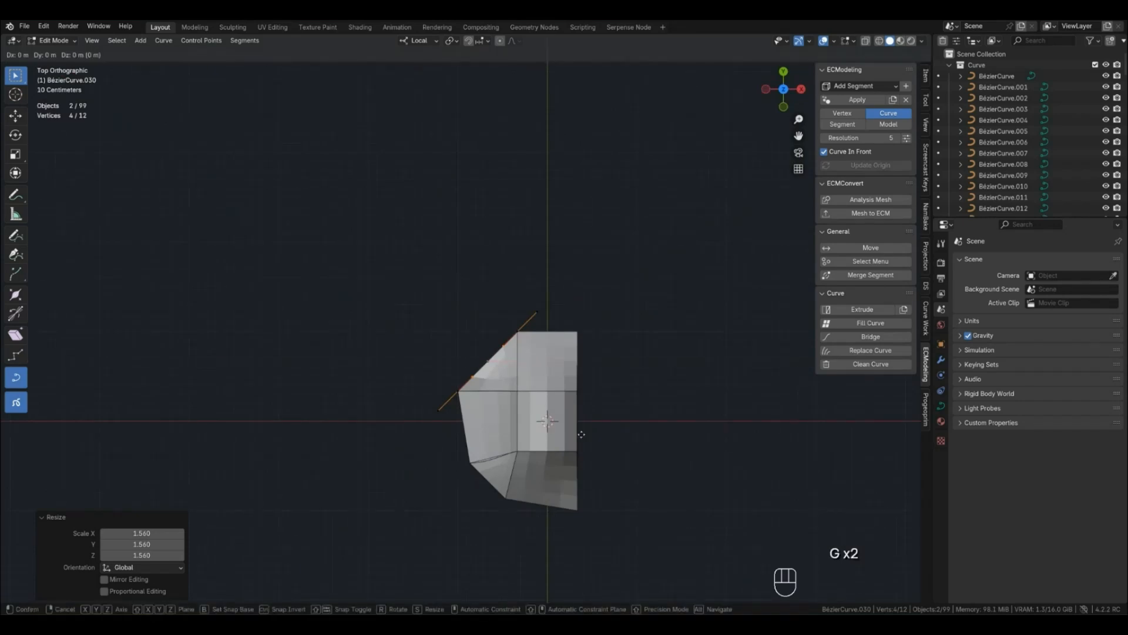
key(shift+z)
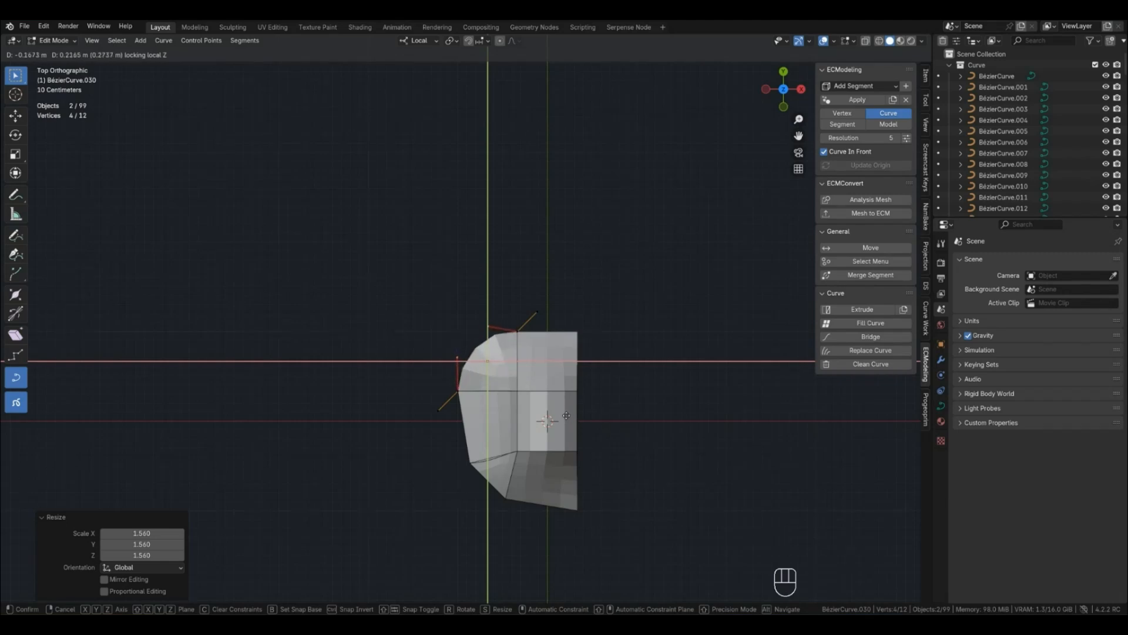
click(566, 420)
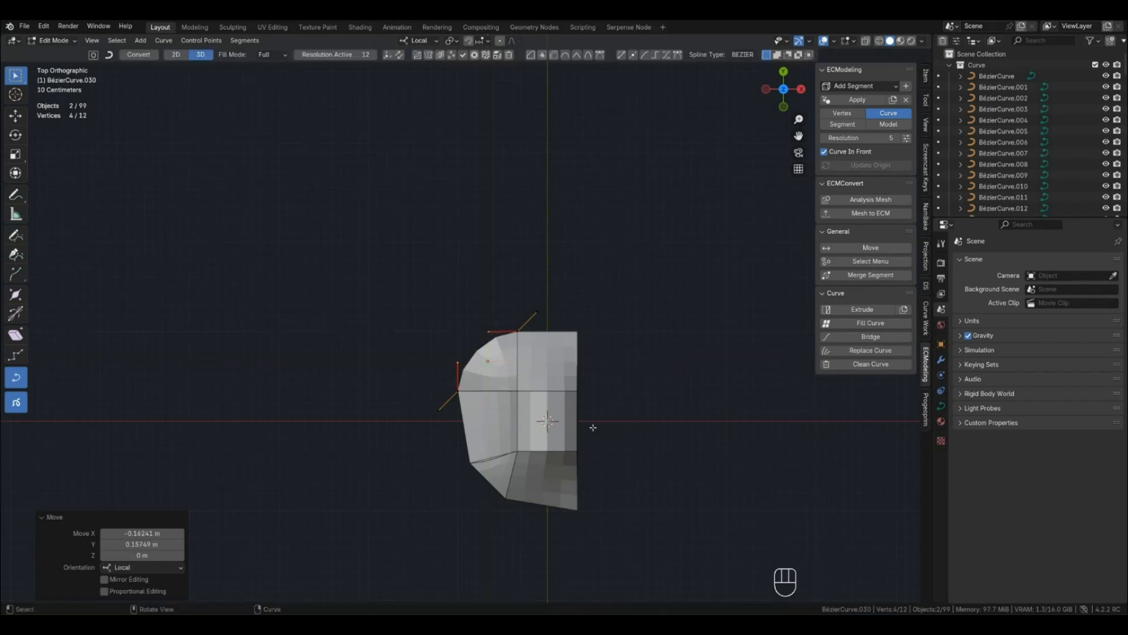
Return to Object Mode and examine the rounded corner face in the subdivided Model view
key(Tab)
middle_drag(535, 428, 573, 385)
key(4)
middle_drag(490, 457, 559, 403)
key(Tab)
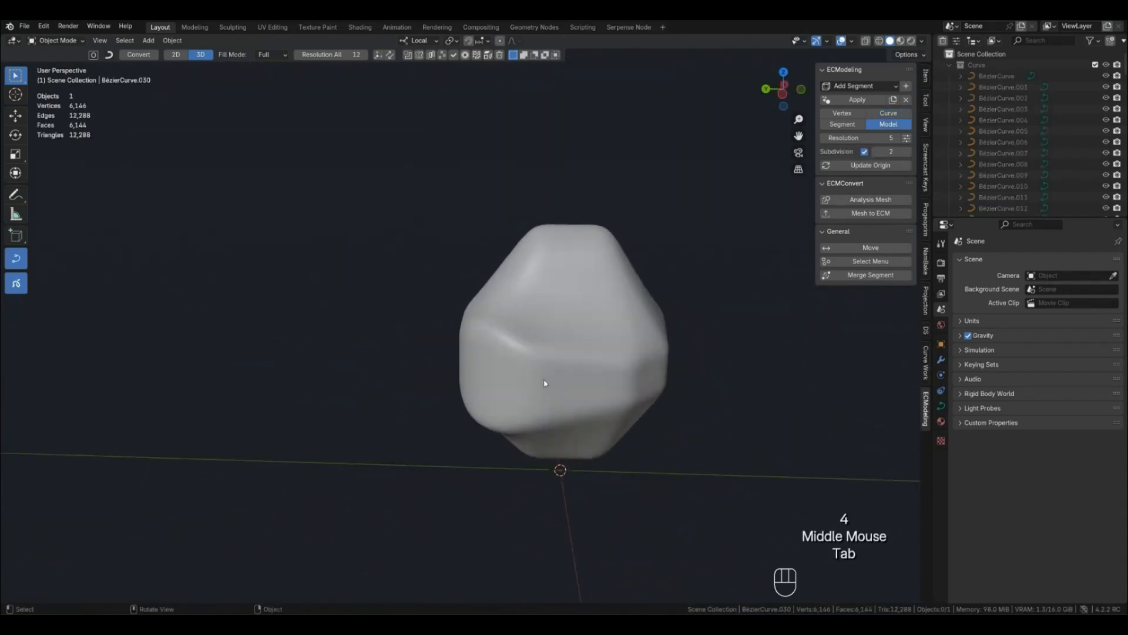
click(544, 380)
key(Tab)
key(Tab)
click(539, 380)
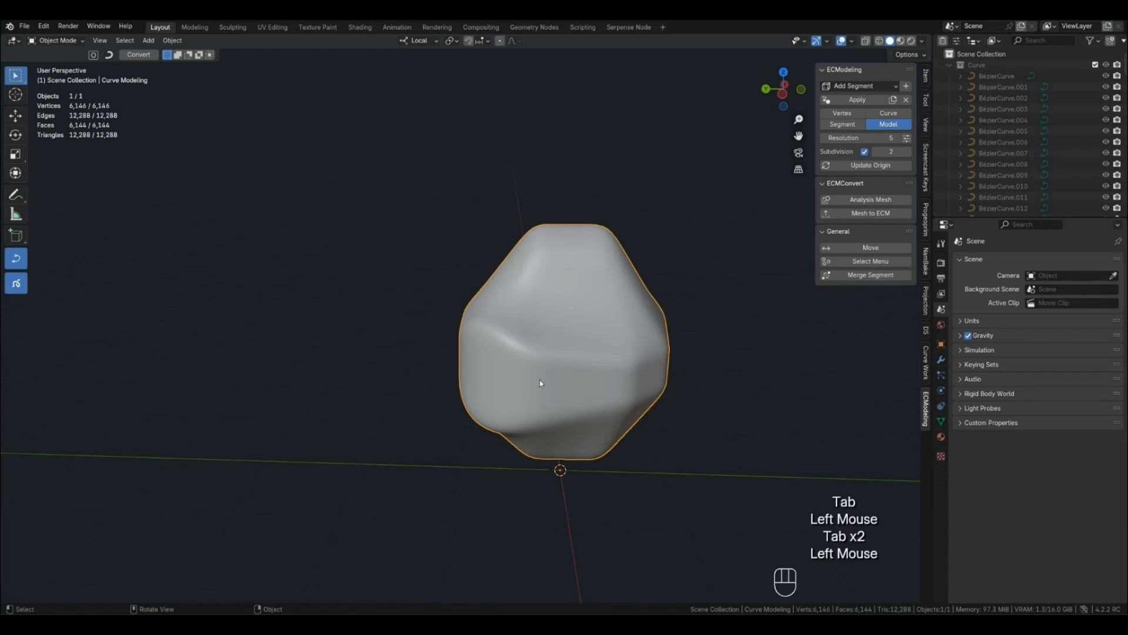
Reselect the two rounded curves' inner handles in Curve mode and scale them to 0.645 along local Z
key(2)
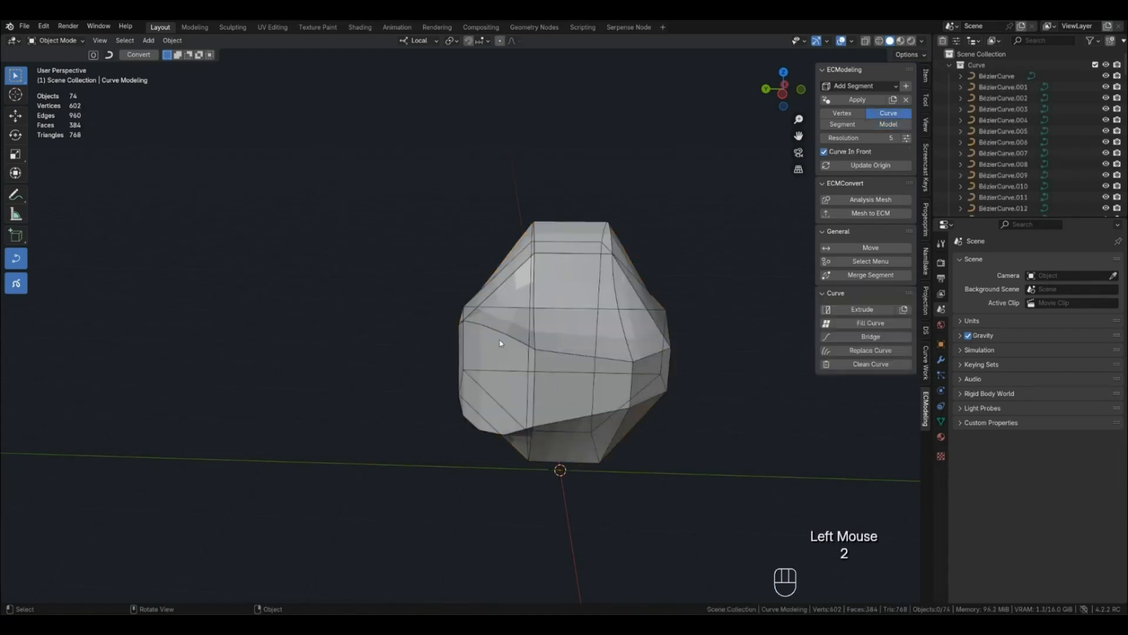
click(522, 409)
key(alt+c)
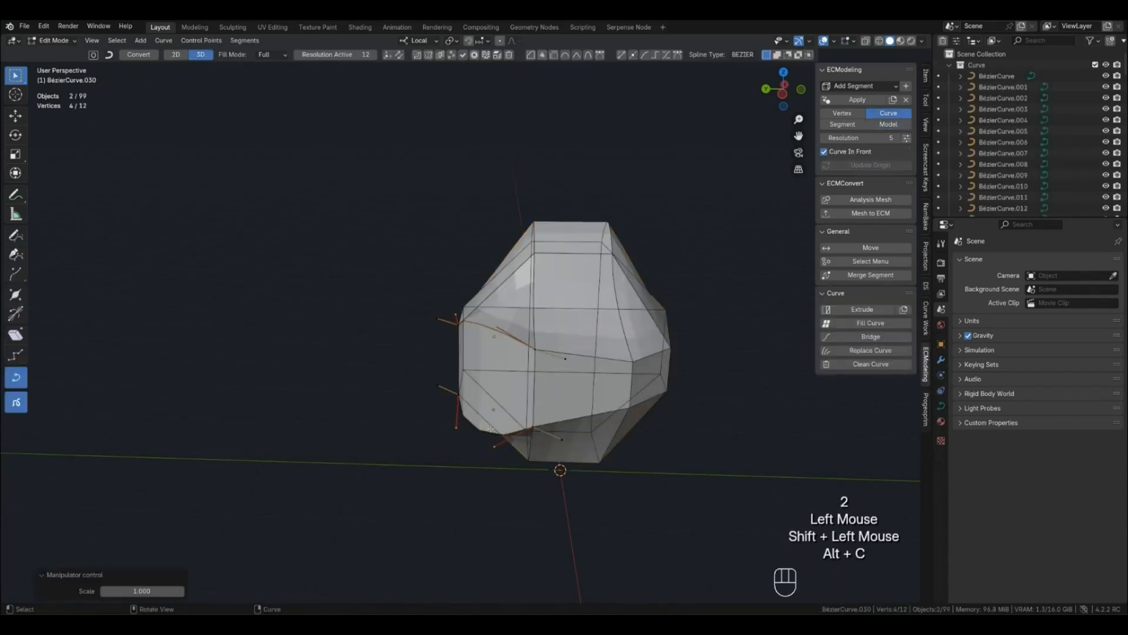
middle_drag(491, 430, 530, 400)
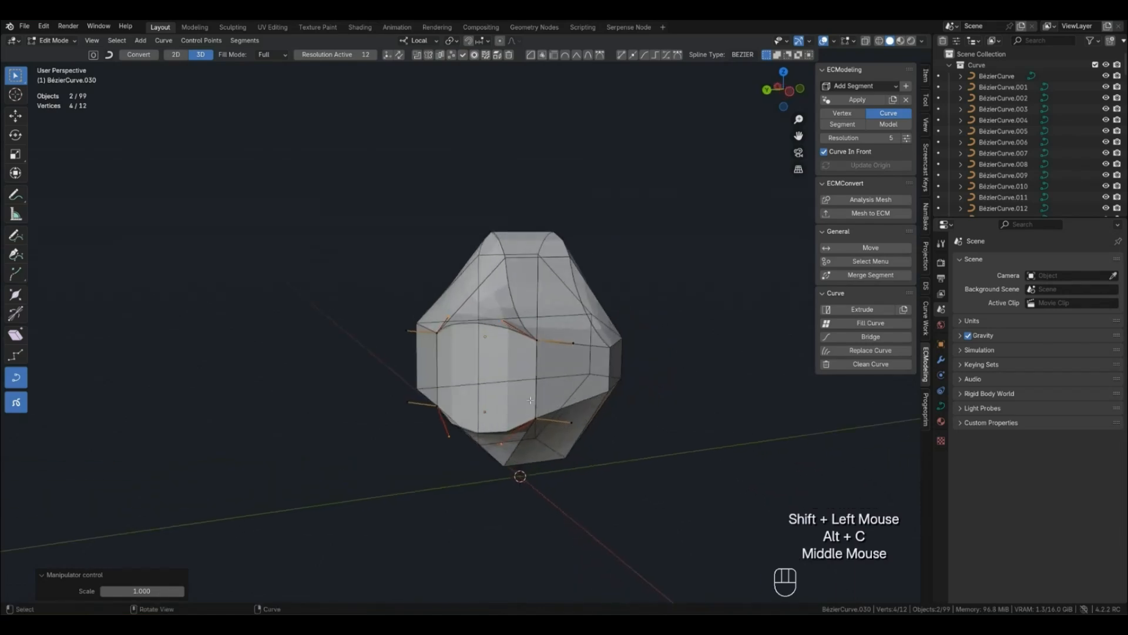
key(s)
key(z)
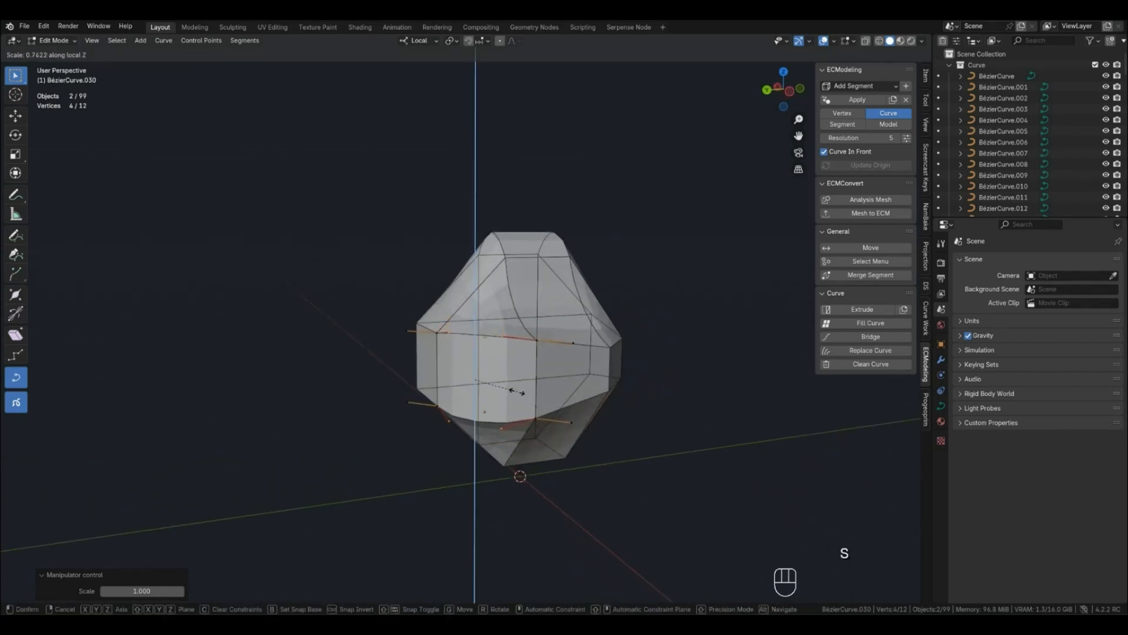
click(513, 386)
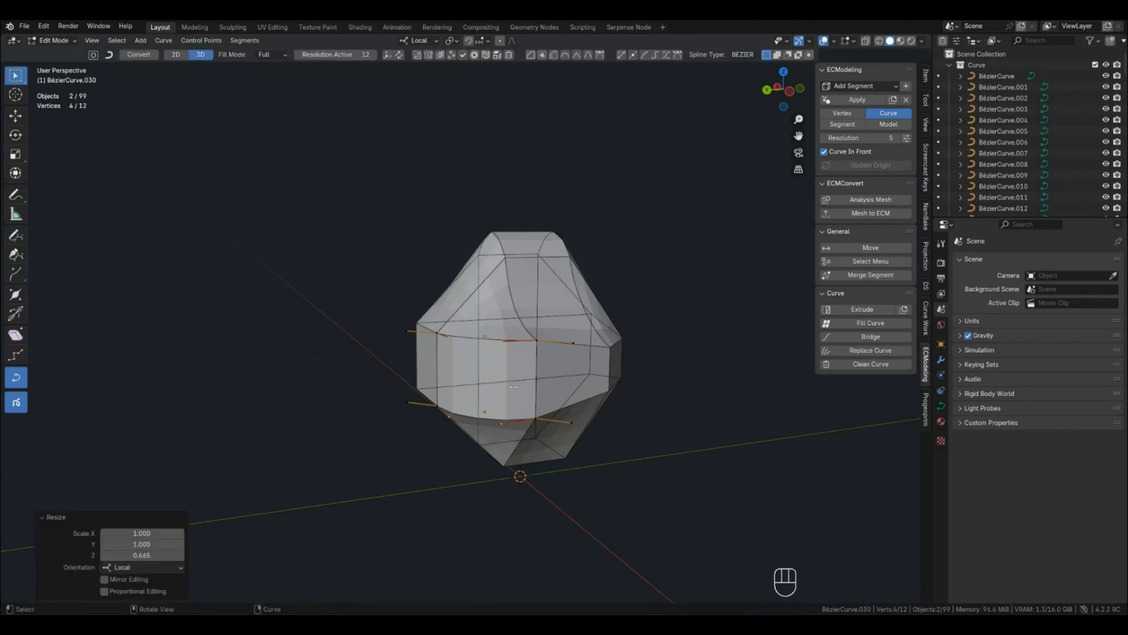
Return to Object Mode, show the subdivided Model, and display its wireframe to check the topology
key(Tab)
middle_drag(581, 442, 563, 427)
key(4)
click(637, 398)
key(q)
scroll(650, 411, down, 2)
click(616, 404)
scroll(523, 435, up, 2)
click(516, 442)
click(589, 417)
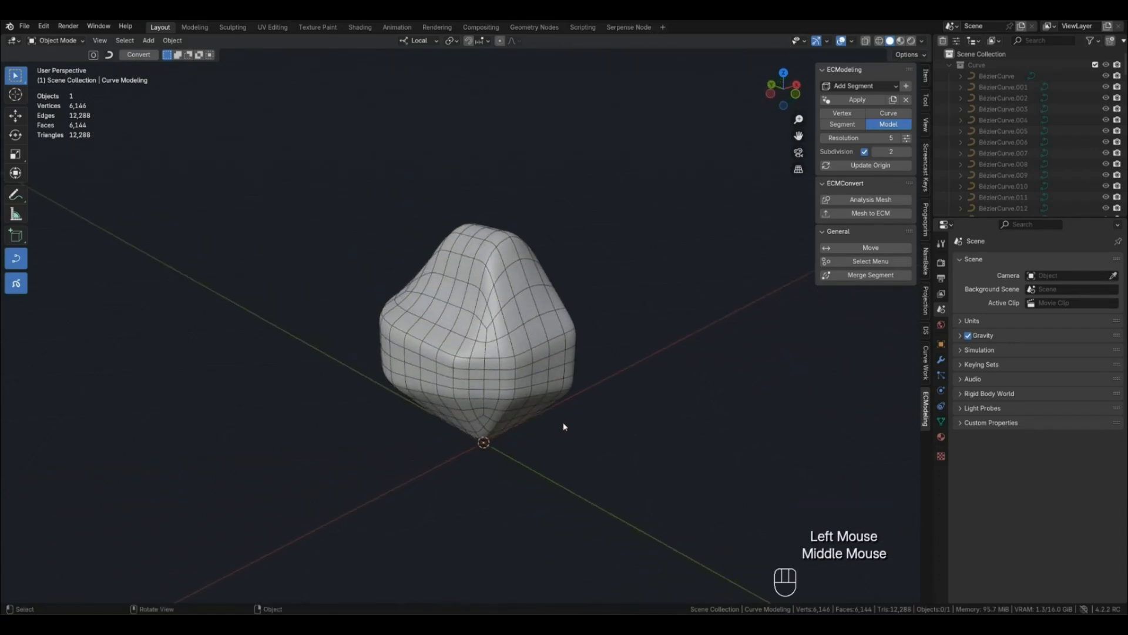